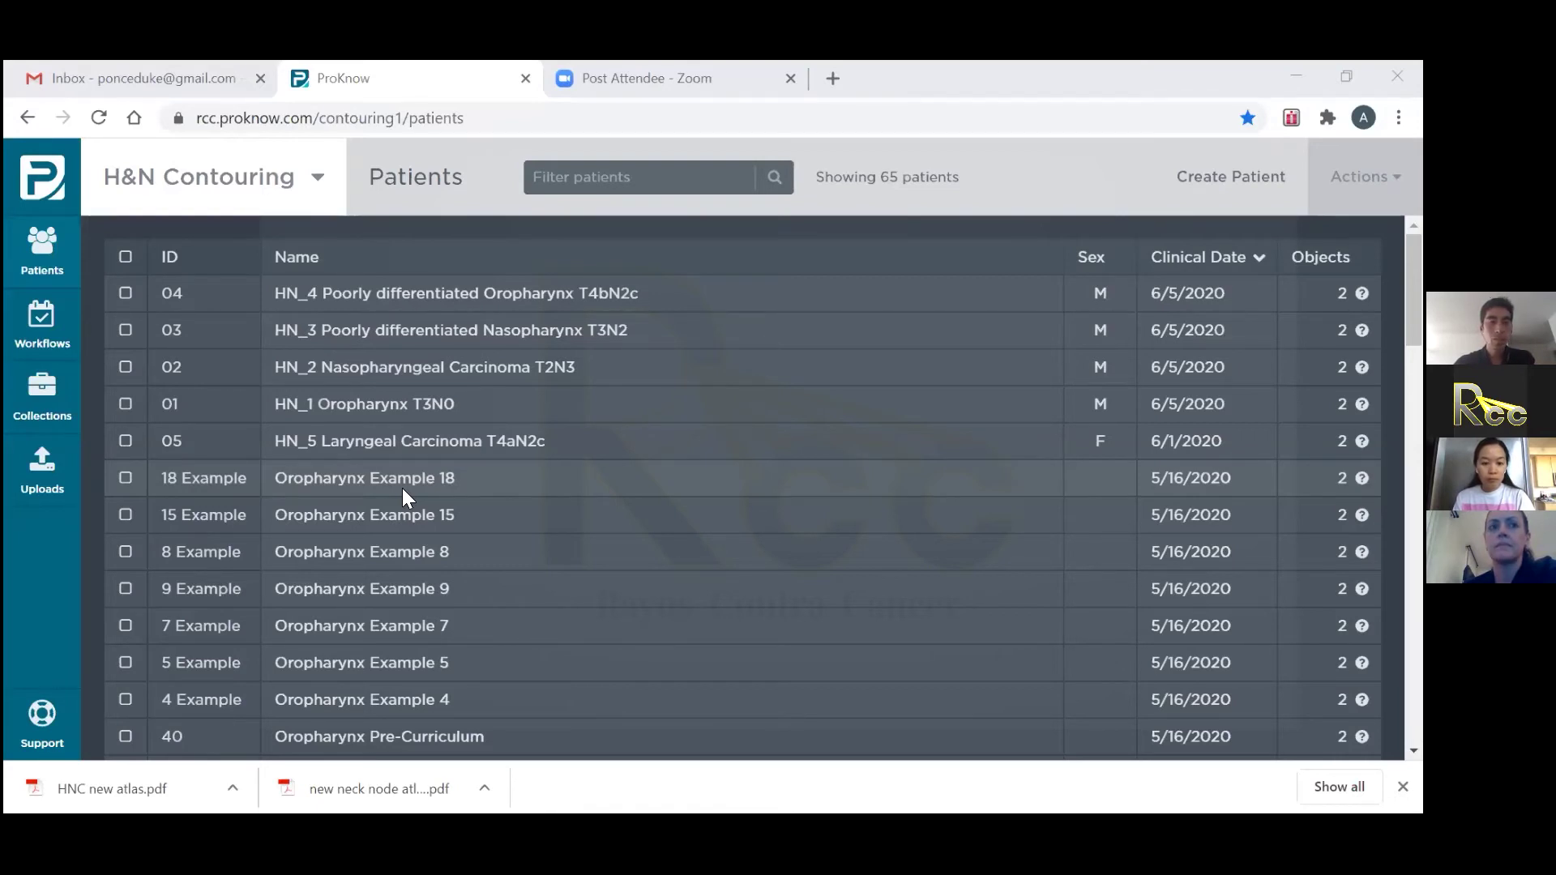
# Step: Open the patient case HN_1 Oropharynx T3N0 from the H&N Contouring patient list
pyautogui.click(421, 412)
pyautogui.click(421, 412)
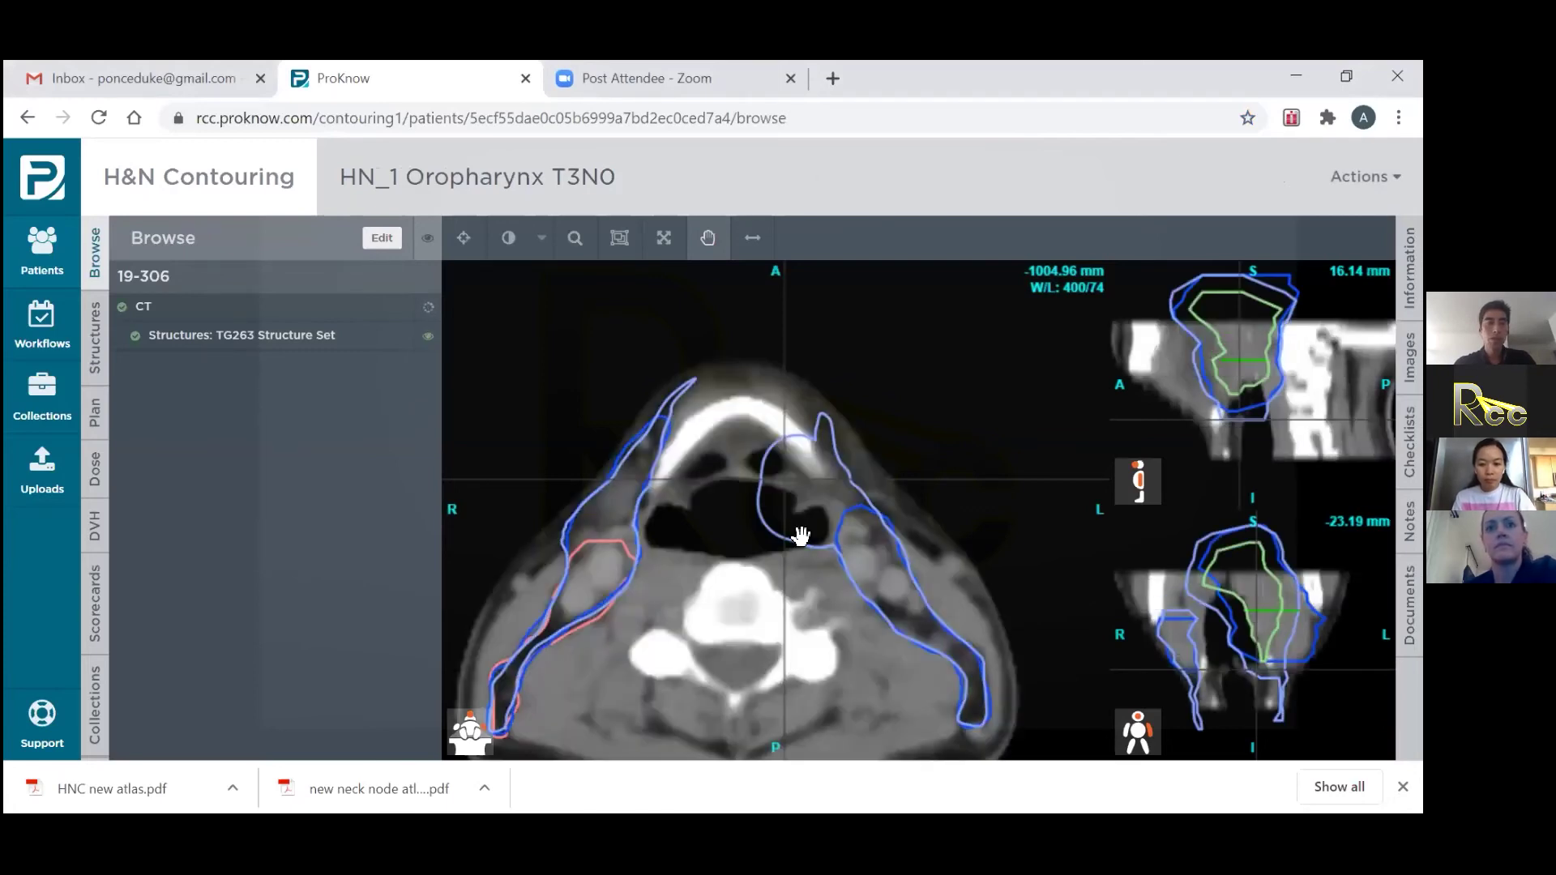
pyautogui.scroll(-1, 788, 597)
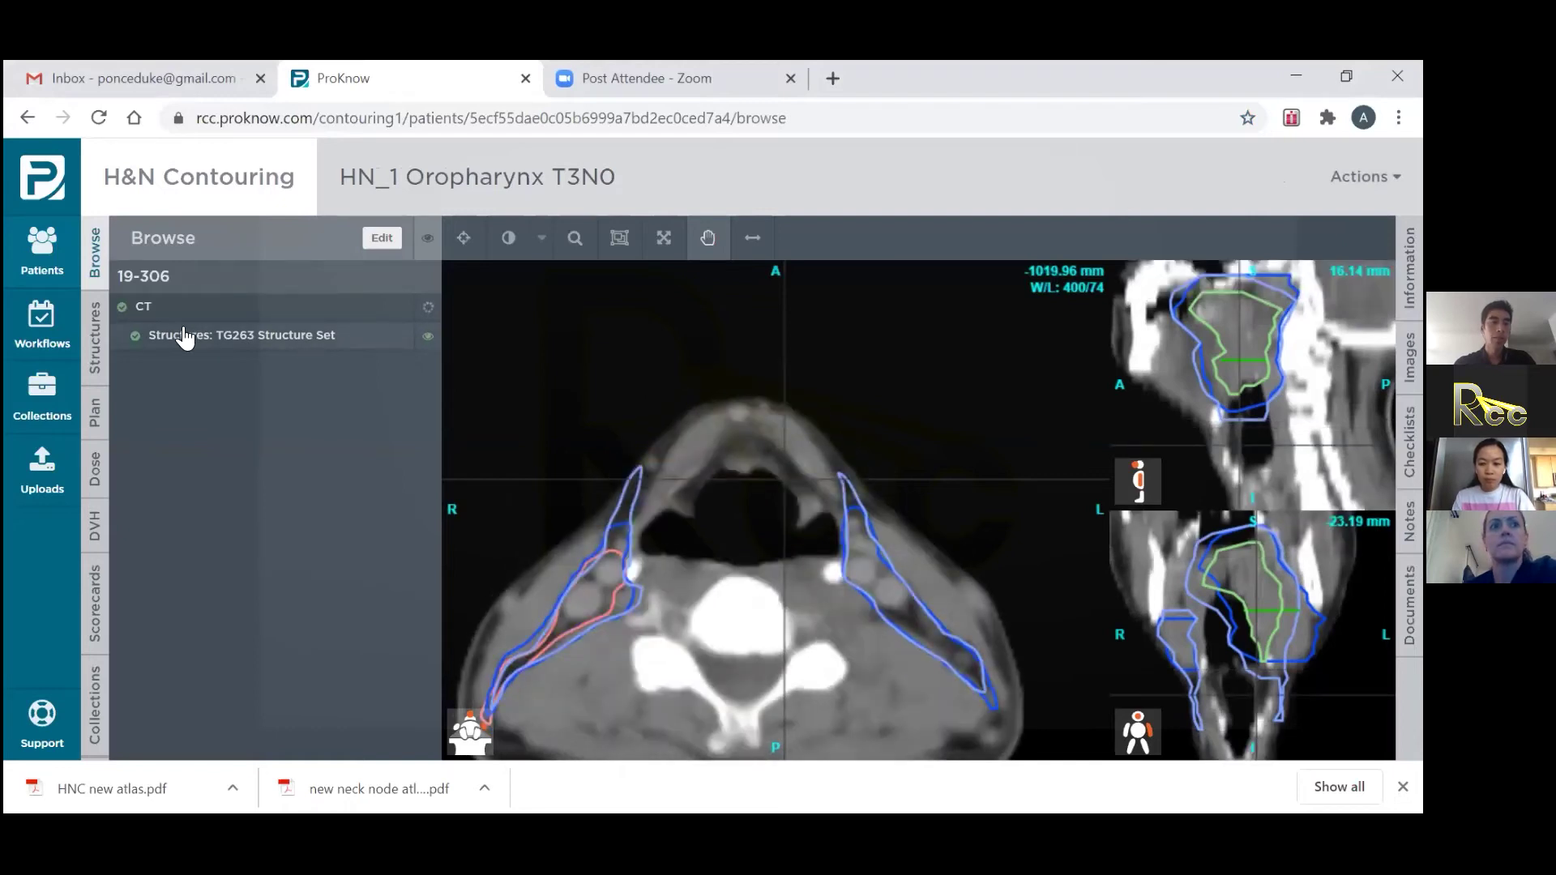
# Step: Display the case's list of structures and hide all structure contours on the CT images
pyautogui.click(96, 337)
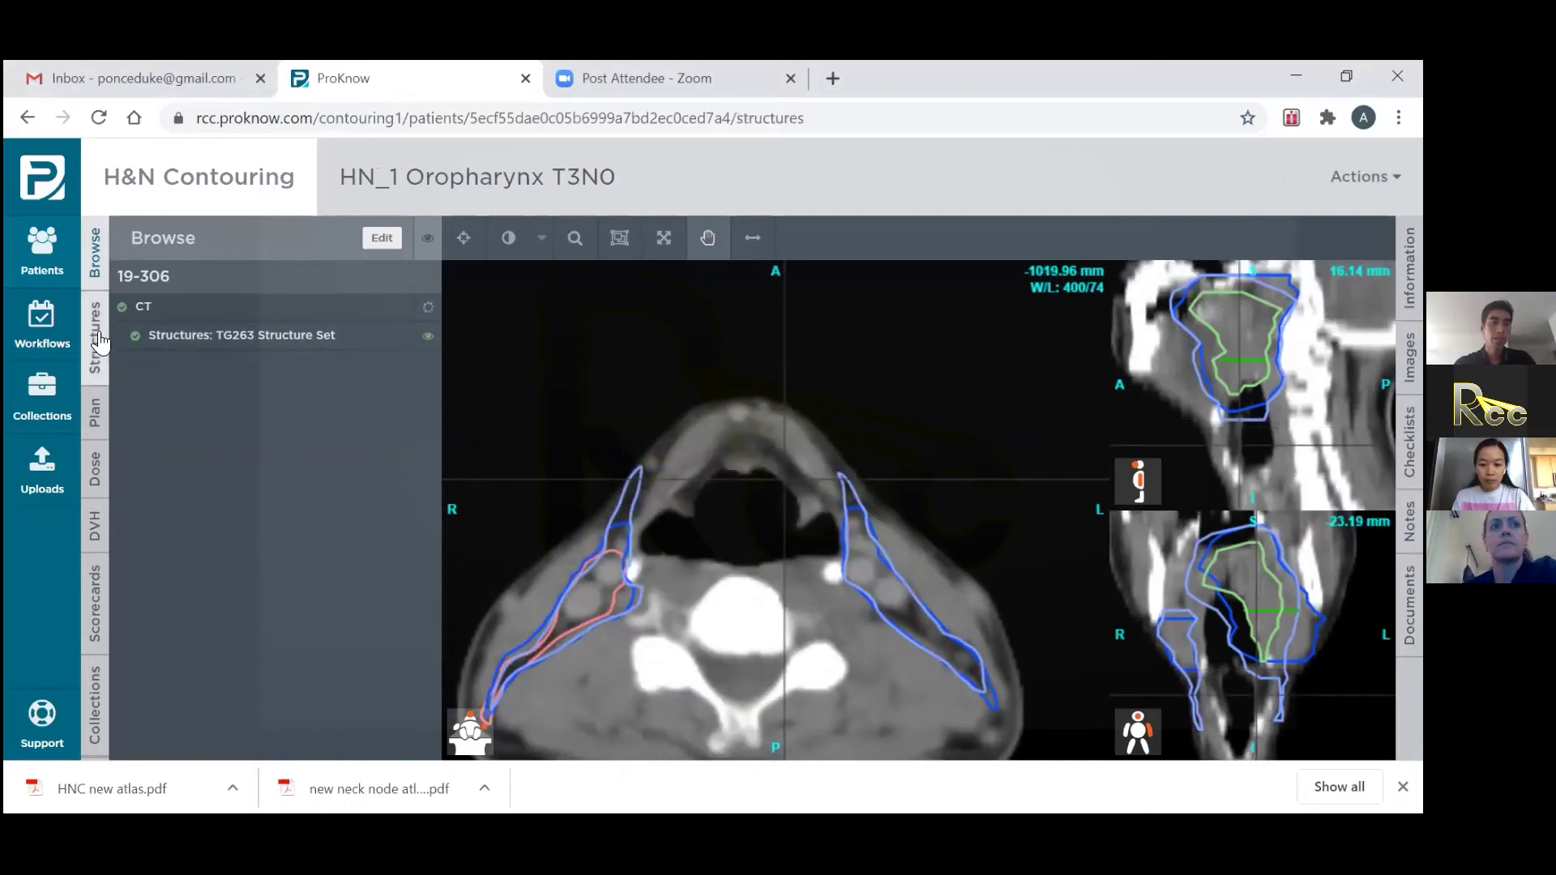
pyautogui.scroll(-1, 430, 276)
pyautogui.scroll(1, 429, 275)
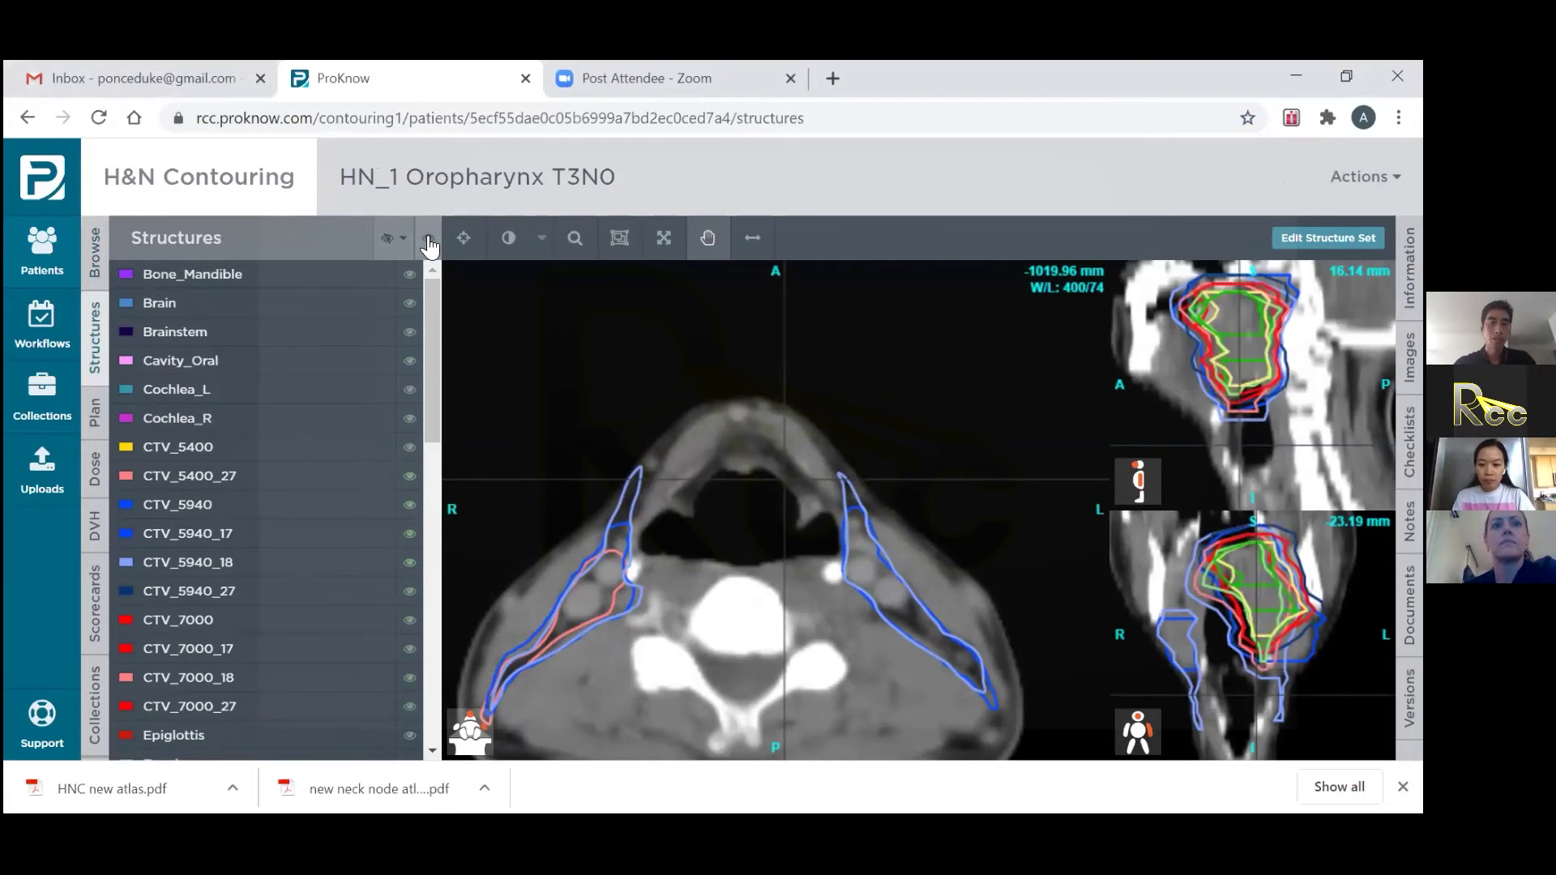
pyautogui.click(430, 243)
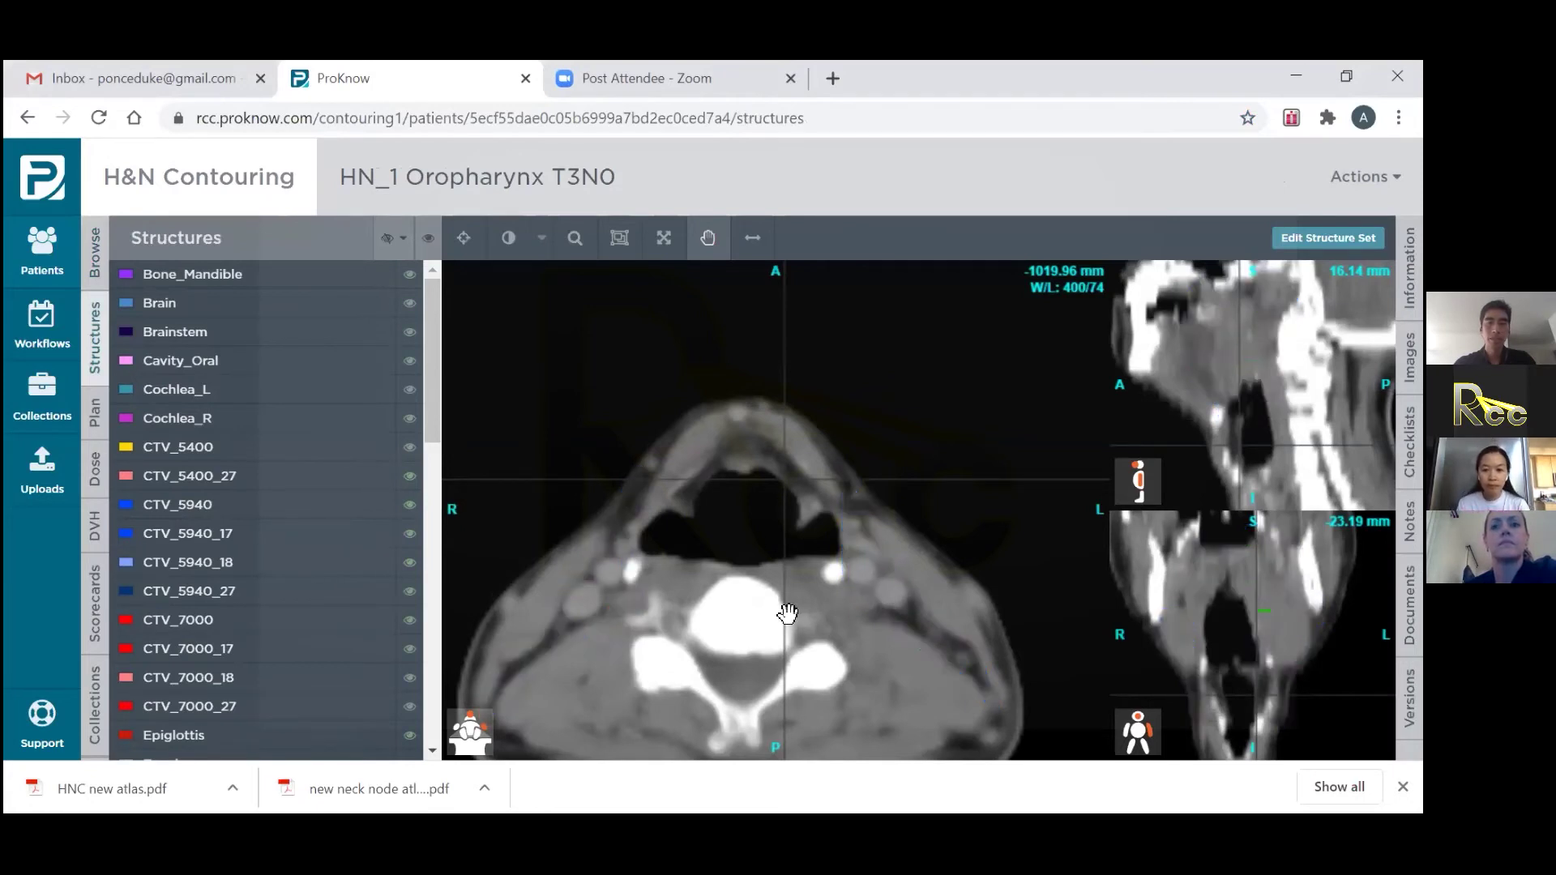
# Step: Read the clinical note attached to the HN_1 Oropharynx T3N0 case and close the notes
pyautogui.scroll(5, 787, 614)
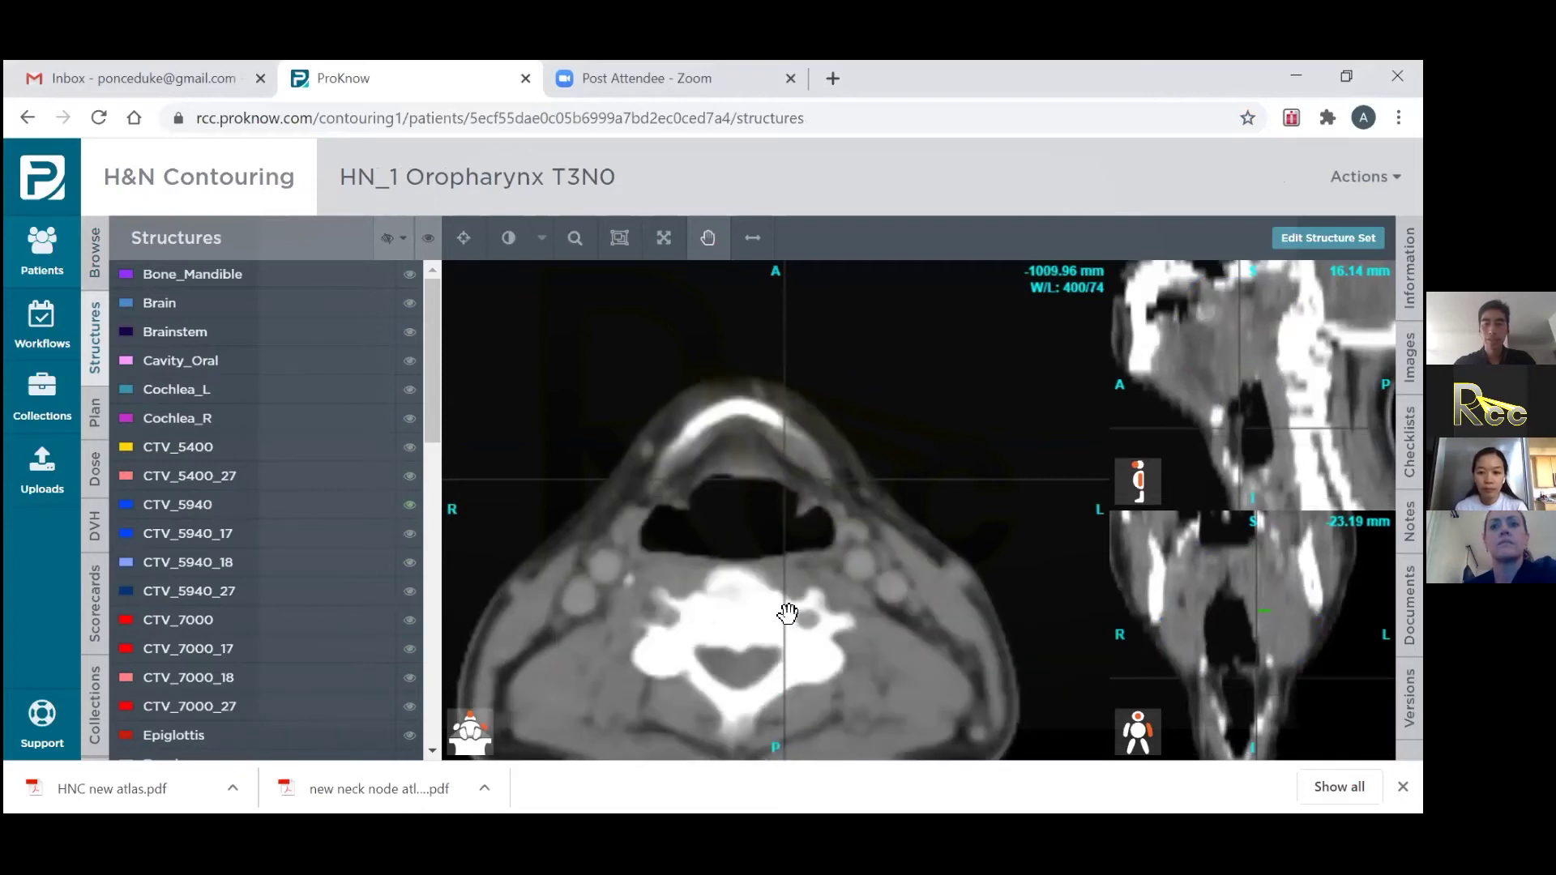
pyautogui.scroll(20, 786, 613)
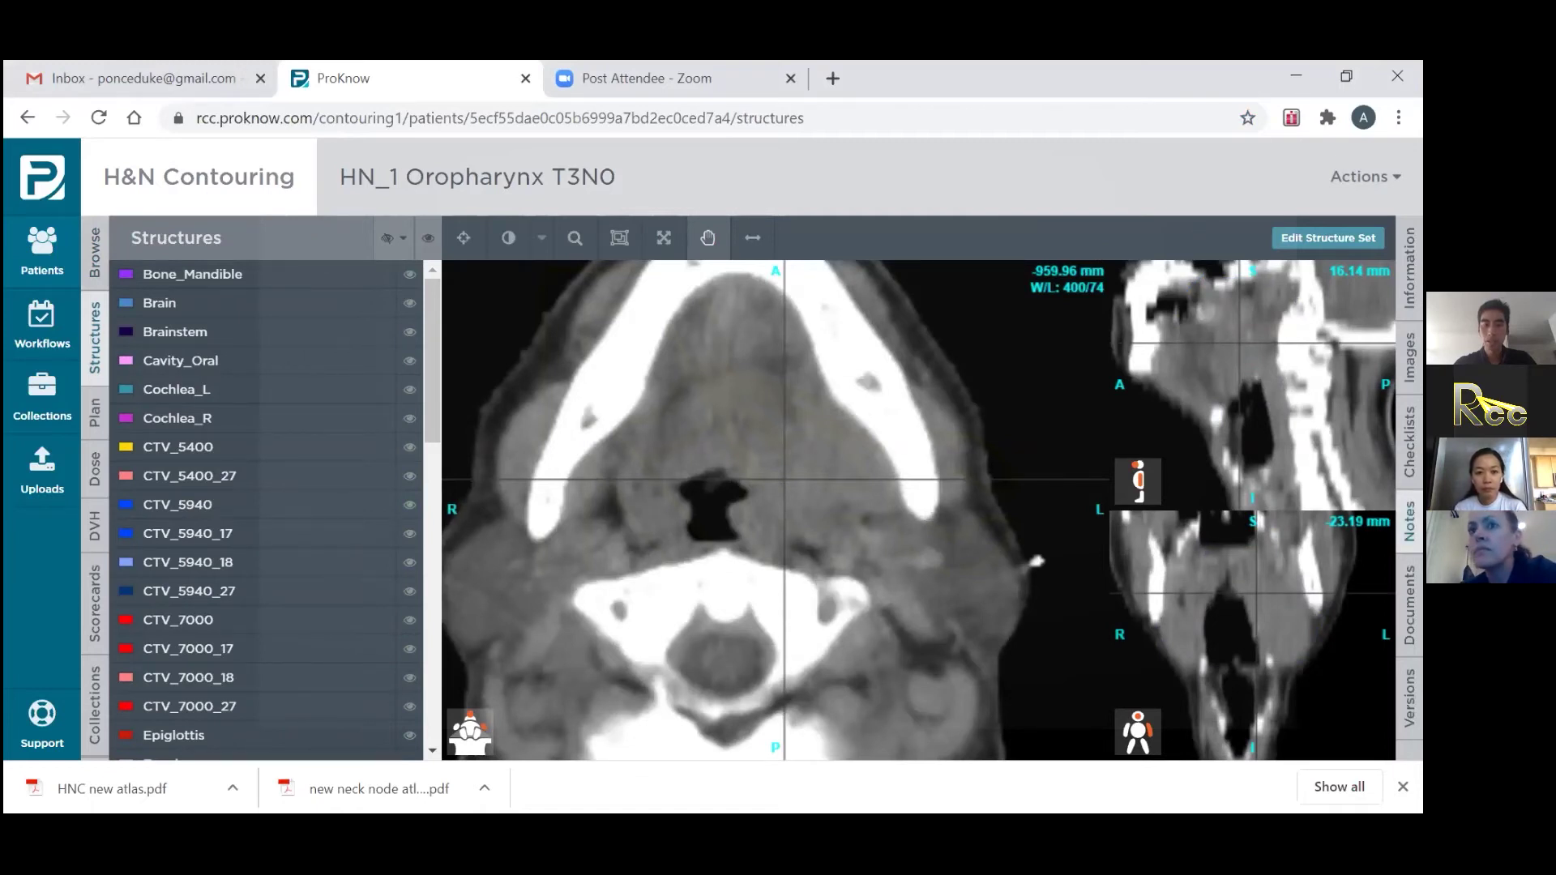
pyautogui.click(1409, 521)
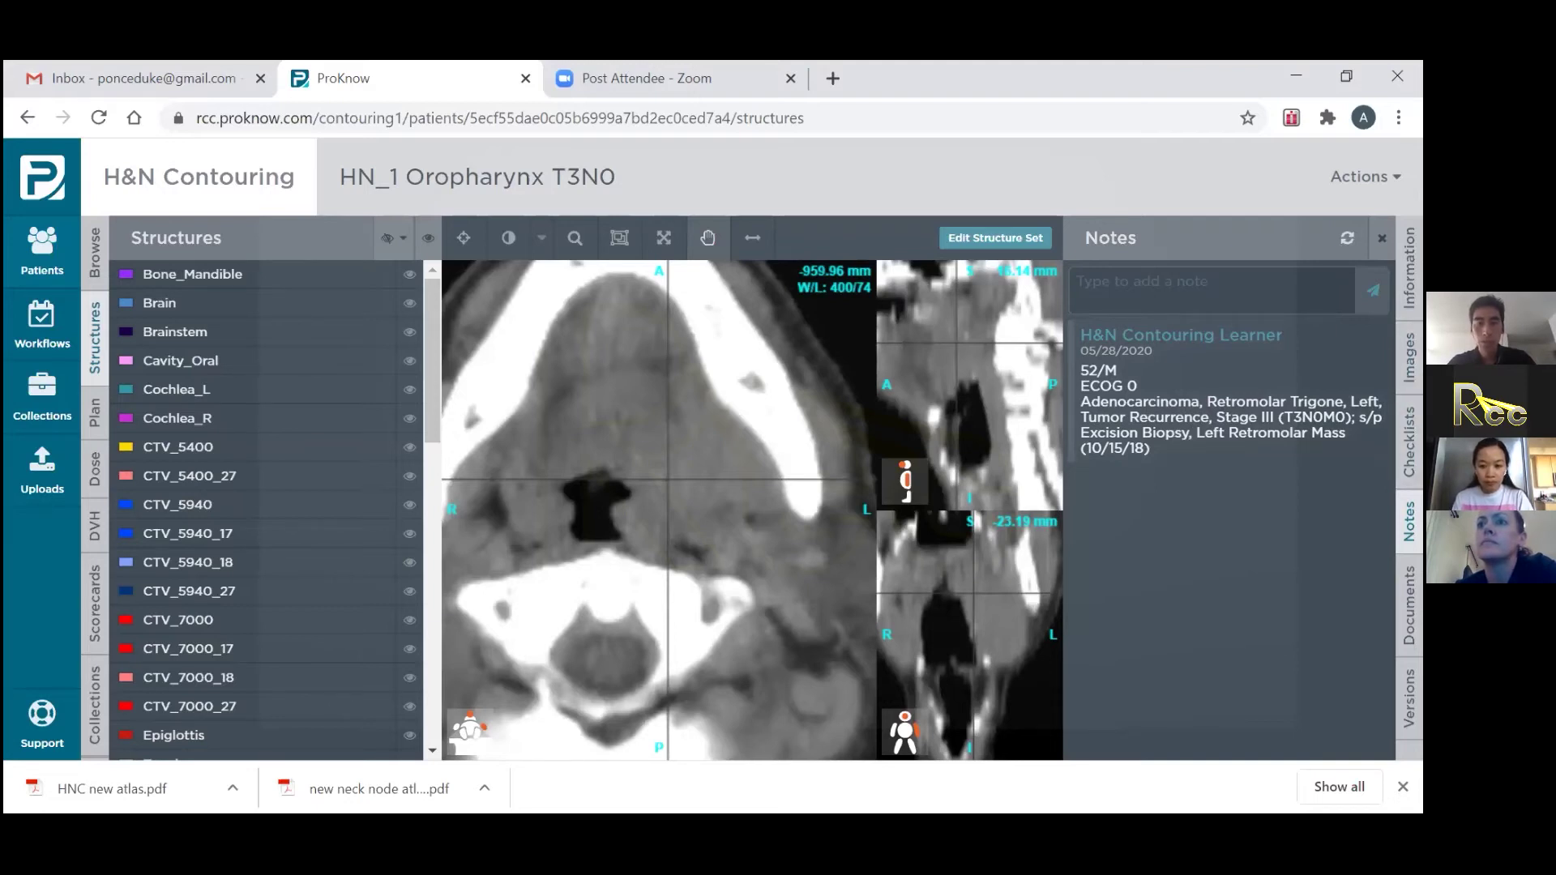
pyautogui.click(1410, 521)
# Step: Review the axial CT slices without contours down to the lower neck and back up to the skull base
pyautogui.scroll(3, 773, 541)
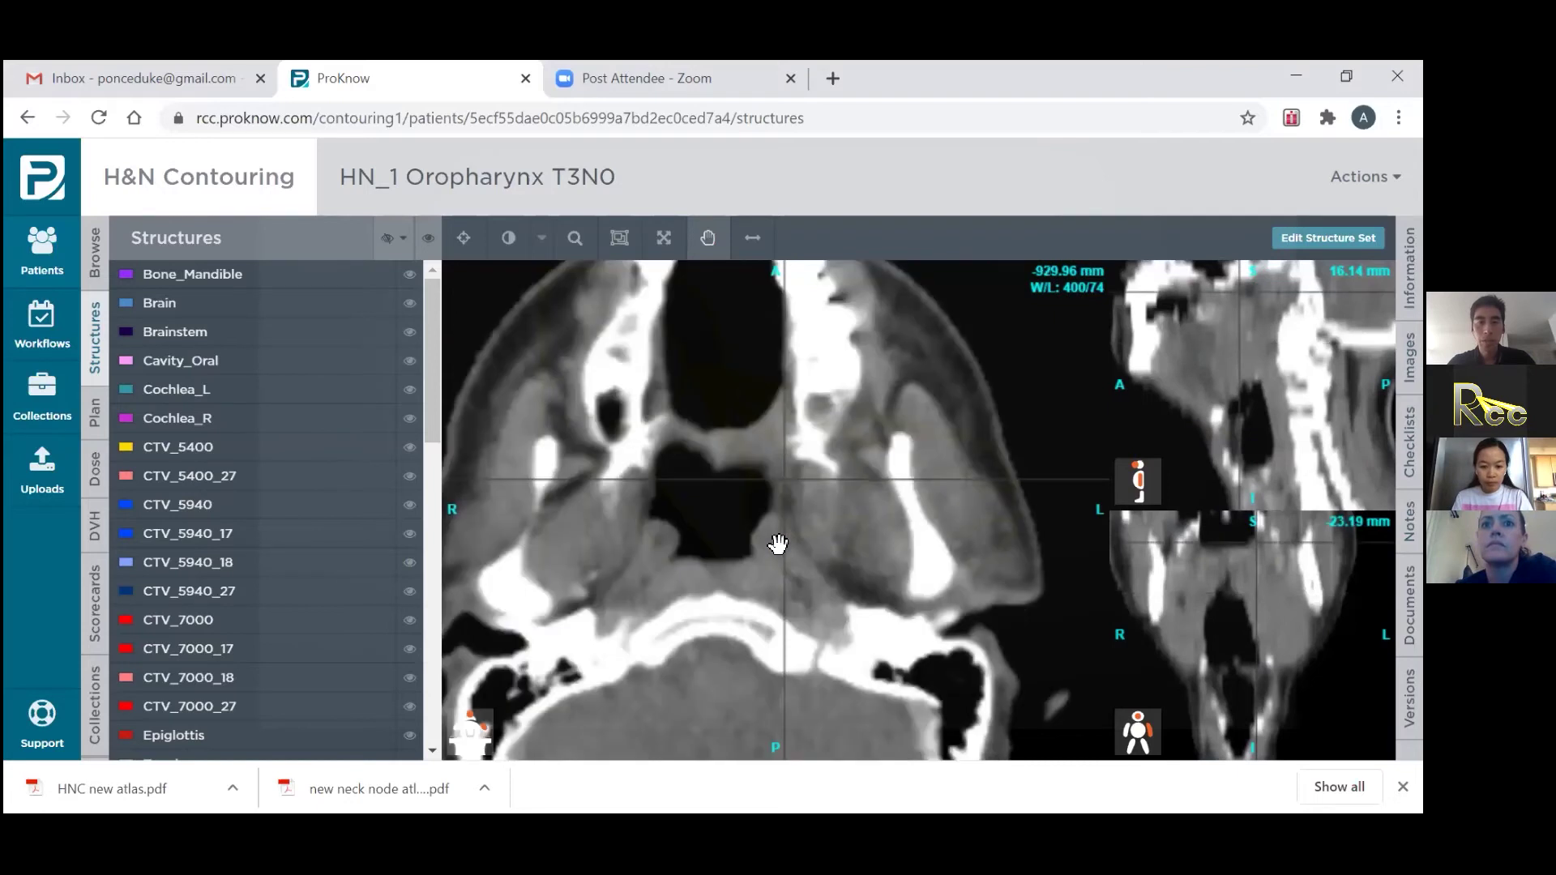
pyautogui.scroll(-10, 778, 543)
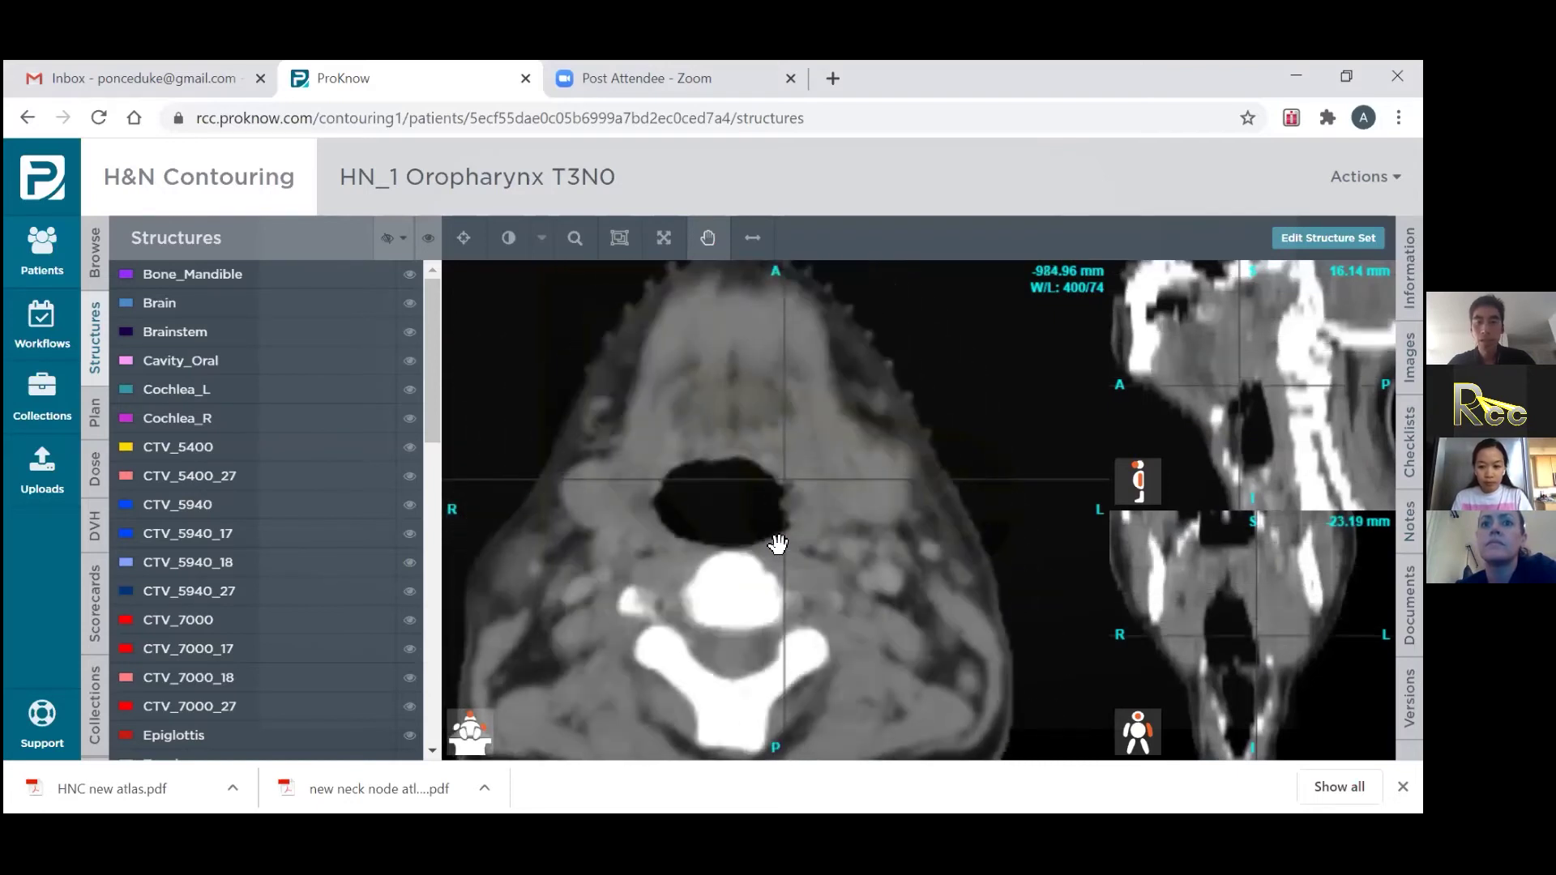
pyautogui.scroll(-15, 778, 543)
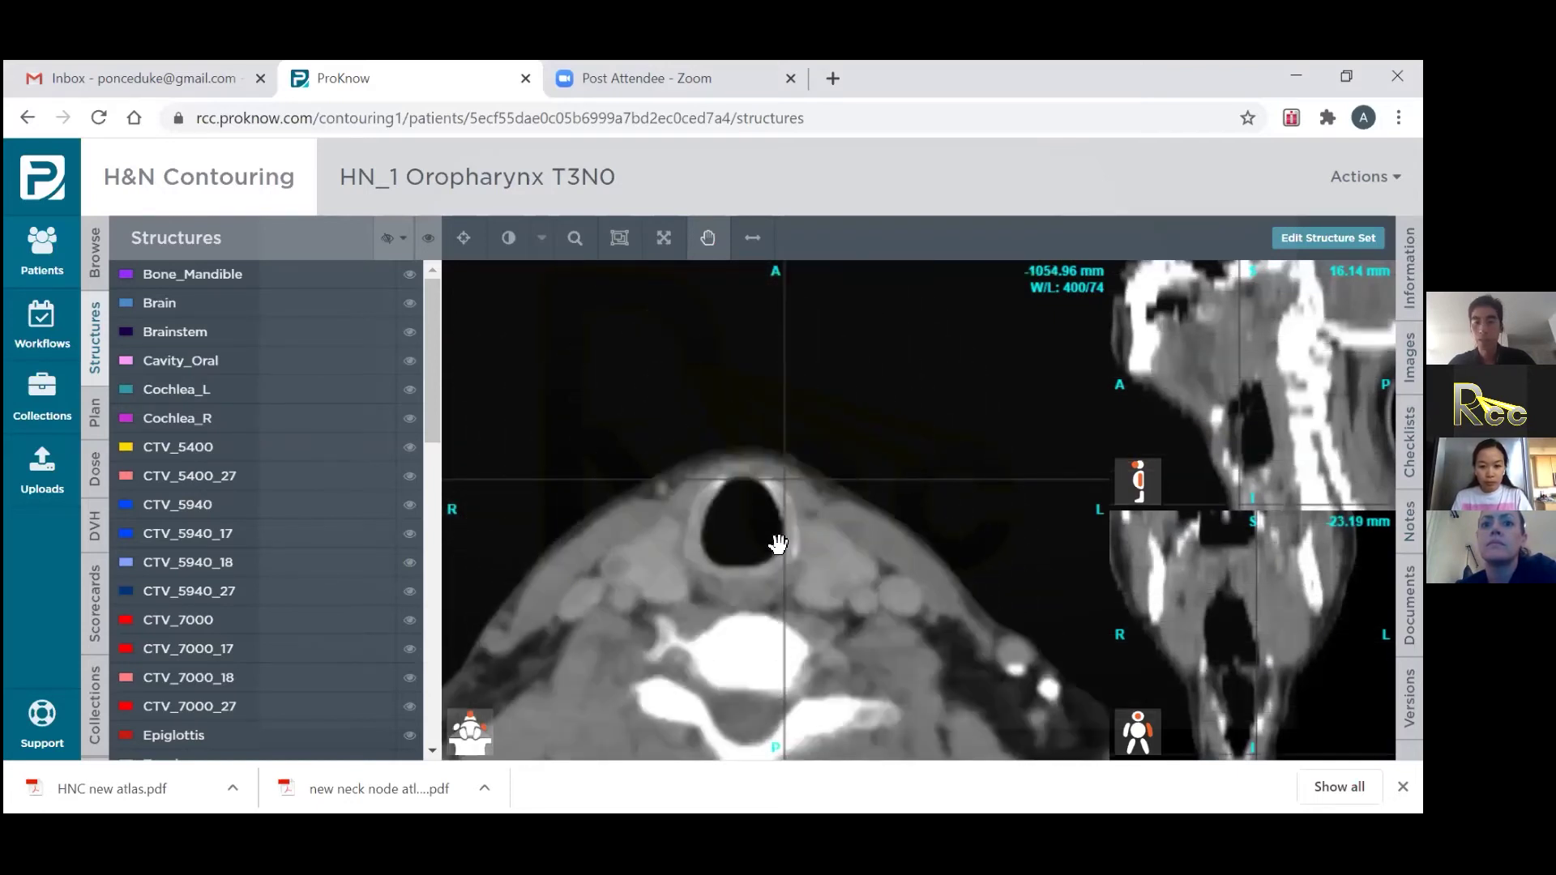
pyautogui.scroll(5, 778, 543)
pyautogui.scroll(-5, 778, 543)
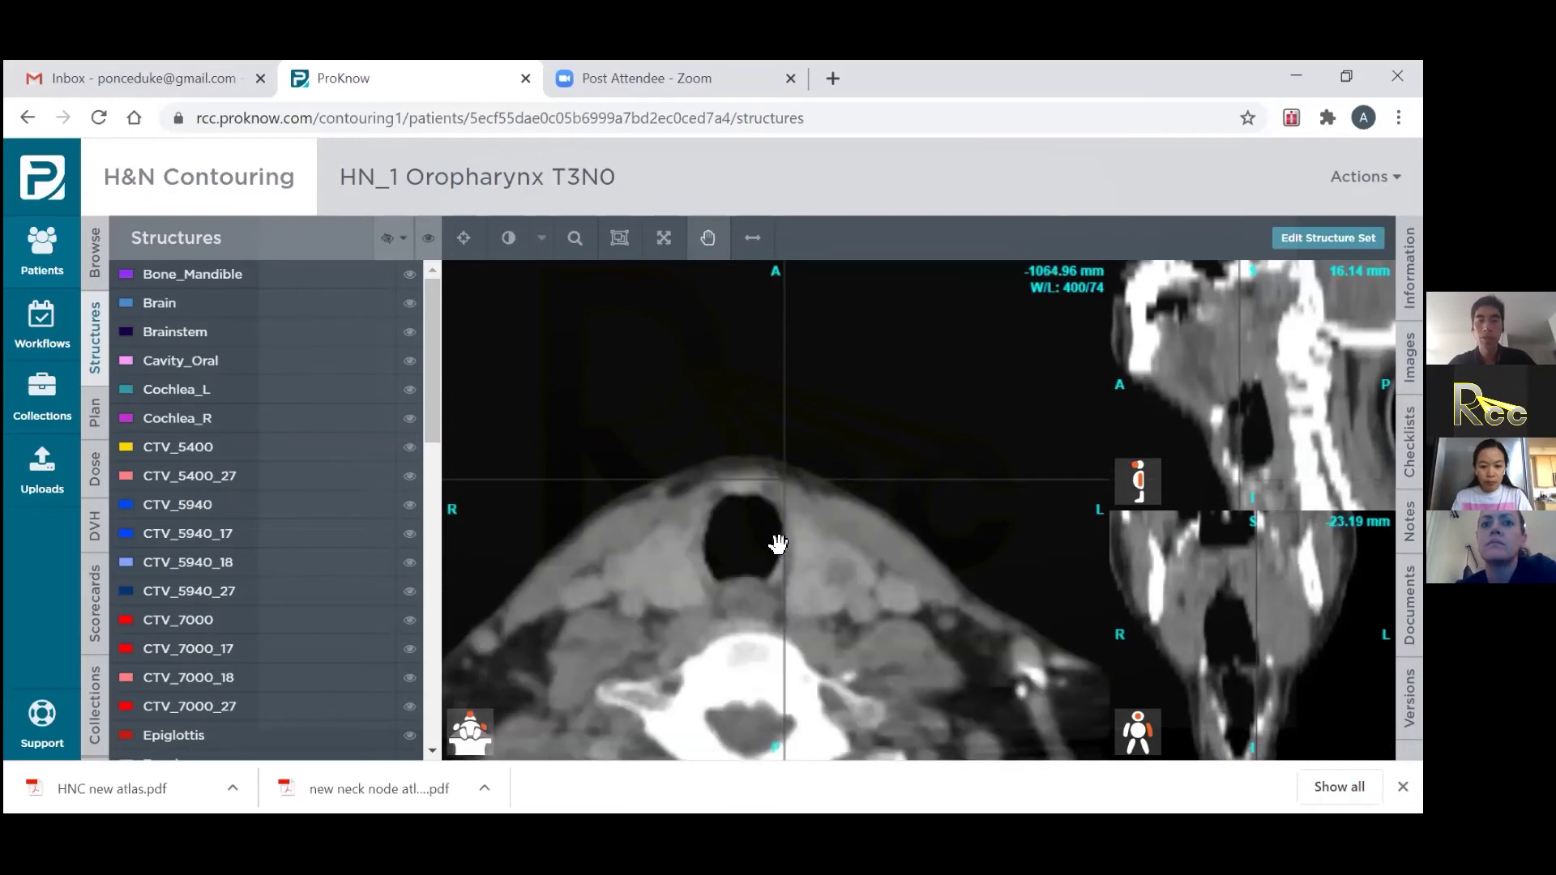
pyautogui.scroll(2, 778, 543)
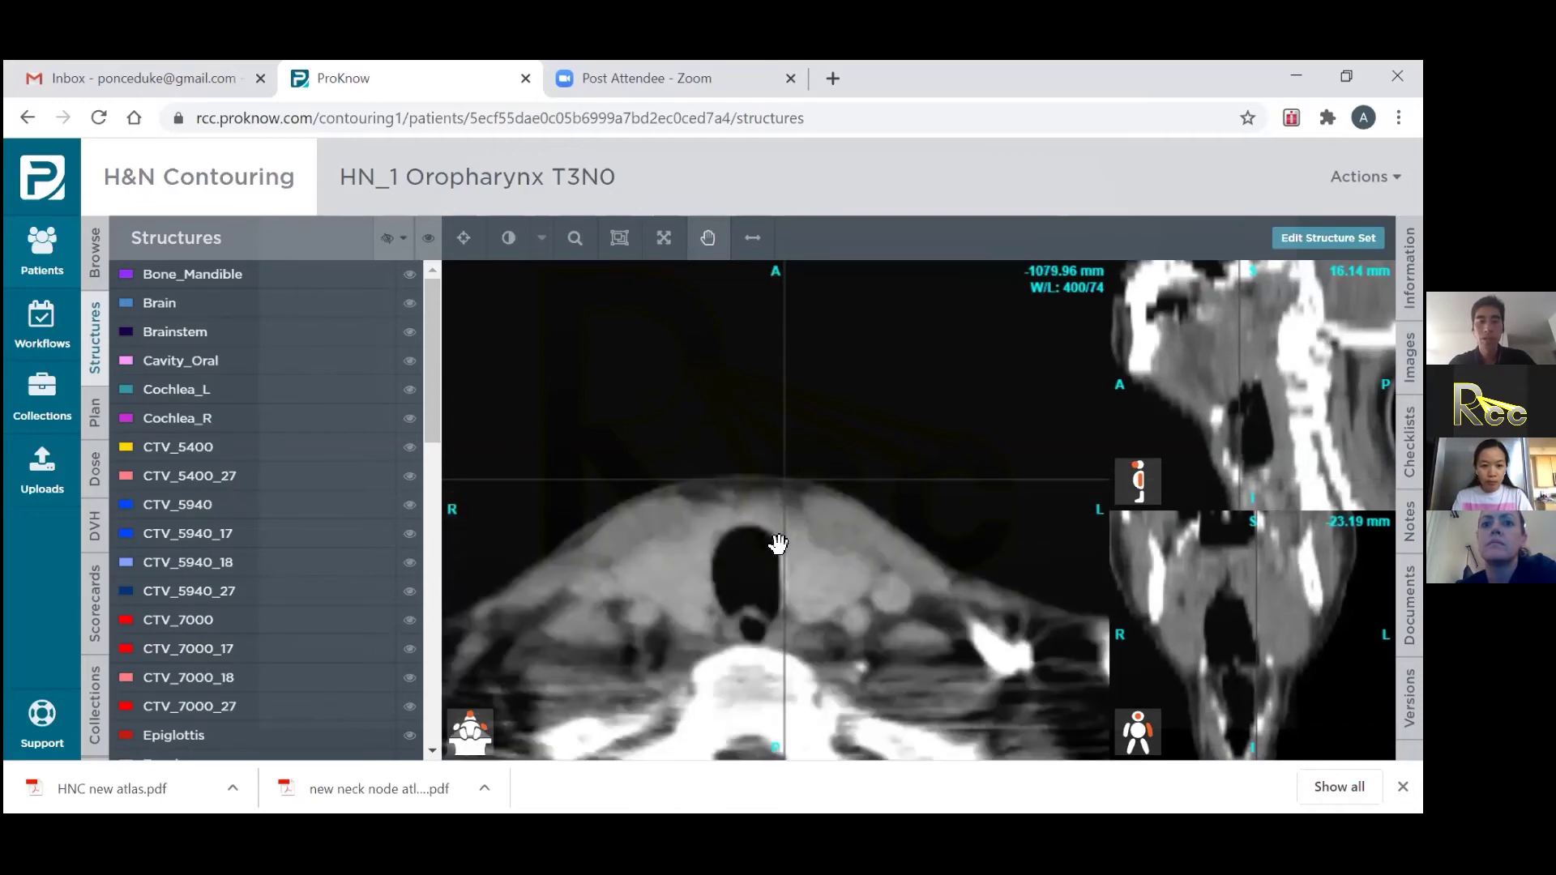
pyautogui.scroll(7, 778, 542)
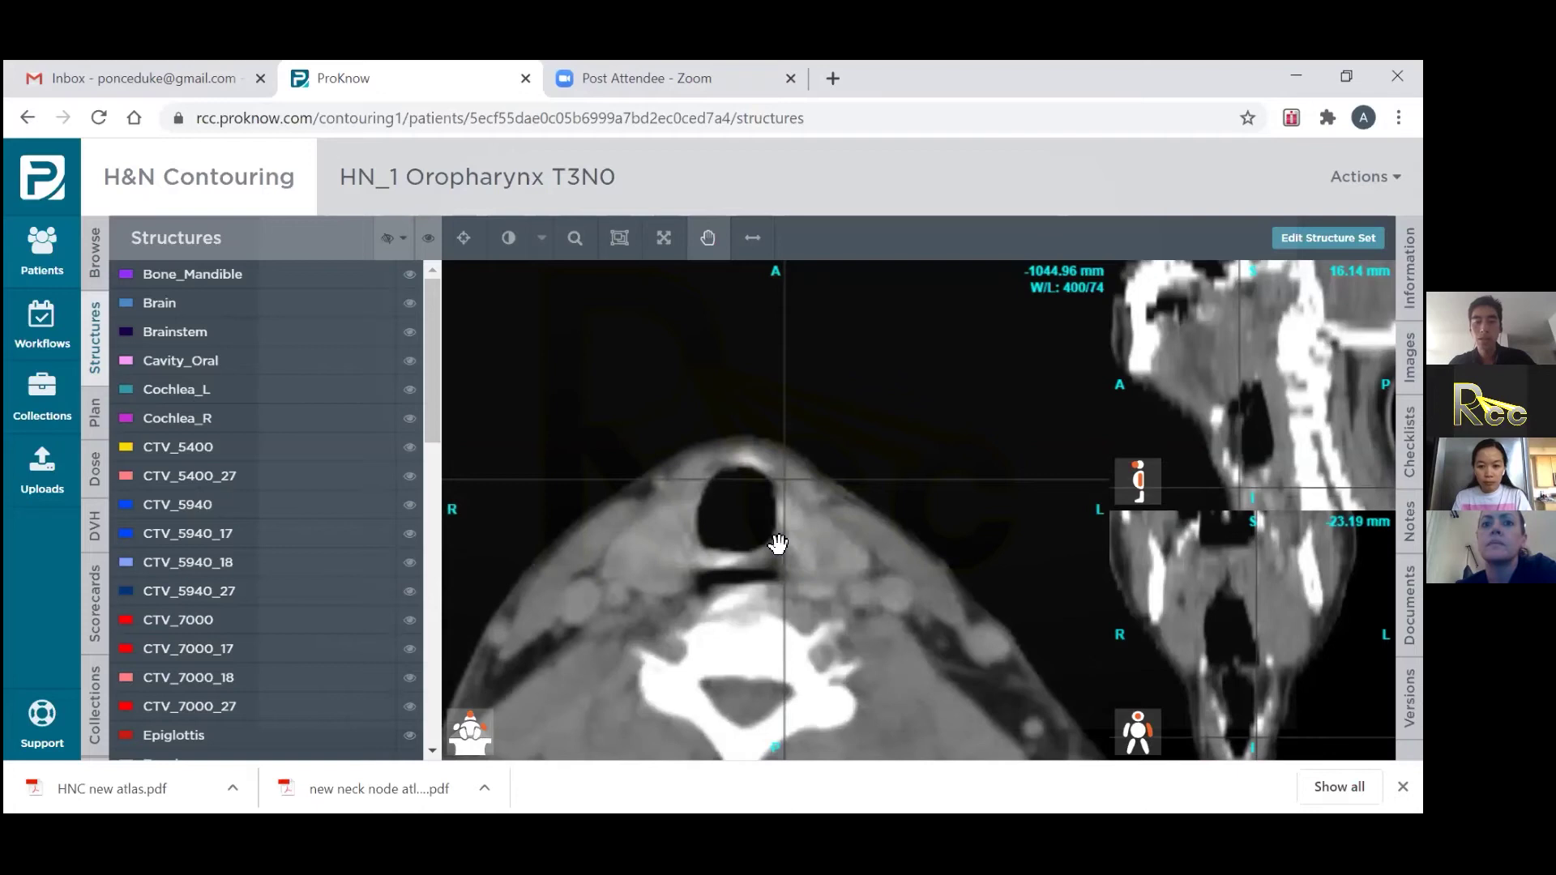
pyautogui.scroll(6, 778, 543)
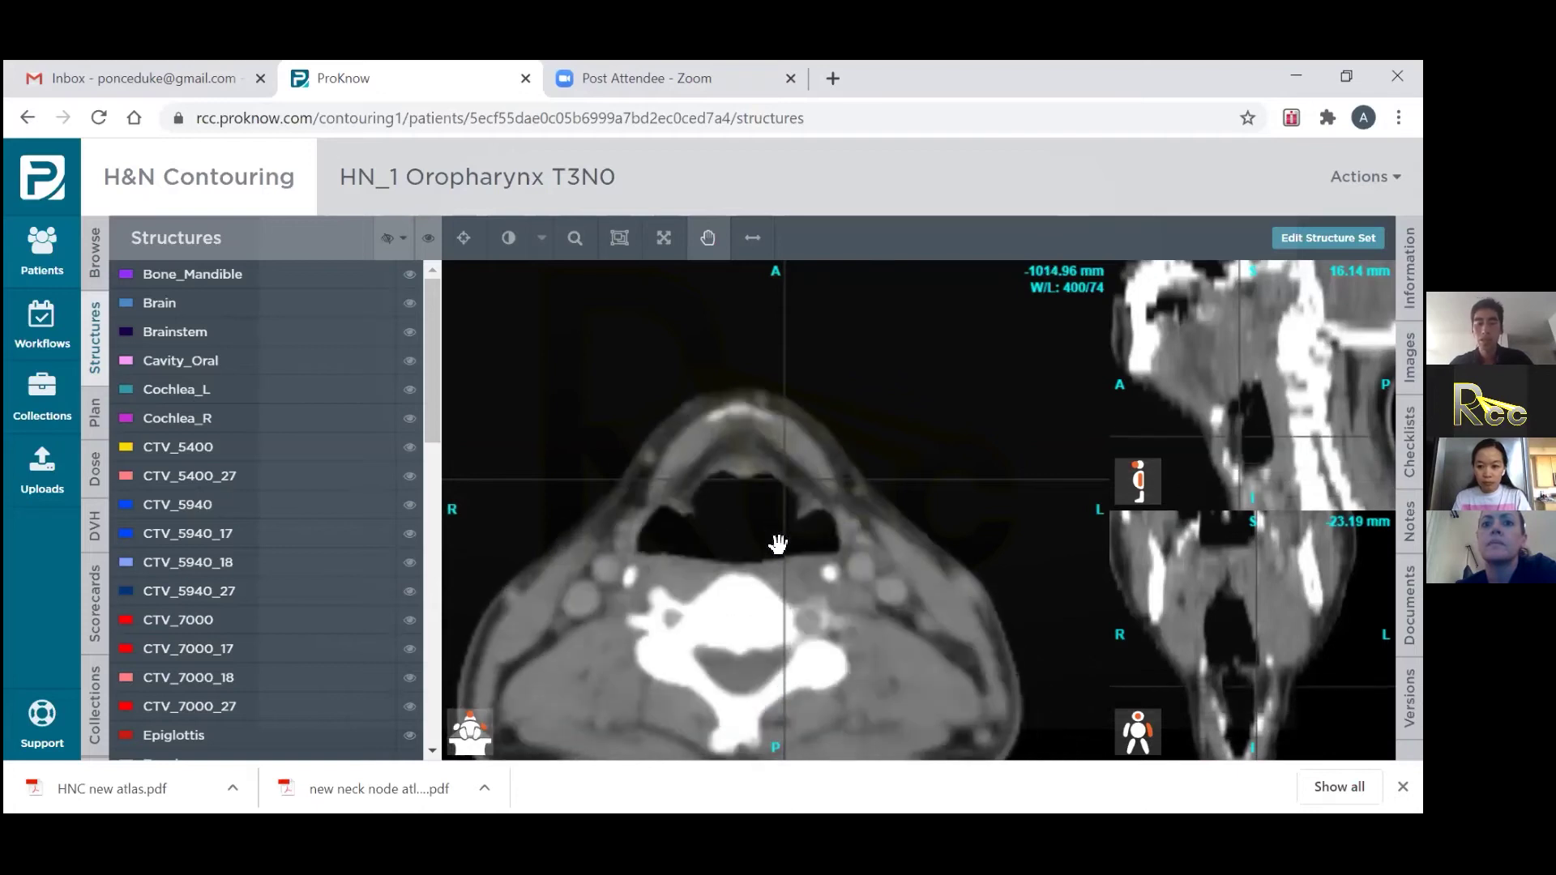
pyautogui.scroll(6, 778, 543)
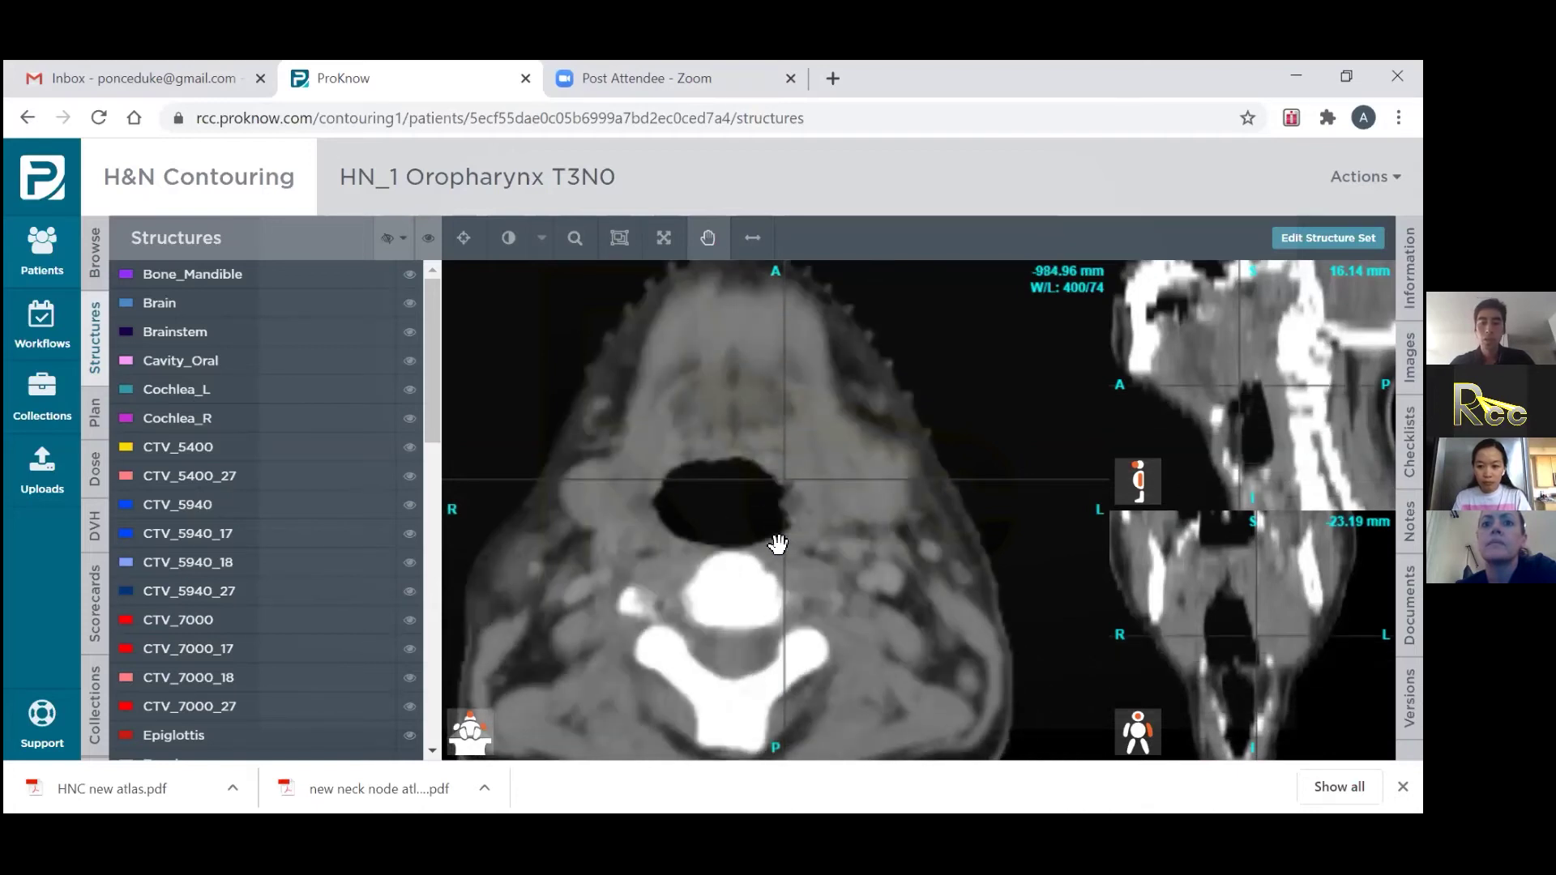
pyautogui.scroll(4, 778, 543)
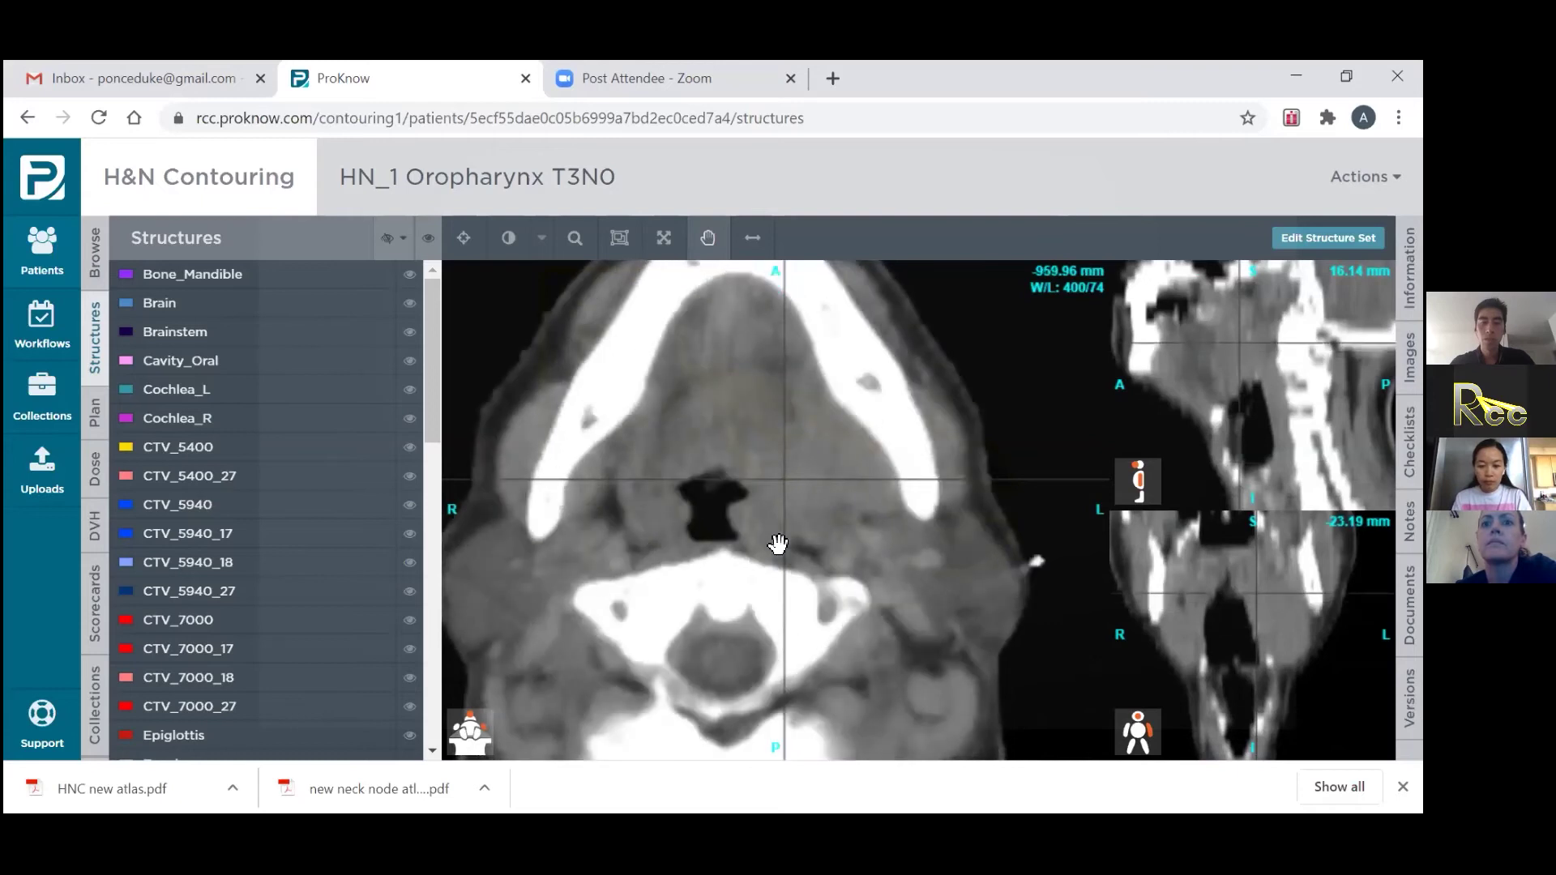
pyautogui.scroll(6, 778, 543)
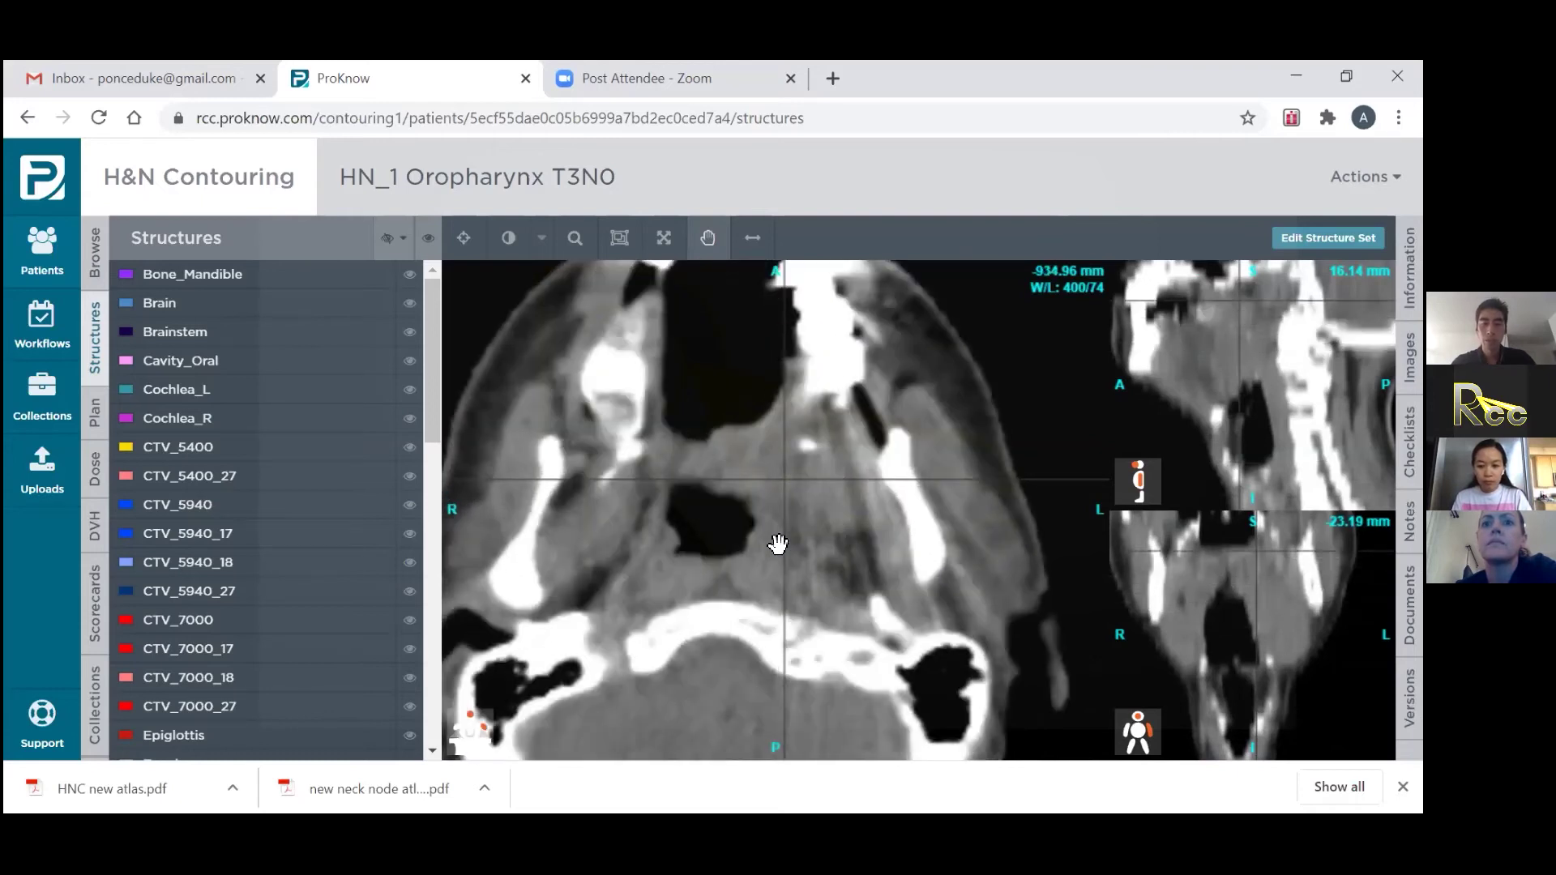
pyautogui.scroll(4, 777, 542)
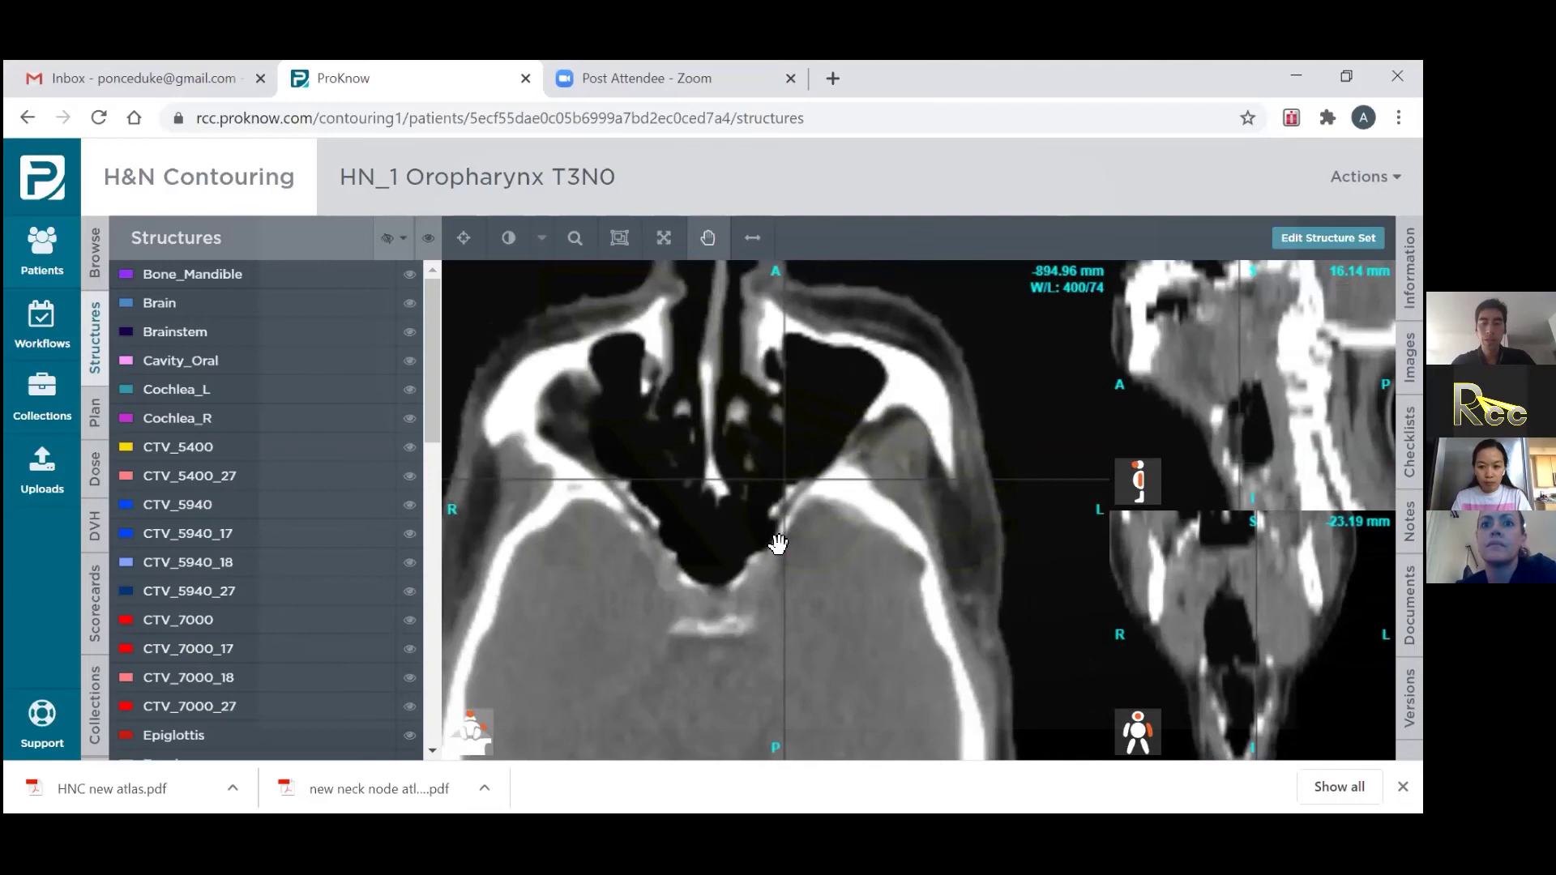
pyautogui.scroll(1, 778, 543)
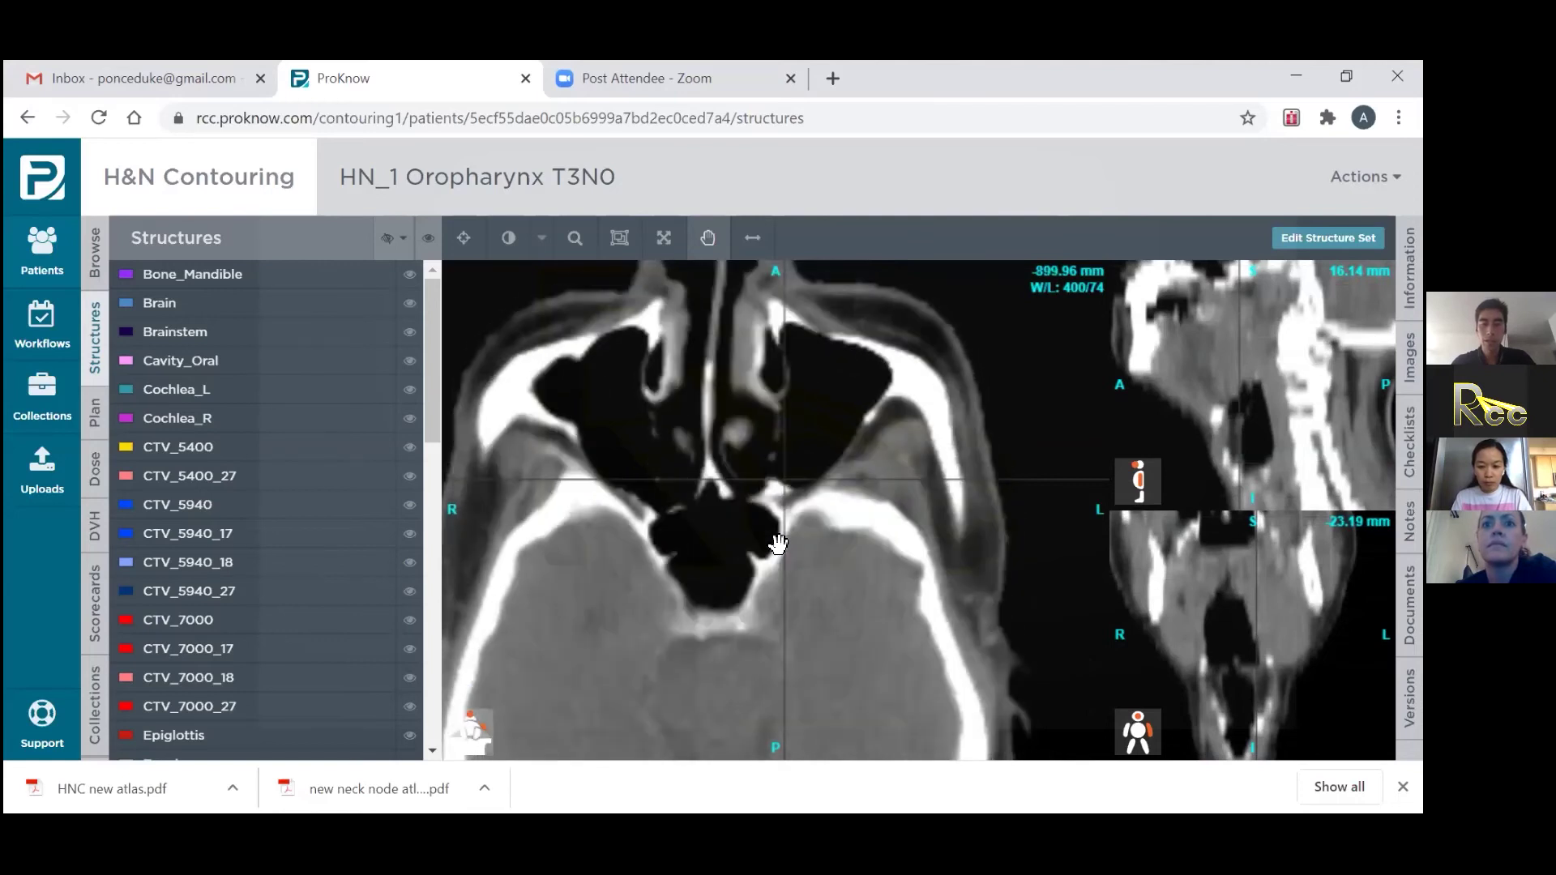
# Step: Examine the axial CT slices between the skull base and the hyoid, comparing both sides of the oropharynx and retromolar region
pyautogui.scroll(-5, 777, 542)
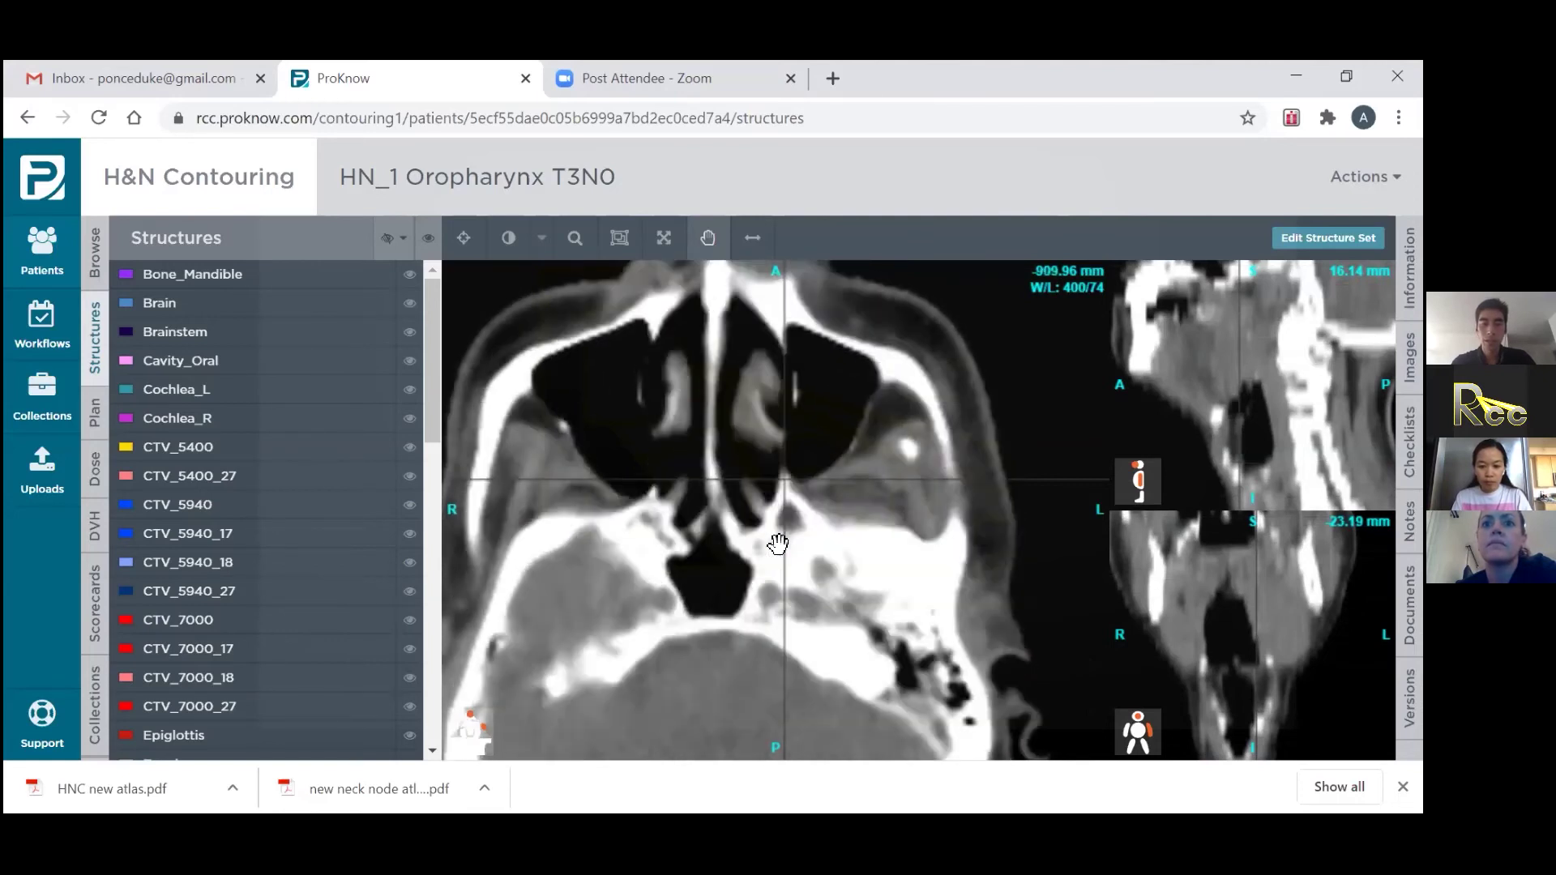
pyautogui.scroll(-3, 778, 543)
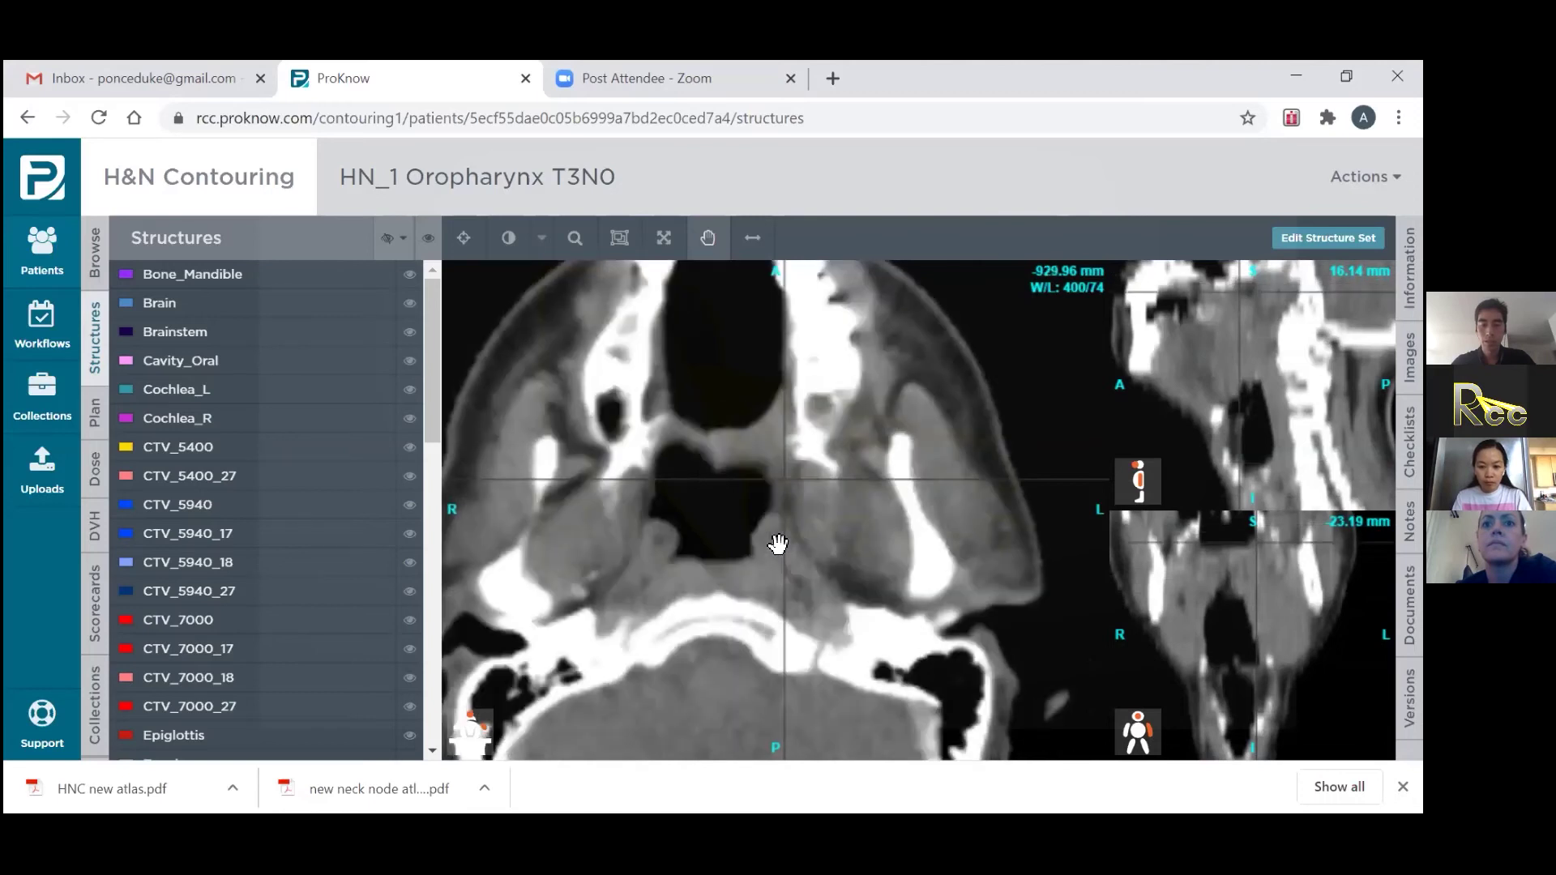
pyautogui.scroll(-1, 778, 543)
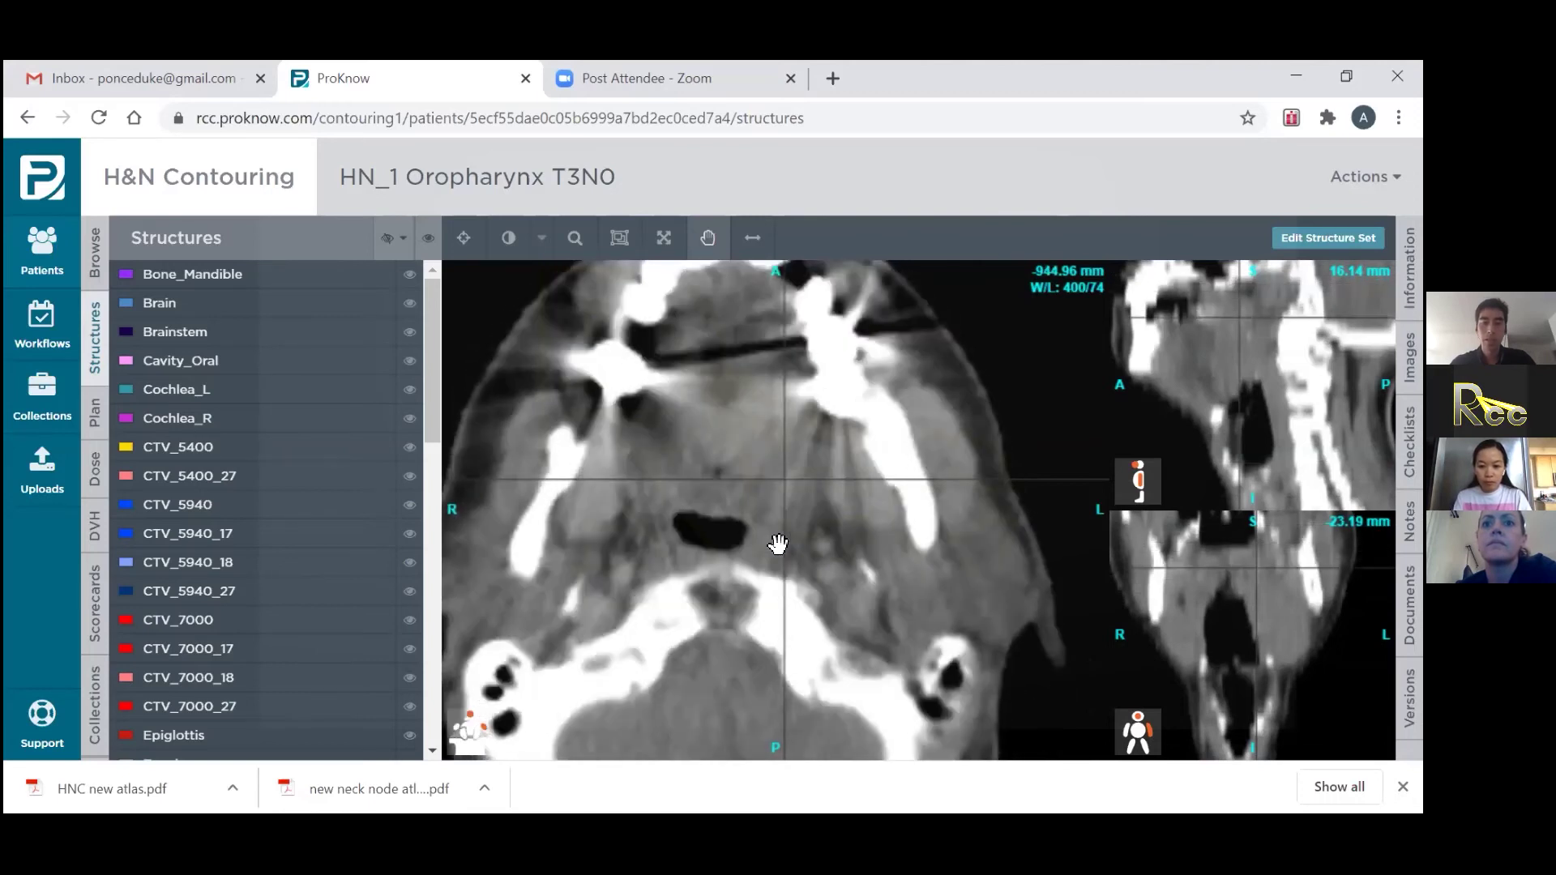
pyautogui.scroll(-2, 778, 543)
pyautogui.scroll(-4, 778, 543)
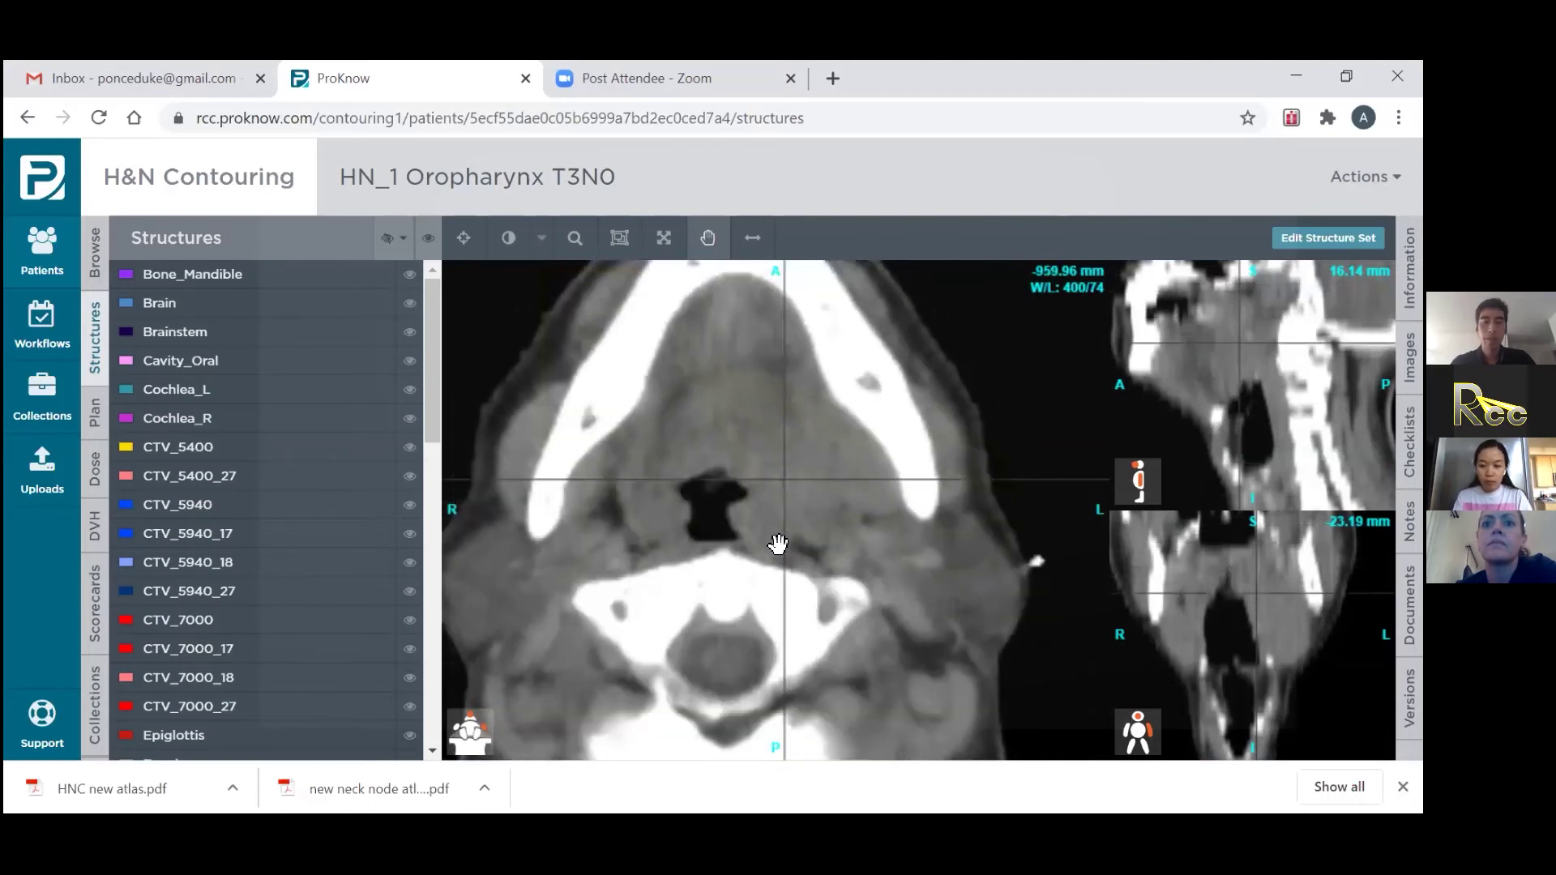
pyautogui.scroll(-1, 778, 543)
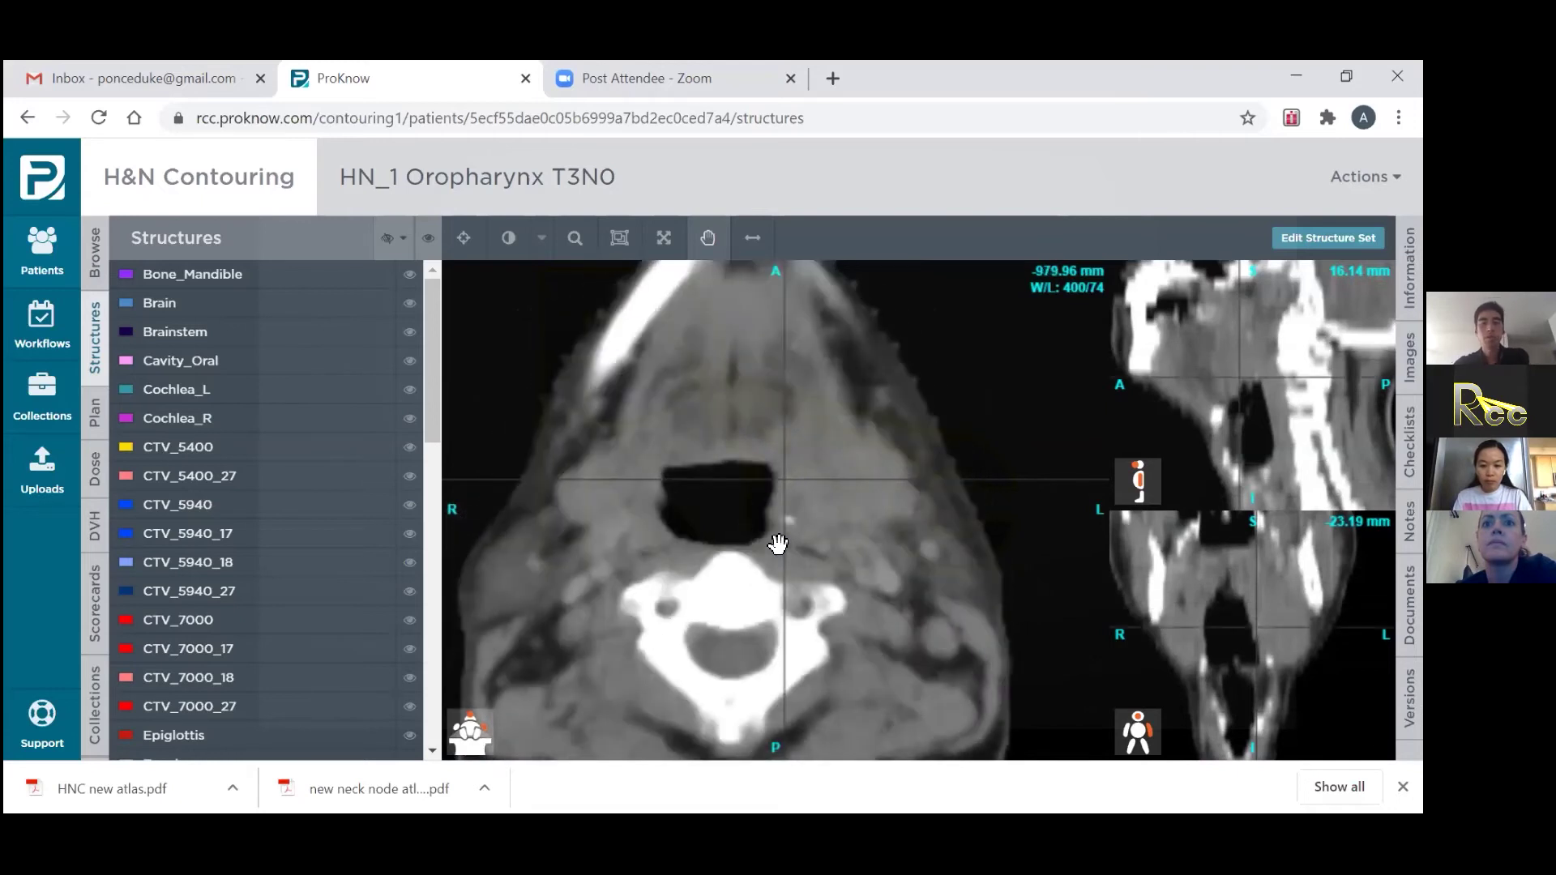
pyautogui.scroll(-2, 778, 543)
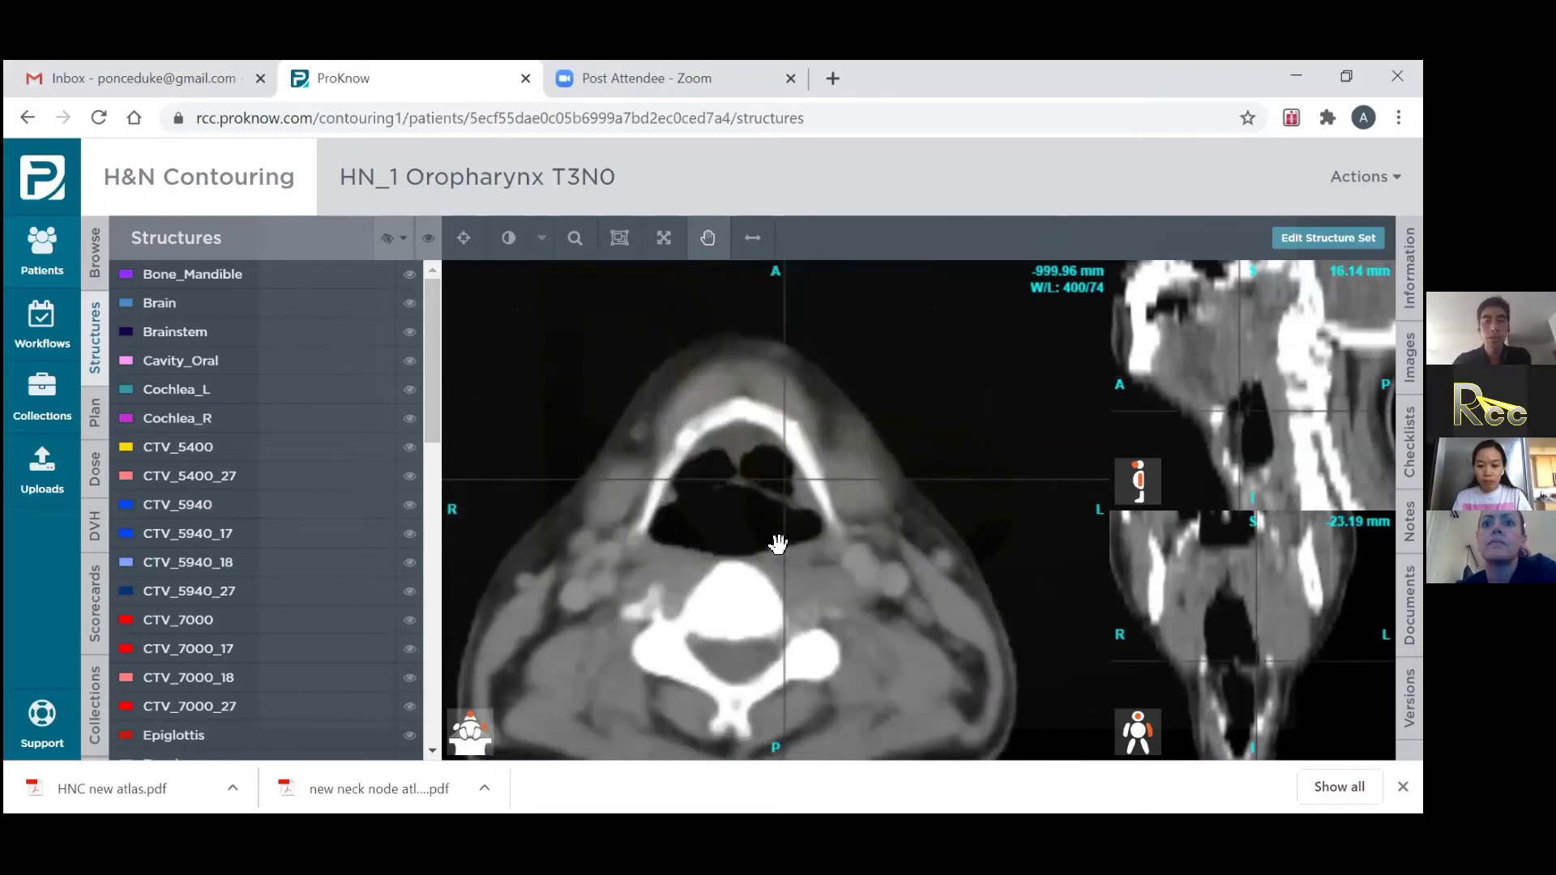
pyautogui.scroll(5, 778, 543)
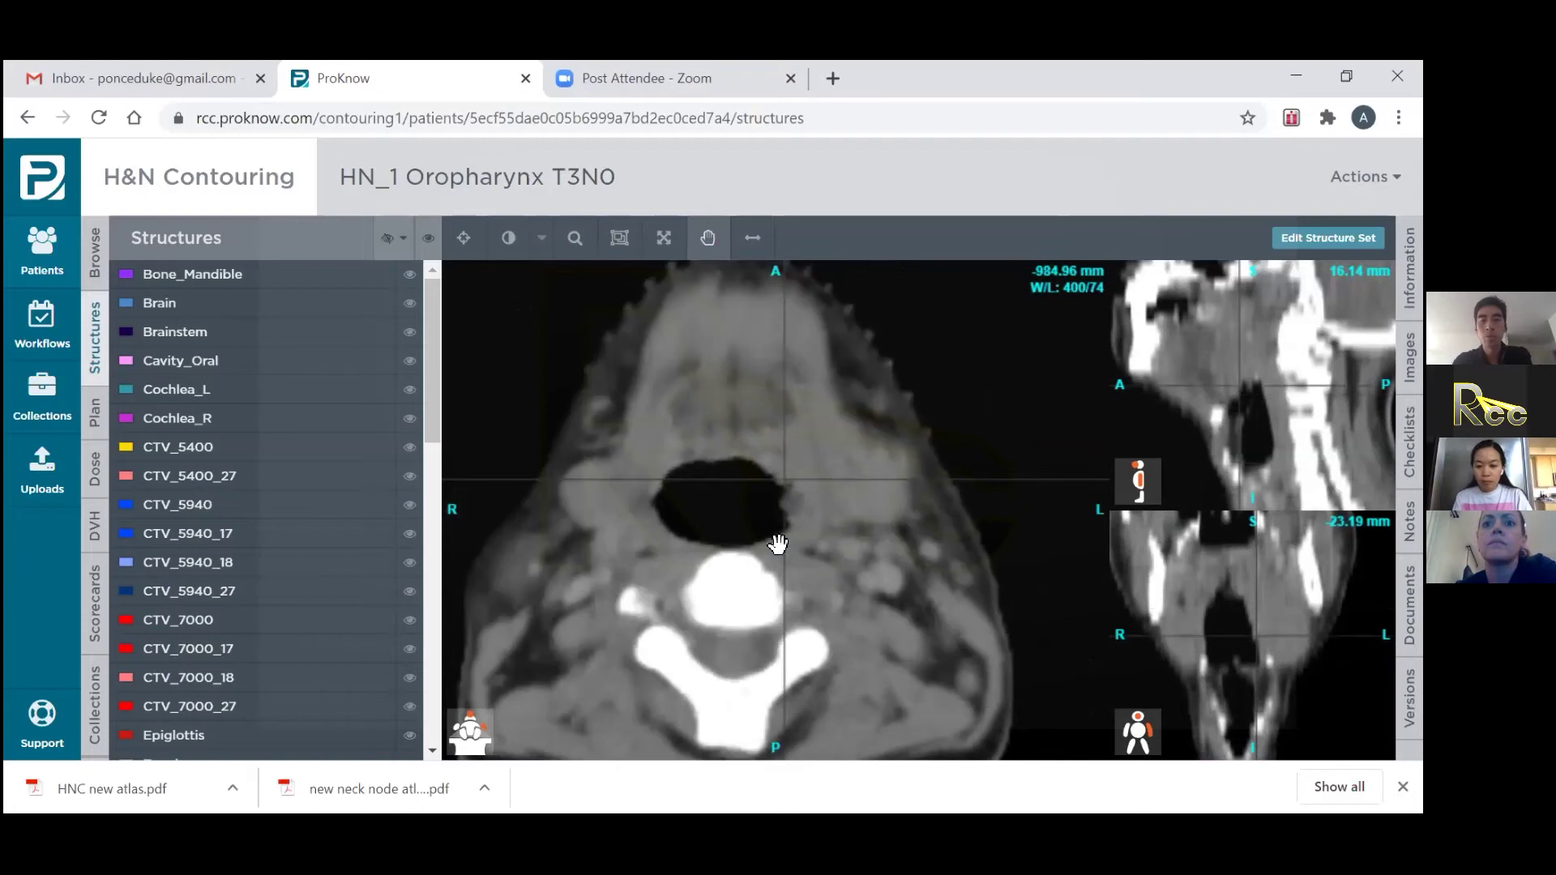
pyautogui.scroll(-6, 778, 543)
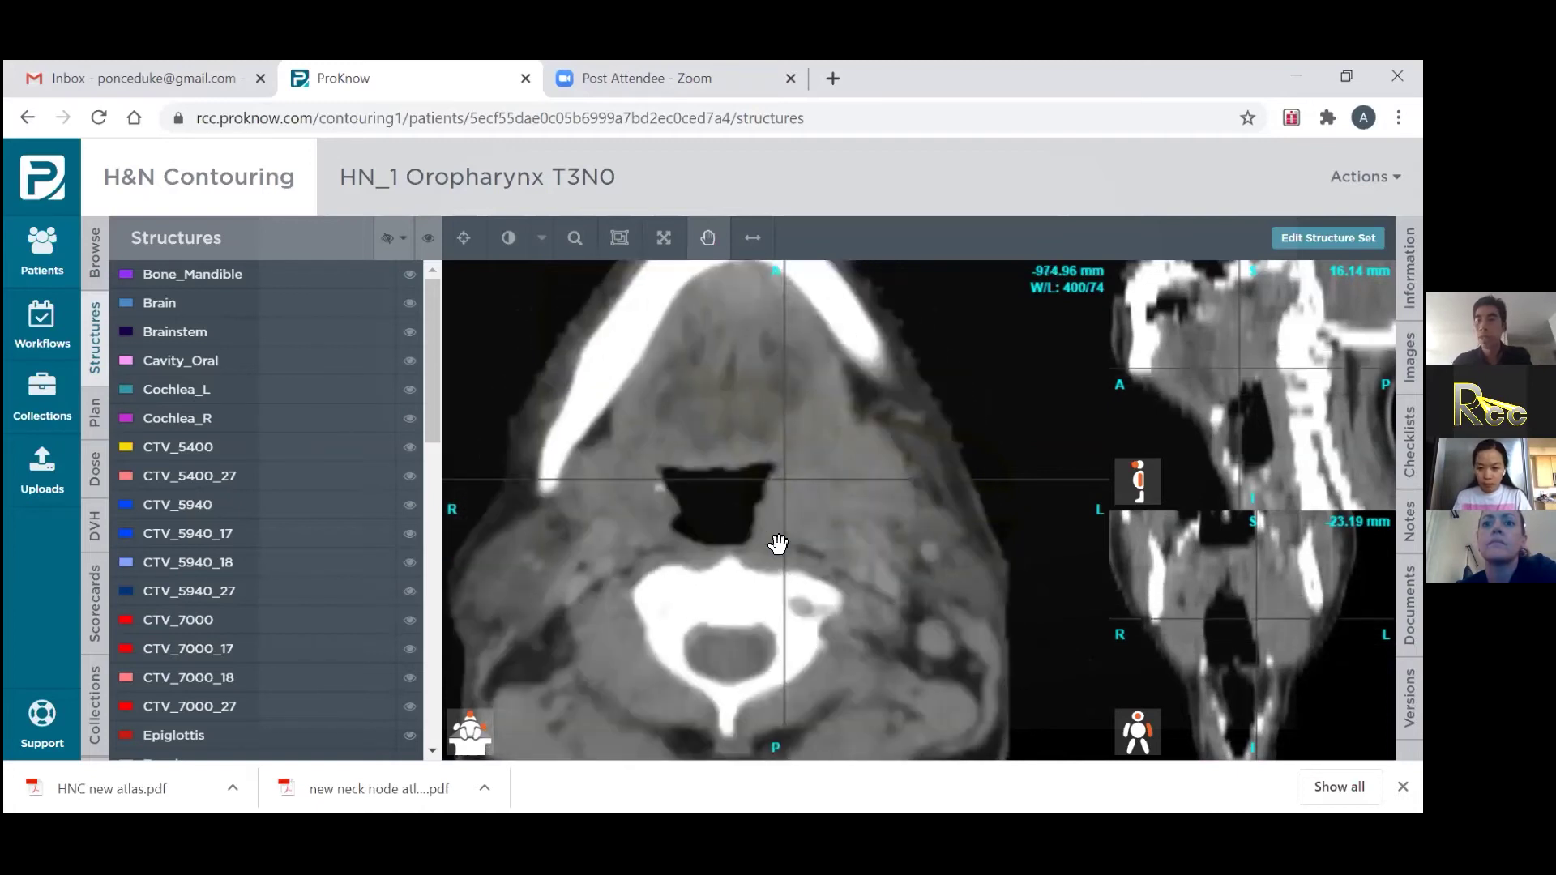
pyautogui.scroll(-3, 777, 543)
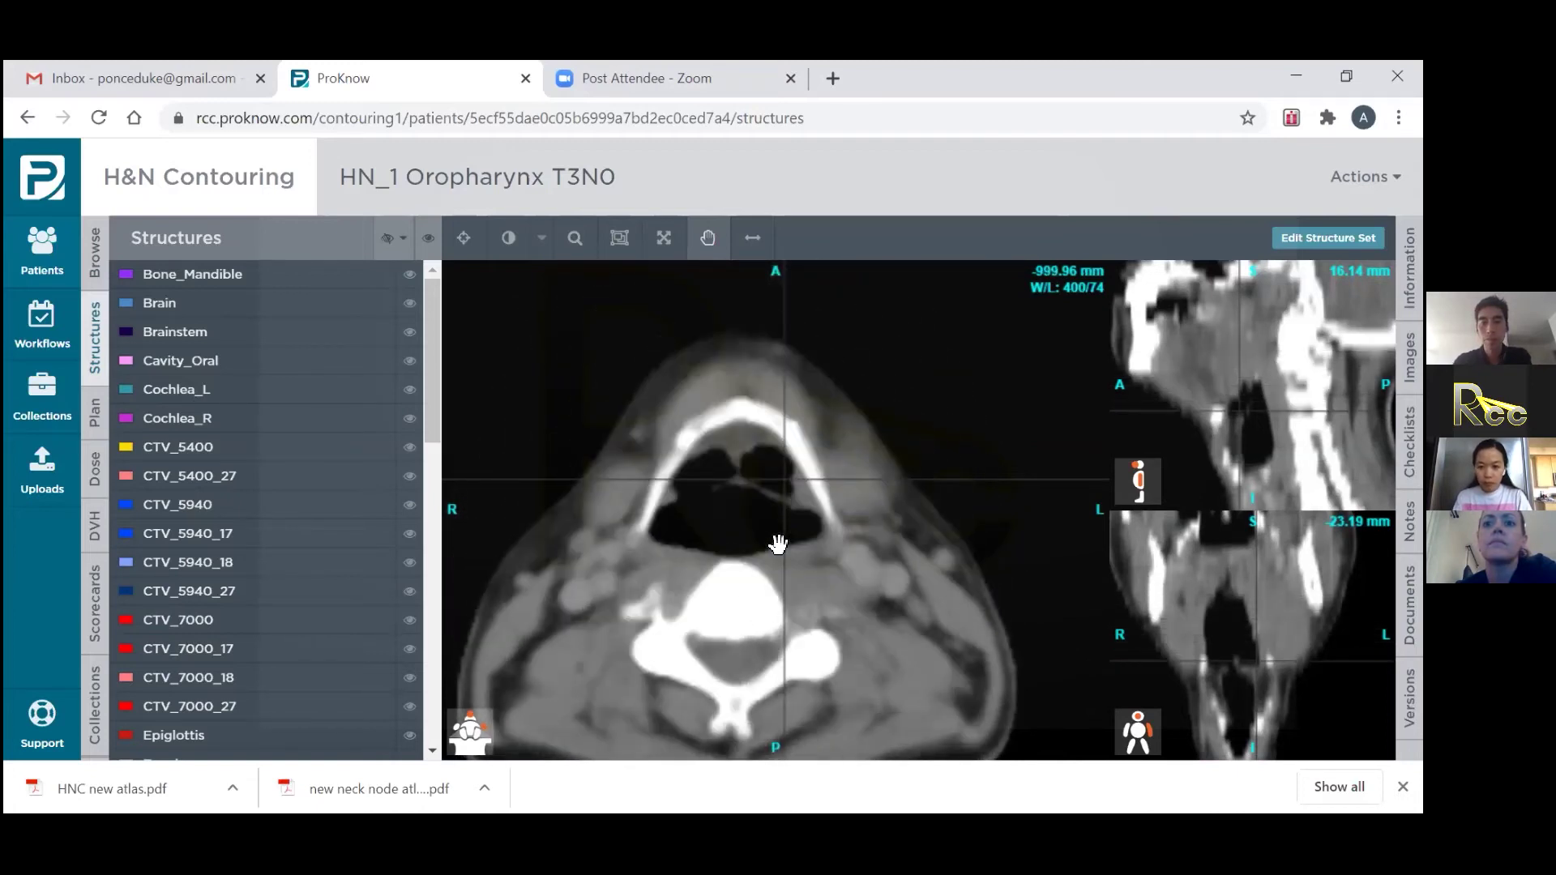
pyautogui.scroll(7, 778, 543)
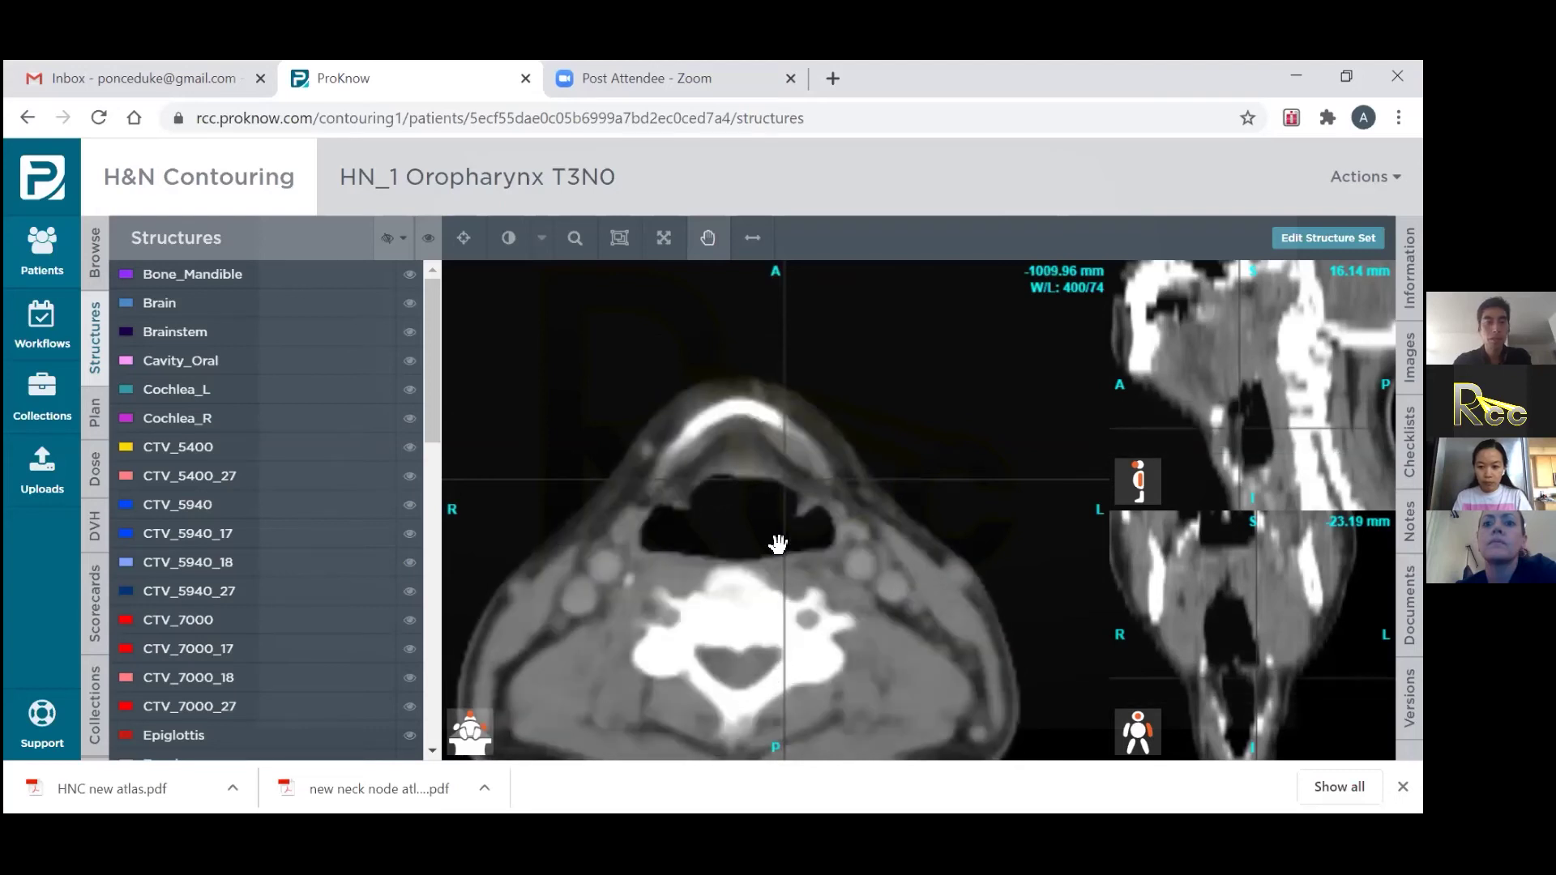
pyautogui.scroll(5, 778, 543)
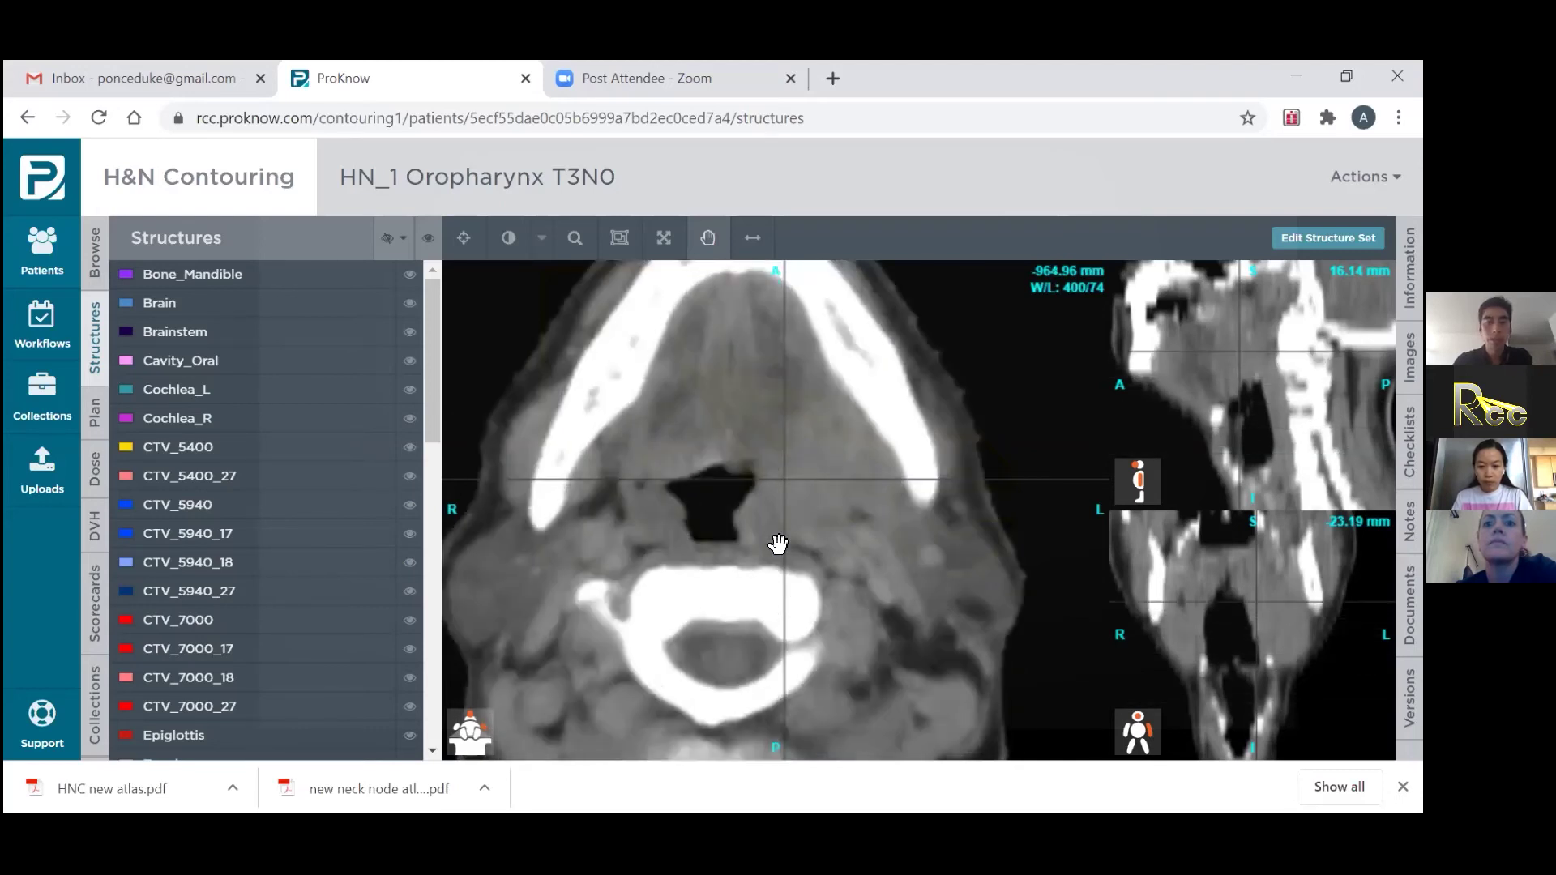
pyautogui.scroll(1, 778, 543)
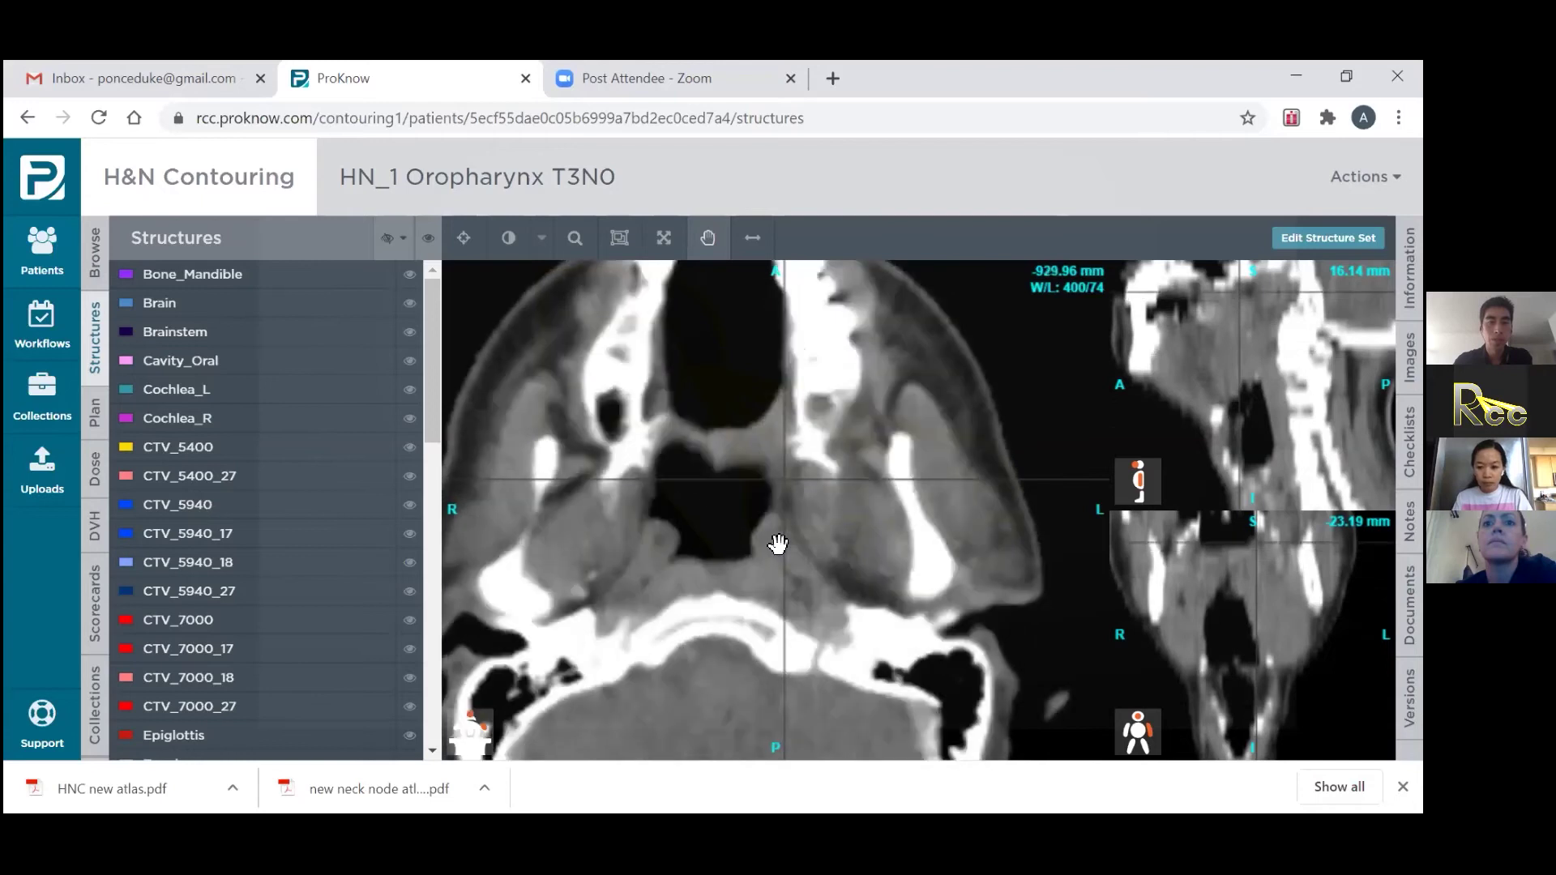
pyautogui.scroll(-1, 777, 543)
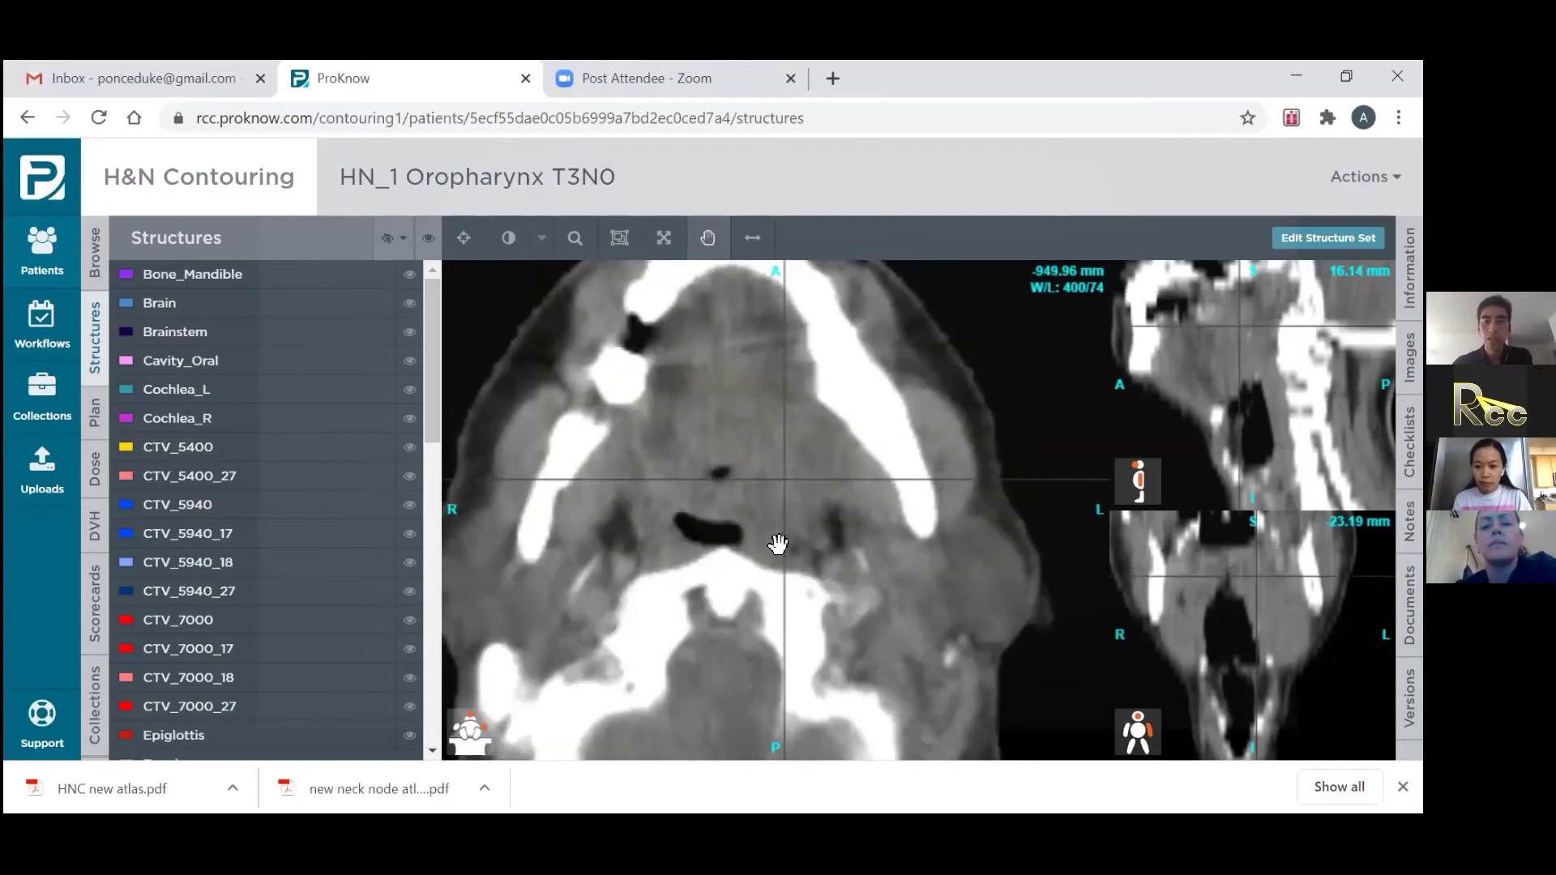
pyautogui.scroll(-1, 778, 543)
pyautogui.scroll(3, 777, 543)
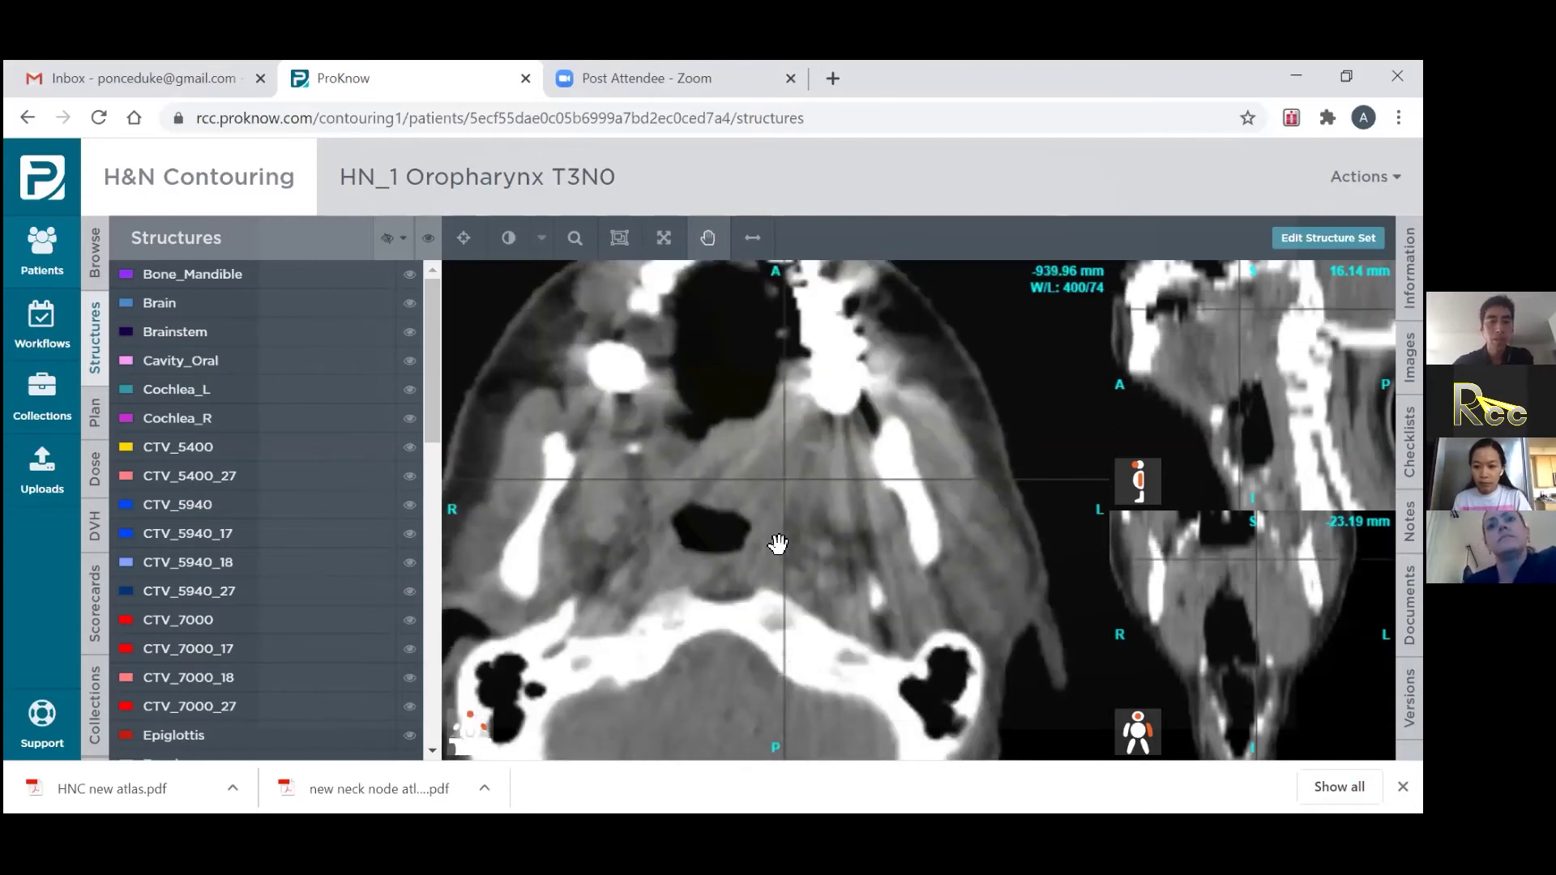
pyautogui.scroll(-3, 777, 543)
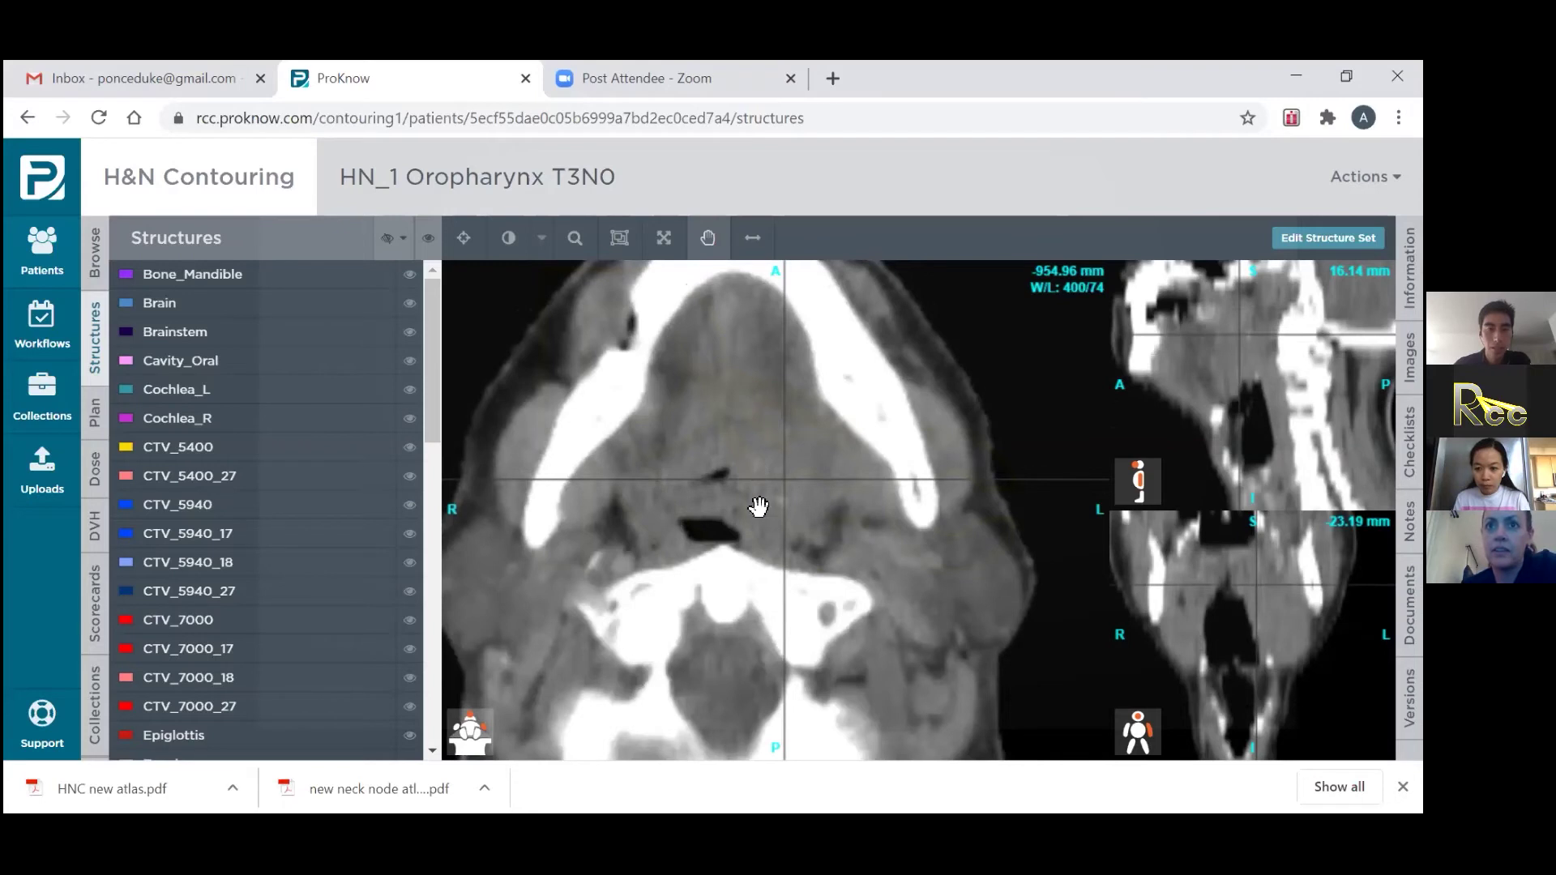
# Step: Examine the left retromolar and tonsillar region on the axial CT slices between the upper jaw and the mandibular body
pyautogui.scroll(-1, 856, 490)
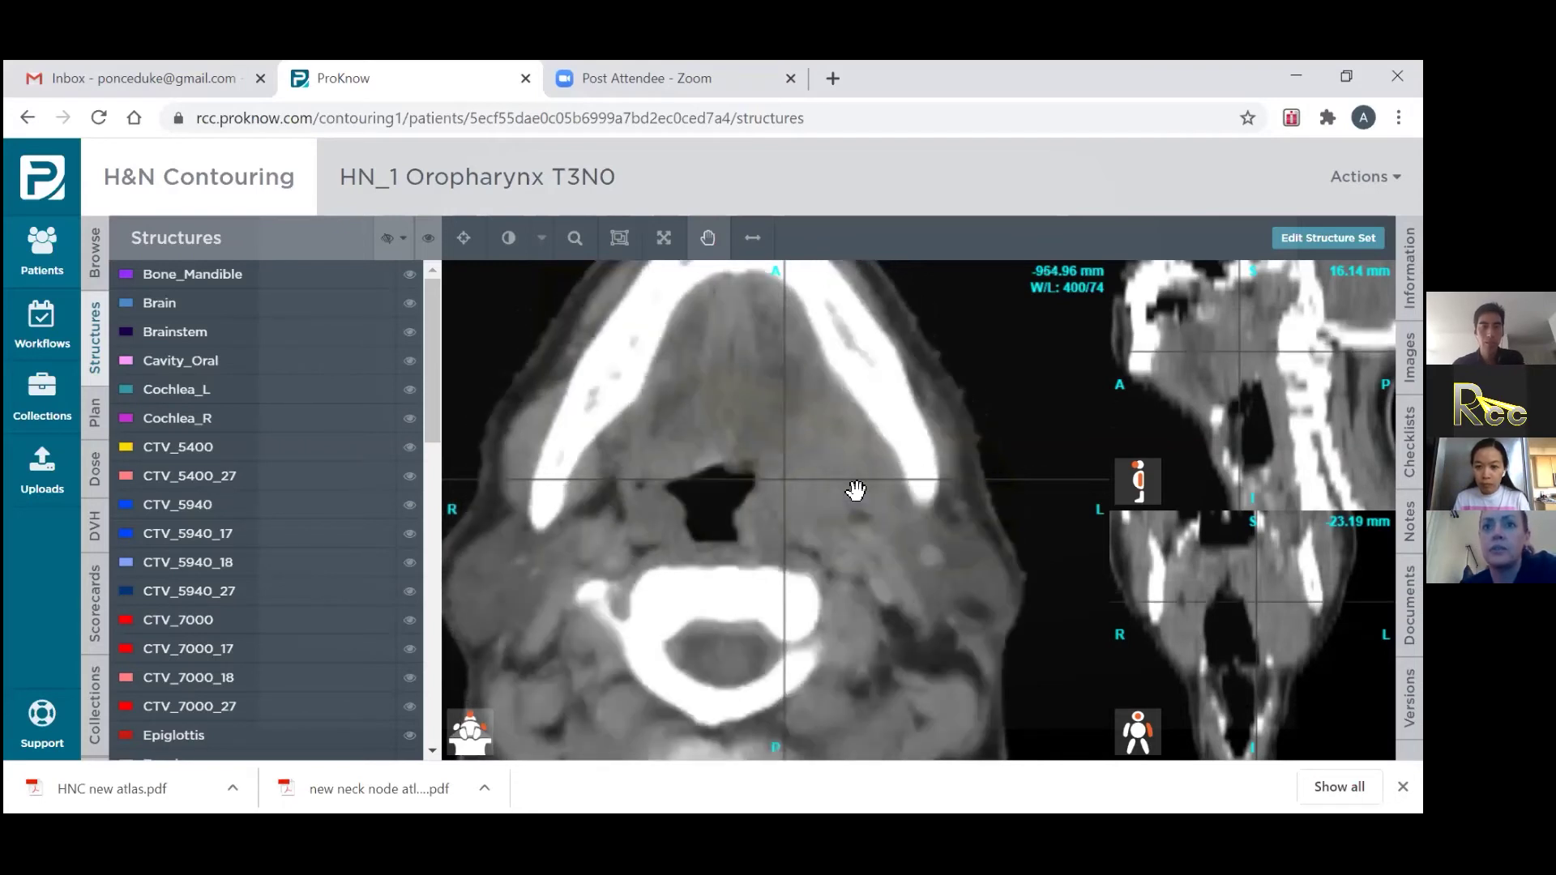
pyautogui.scroll(5, 855, 489)
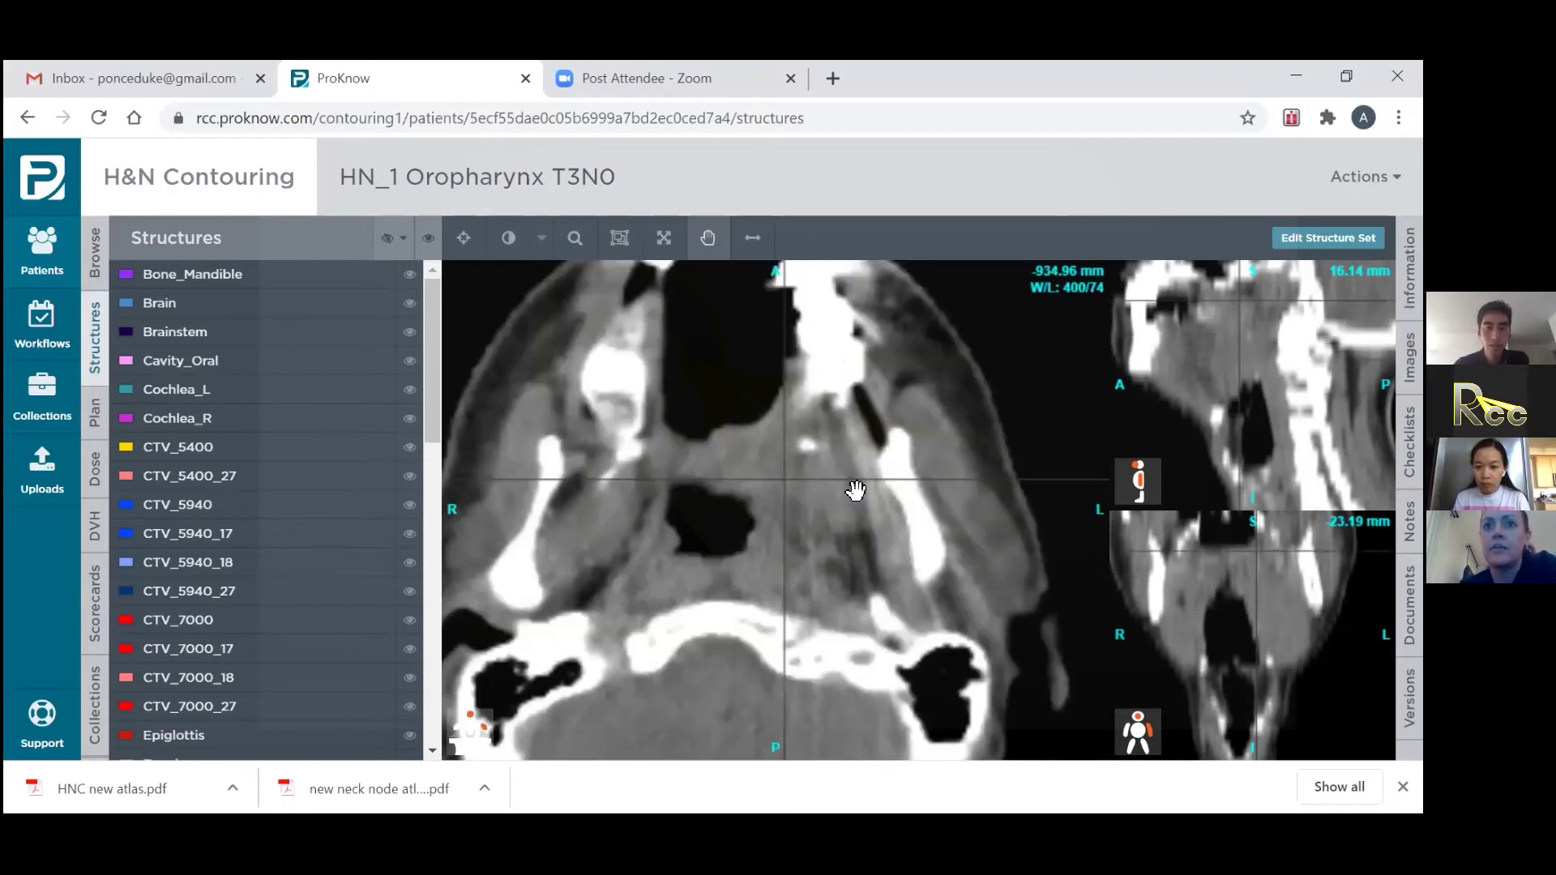
pyautogui.scroll(2, 855, 488)
pyautogui.scroll(-2, 855, 486)
pyautogui.scroll(2, 855, 486)
pyautogui.scroll(-2, 854, 470)
pyautogui.scroll(-1, 854, 468)
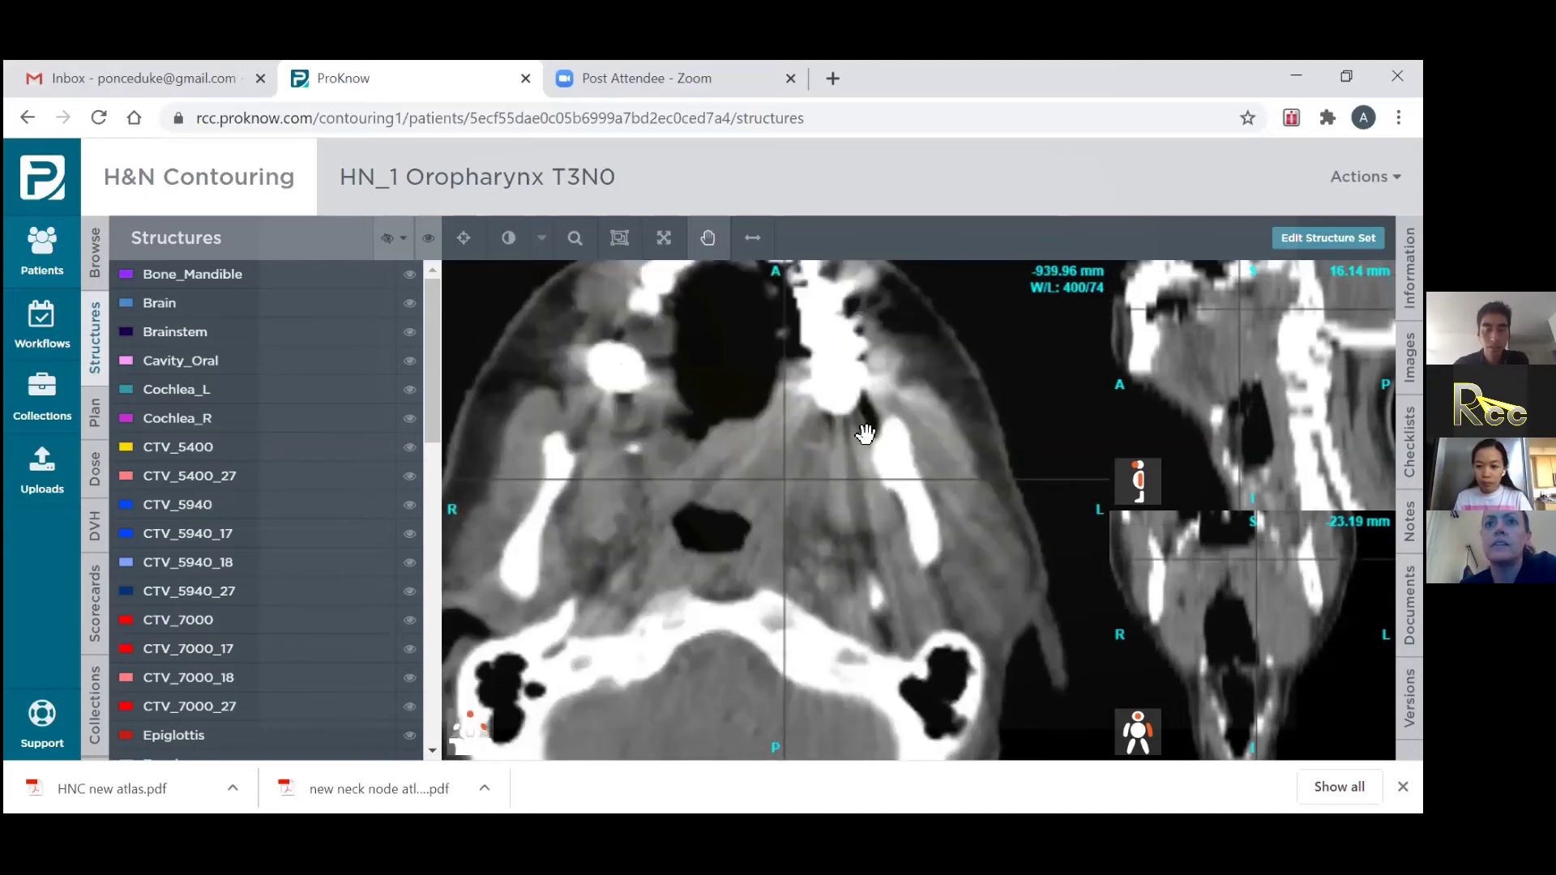
pyautogui.scroll(1, 835, 460)
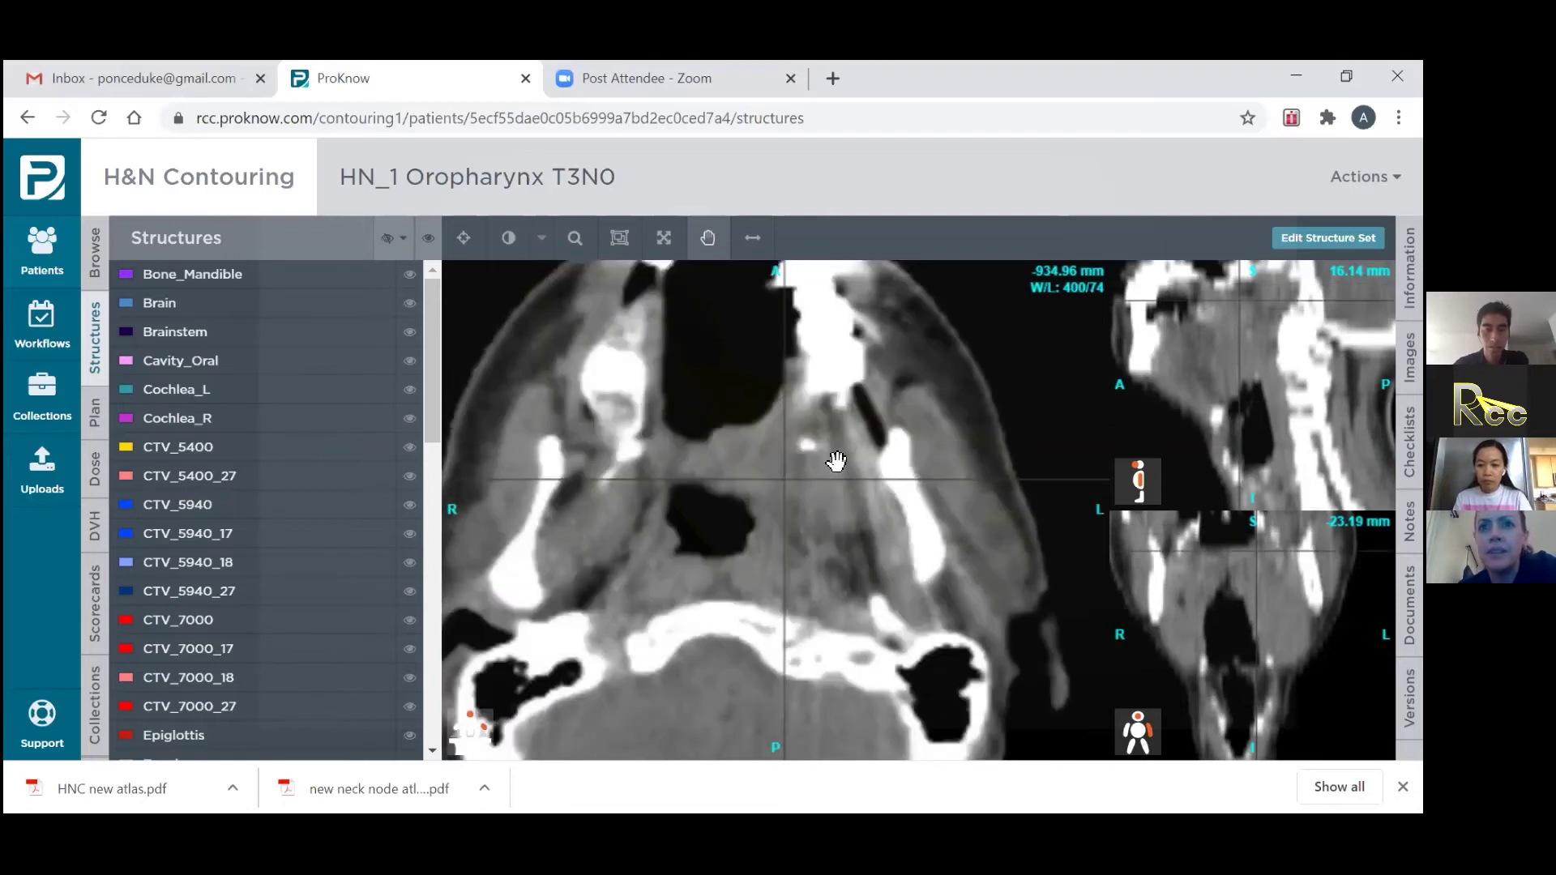
pyautogui.scroll(-3, 836, 460)
pyautogui.scroll(-1, 836, 460)
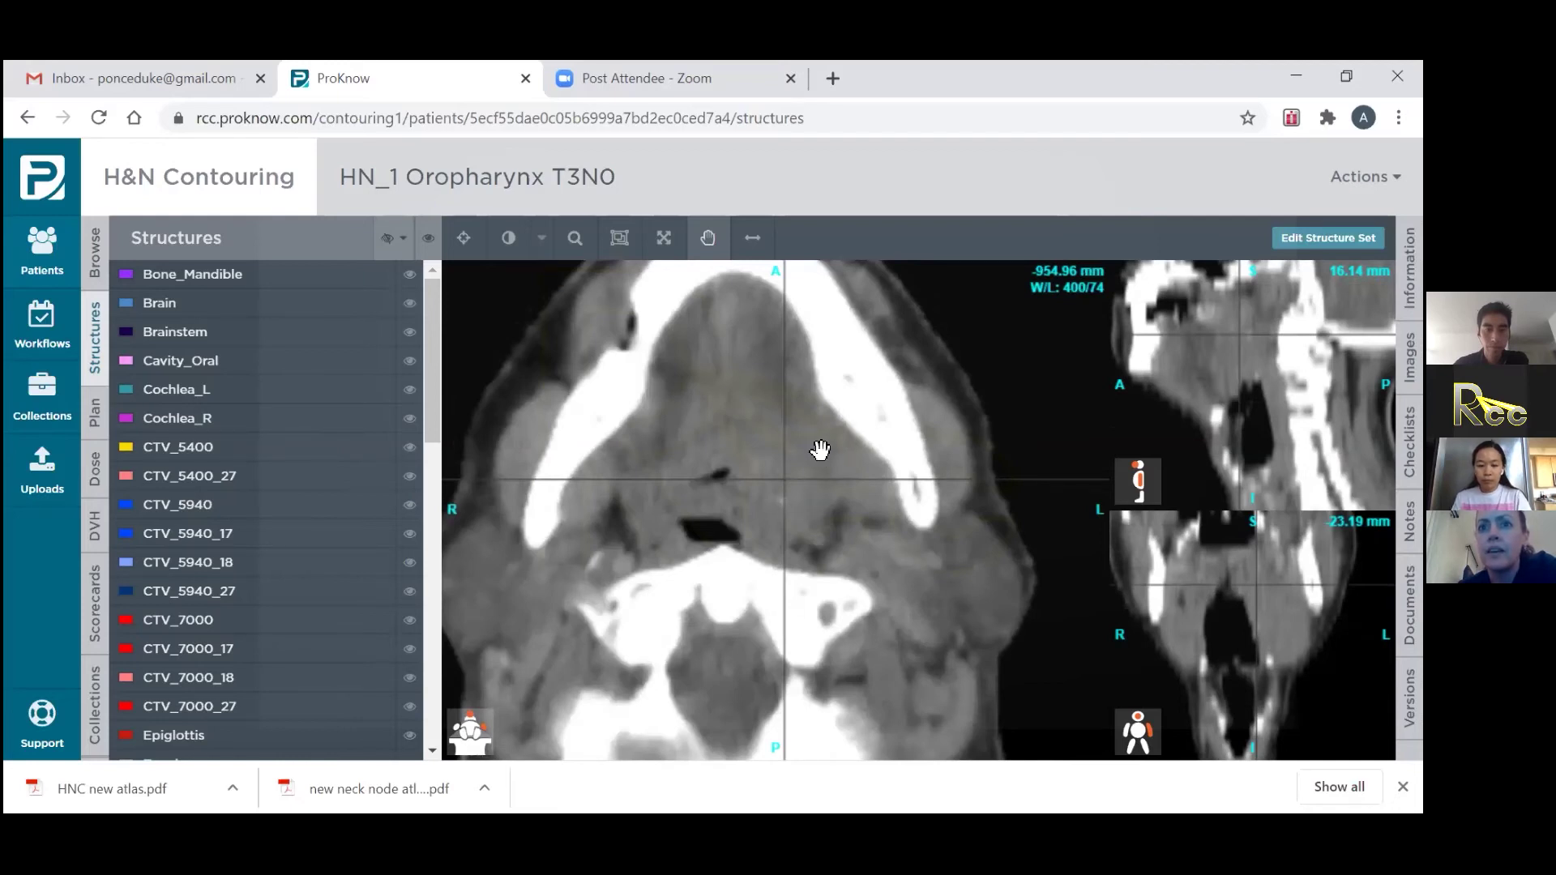
pyautogui.scroll(2, 810, 478)
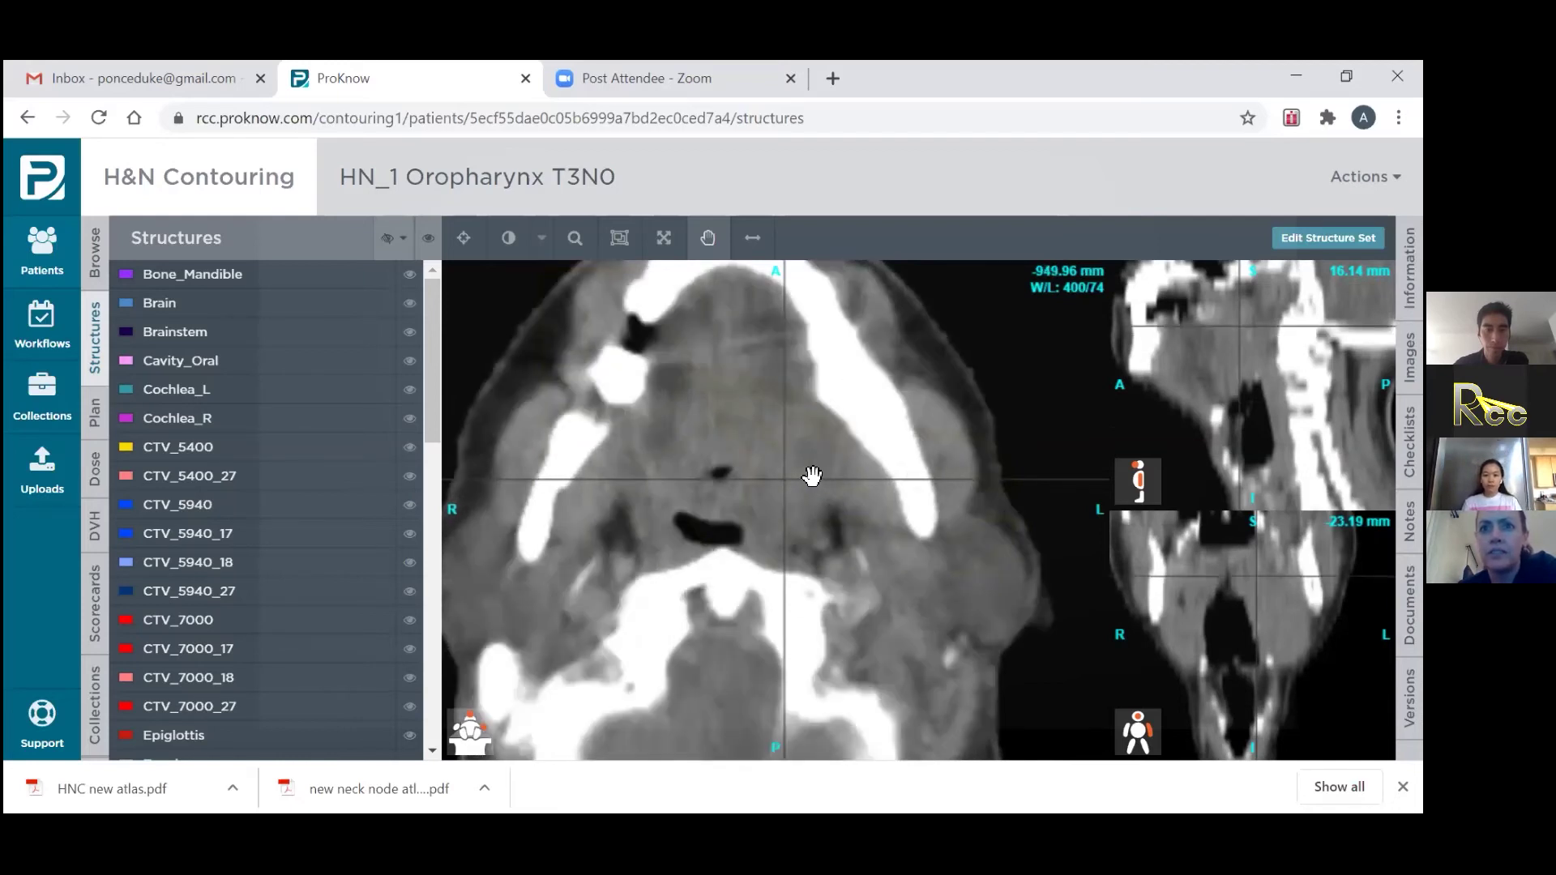
pyautogui.scroll(-2, 810, 477)
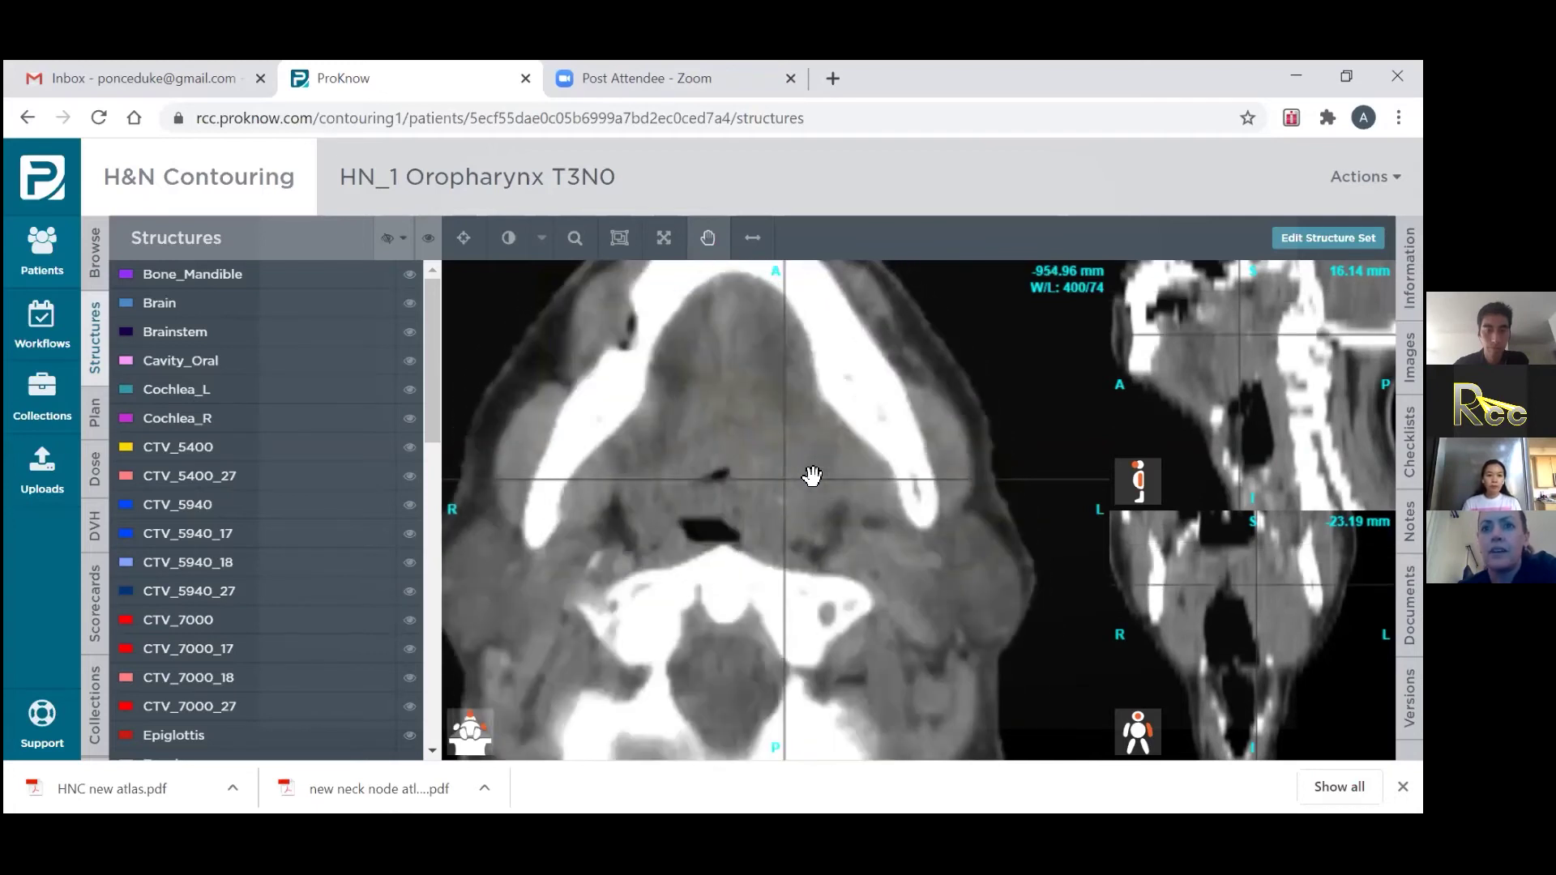
# Step: Examine the left upper neck and floor of mouth on the axial CT slices from the mandible down towards the hyoid
pyautogui.scroll(-8, 810, 477)
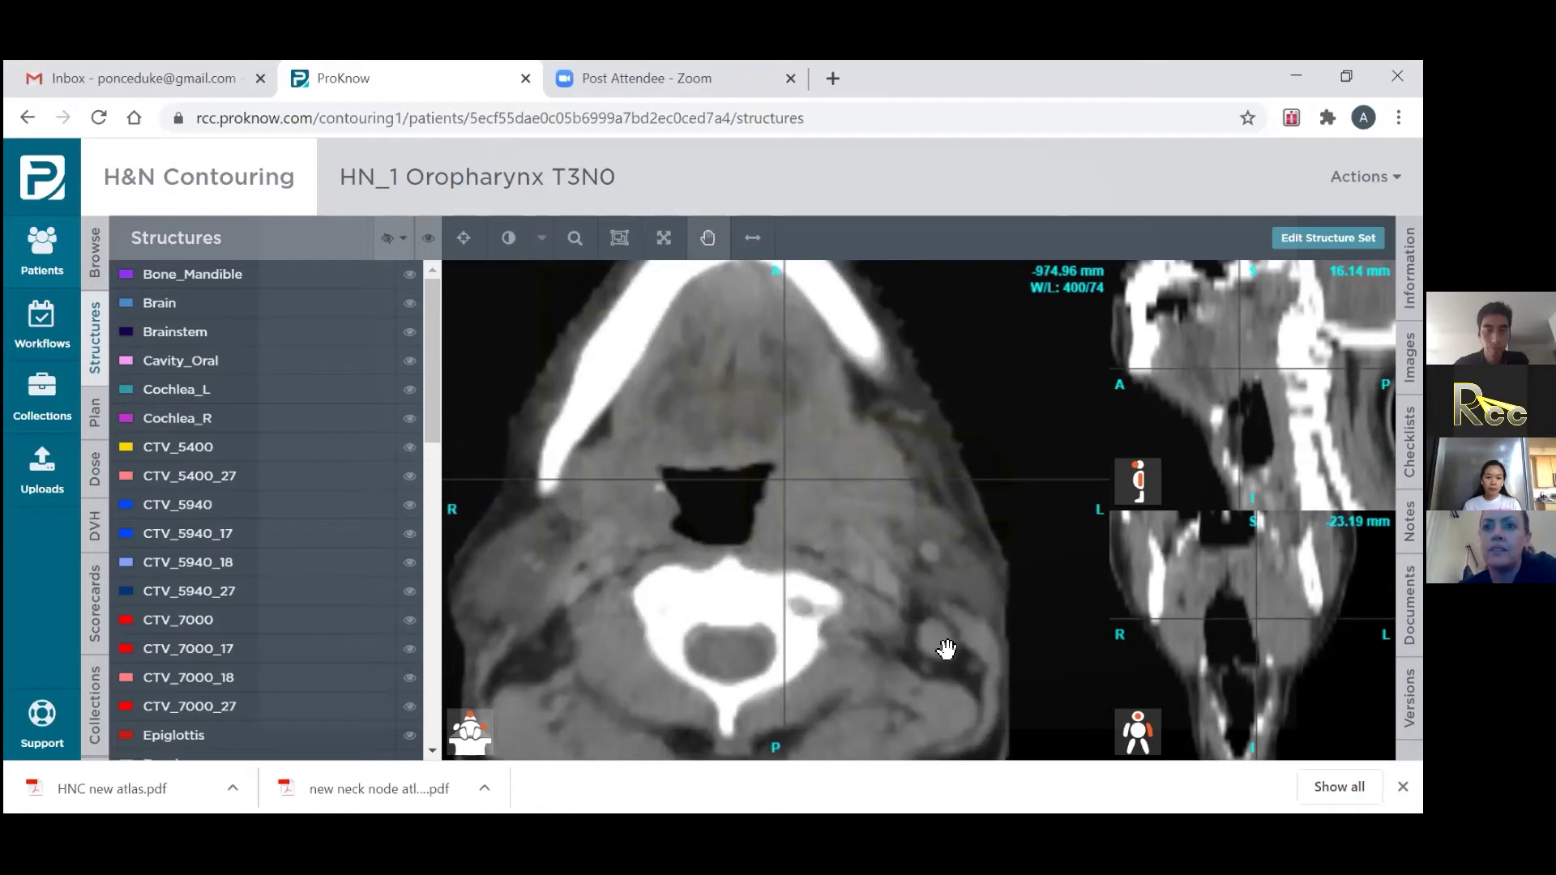
pyautogui.scroll(-2, 946, 649)
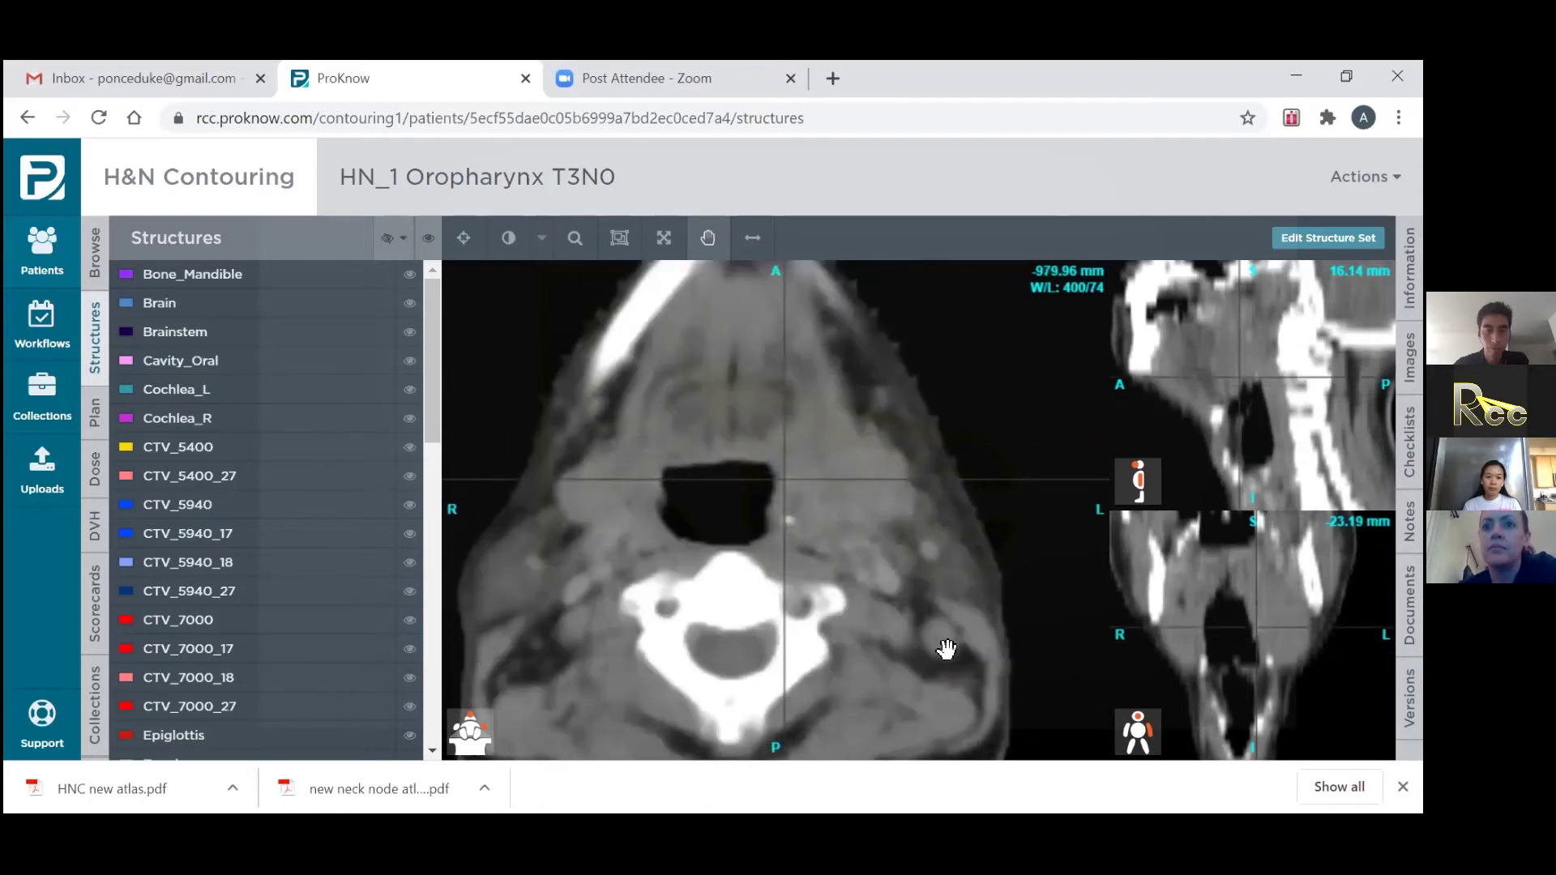
pyautogui.scroll(-4, 952, 675)
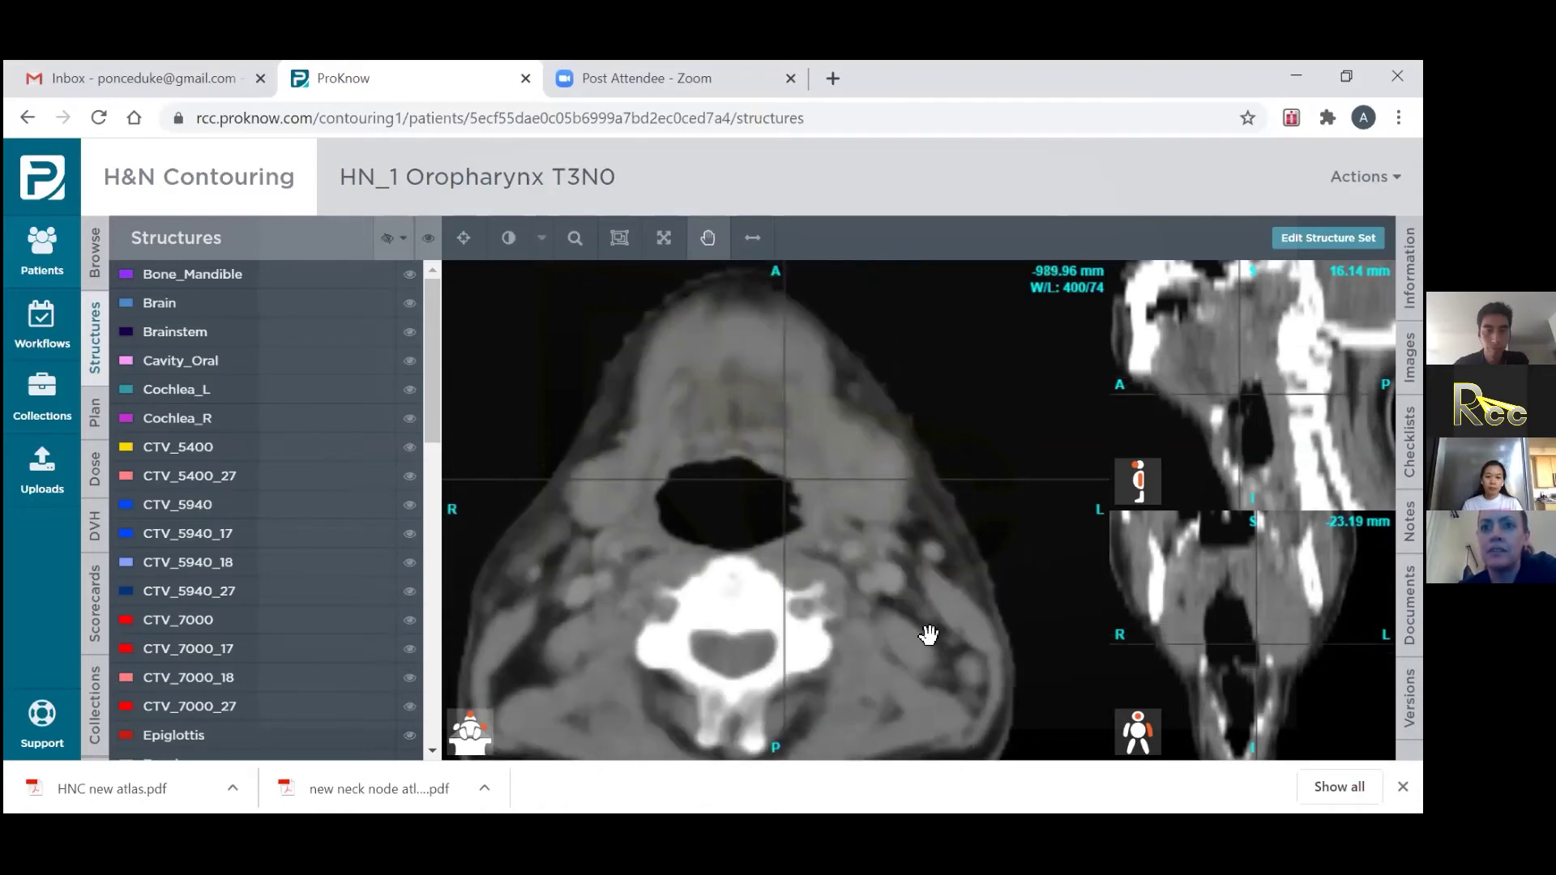
pyautogui.scroll(2, 924, 626)
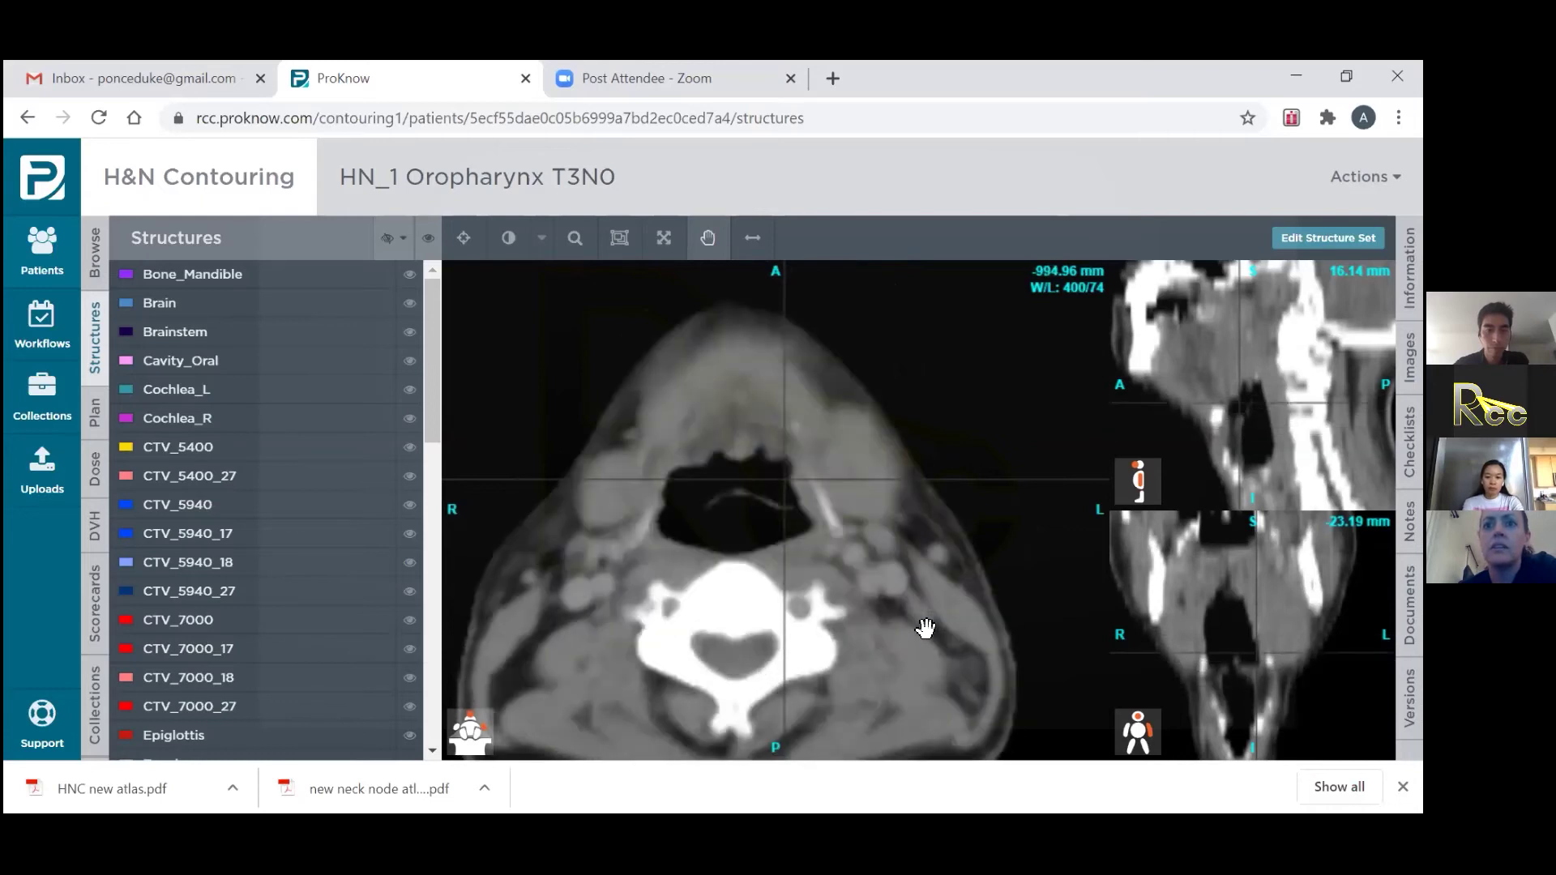
pyautogui.scroll(3, 915, 617)
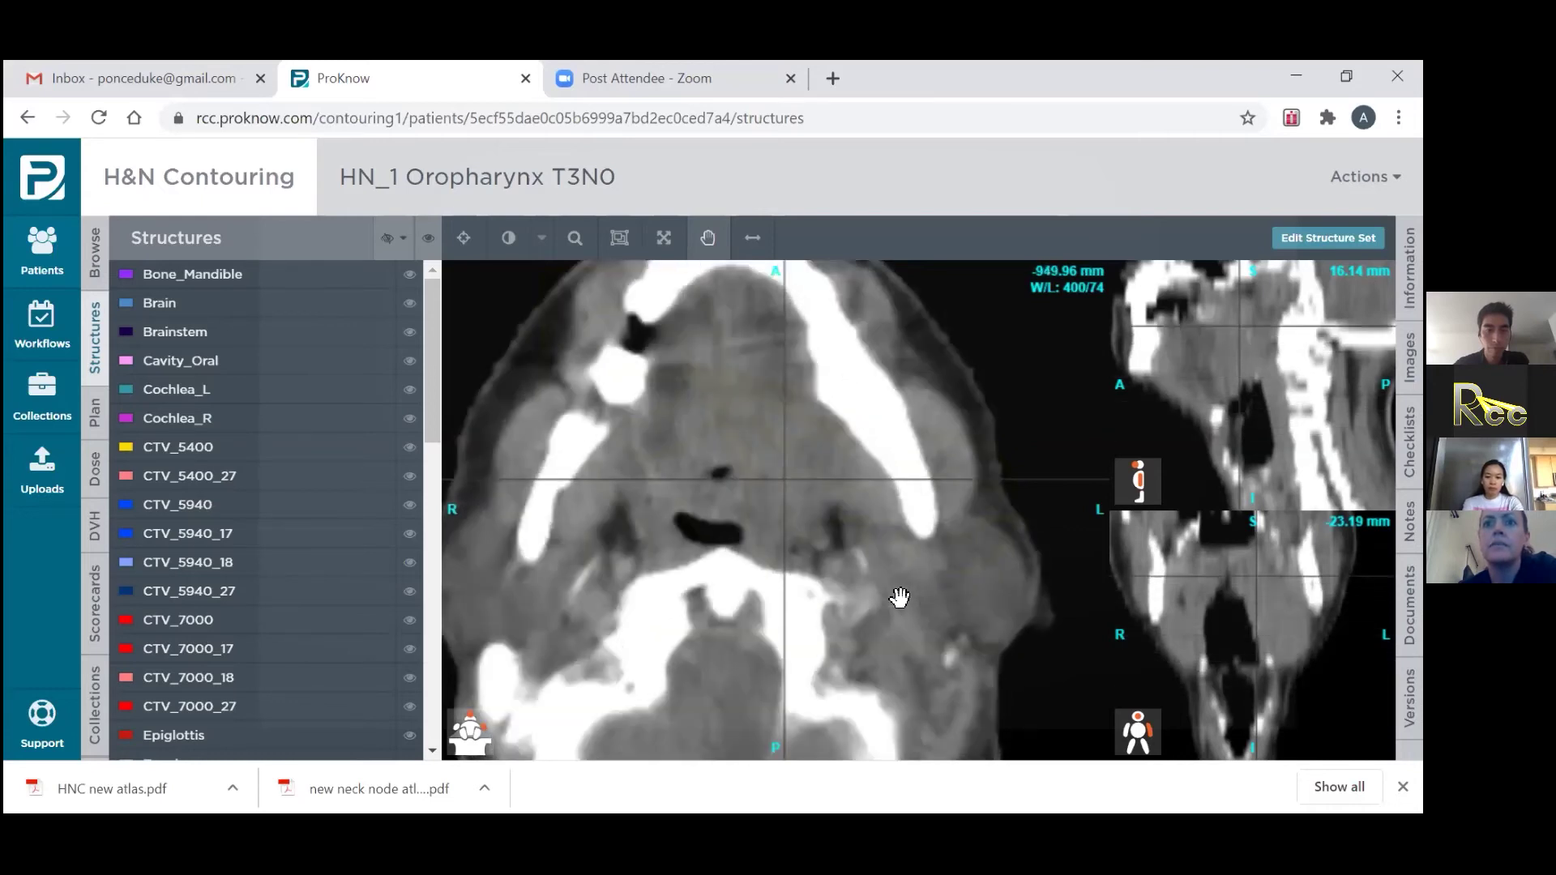
pyautogui.scroll(-3, 901, 600)
pyautogui.scroll(-1, 899, 598)
pyautogui.scroll(-1, 899, 598)
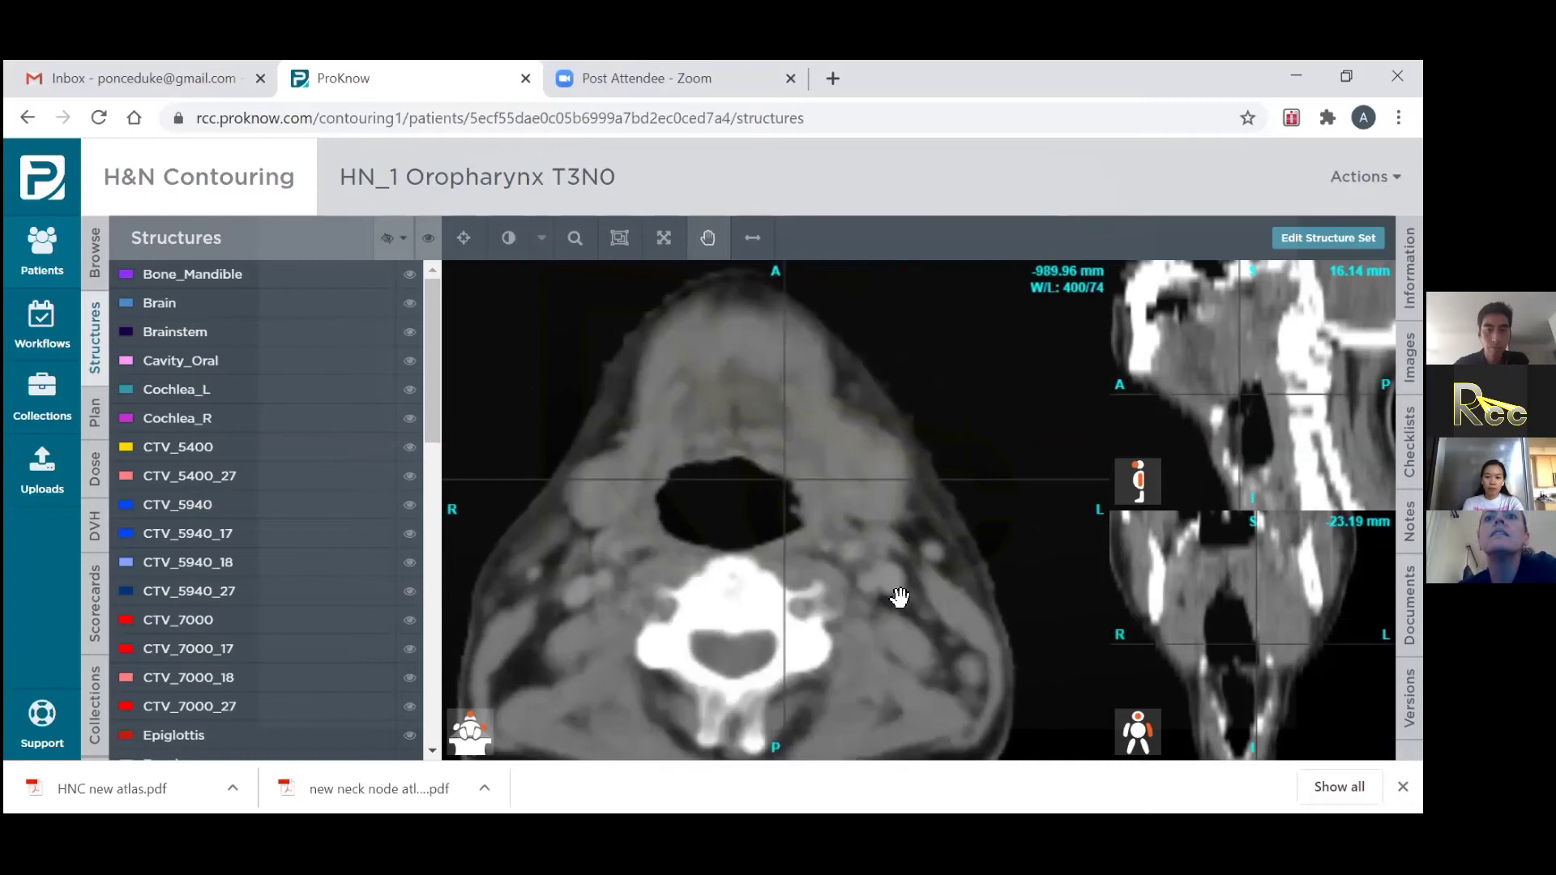
pyautogui.scroll(2, 900, 598)
pyautogui.scroll(2, 900, 598)
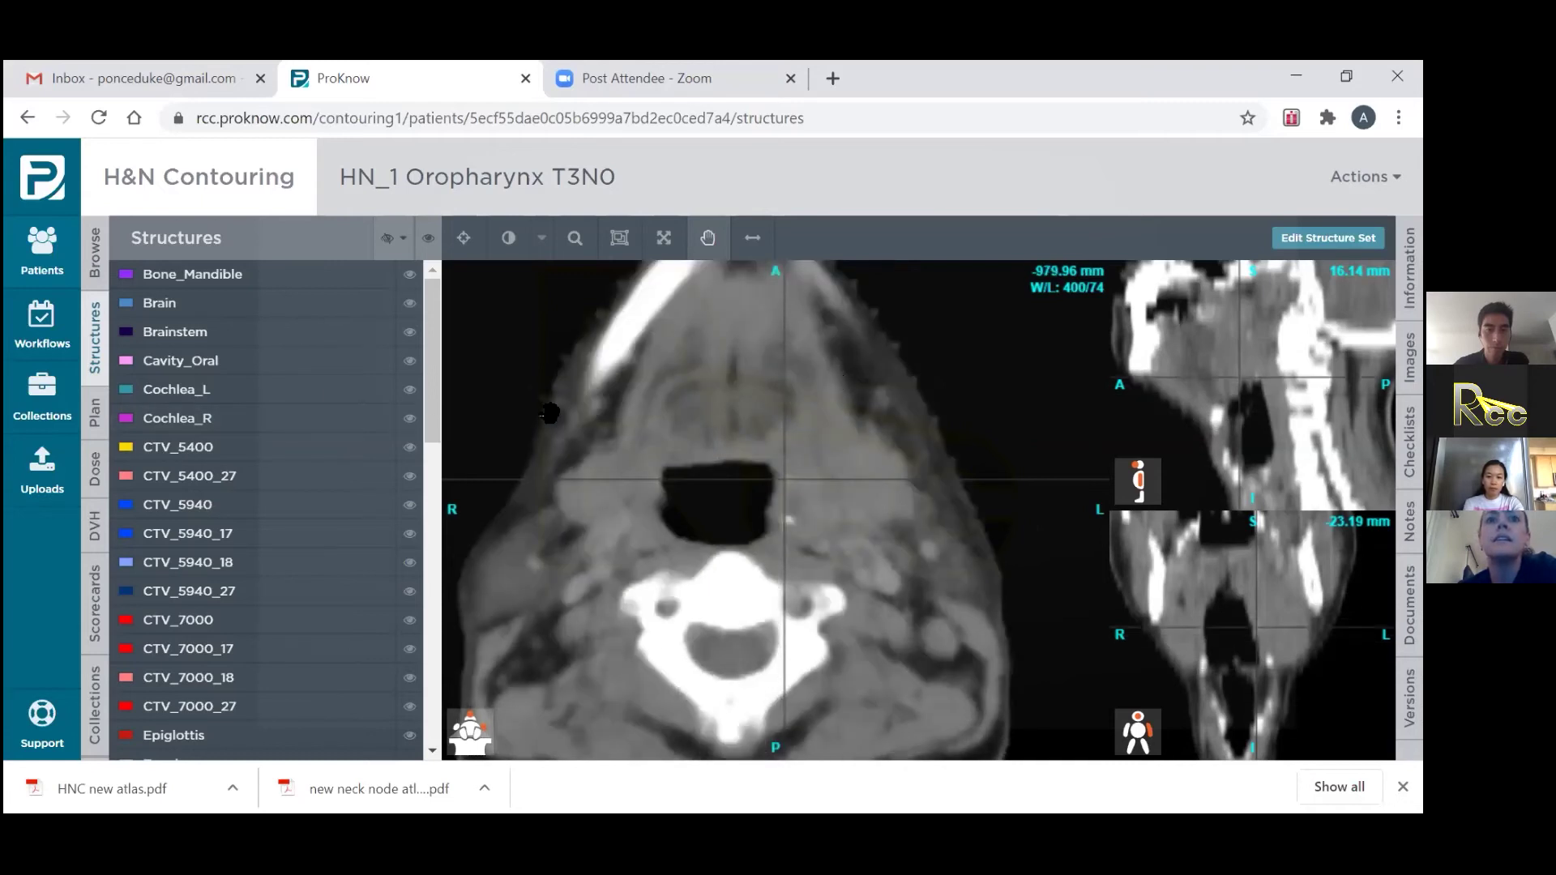
pyautogui.scroll(-4, 839, 393)
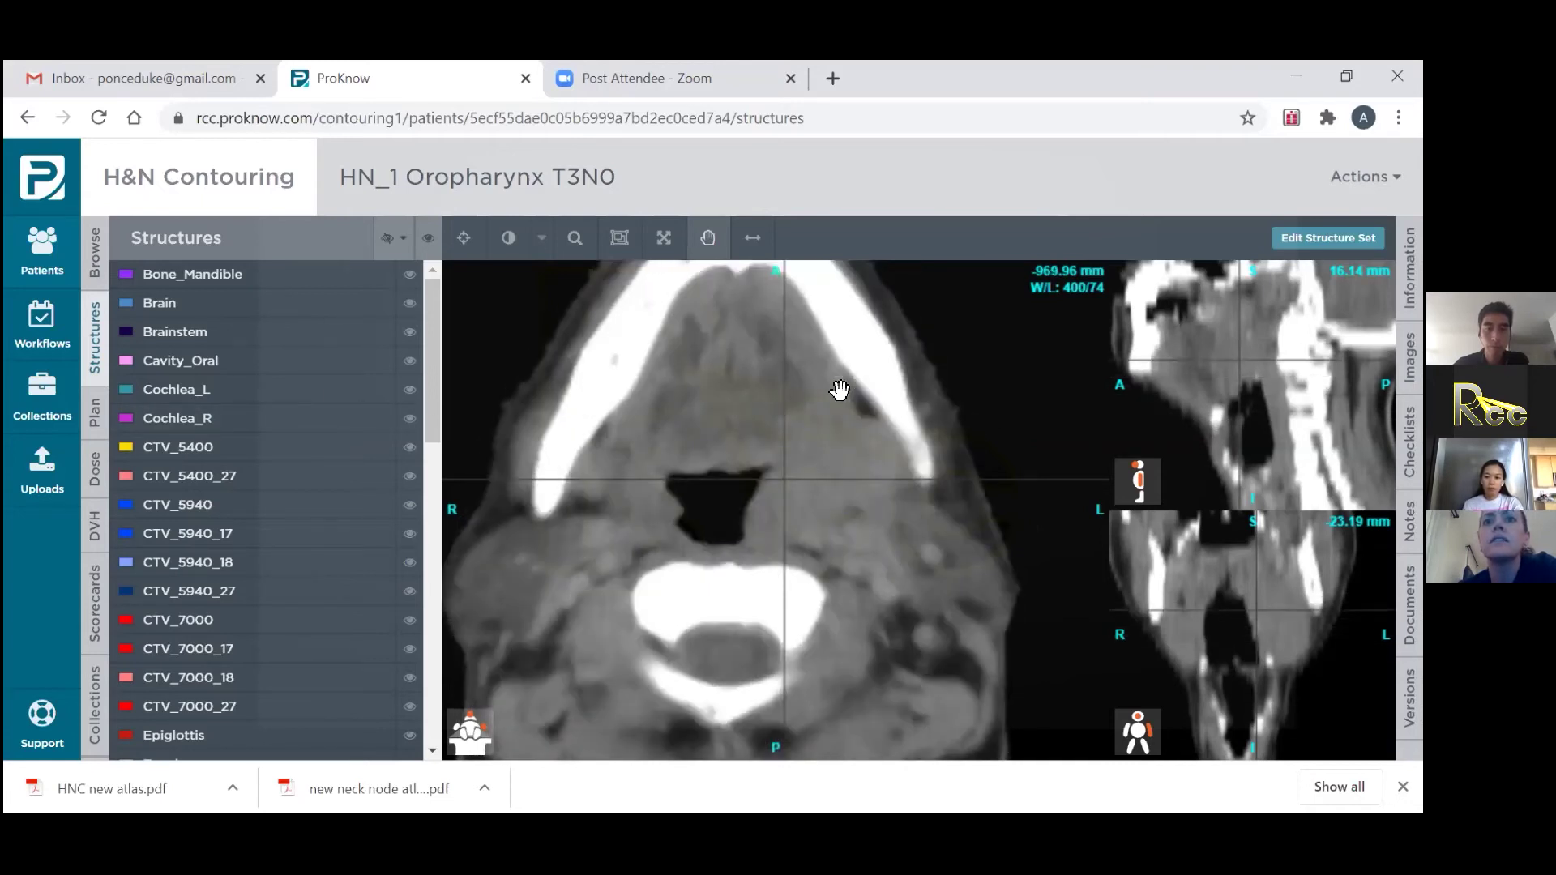
pyautogui.scroll(6, 840, 390)
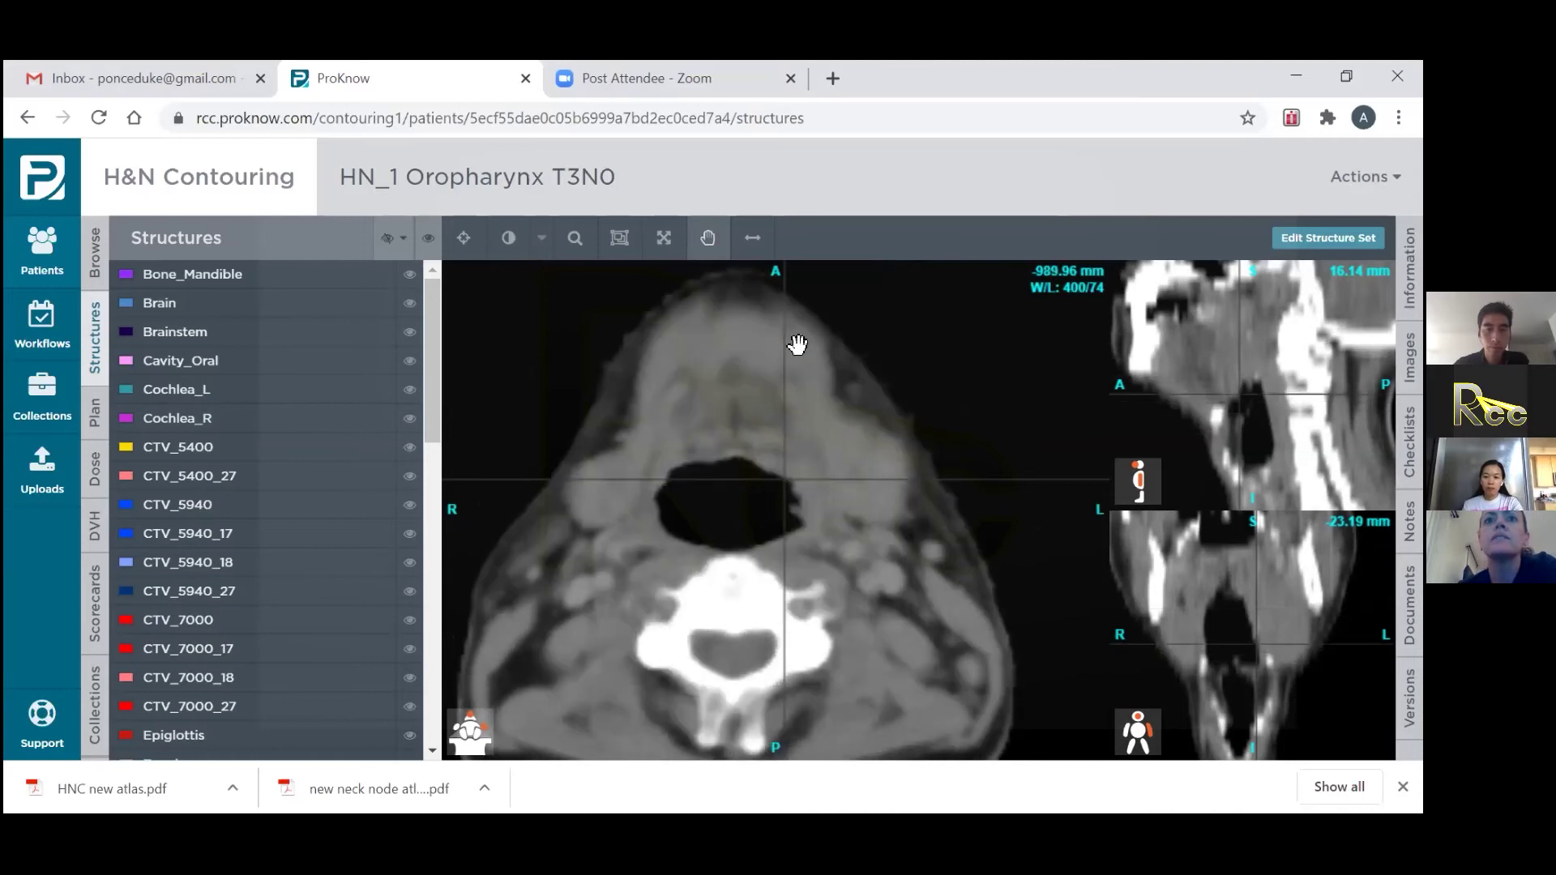
# Step: Examine the left pterygoid and parapharyngeal region on the axial CT slices, following it down to the oropharynx
pyautogui.scroll(8, 769, 301)
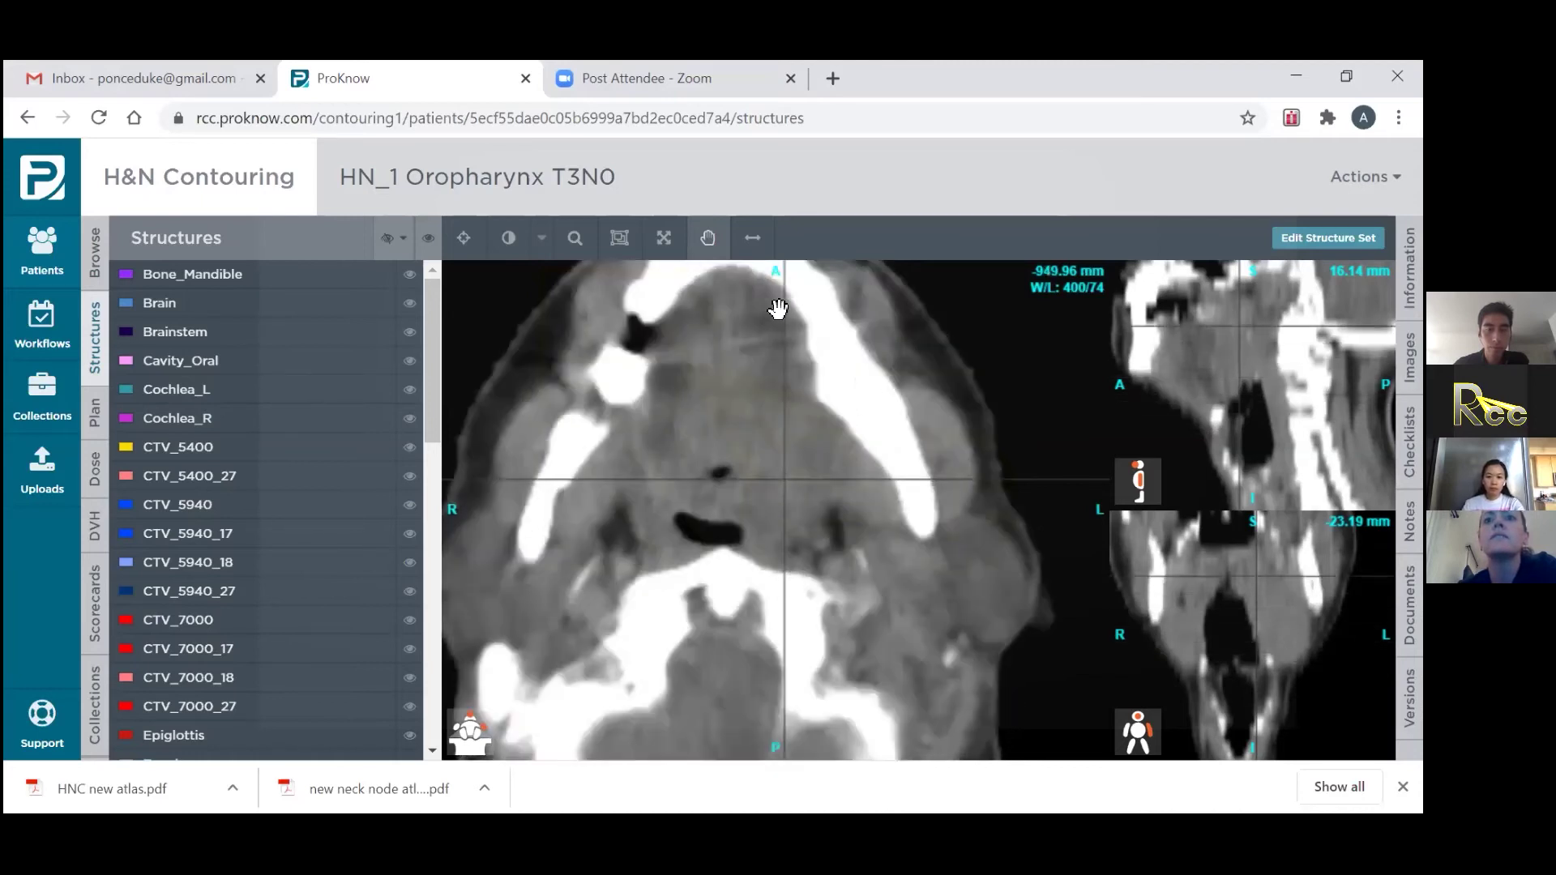
pyautogui.scroll(-3, 822, 433)
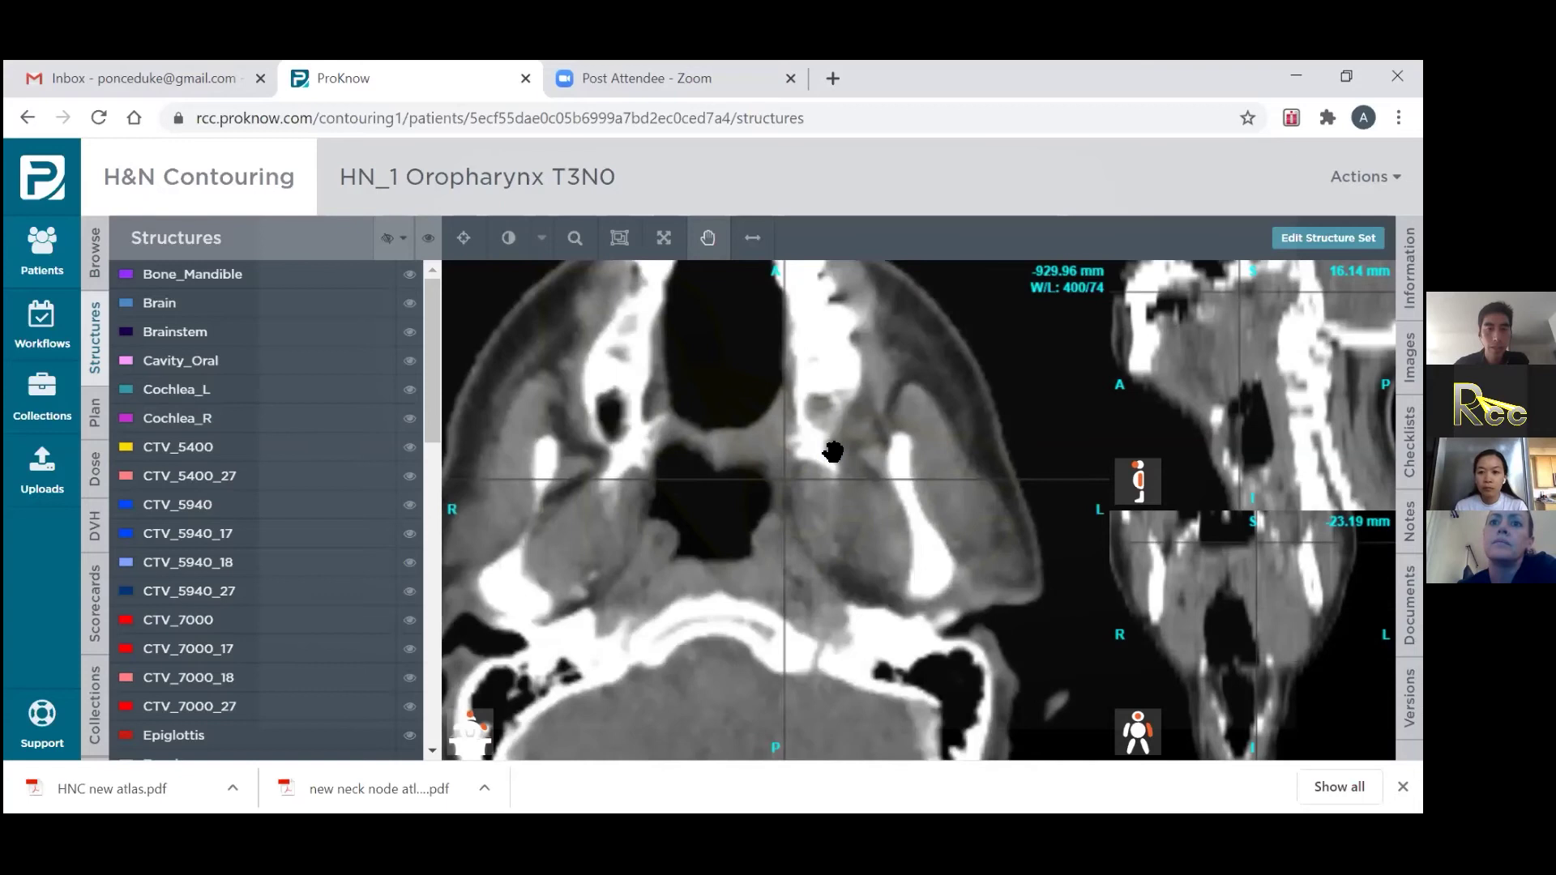
pyautogui.scroll(4, 838, 469)
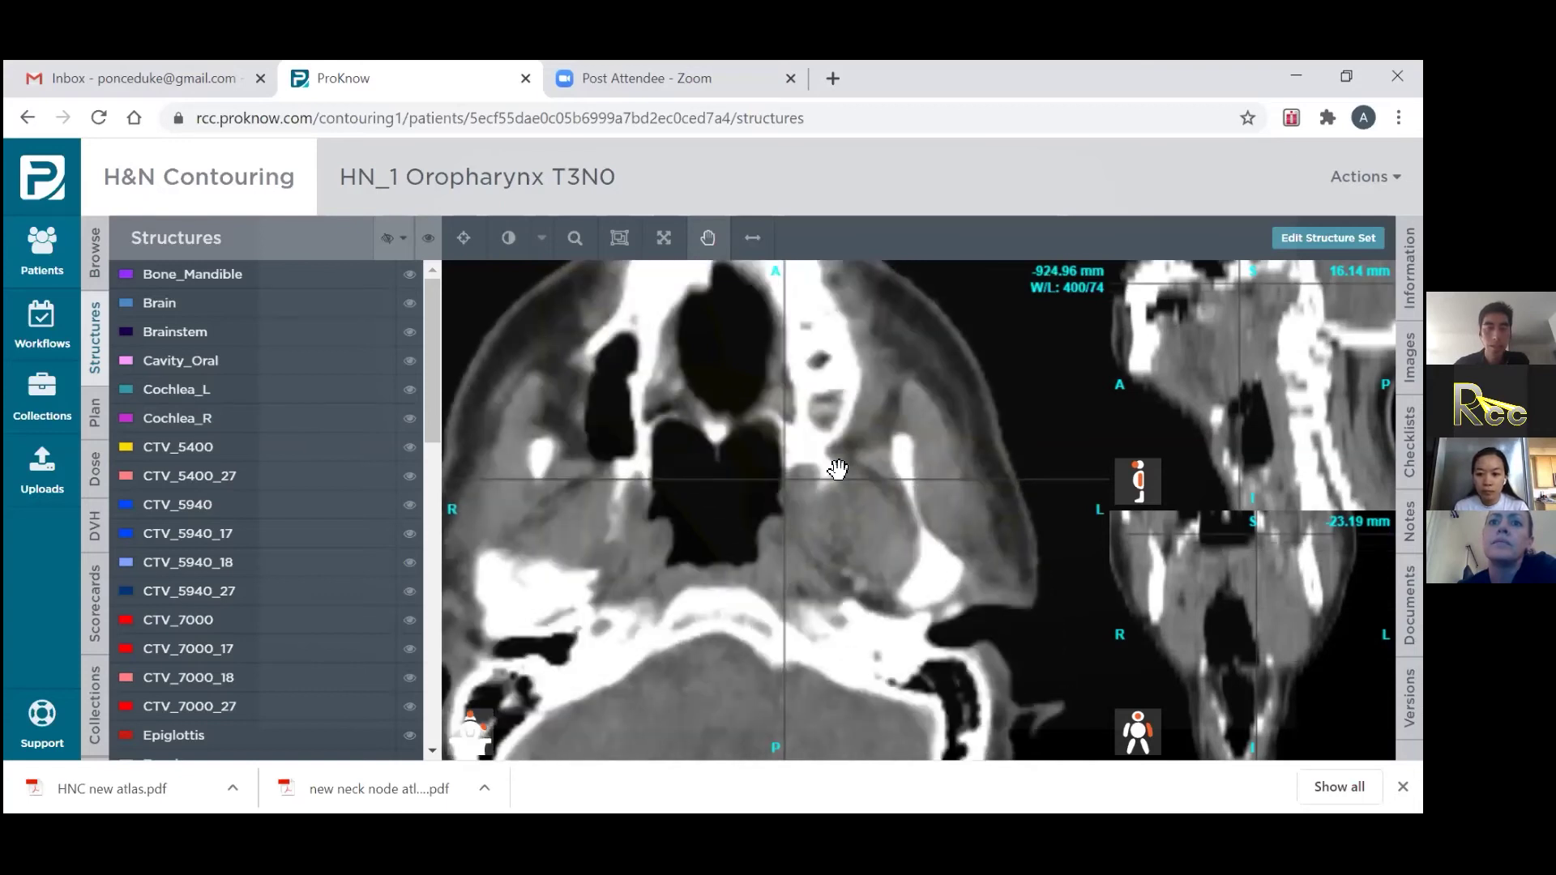
pyautogui.scroll(-4, 838, 469)
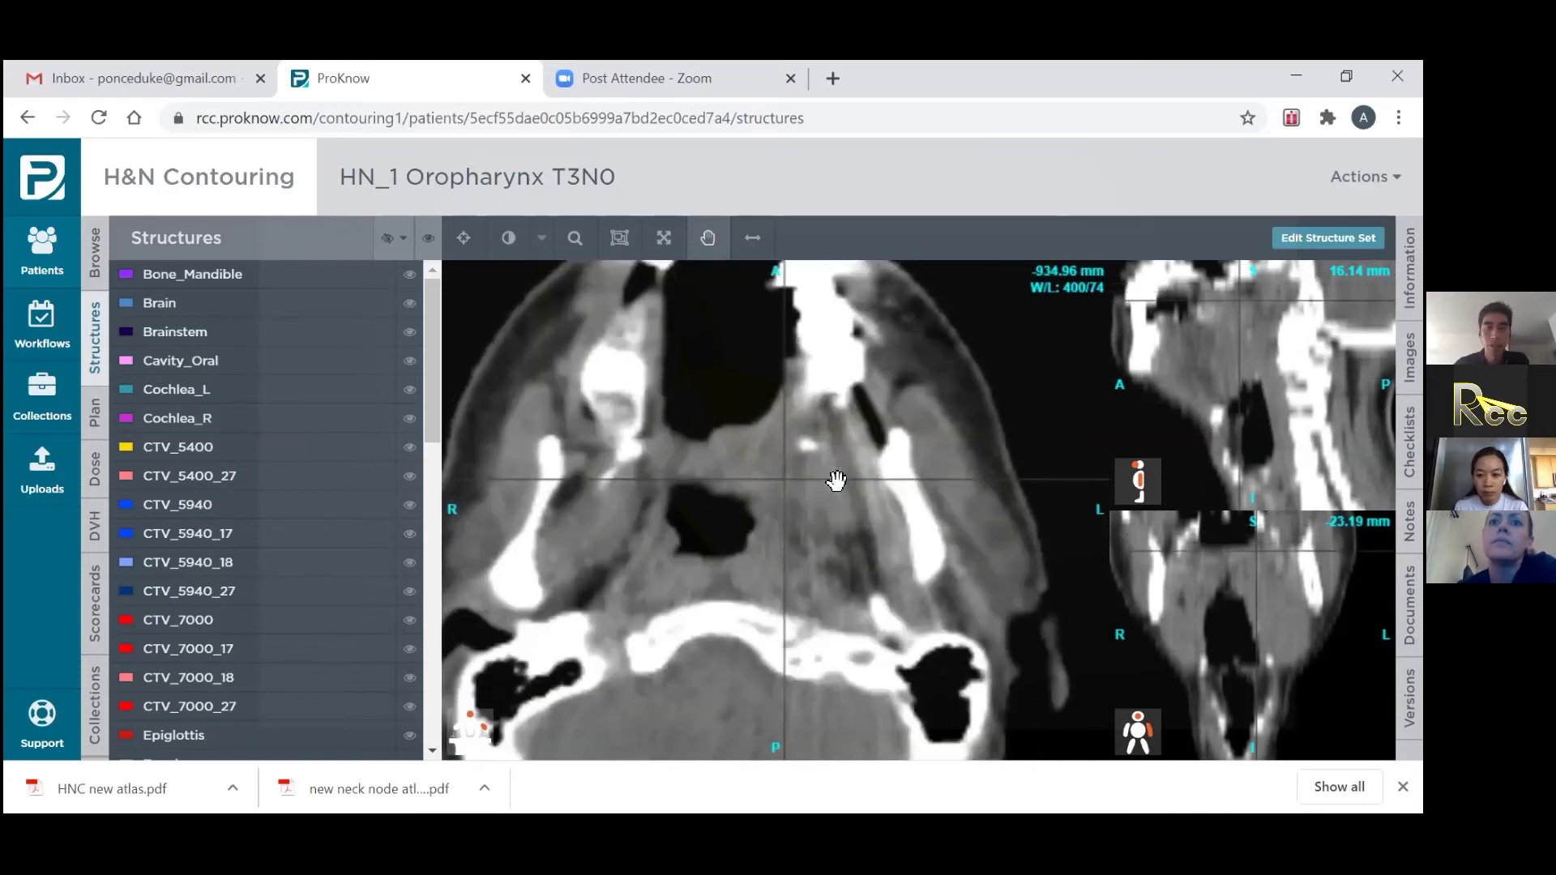
pyautogui.scroll(-3, 837, 487)
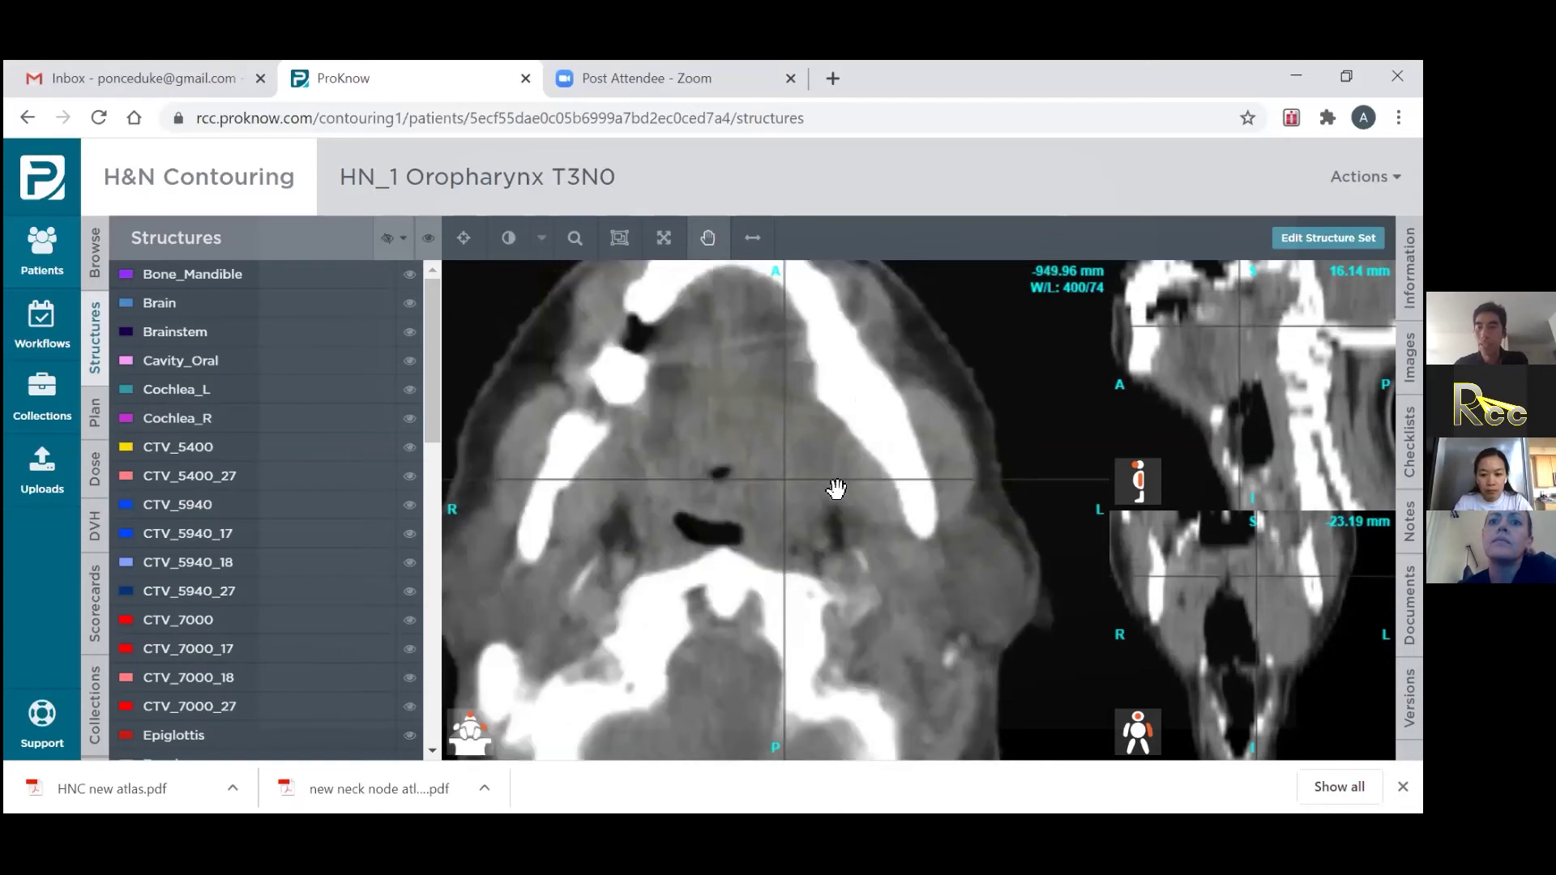
pyautogui.scroll(1, 836, 487)
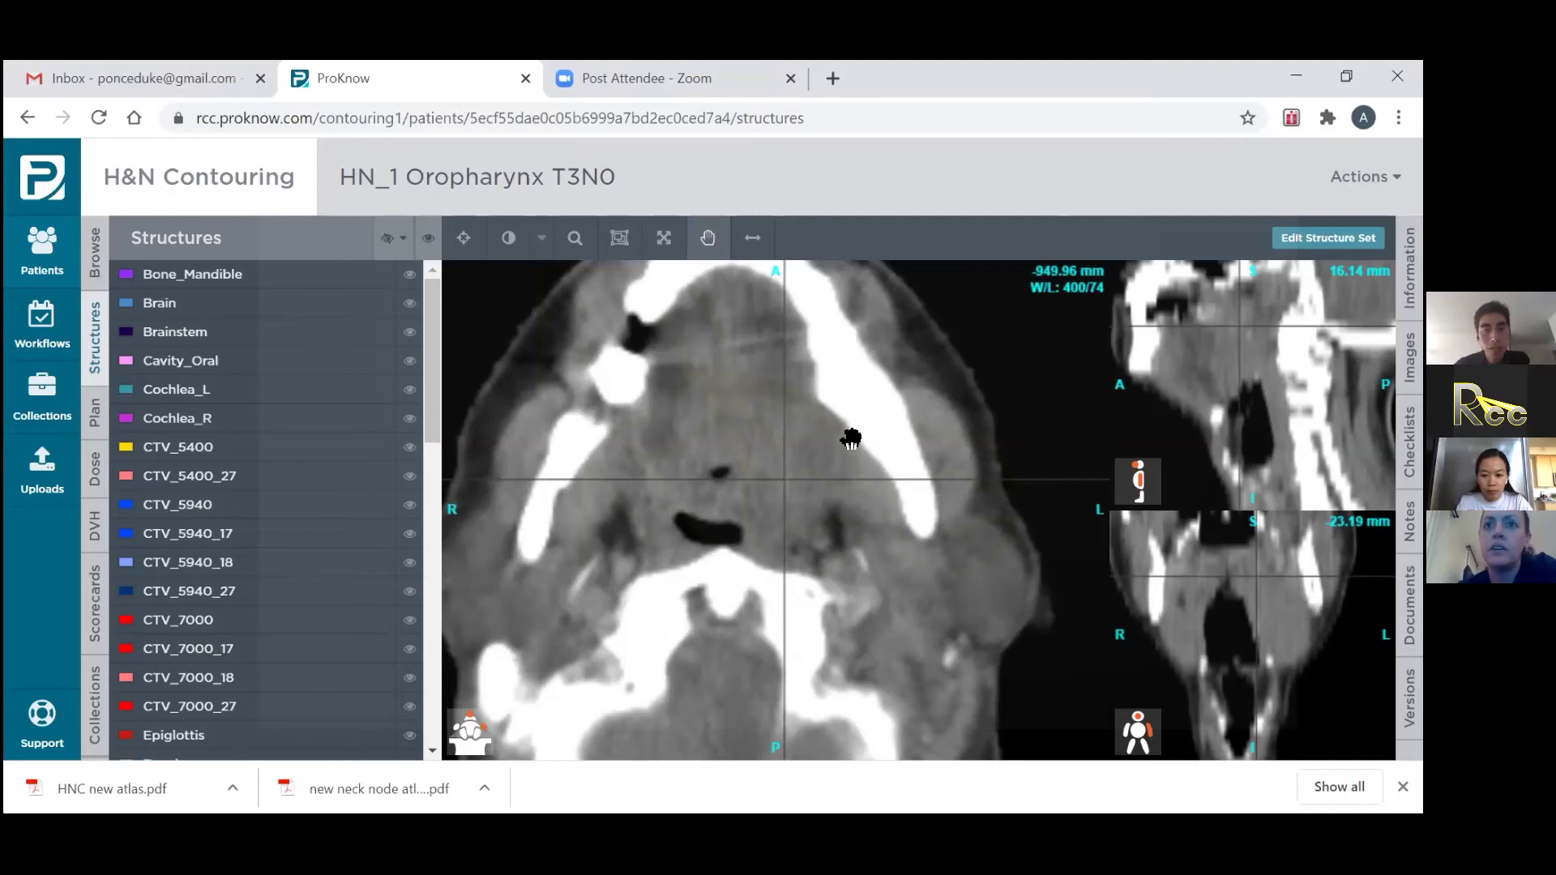
pyautogui.scroll(-3, 849, 468)
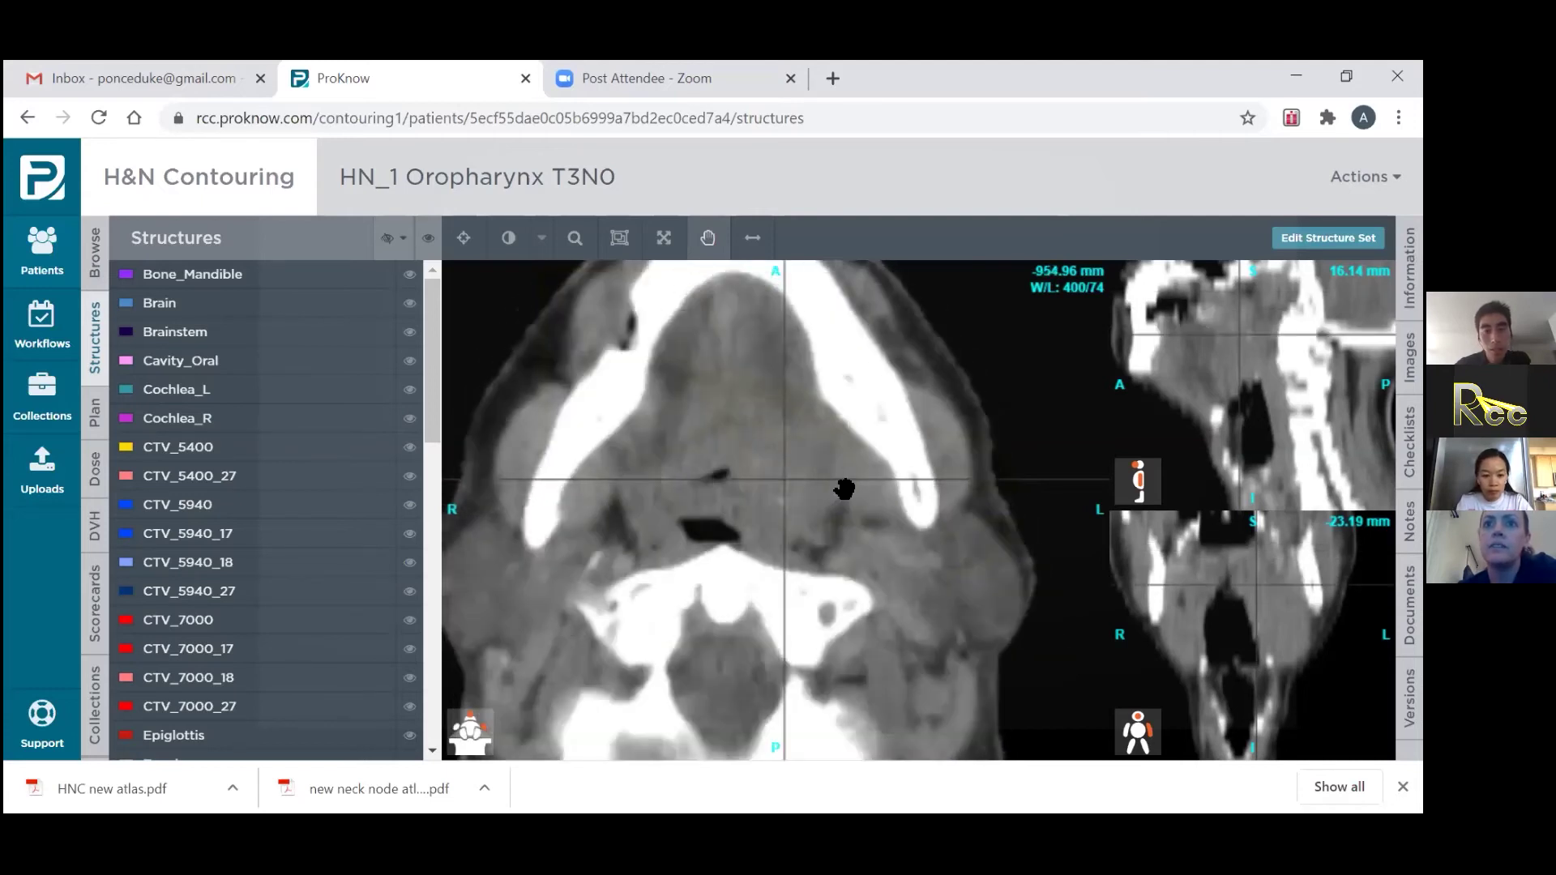
pyautogui.scroll(-2, 841, 495)
pyautogui.scroll(5, 841, 495)
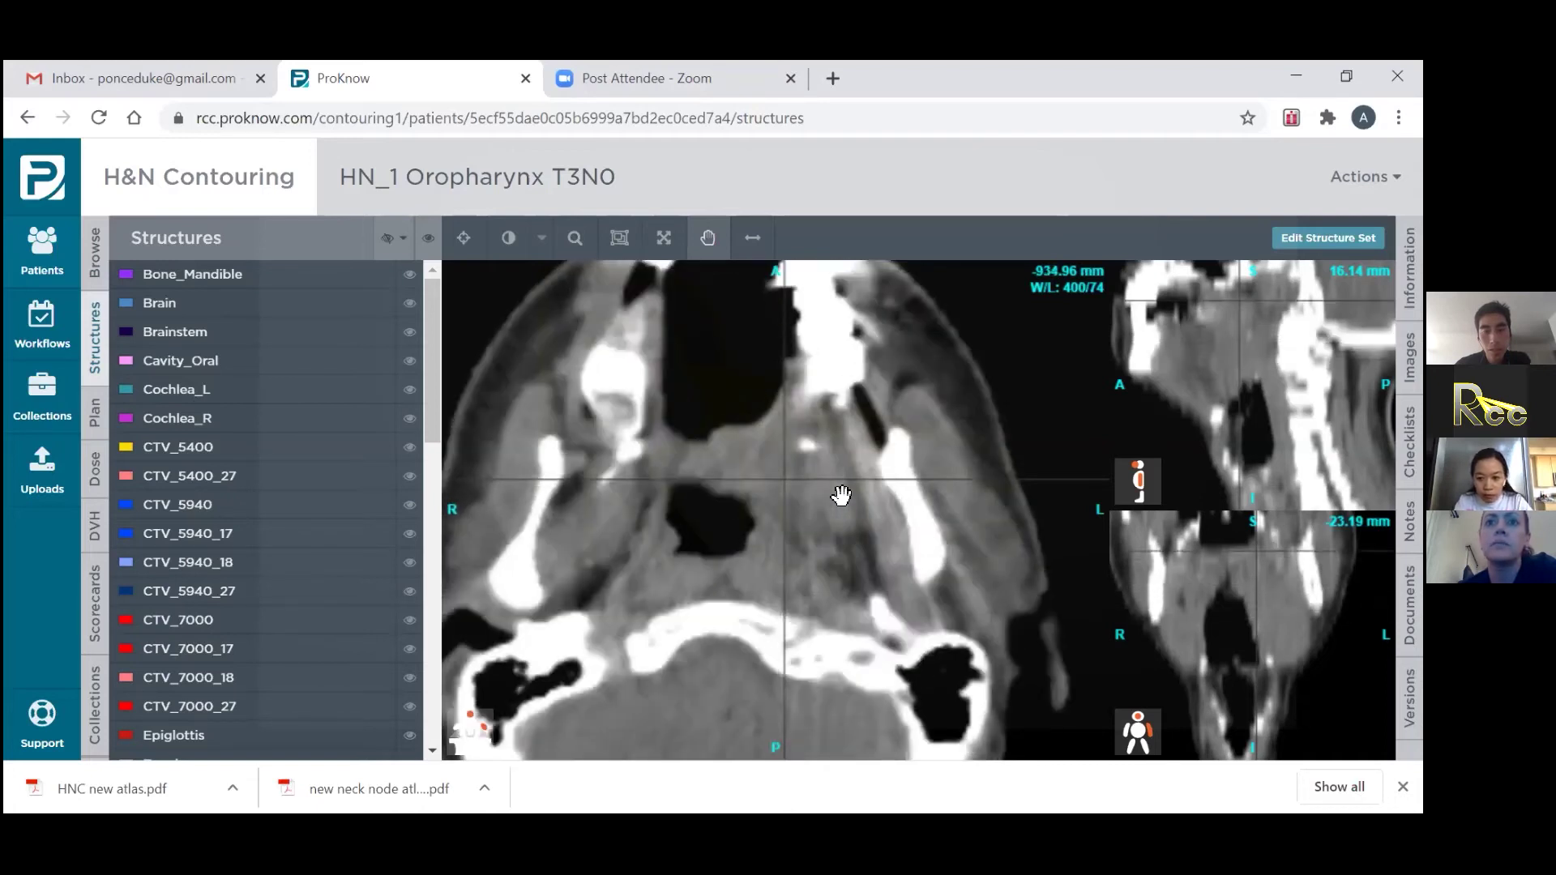
pyautogui.scroll(-4, 841, 495)
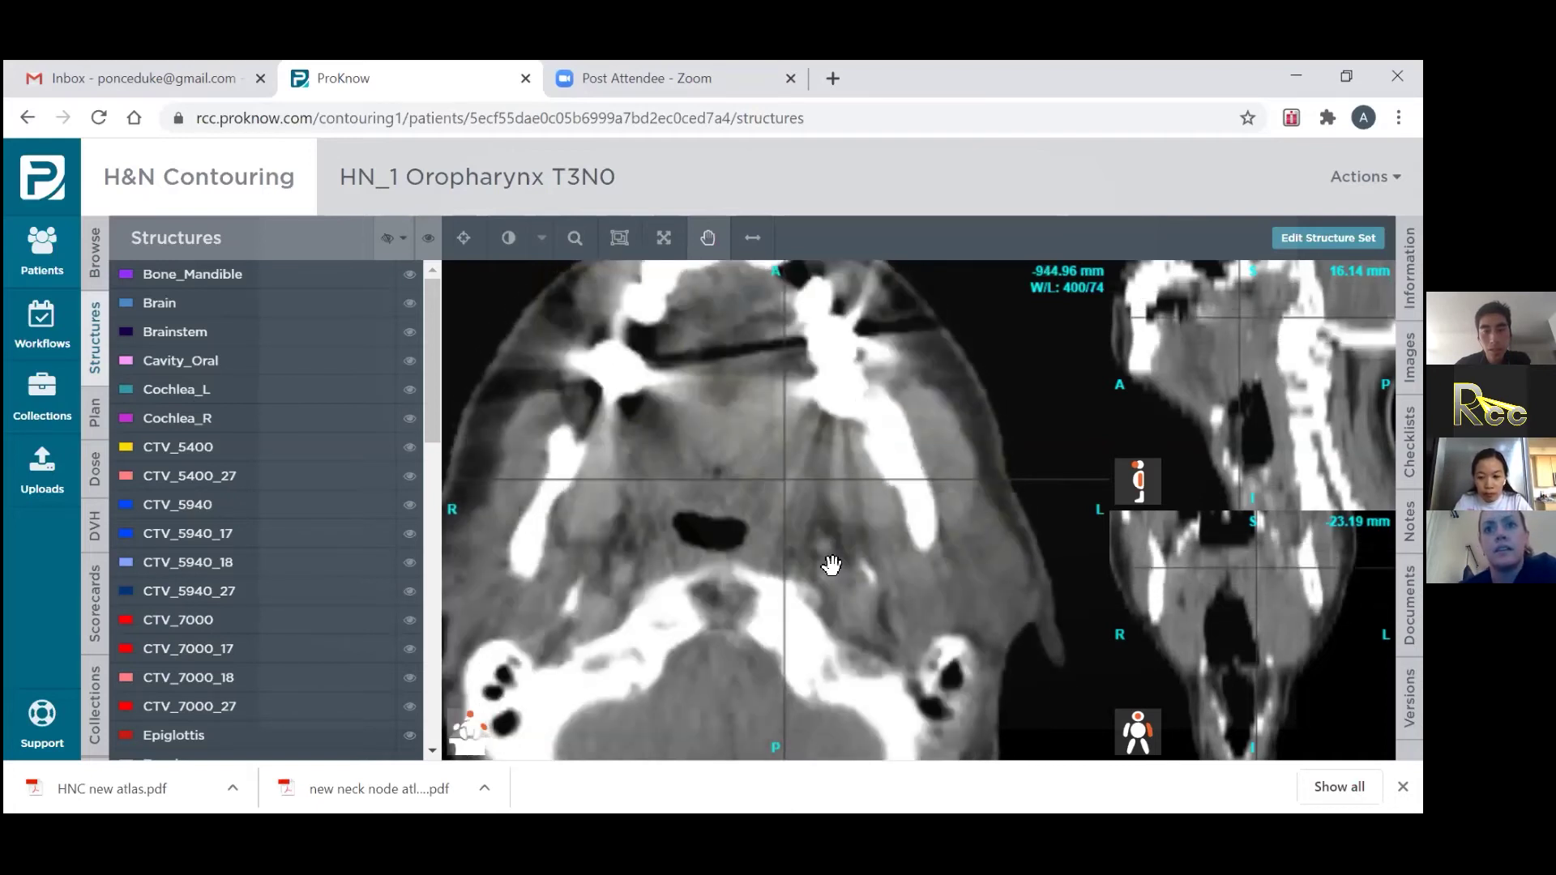
pyautogui.scroll(-1, 831, 565)
pyautogui.scroll(-1, 784, 660)
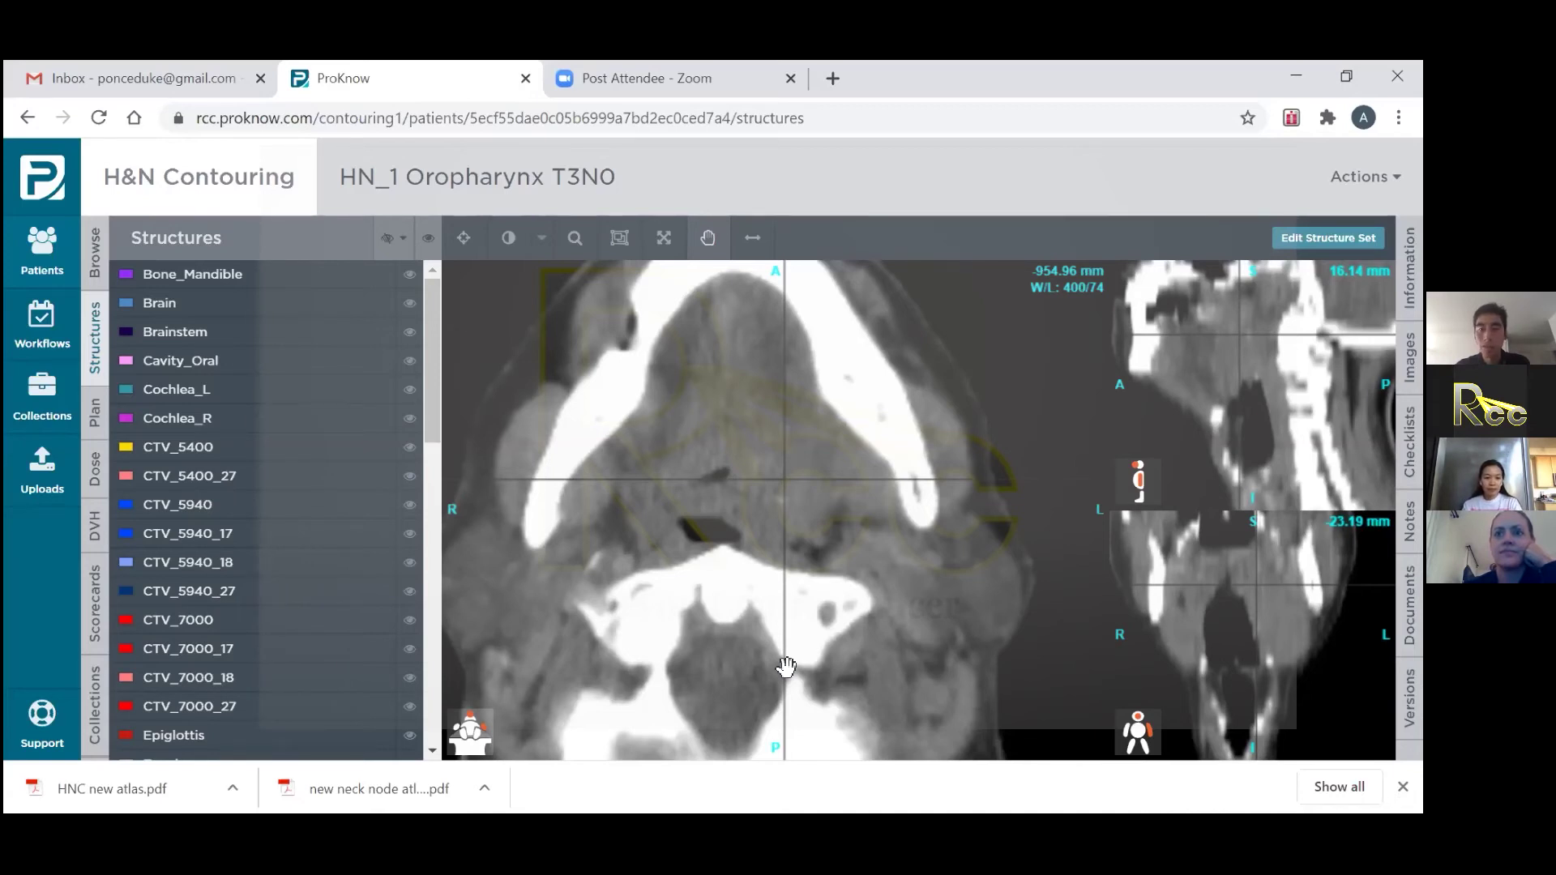
# Step: Review the axial CT slices from the palate through the oropharynx to the lower neck, and return to the hyoid level
pyautogui.scroll(-4, 780, 617)
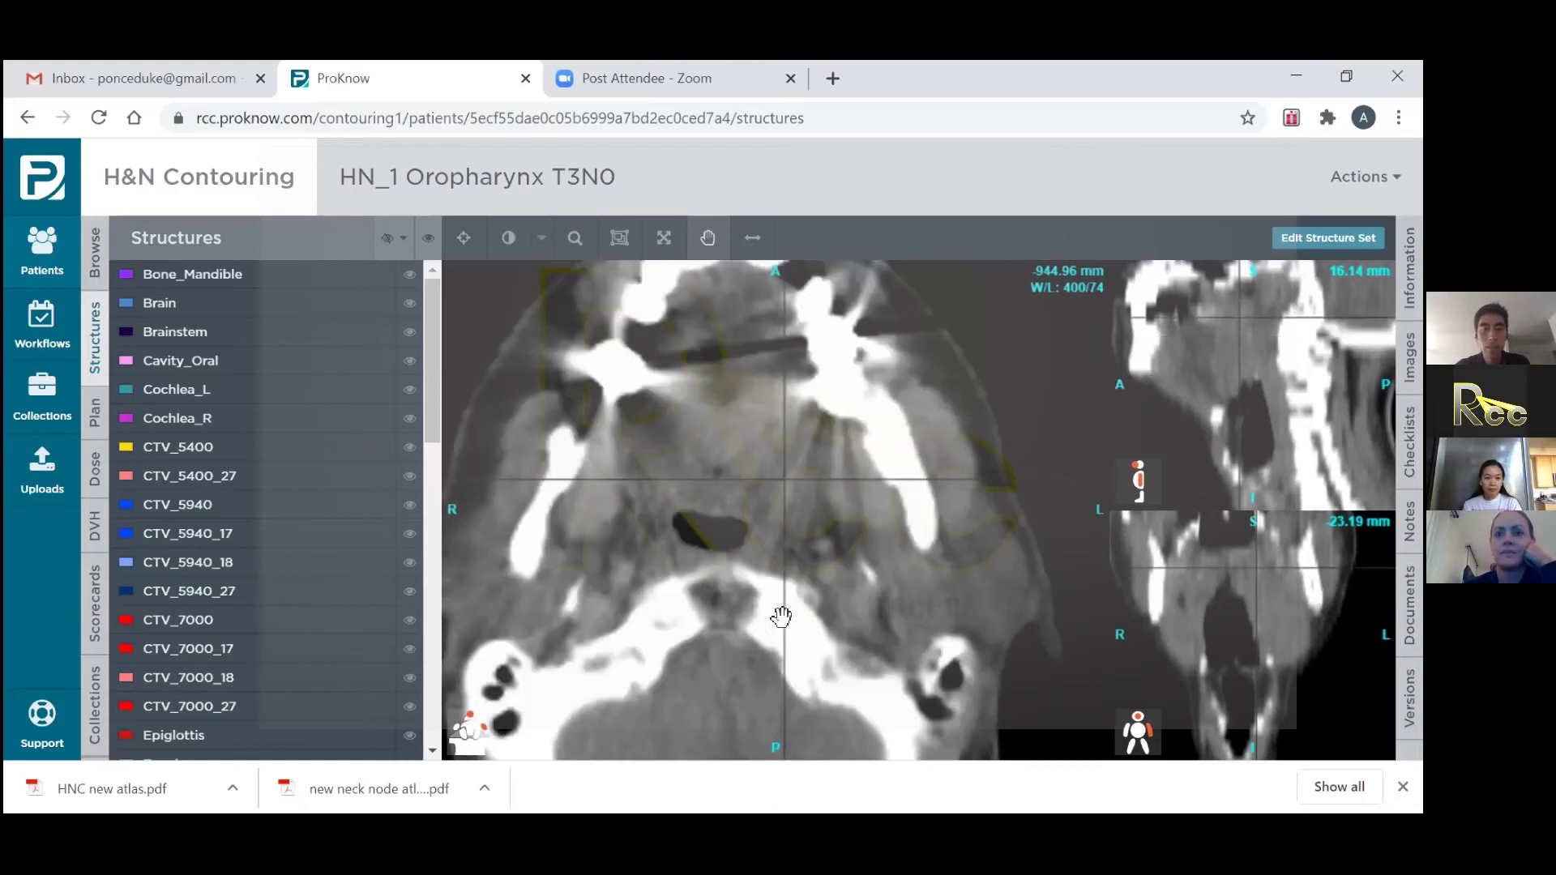
pyautogui.scroll(-10, 780, 618)
pyautogui.scroll(5, 780, 617)
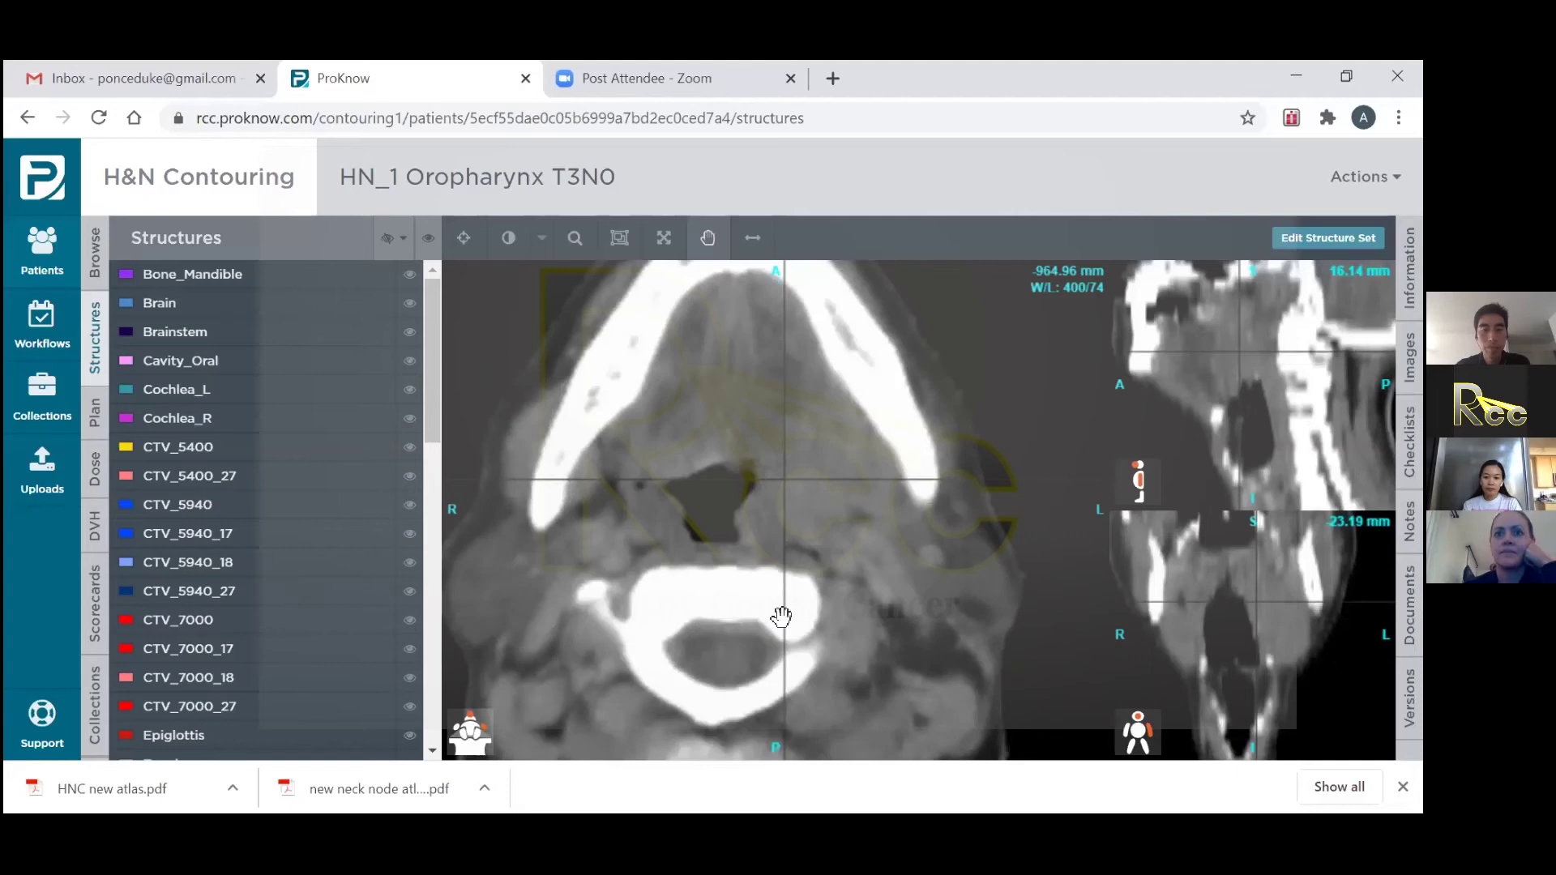
pyautogui.scroll(4, 780, 617)
pyautogui.scroll(5, 780, 617)
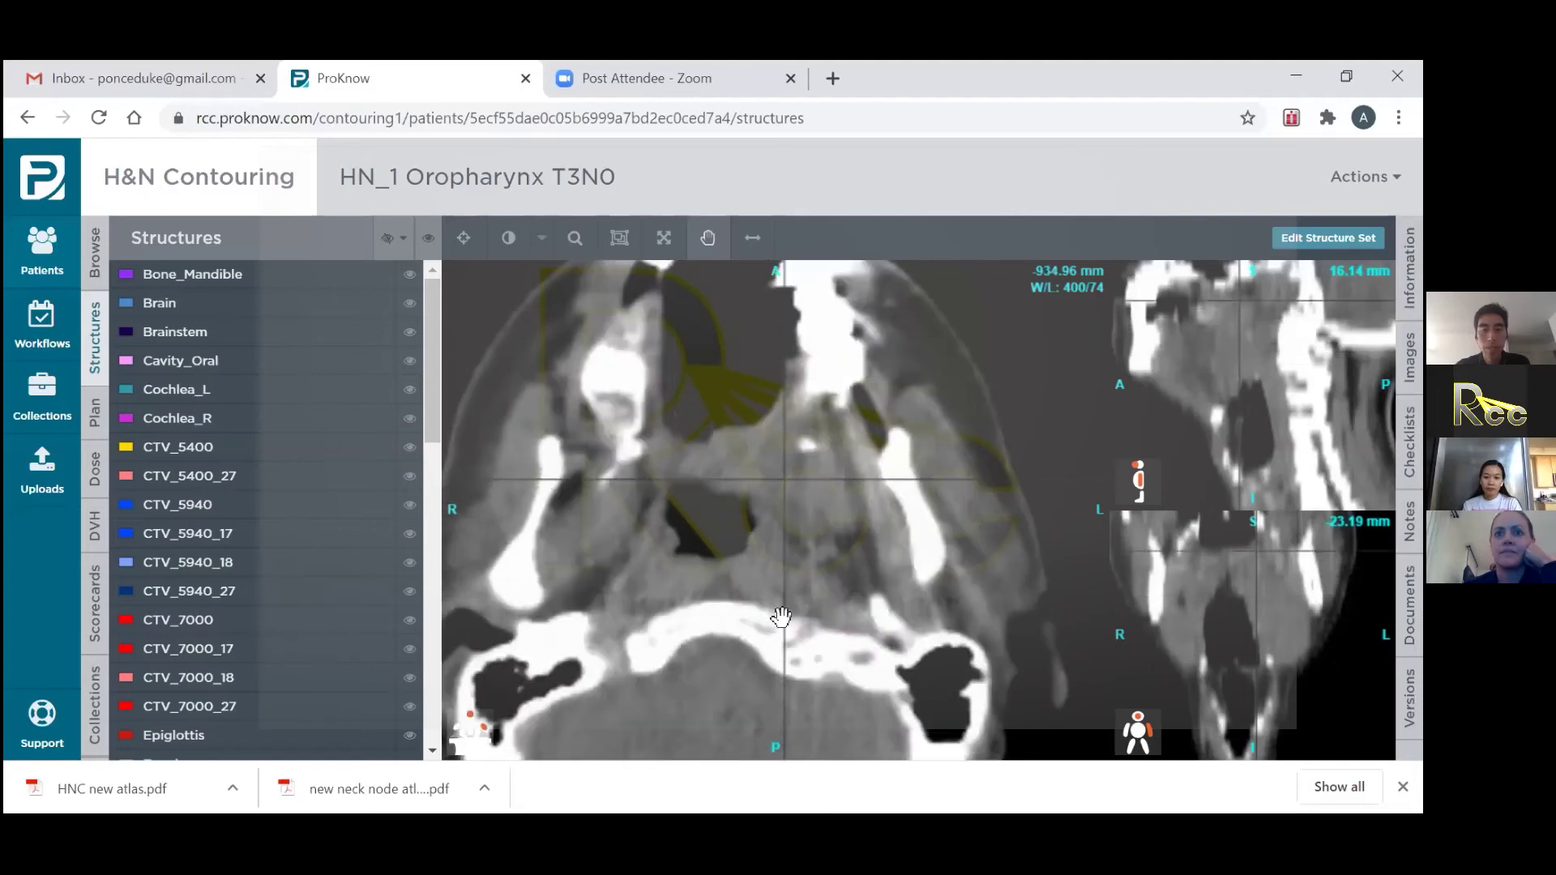
pyautogui.scroll(-3, 781, 617)
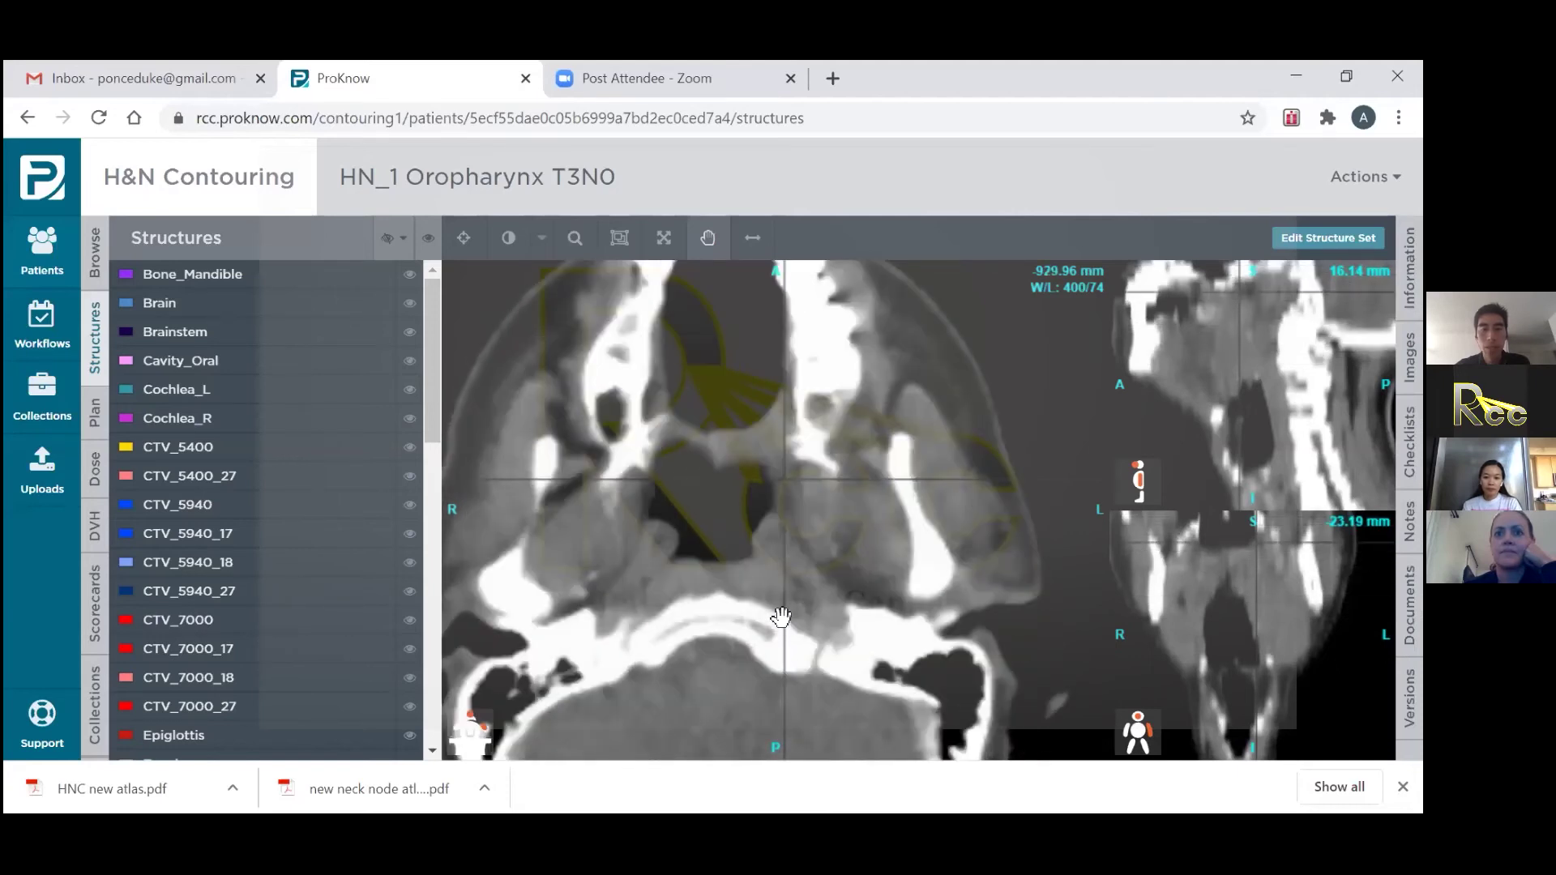
pyautogui.scroll(-4, 780, 618)
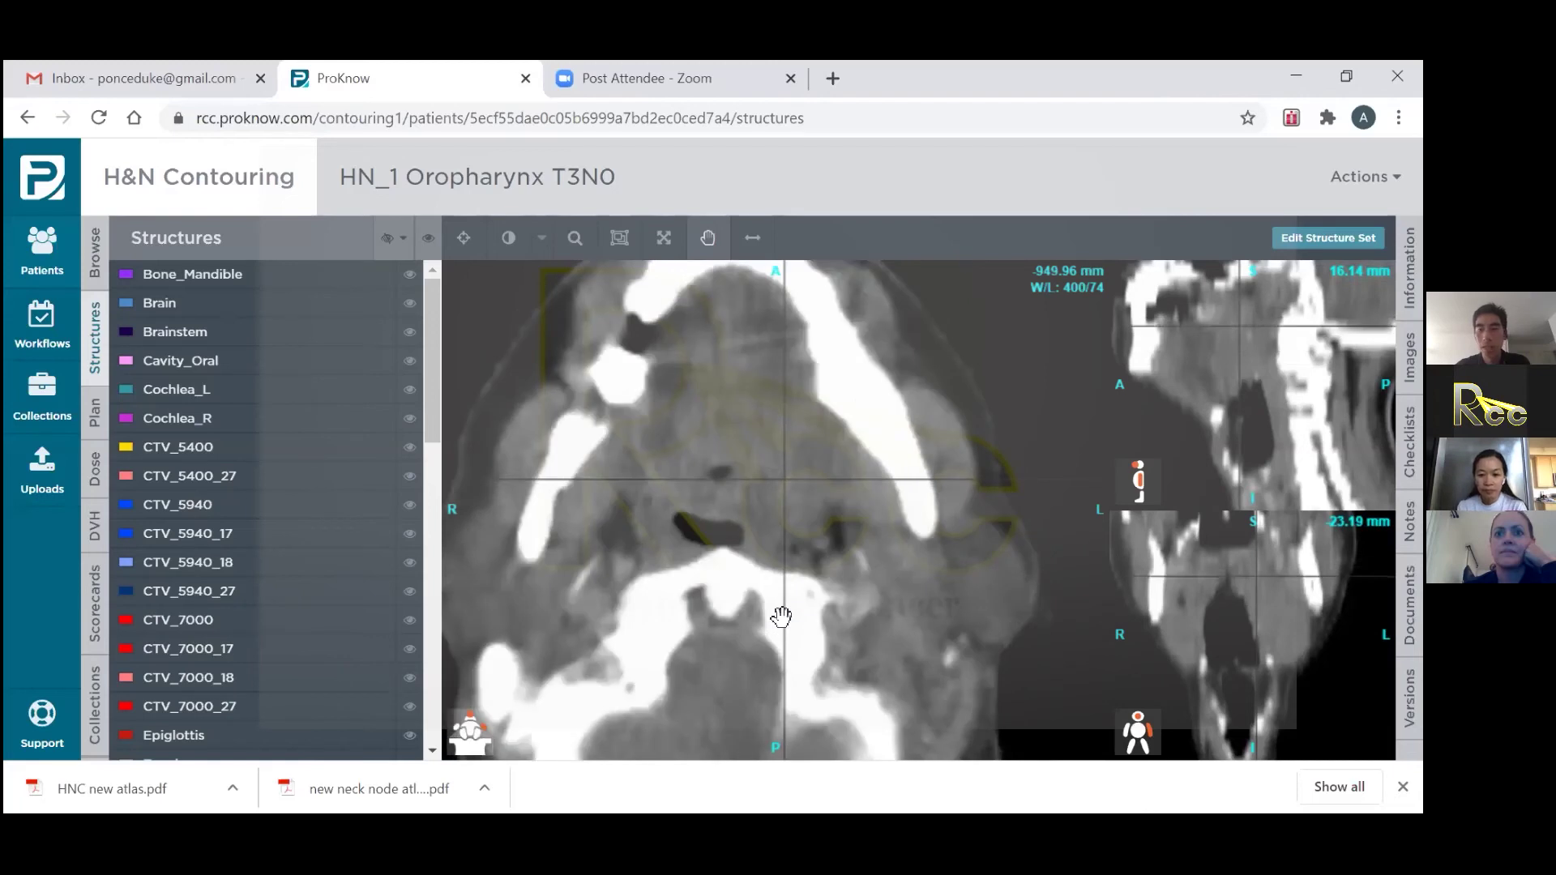
pyautogui.scroll(-5, 780, 618)
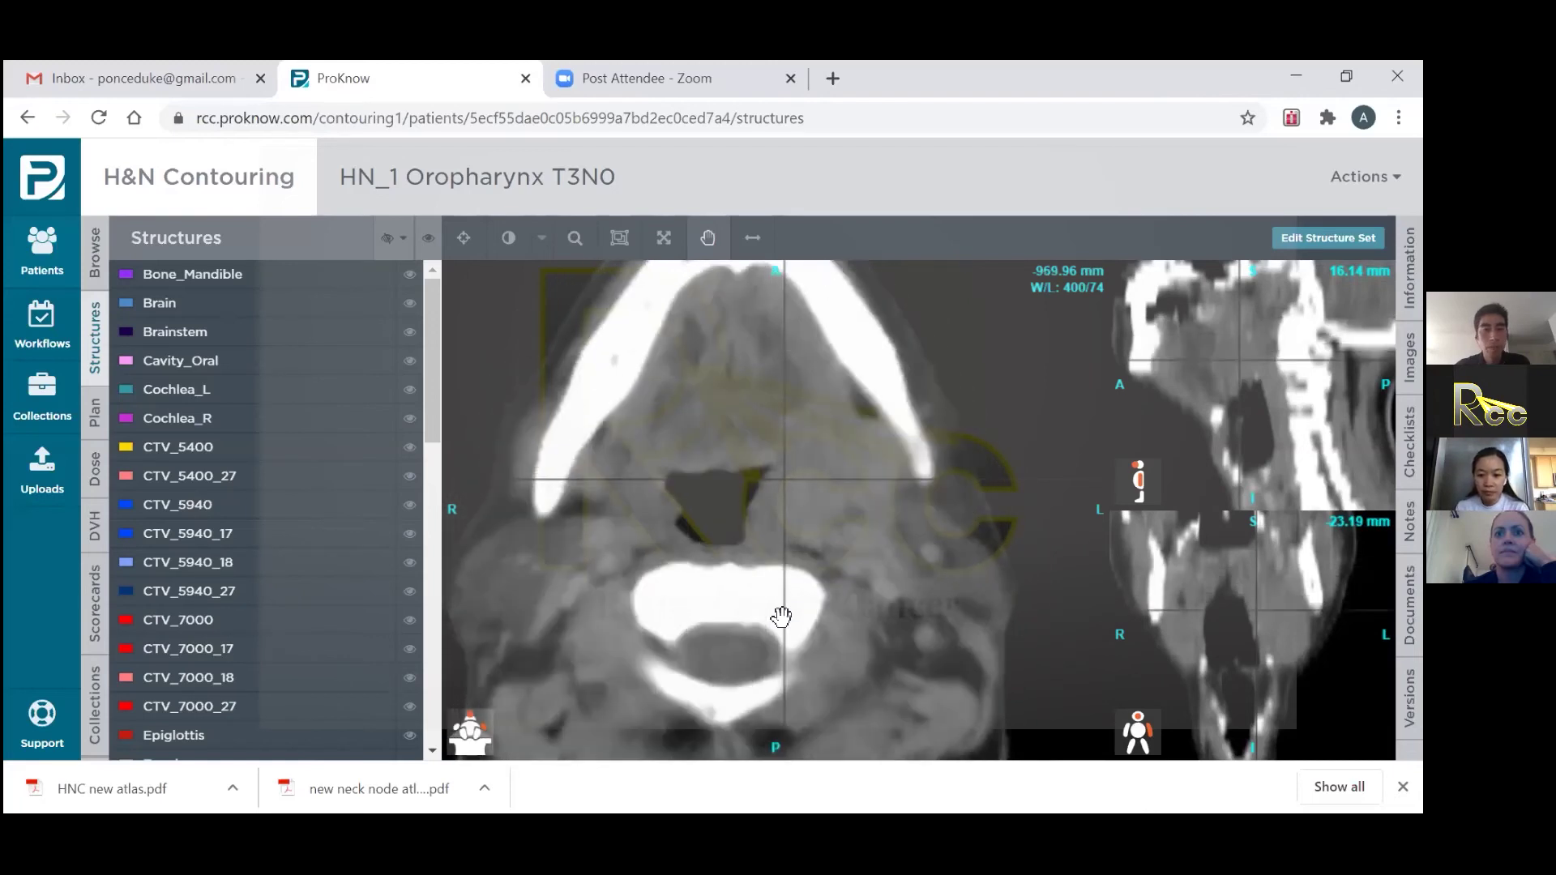
pyautogui.scroll(-8, 780, 618)
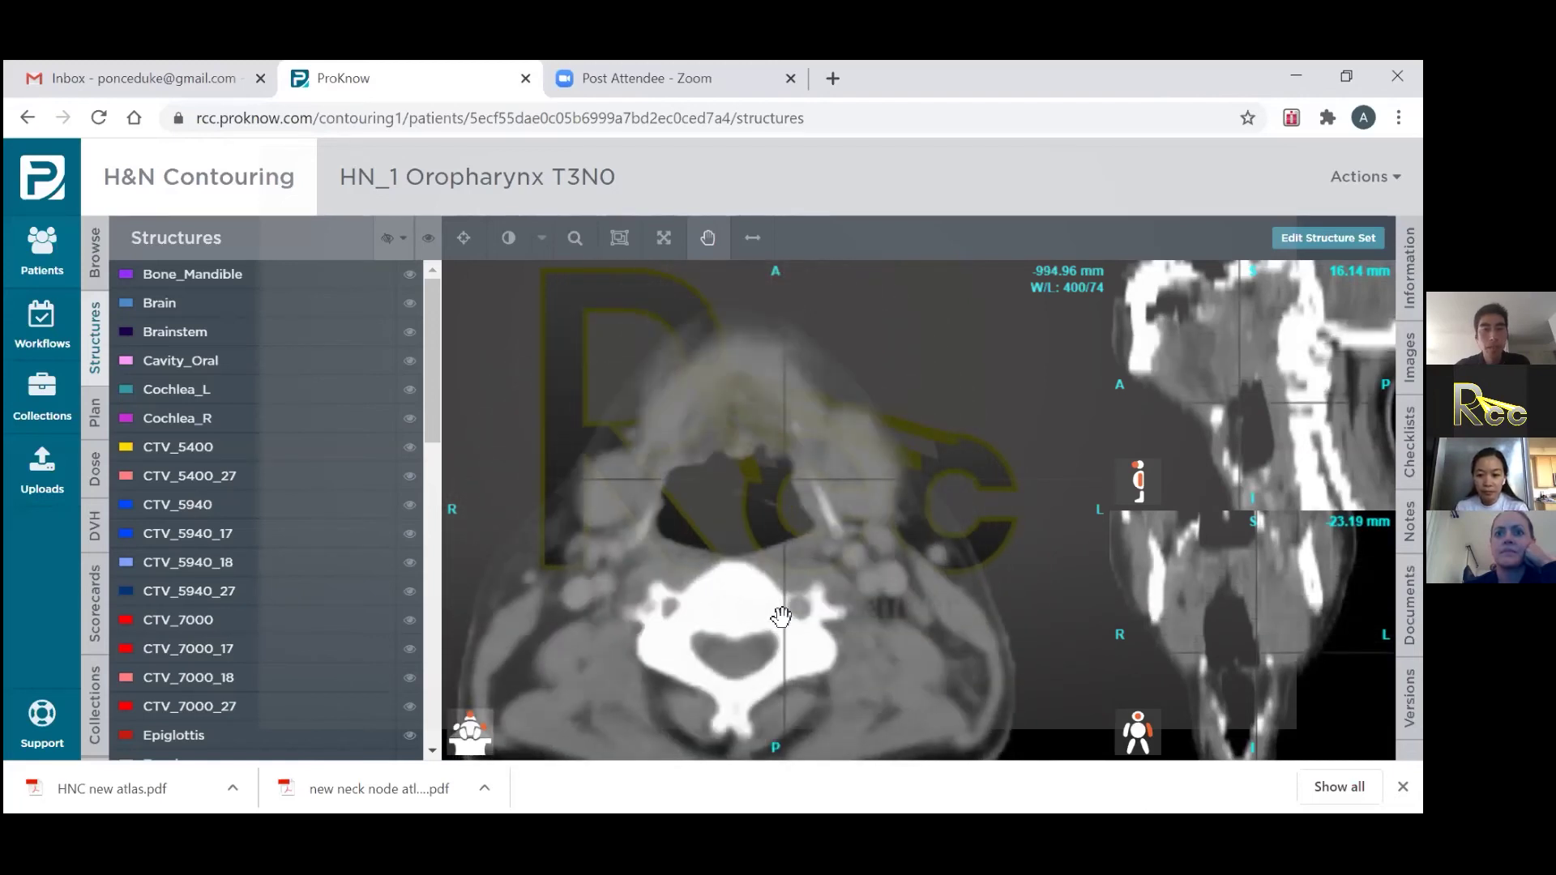
pyautogui.scroll(-3, 780, 618)
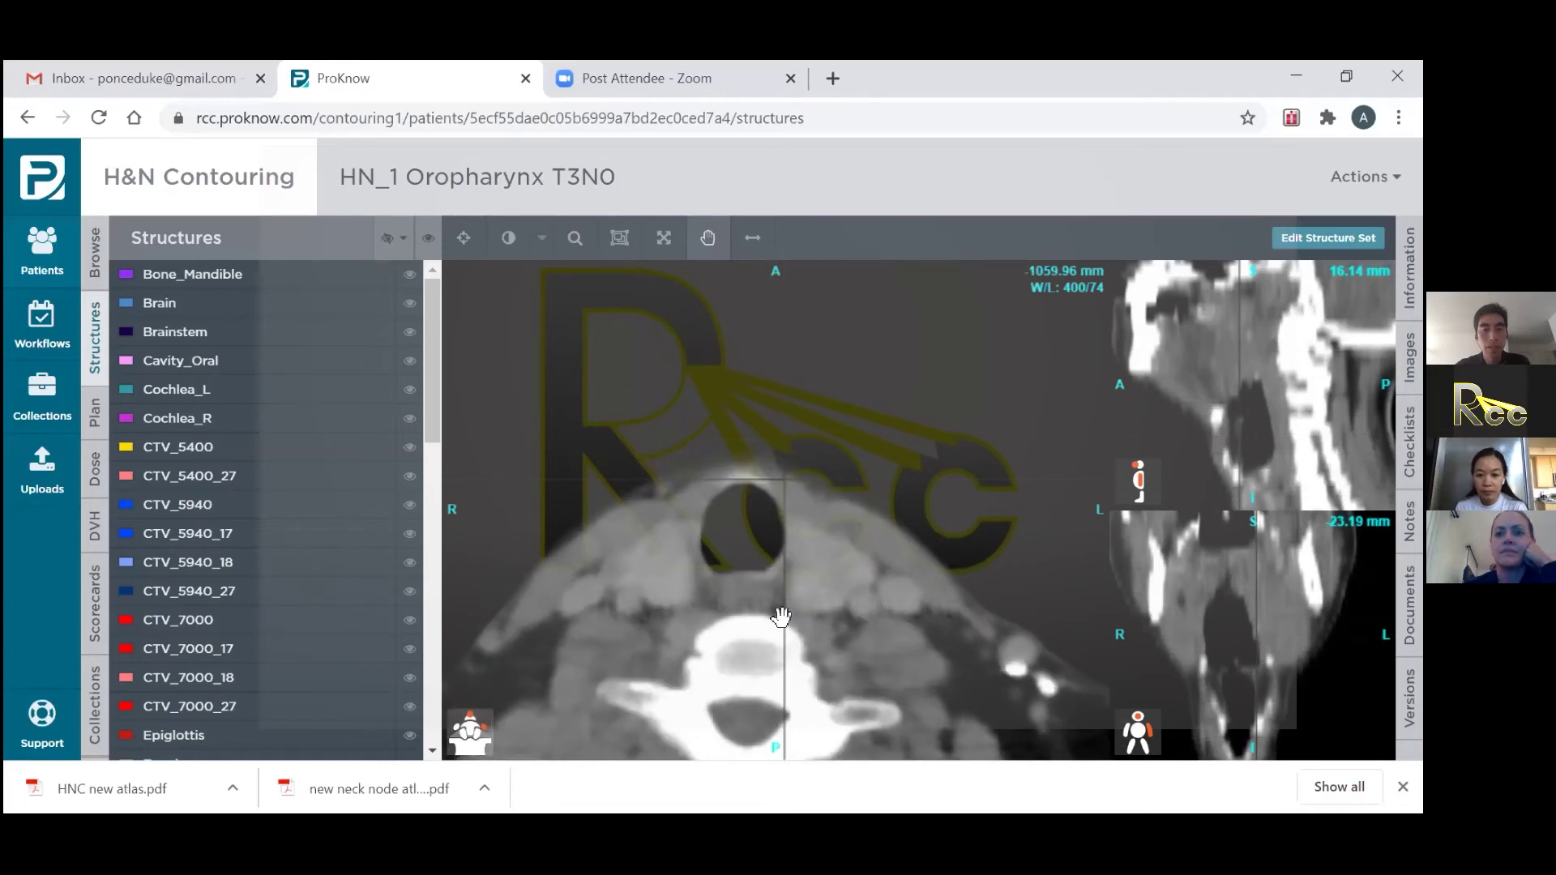
pyautogui.scroll(6, 780, 618)
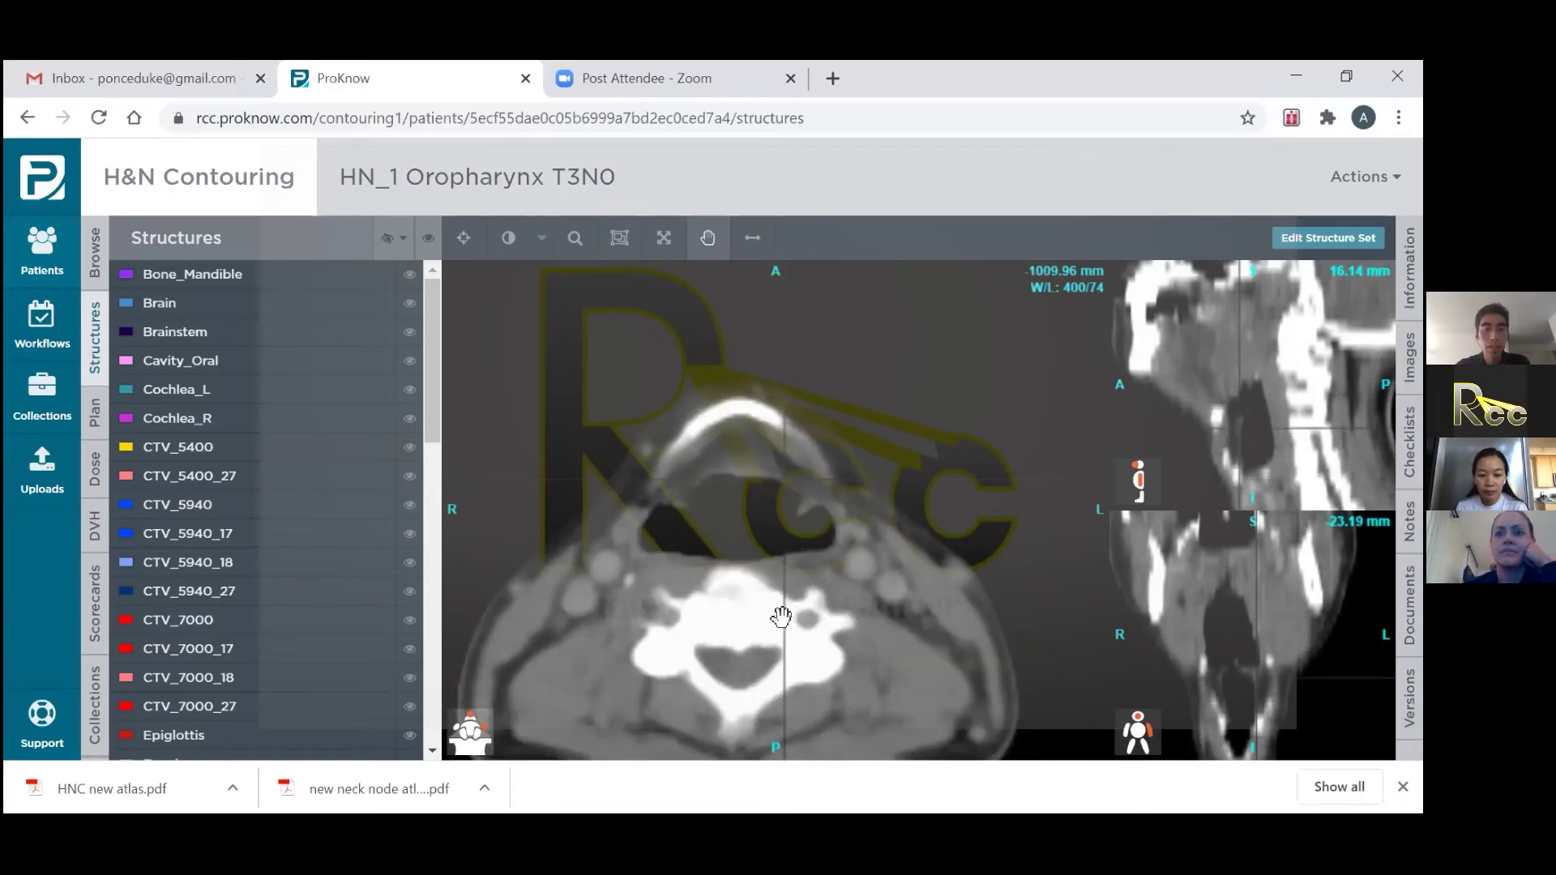
# Step: Review the axial CT slices from the hyoid up to the maxillary sinuses, and follow the oropharynx back down towards the hyoid
pyautogui.scroll(14, 780, 617)
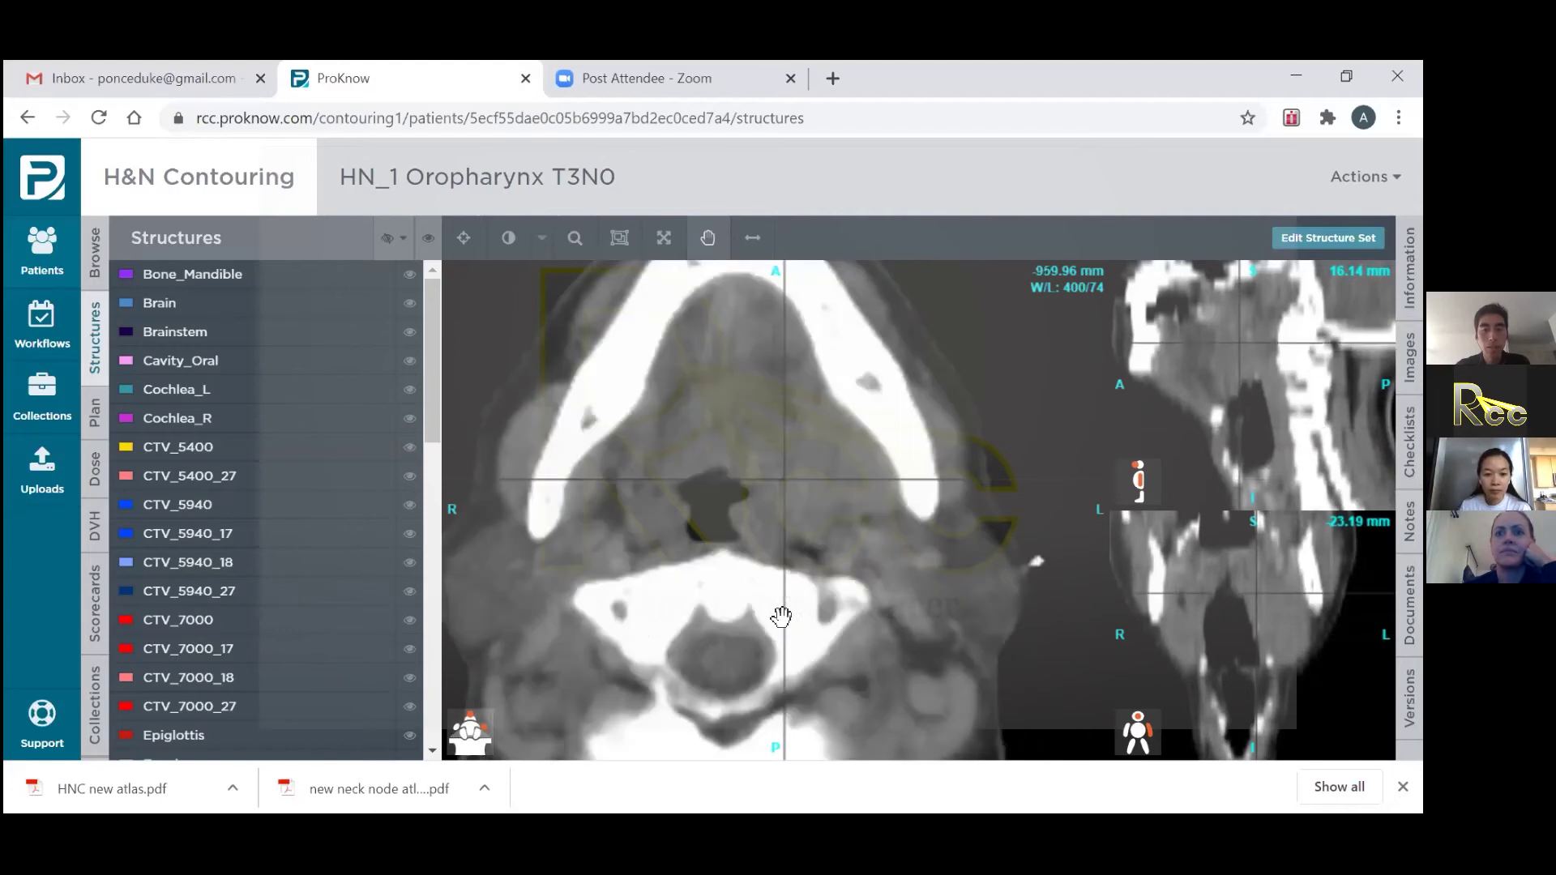
pyautogui.scroll(4, 781, 617)
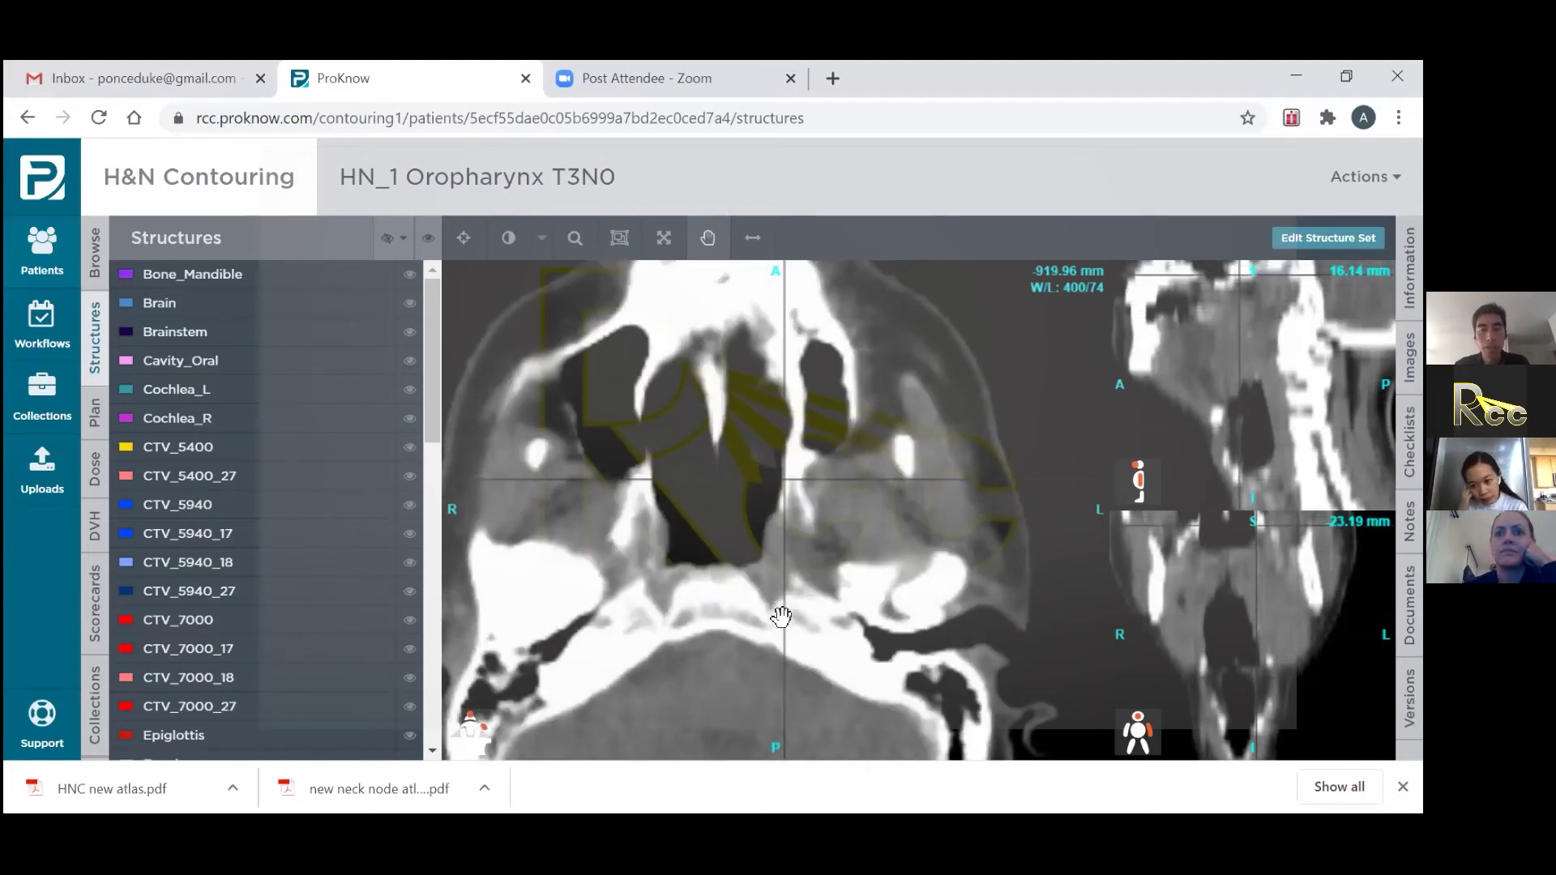
pyautogui.scroll(-8, 780, 617)
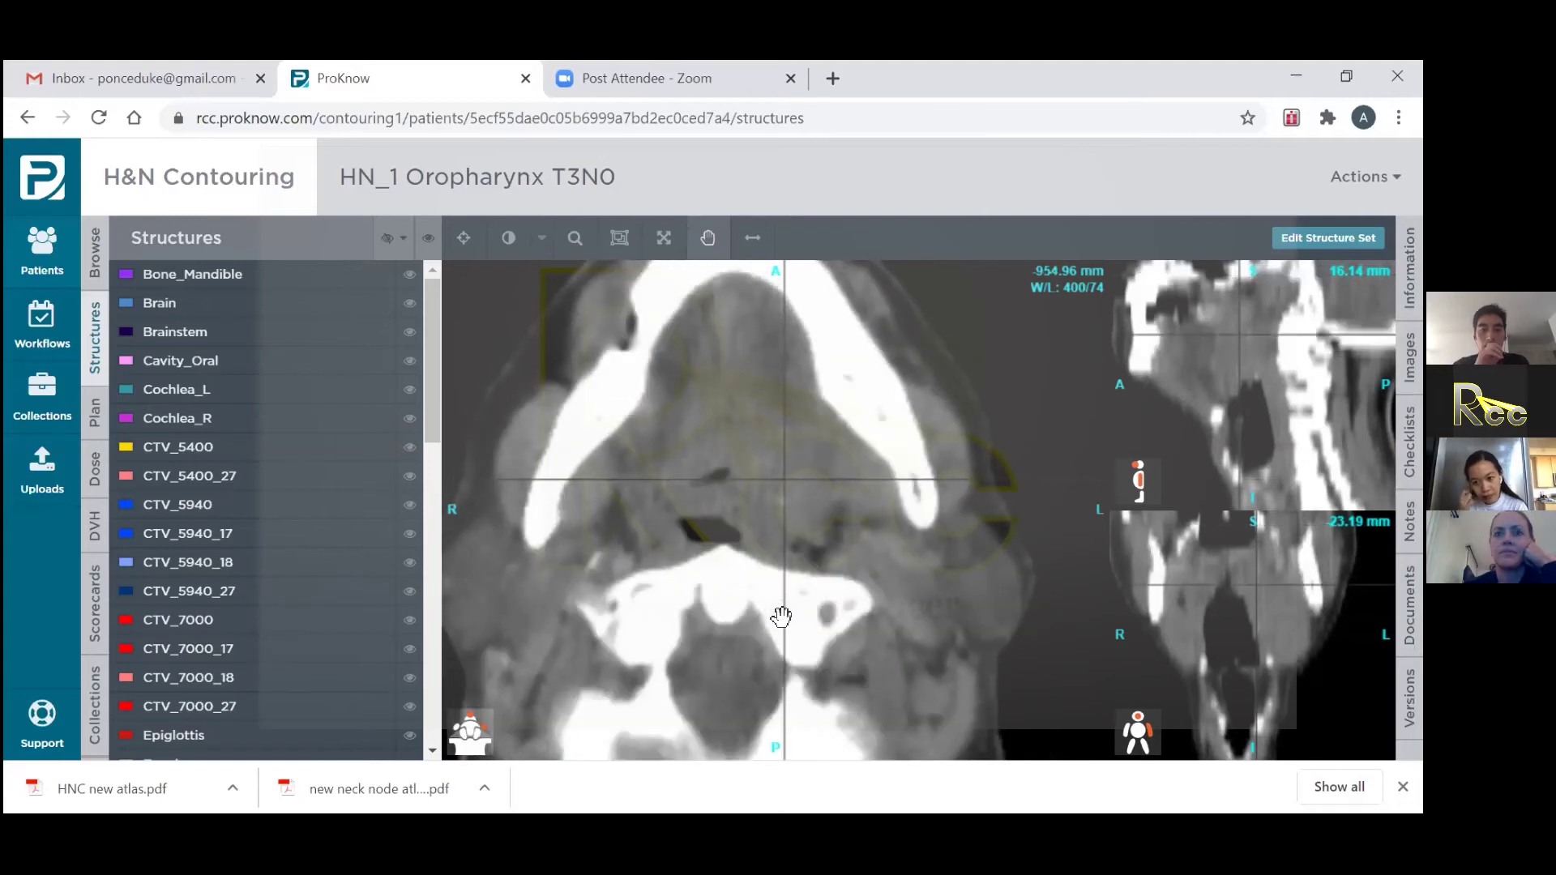
pyautogui.scroll(-2, 780, 617)
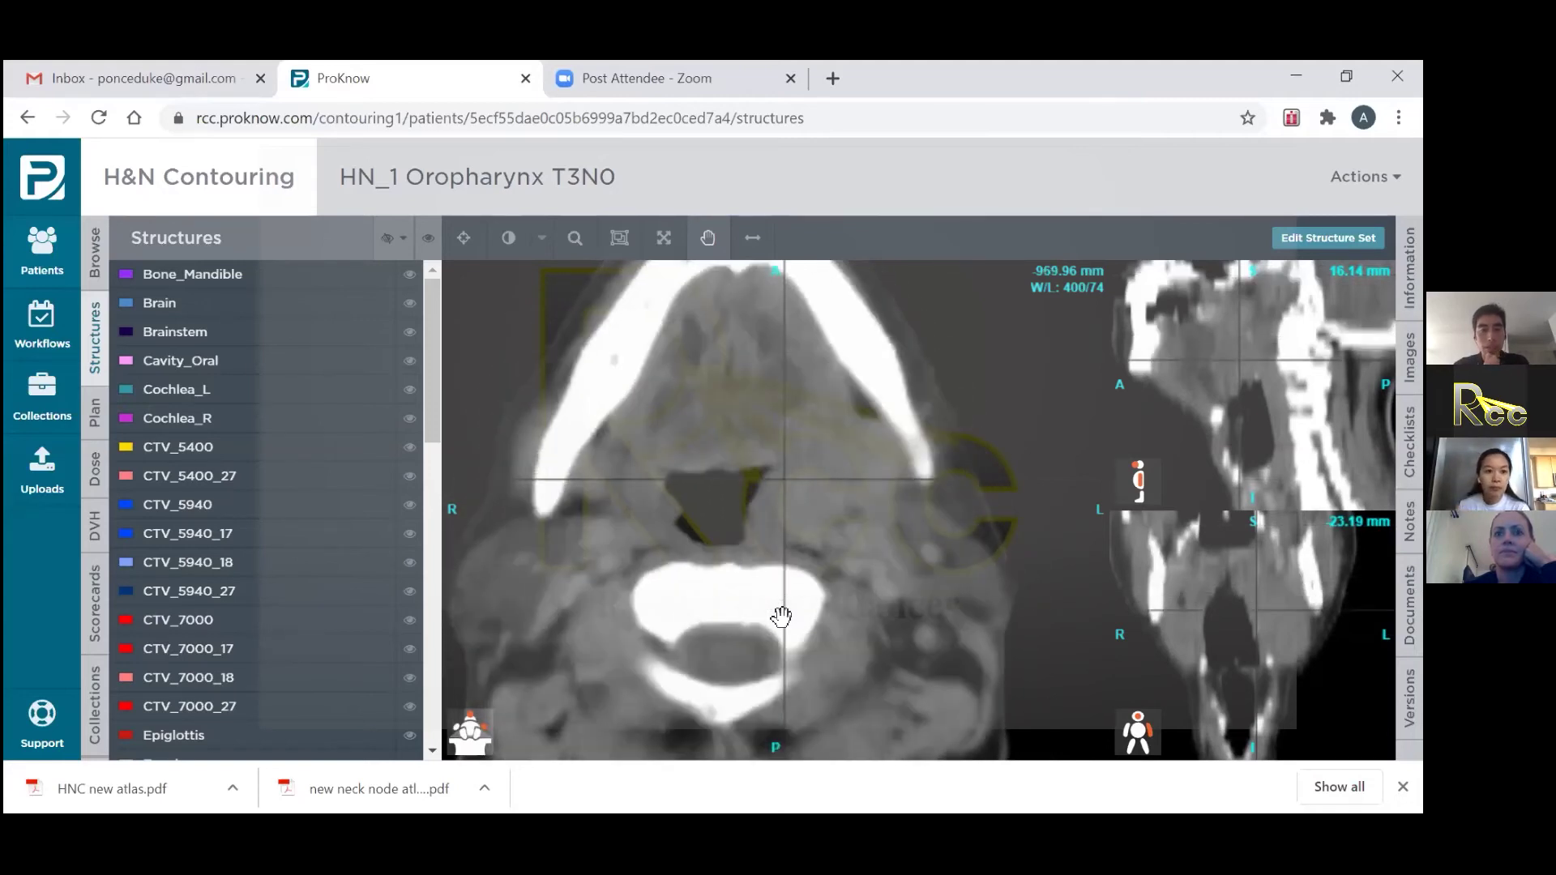
pyautogui.scroll(-2, 780, 617)
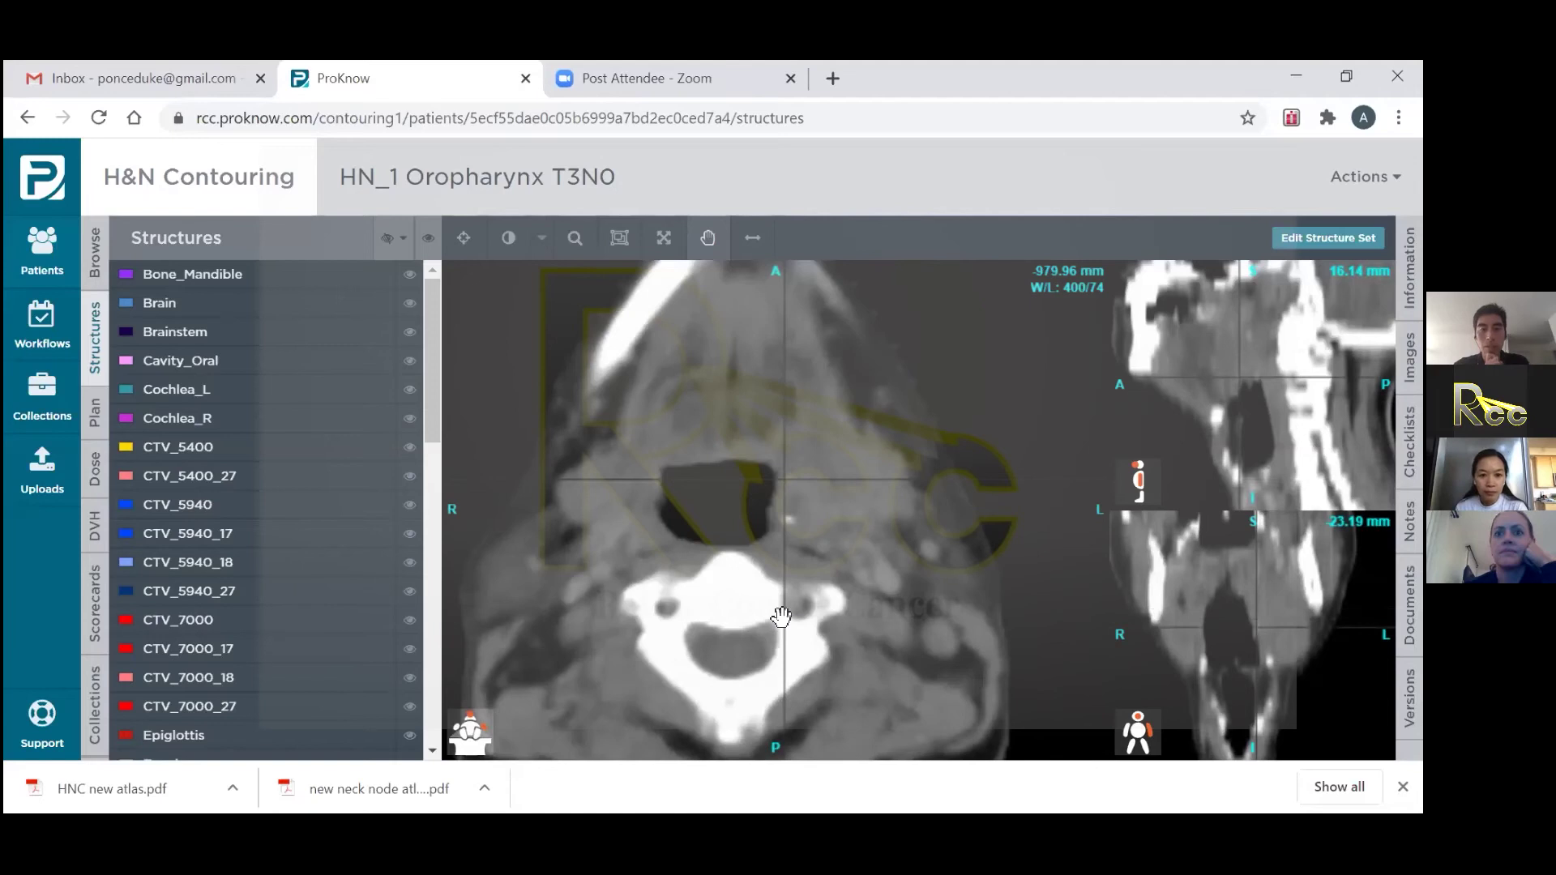
pyautogui.scroll(-2, 780, 617)
pyautogui.scroll(-1, 780, 618)
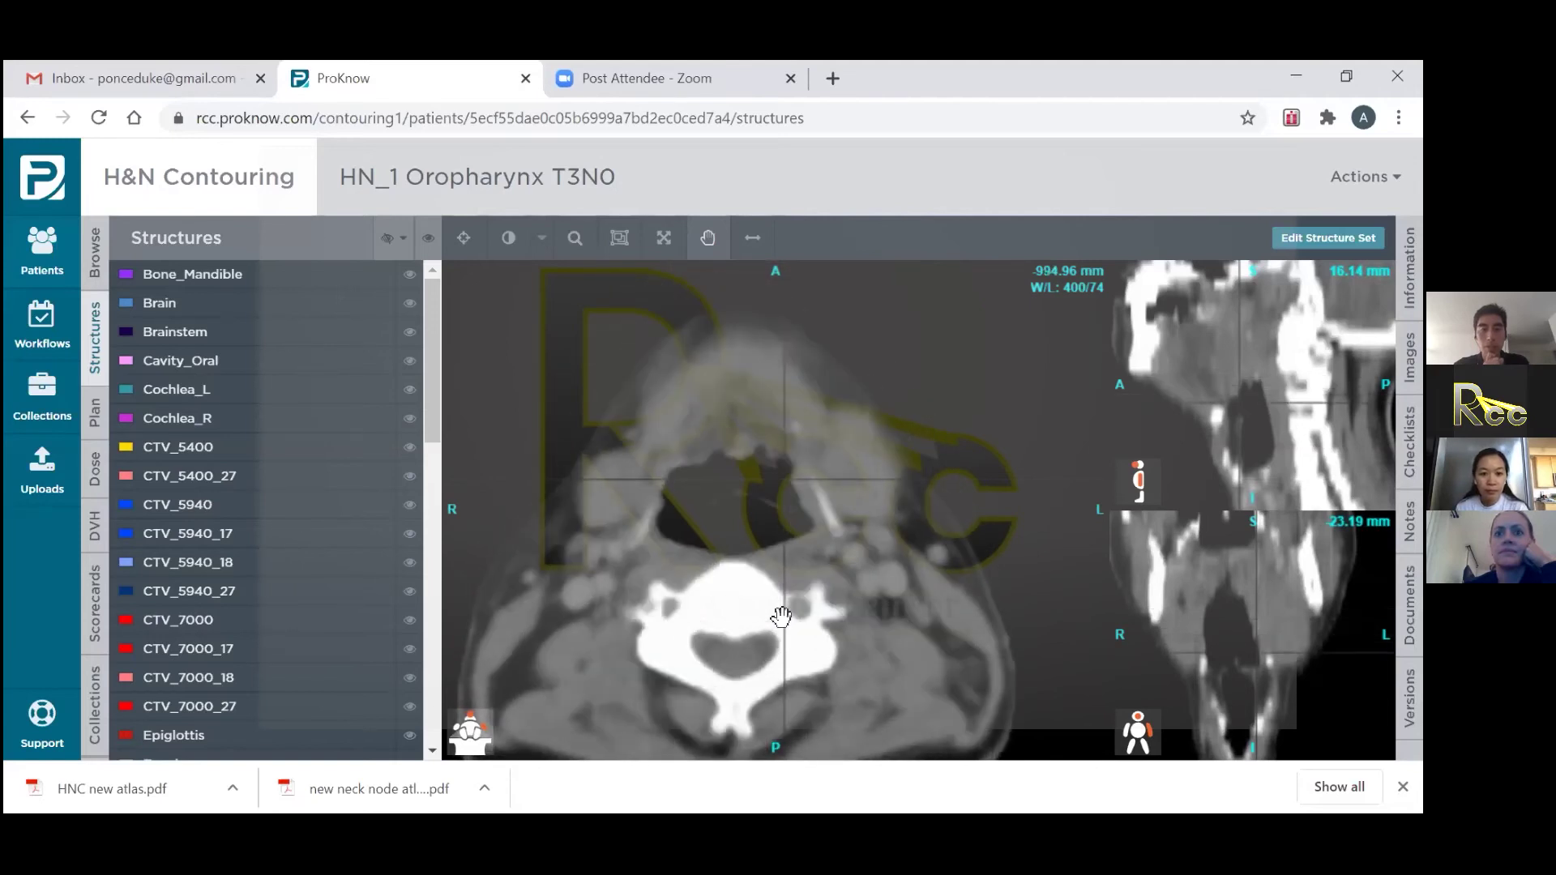
pyautogui.scroll(-3, 780, 618)
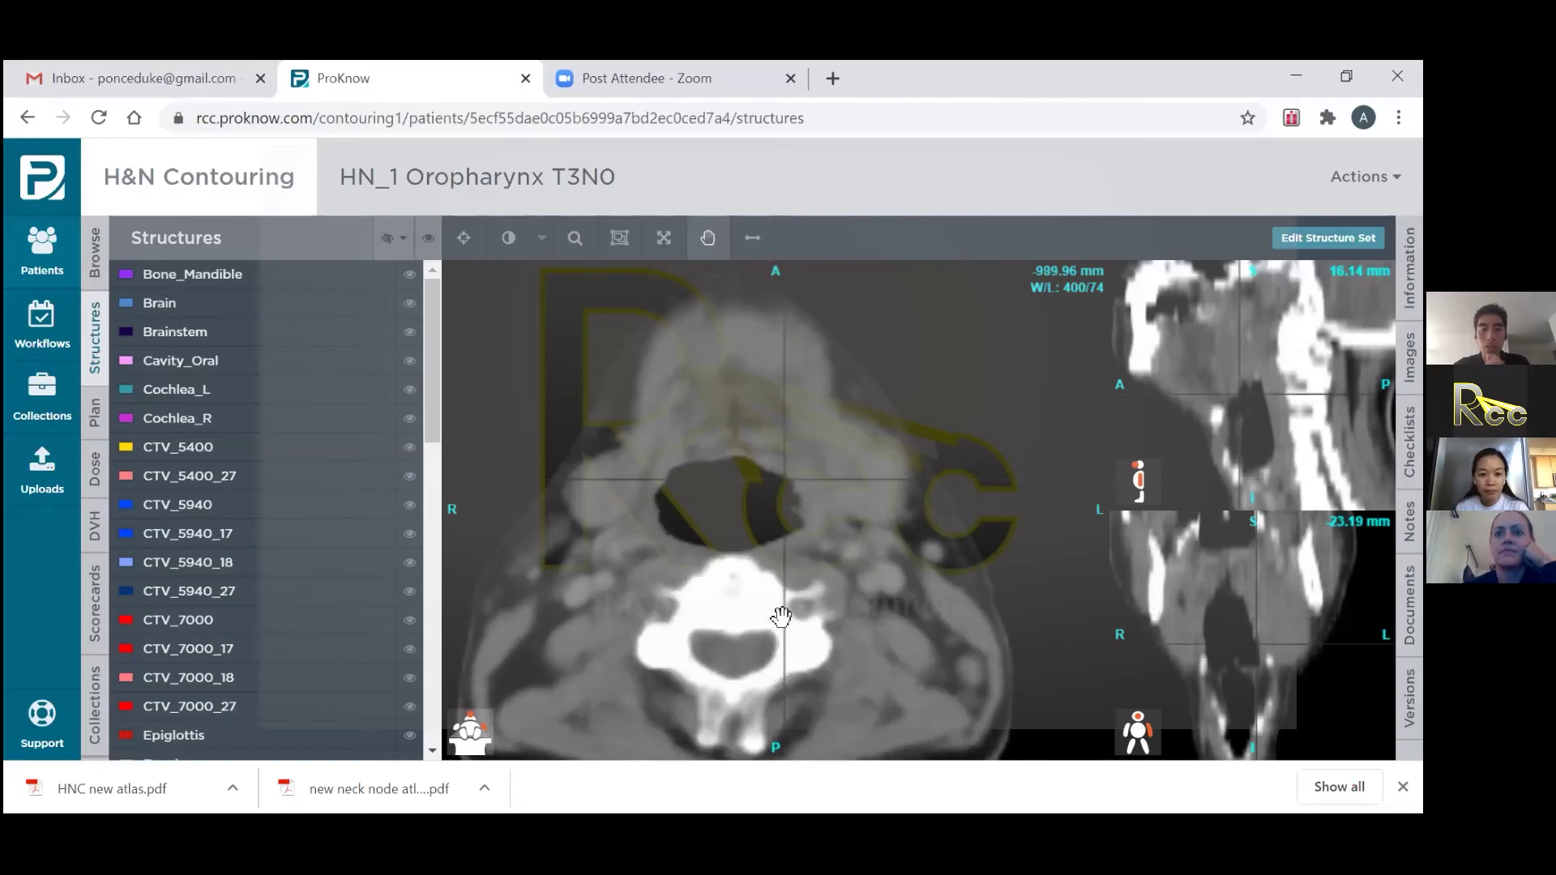
# Step: Examine the axial CT slices of the larynx, thyroid and lower neck, and return to the oropharynx at the level of the mandible
pyautogui.scroll(-7, 780, 617)
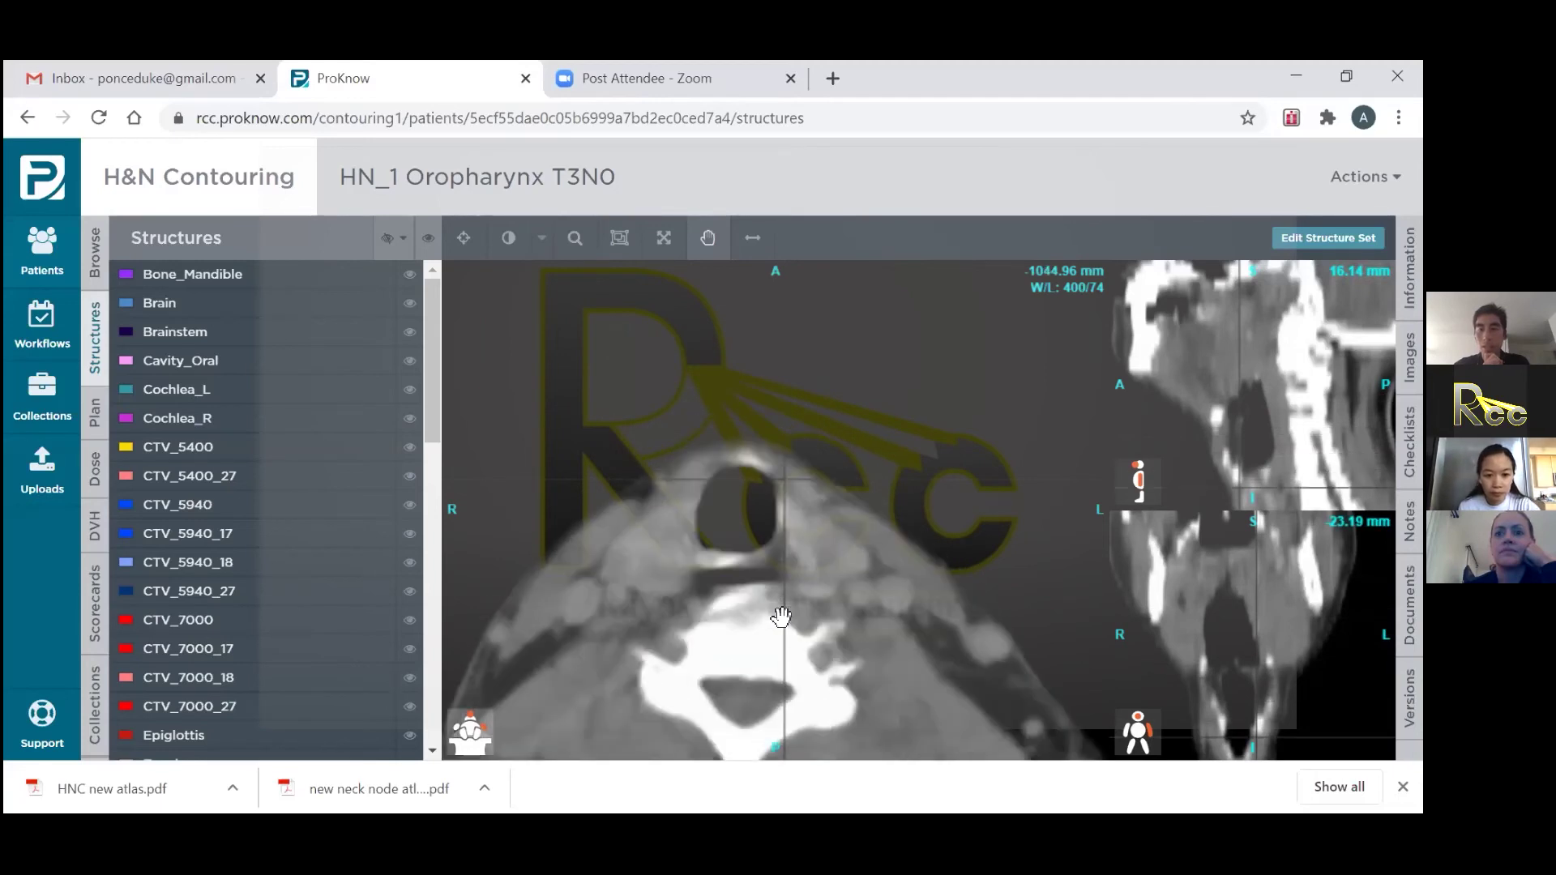
pyautogui.scroll(-2, 780, 618)
pyautogui.scroll(-2, 780, 618)
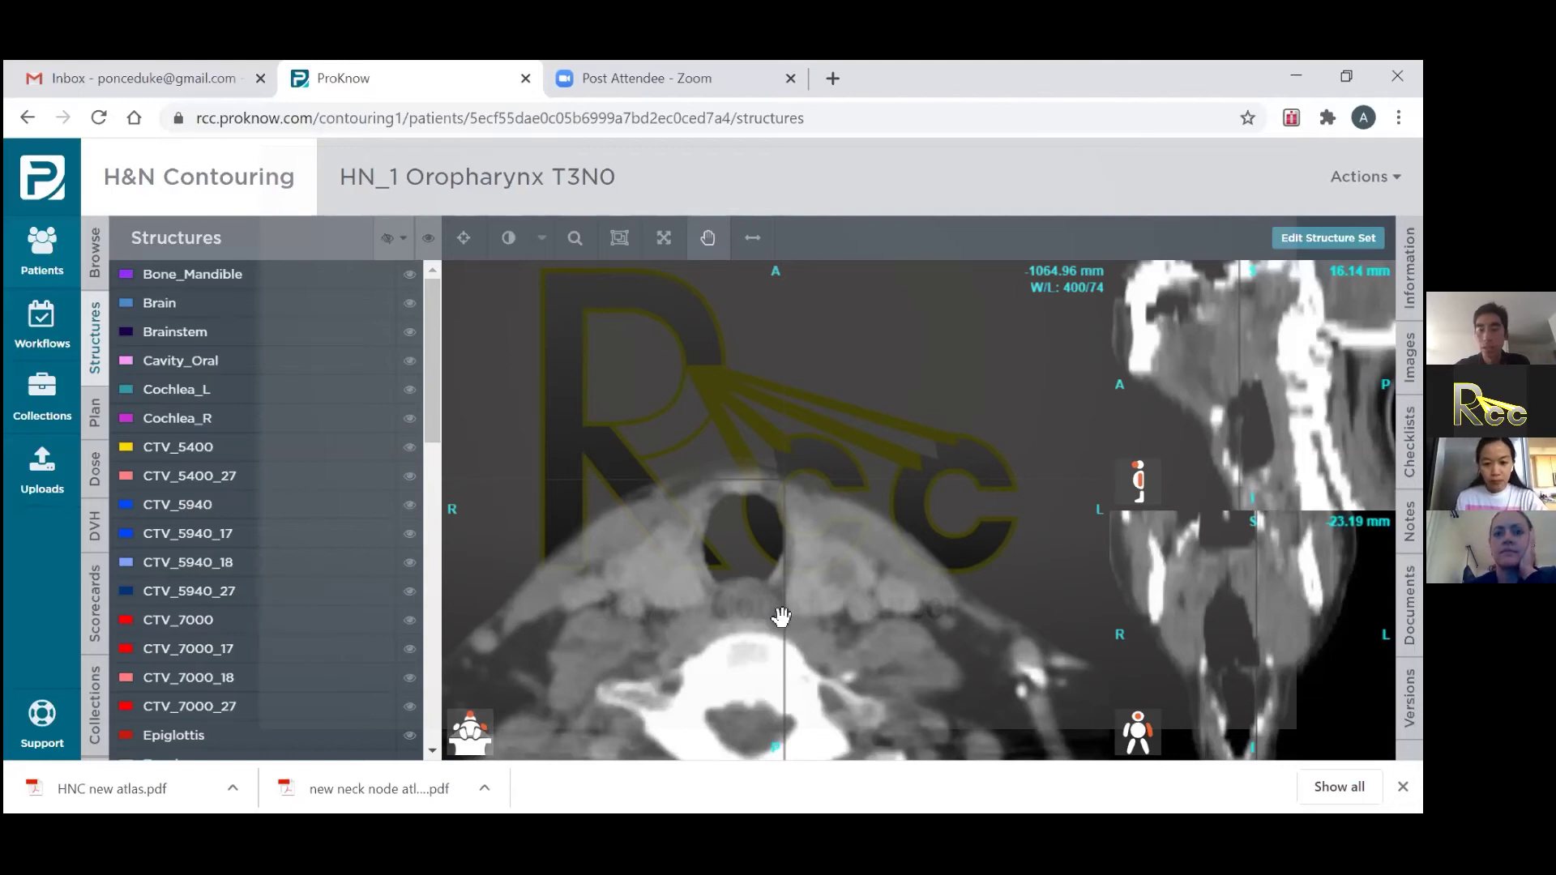
pyautogui.scroll(-4, 780, 617)
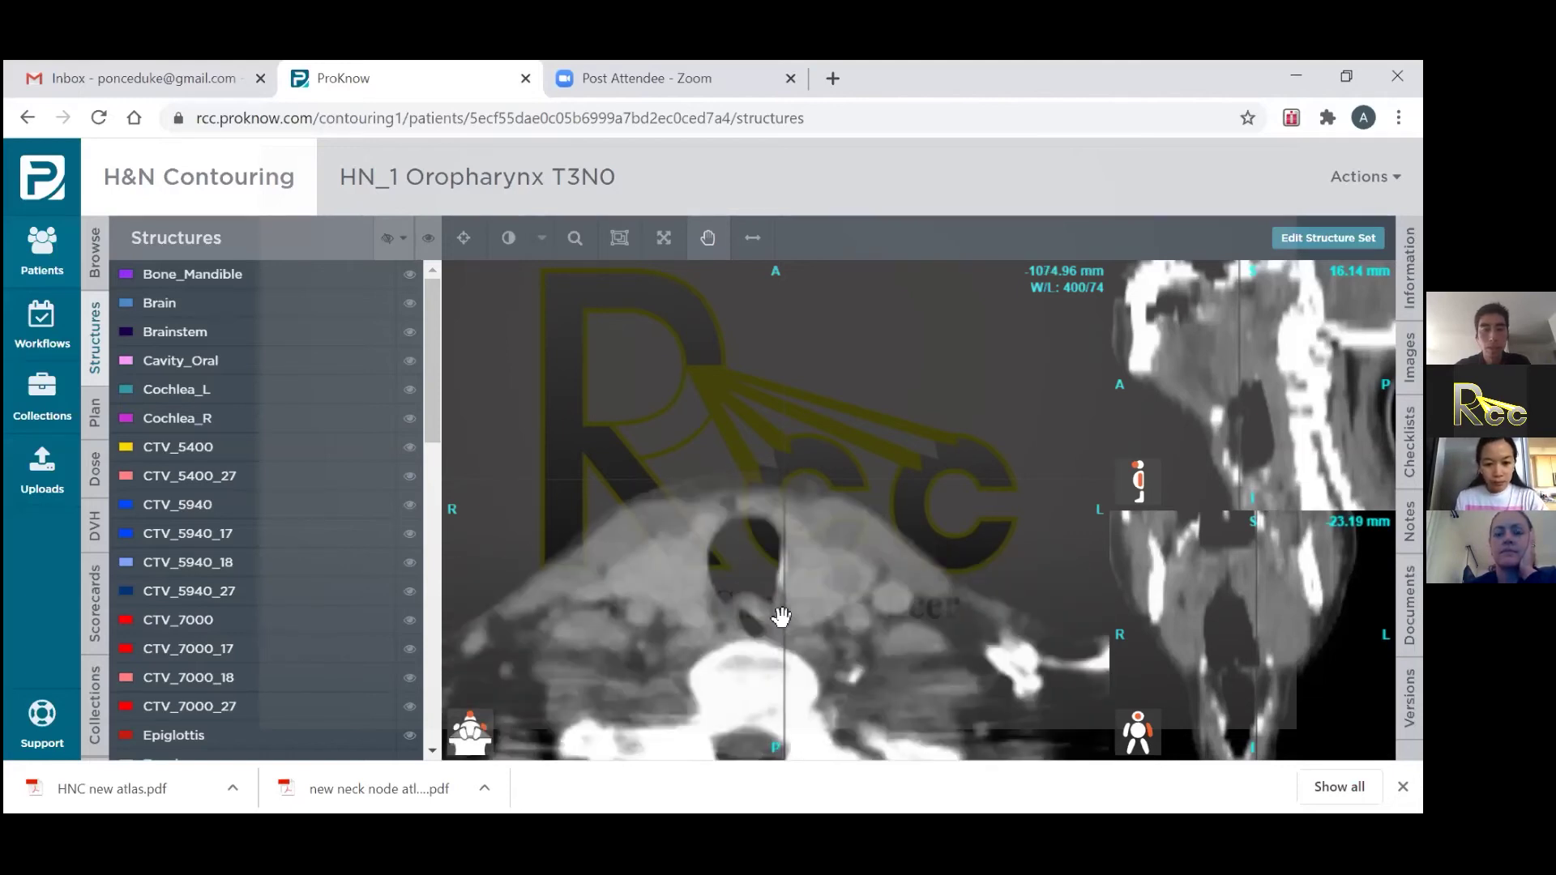
pyautogui.scroll(20, 781, 617)
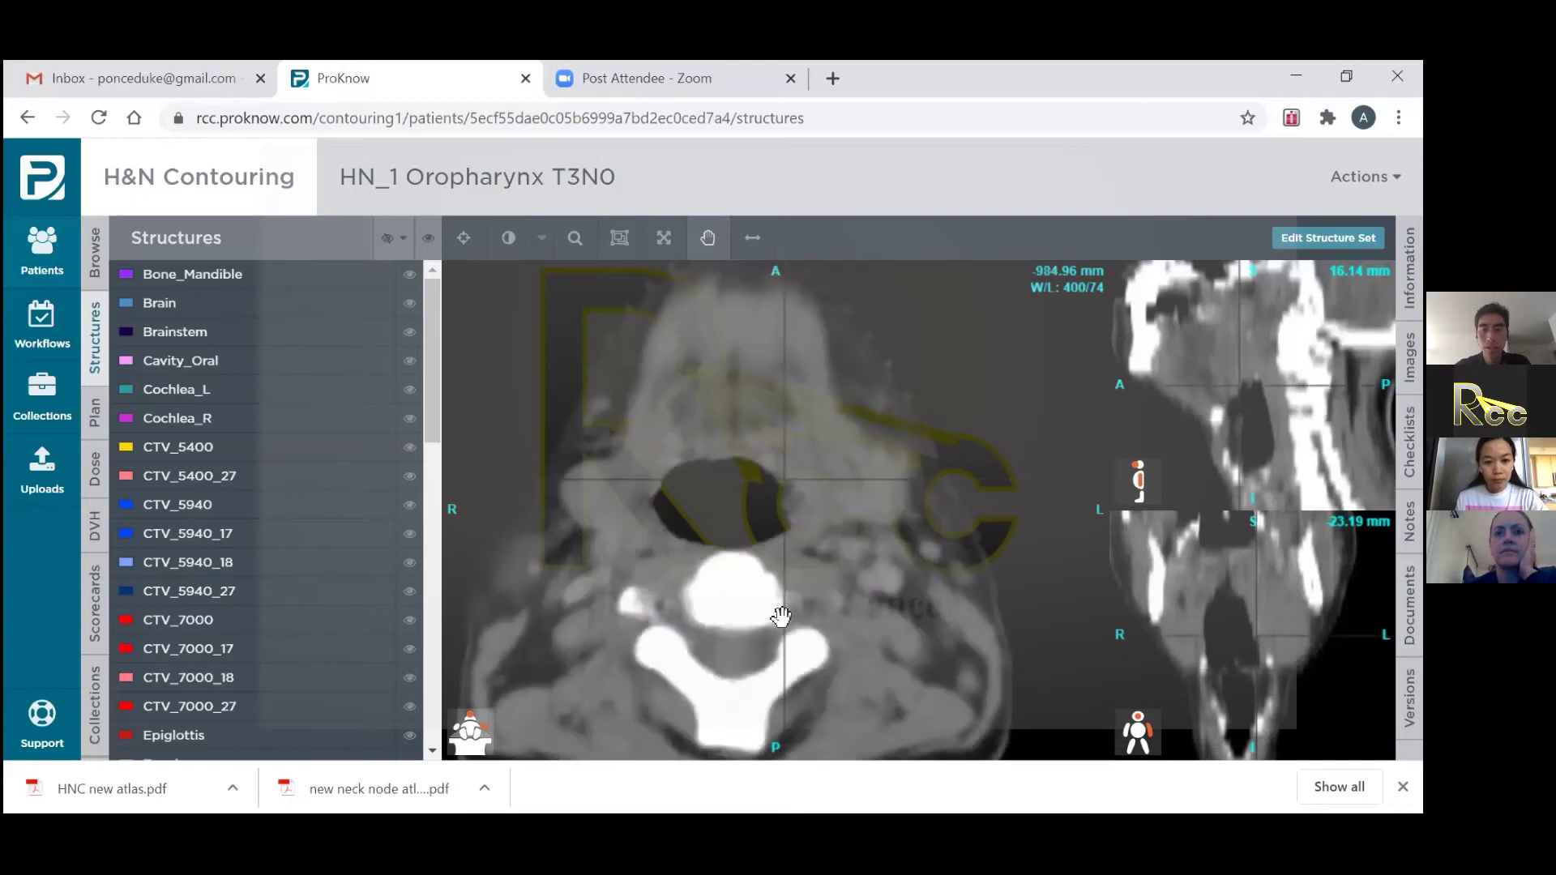
pyautogui.scroll(6, 780, 617)
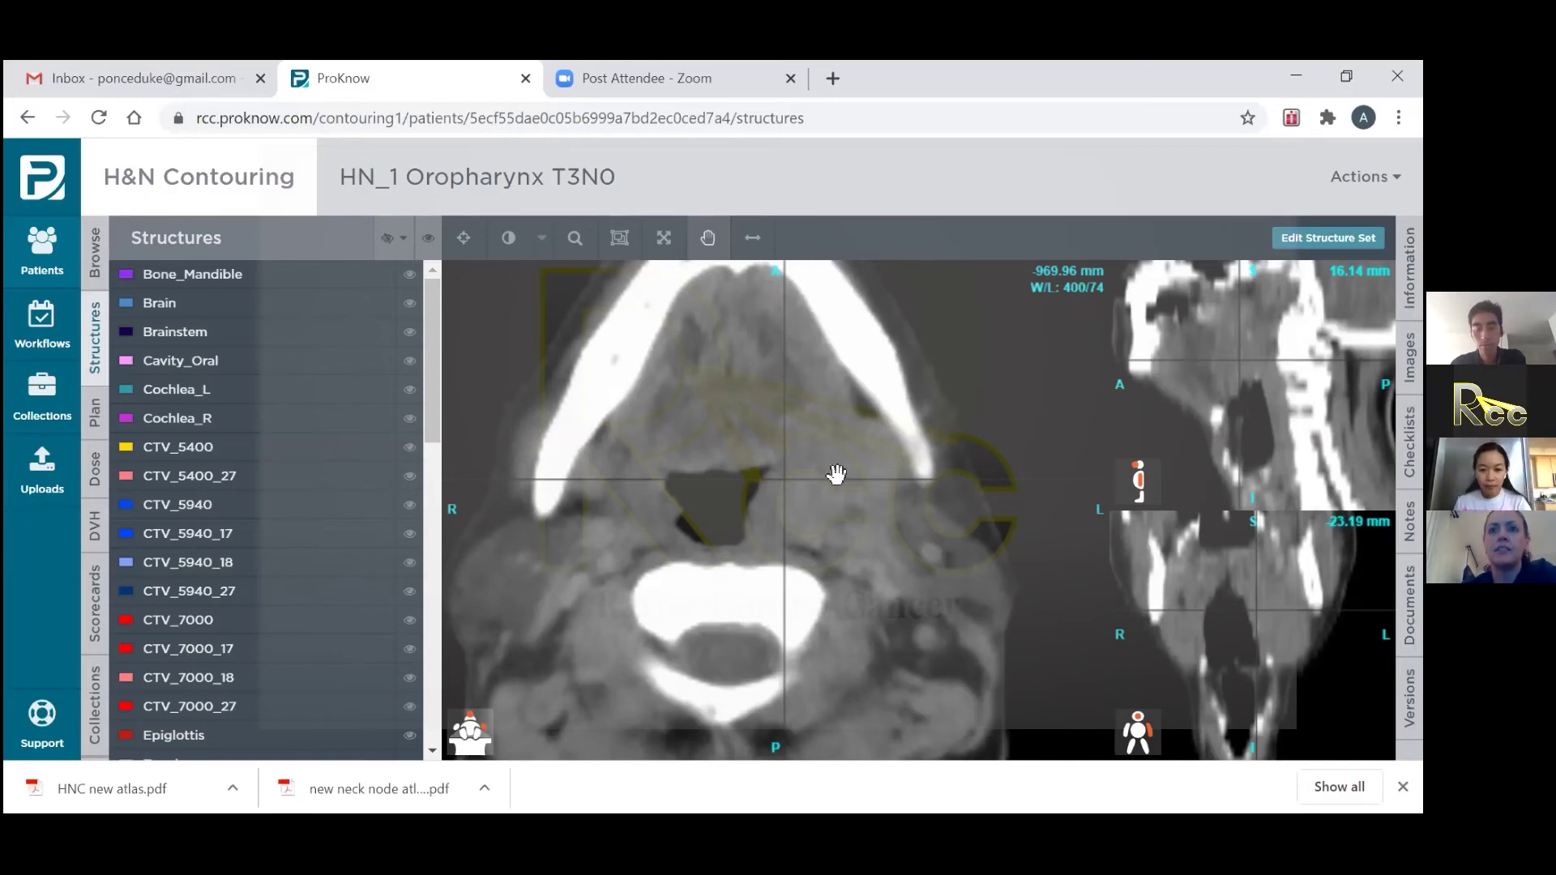
# Step: Examine the left submandibular and upper jugular neck on the axial CT slices between the mandibular body and the hyoid
pyautogui.scroll(-7, 857, 486)
pyautogui.scroll(5, 860, 480)
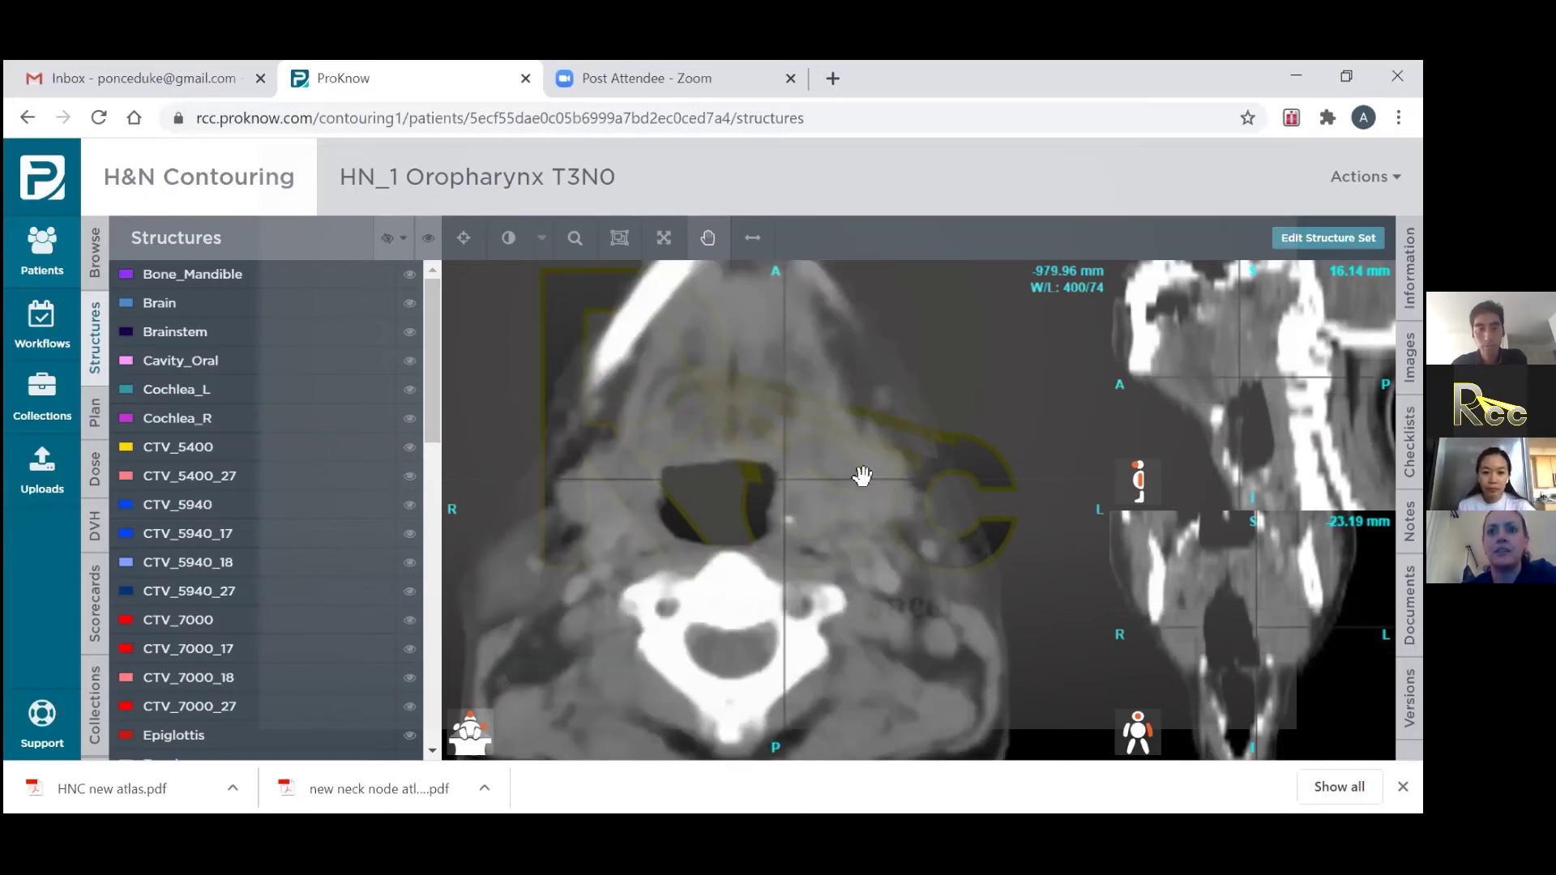
pyautogui.scroll(-3, 861, 475)
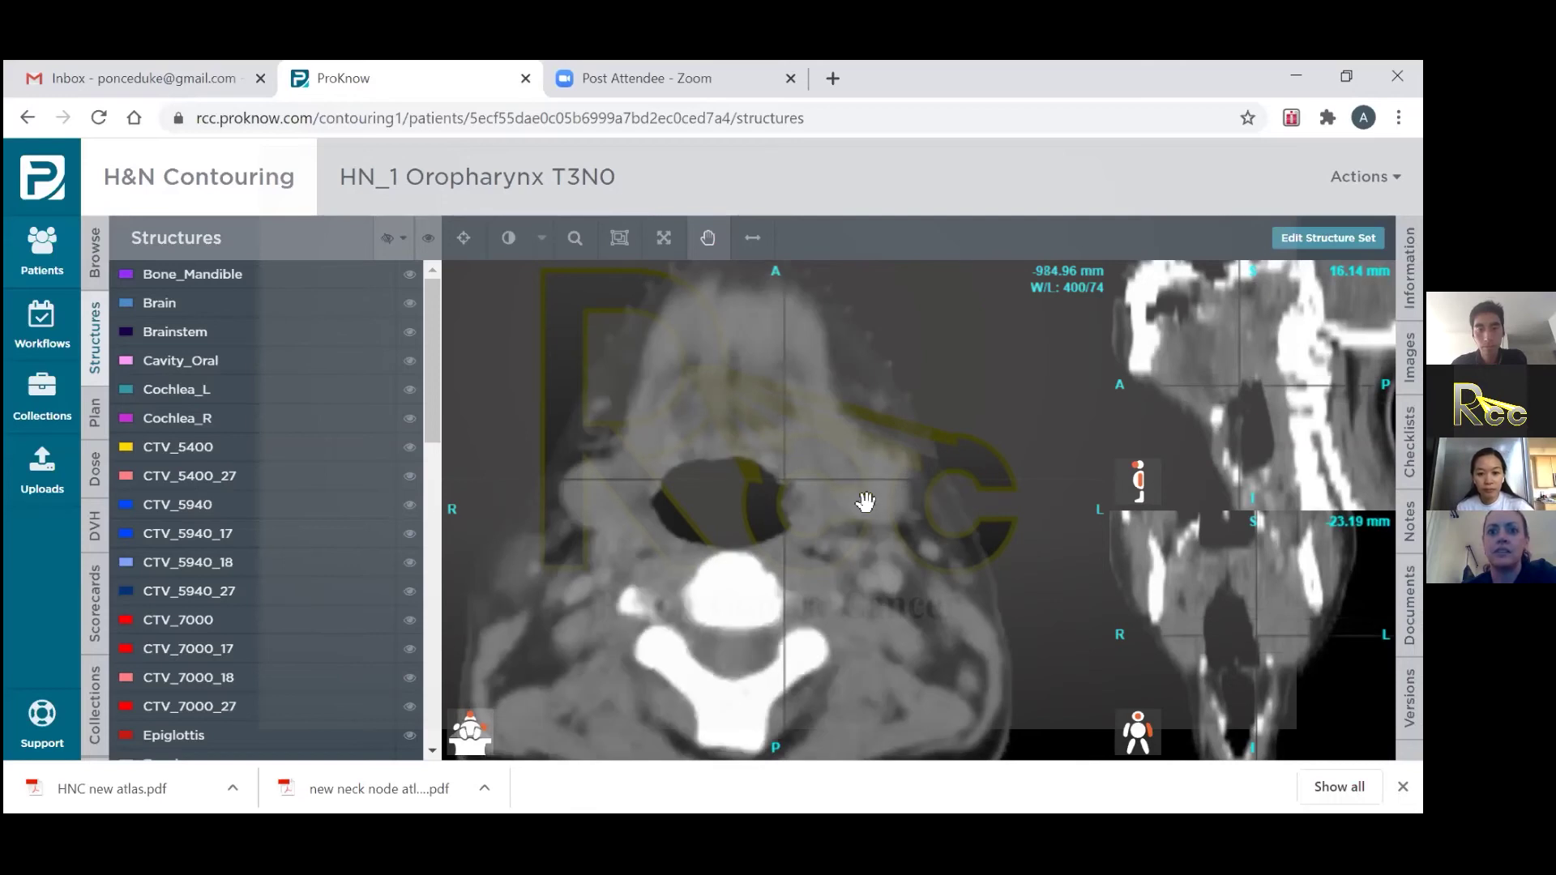
pyautogui.scroll(-5, 864, 502)
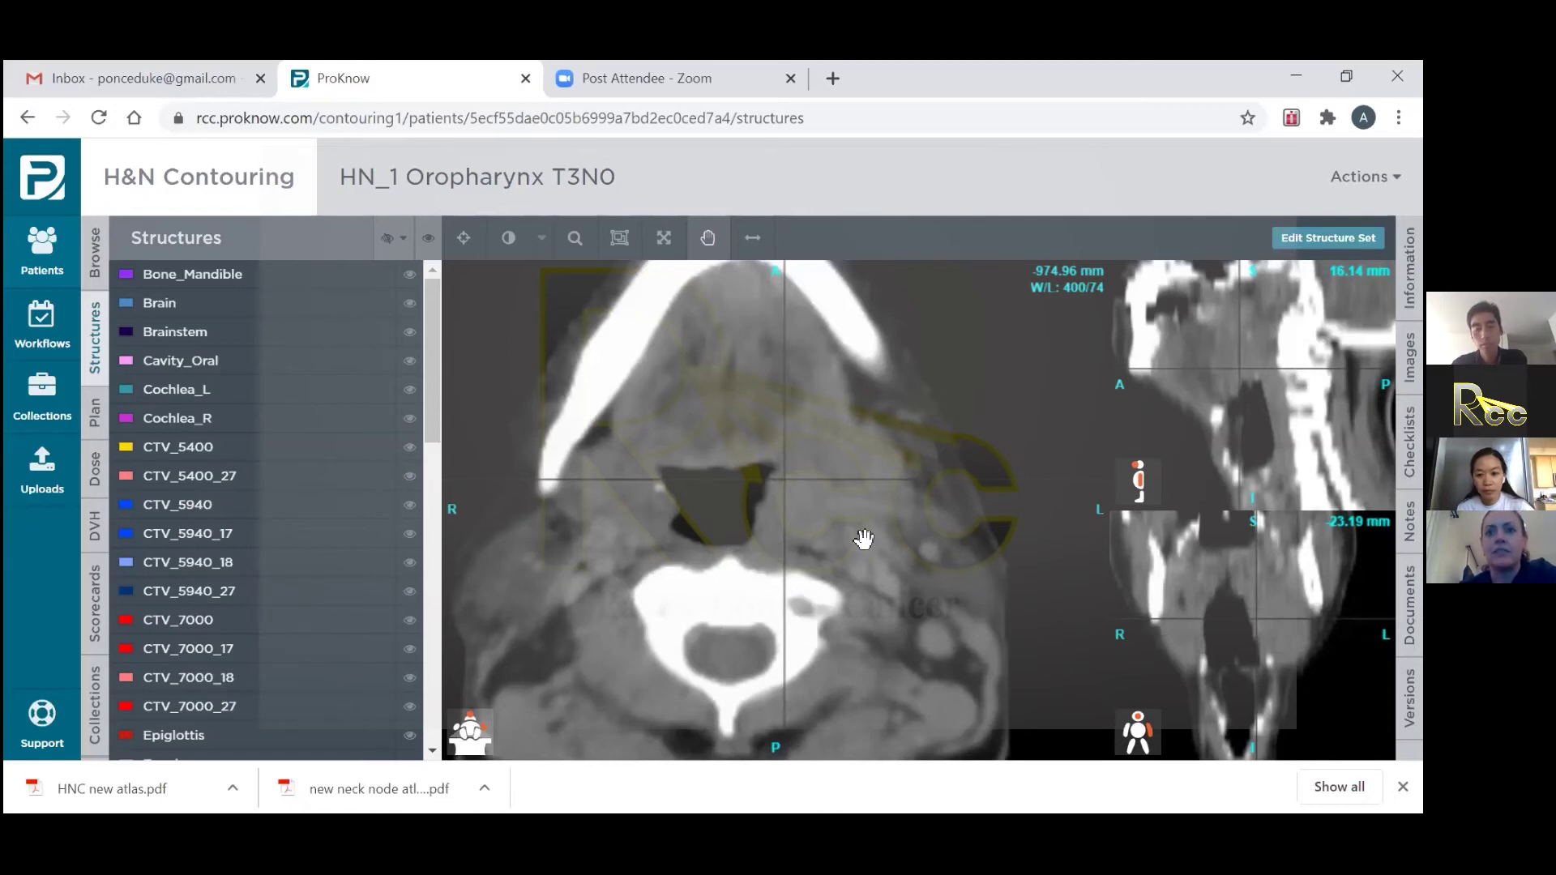
pyautogui.scroll(6, 878, 547)
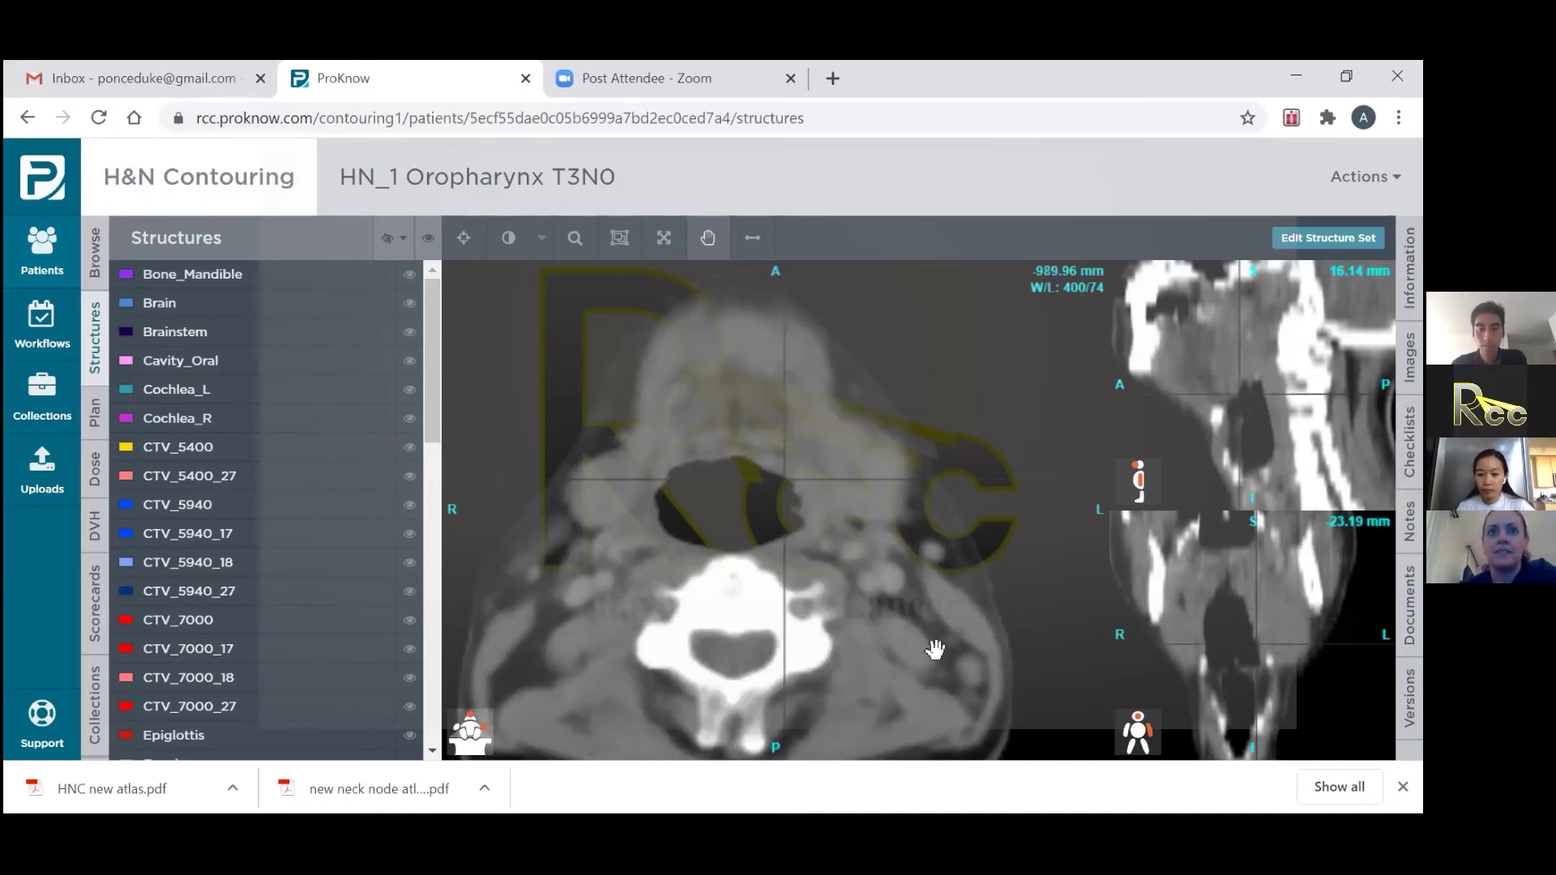
pyautogui.scroll(4, 959, 677)
pyautogui.scroll(6, 958, 664)
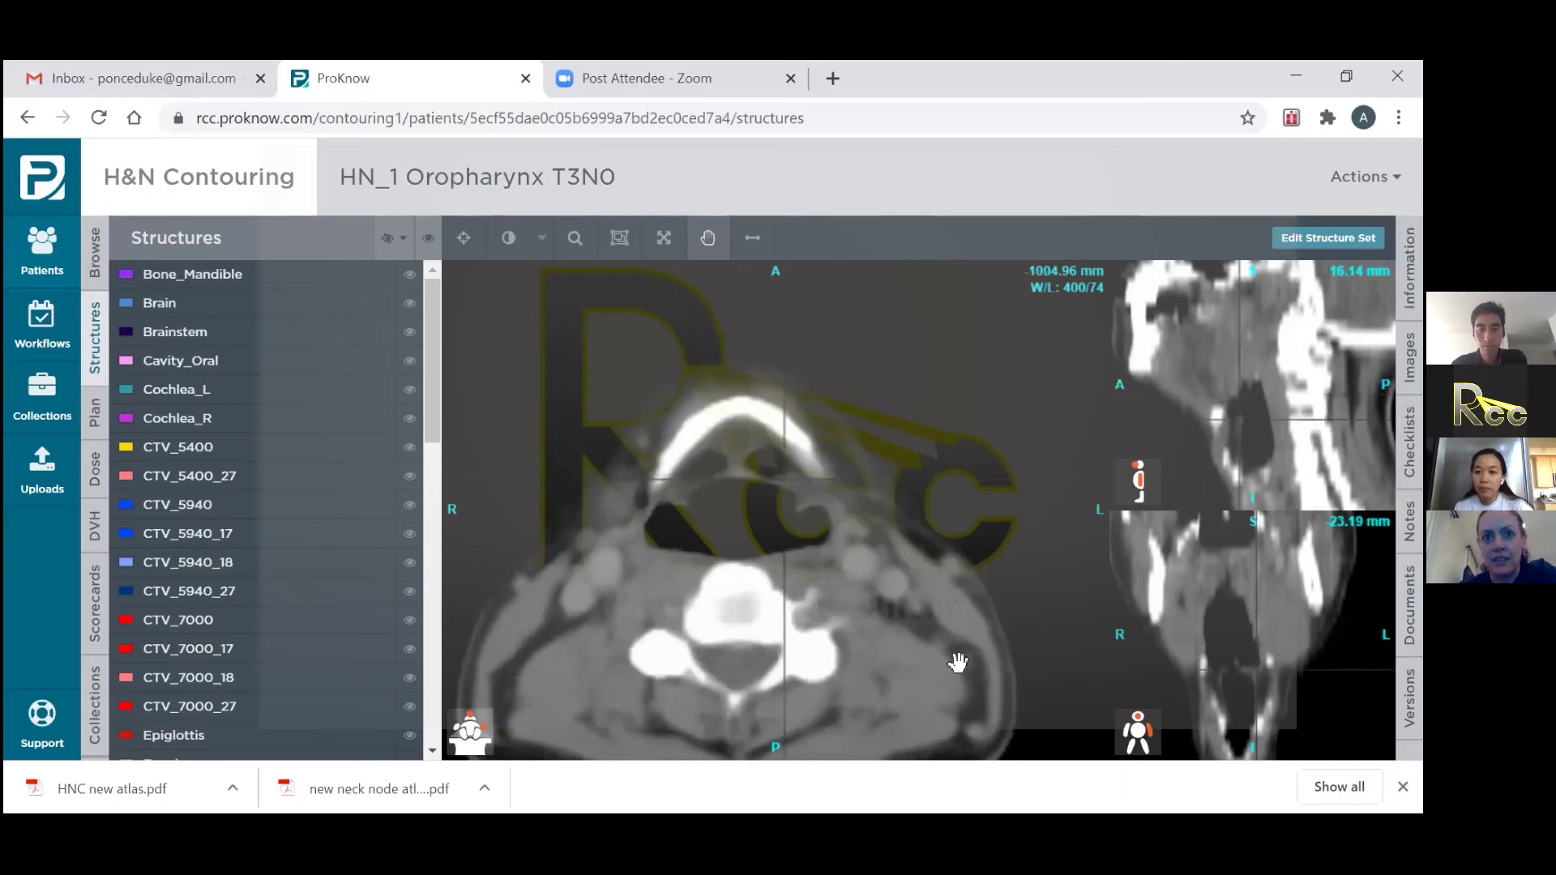
# Step: Follow the left lateral and posterior neck on the axial CT slices down to the thyroid cartilage and back up to the mandible
pyautogui.scroll(6, 1005, 652)
pyautogui.scroll(-12, 987, 671)
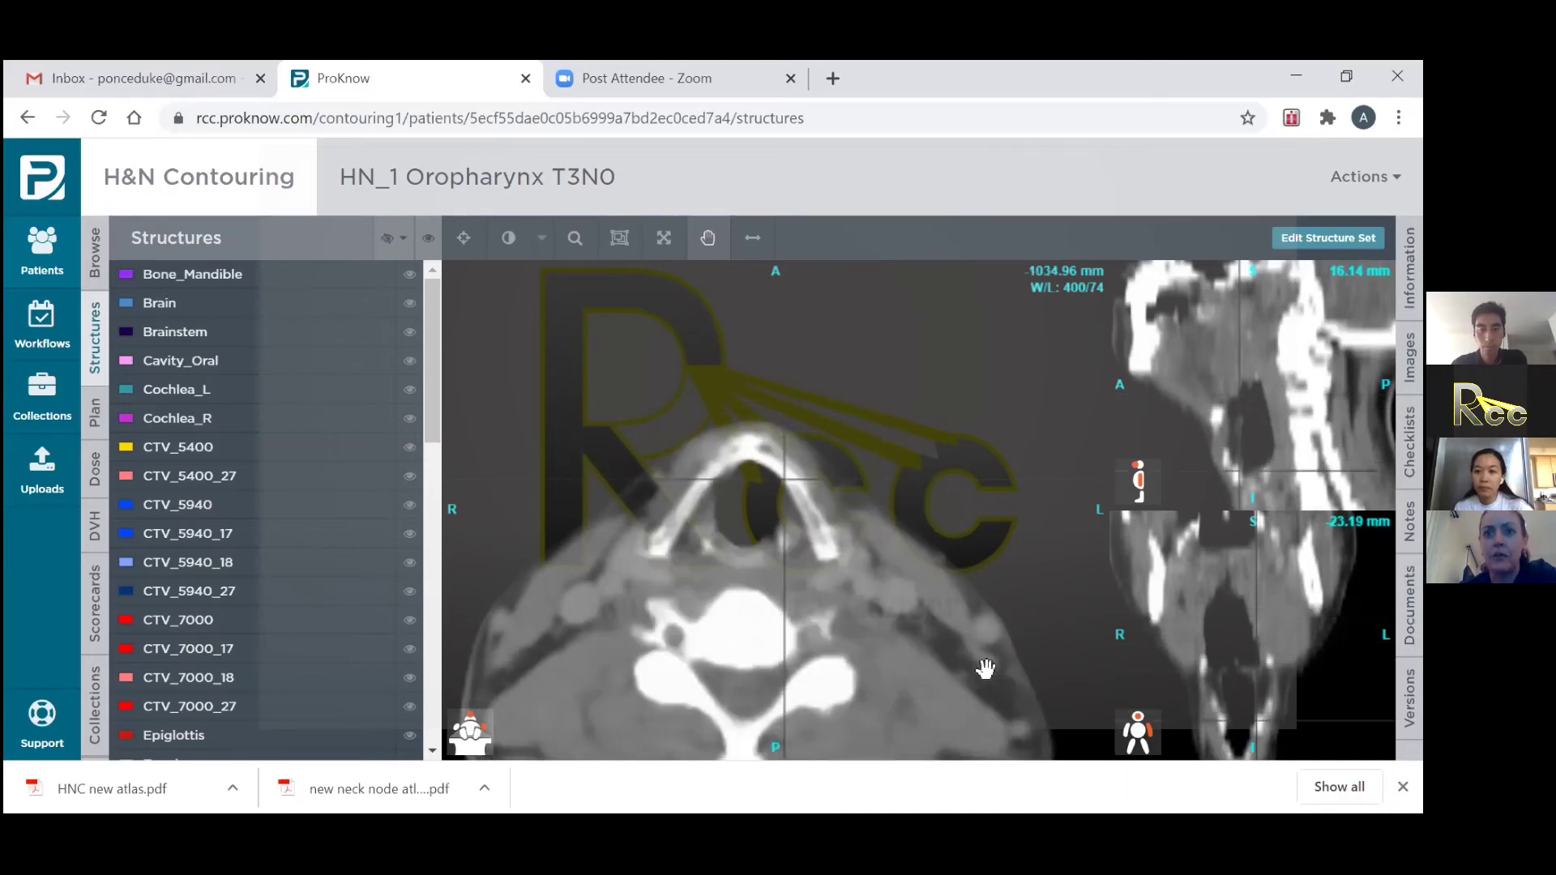
pyautogui.scroll(-10, 972, 663)
pyautogui.scroll(2, 969, 660)
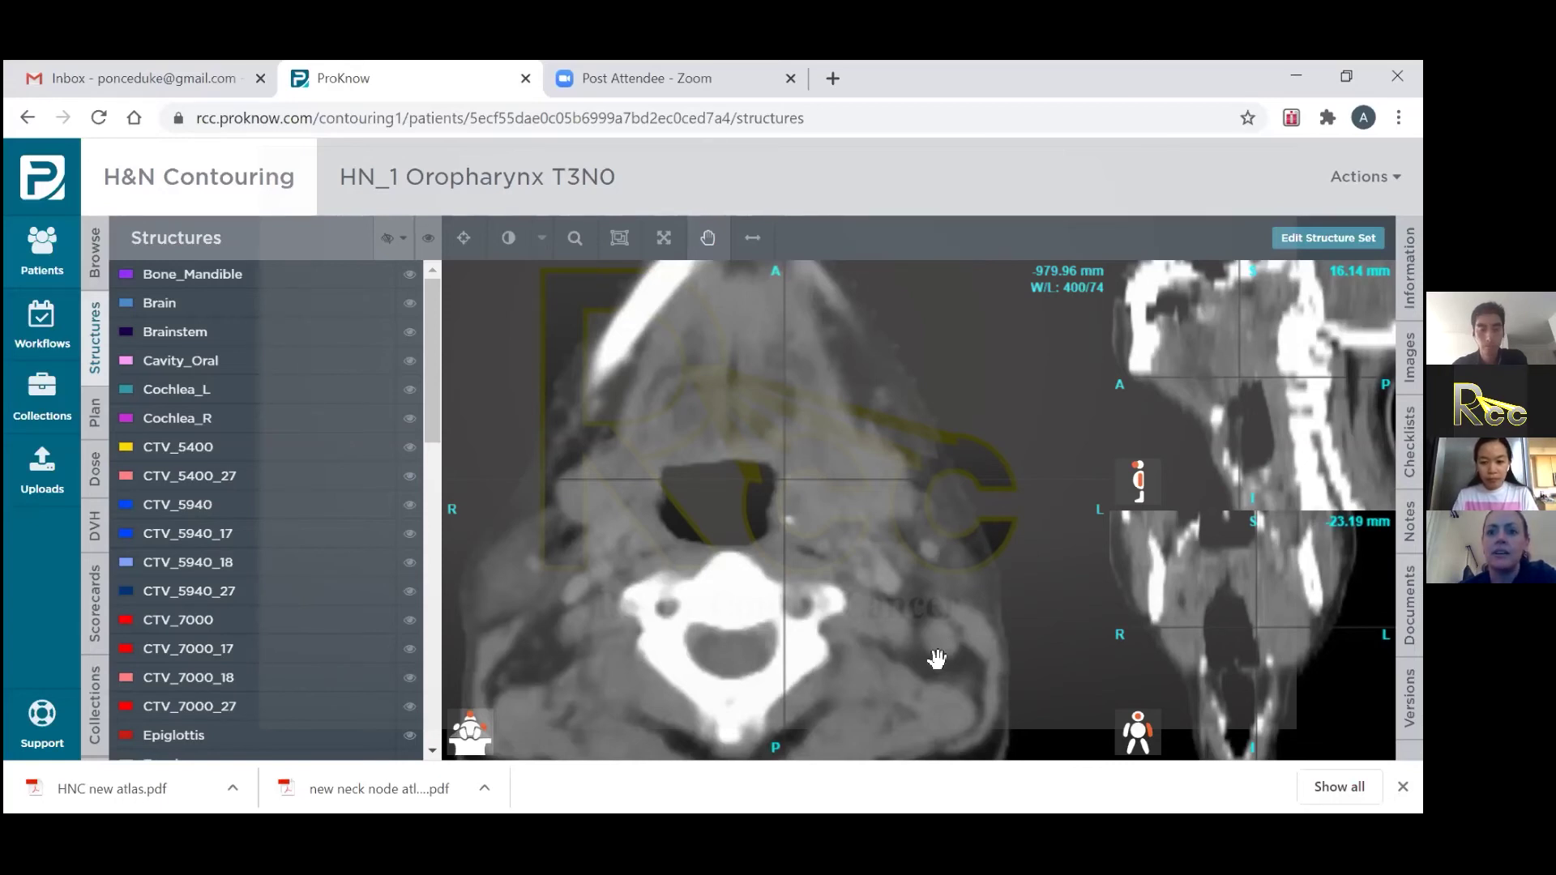
pyautogui.scroll(-10, 940, 673)
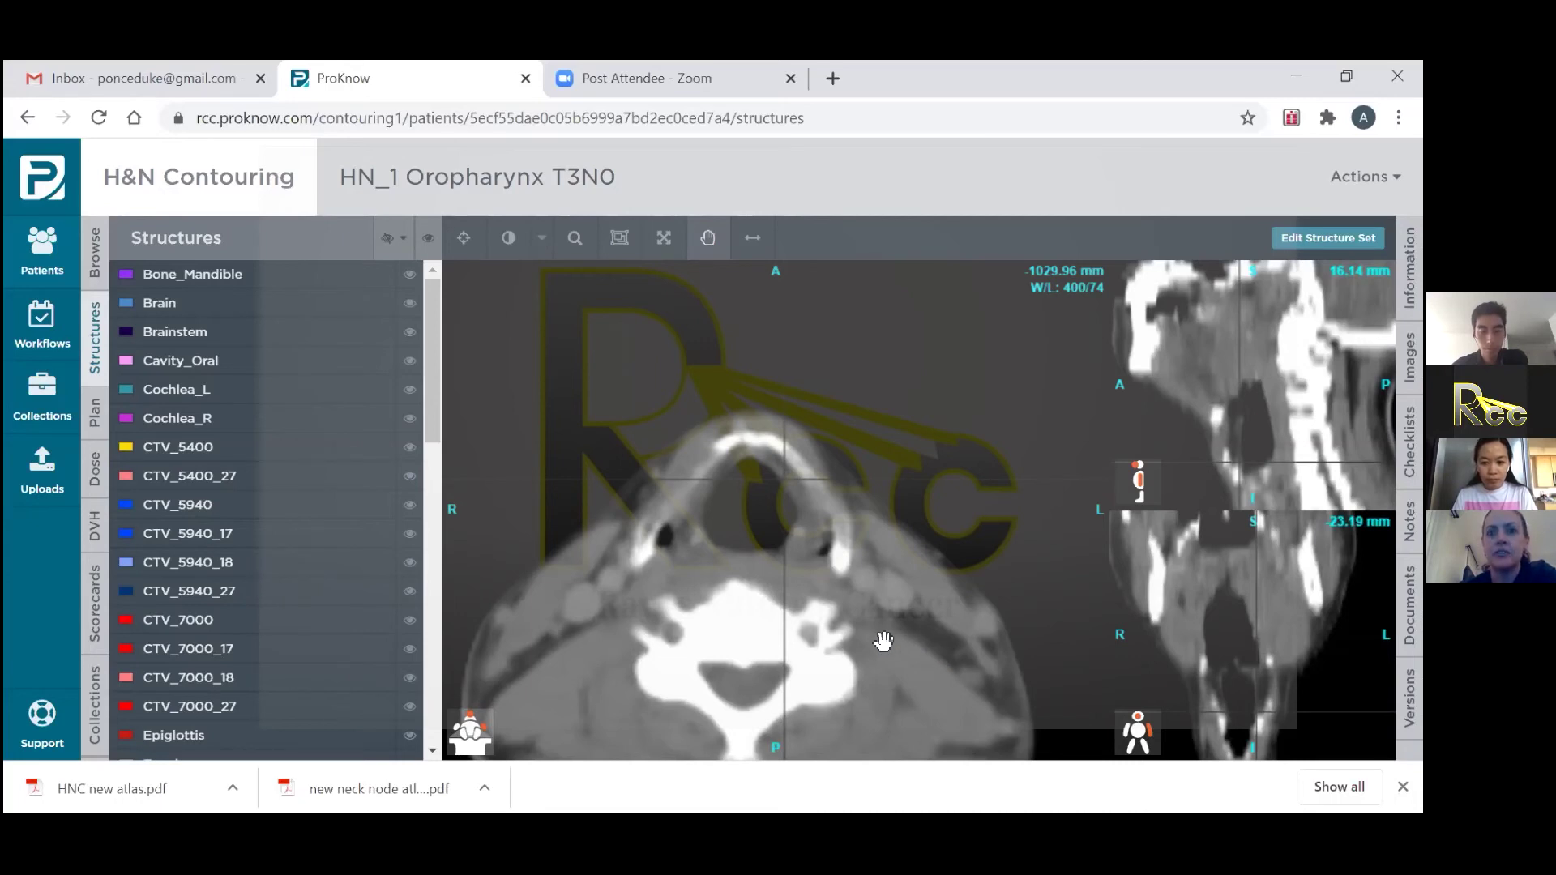
pyautogui.scroll(9, 900, 618)
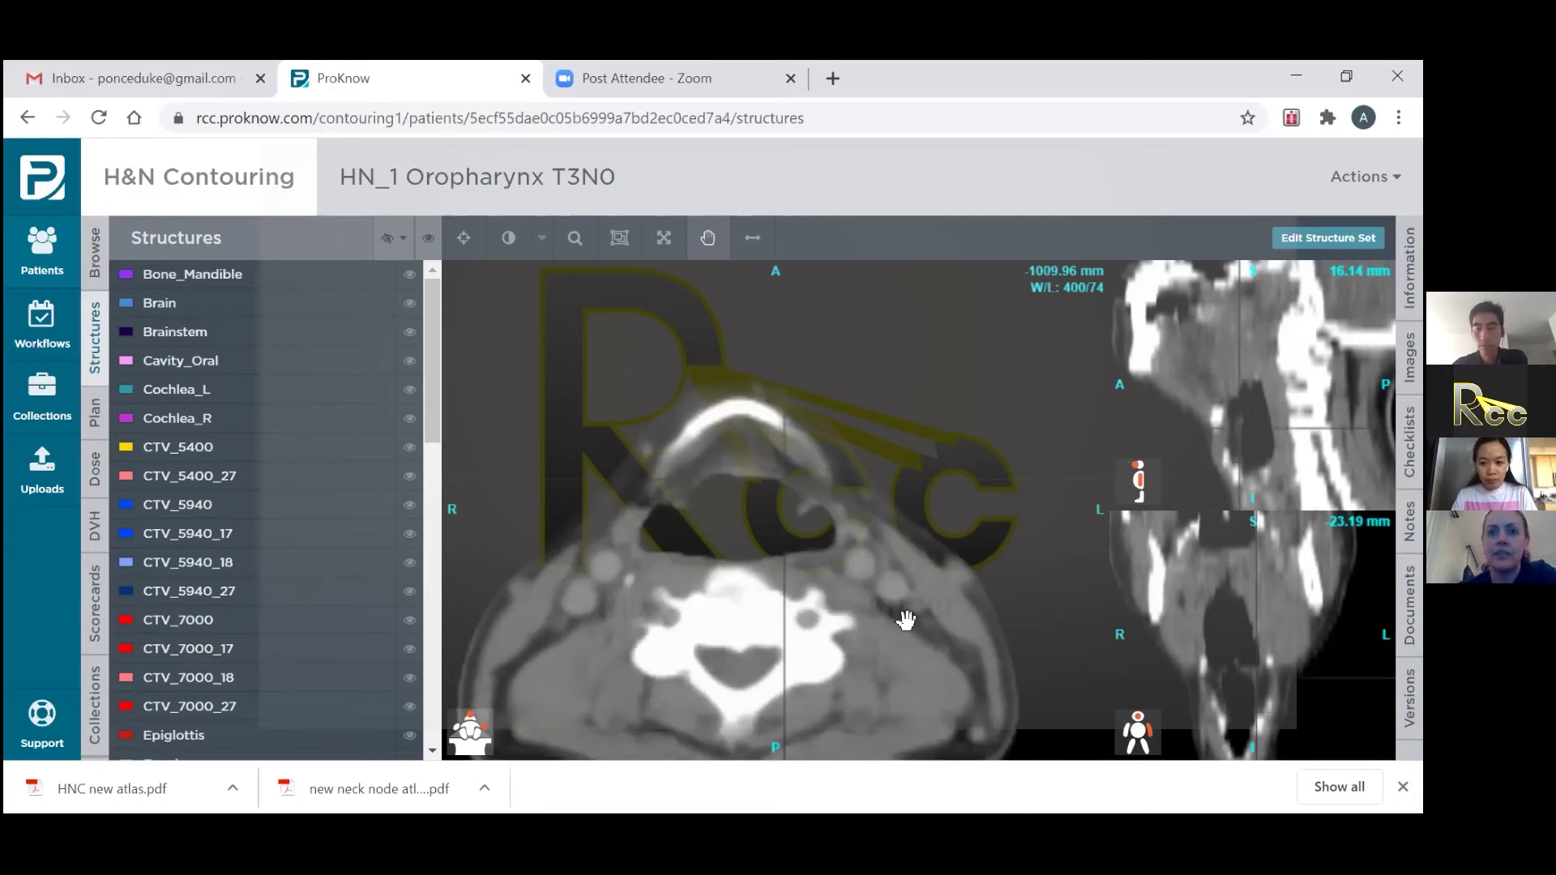
pyautogui.scroll(3, 911, 631)
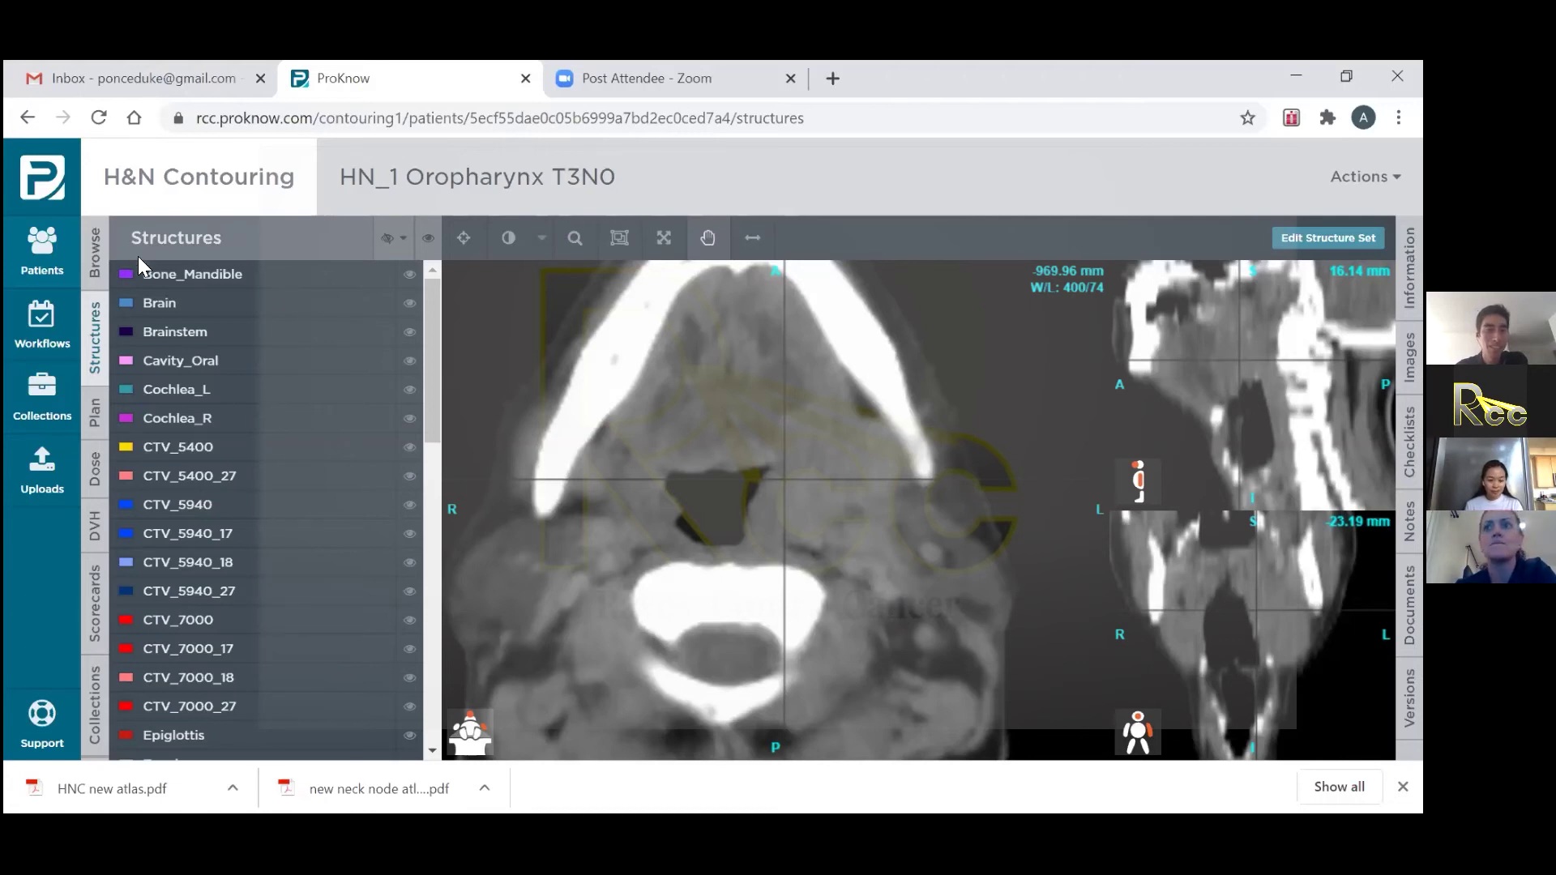
# Step: Open the HN_2 Nasopharyngeal Carcinoma T2N3 patient case and keep the contours of its TG263 Structure Set hidden on the CT
pyautogui.click(44, 251)
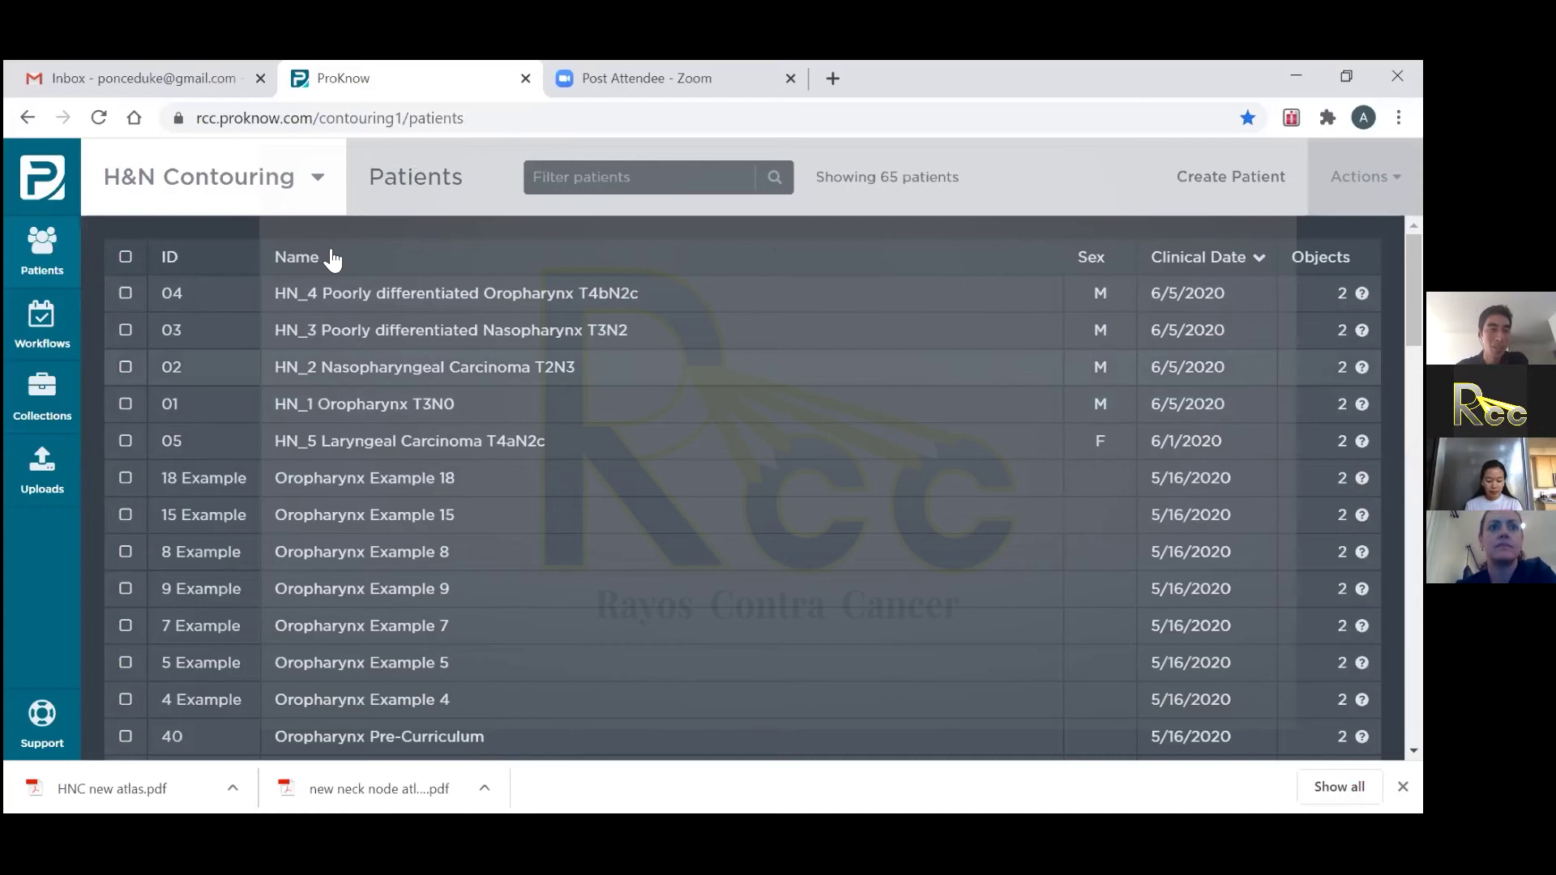
pyautogui.click(368, 369)
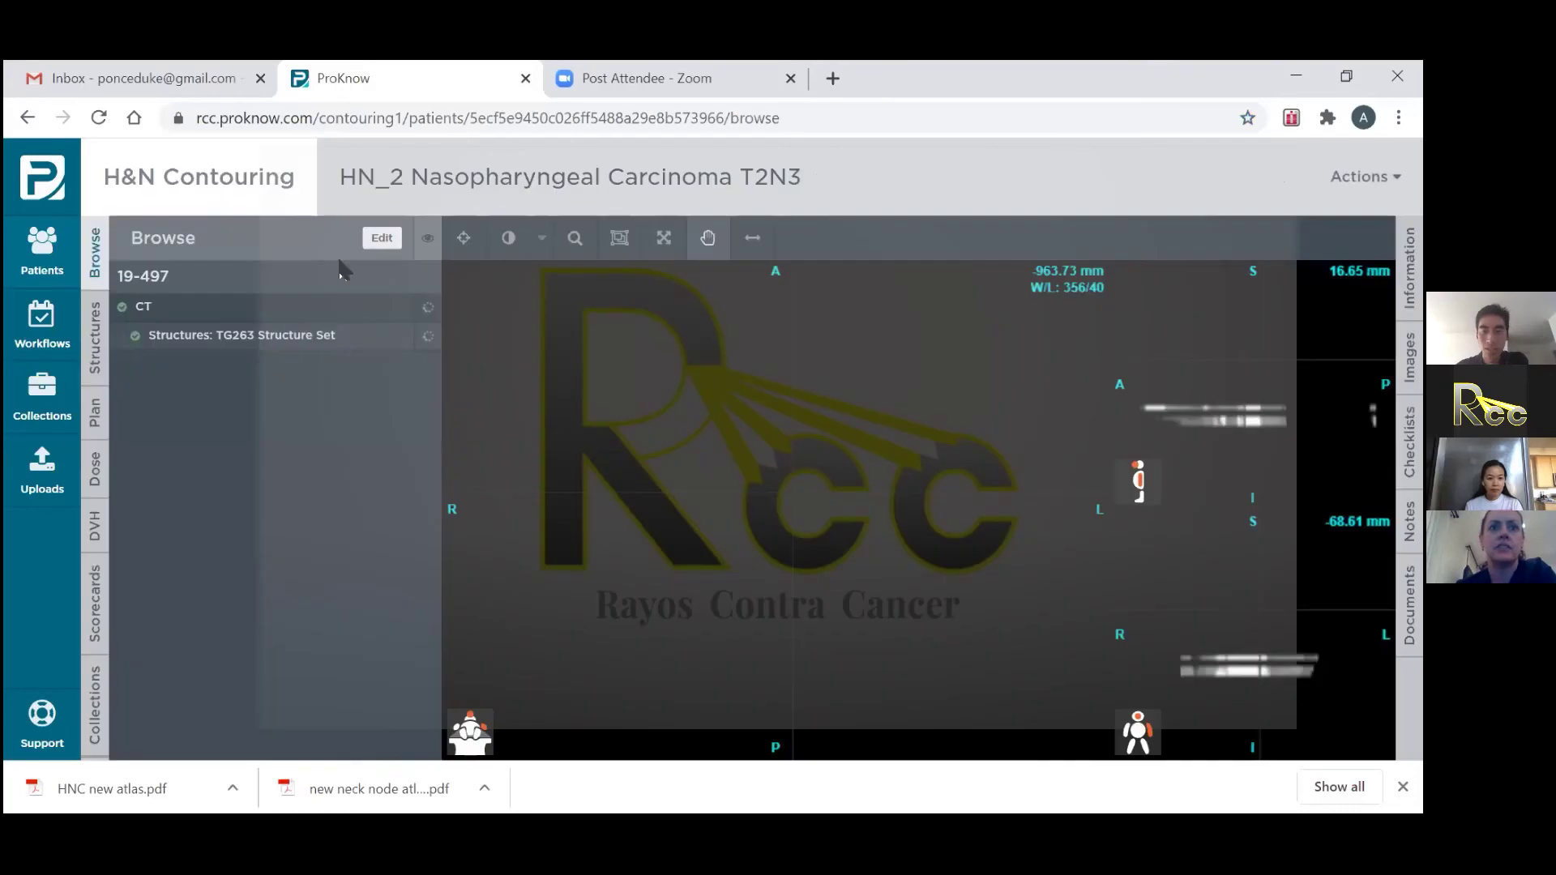
pyautogui.click(427, 241)
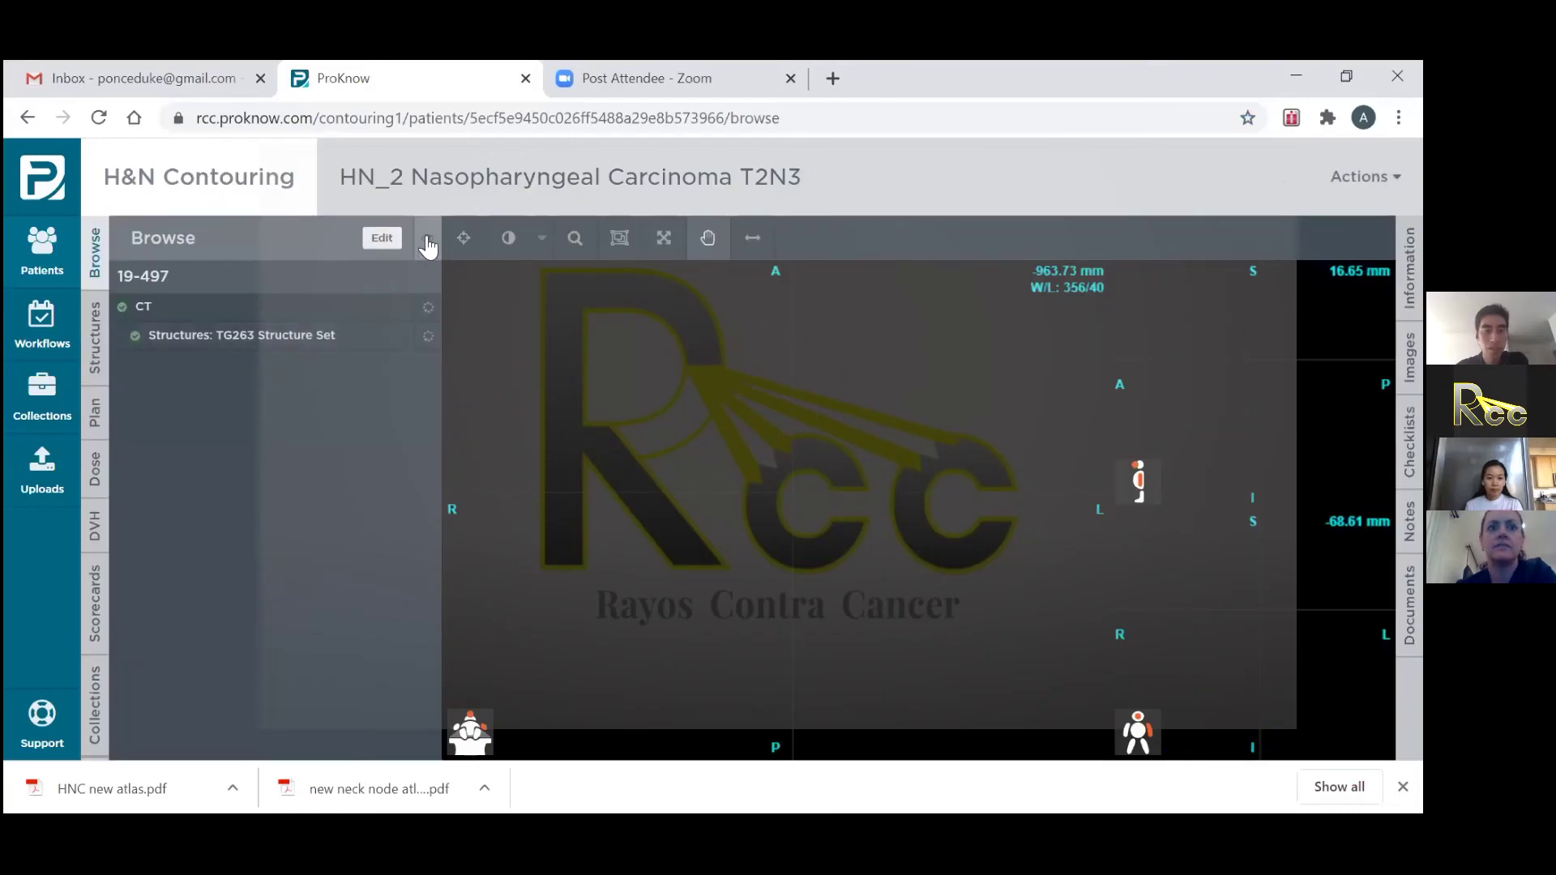
pyautogui.scroll(-5, 827, 492)
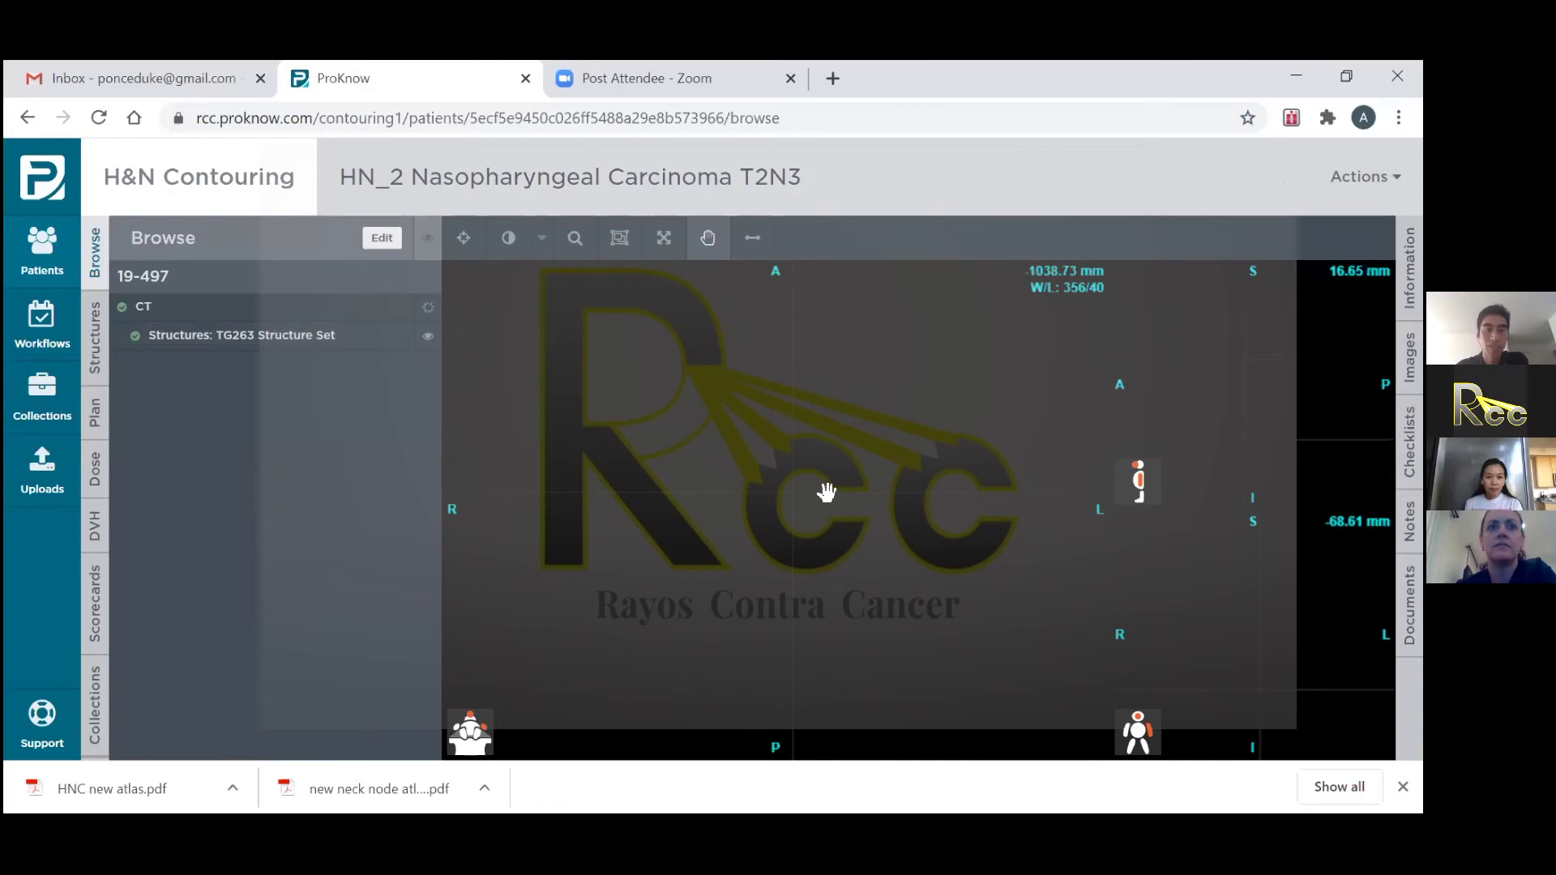
pyautogui.scroll(-7, 683, 465)
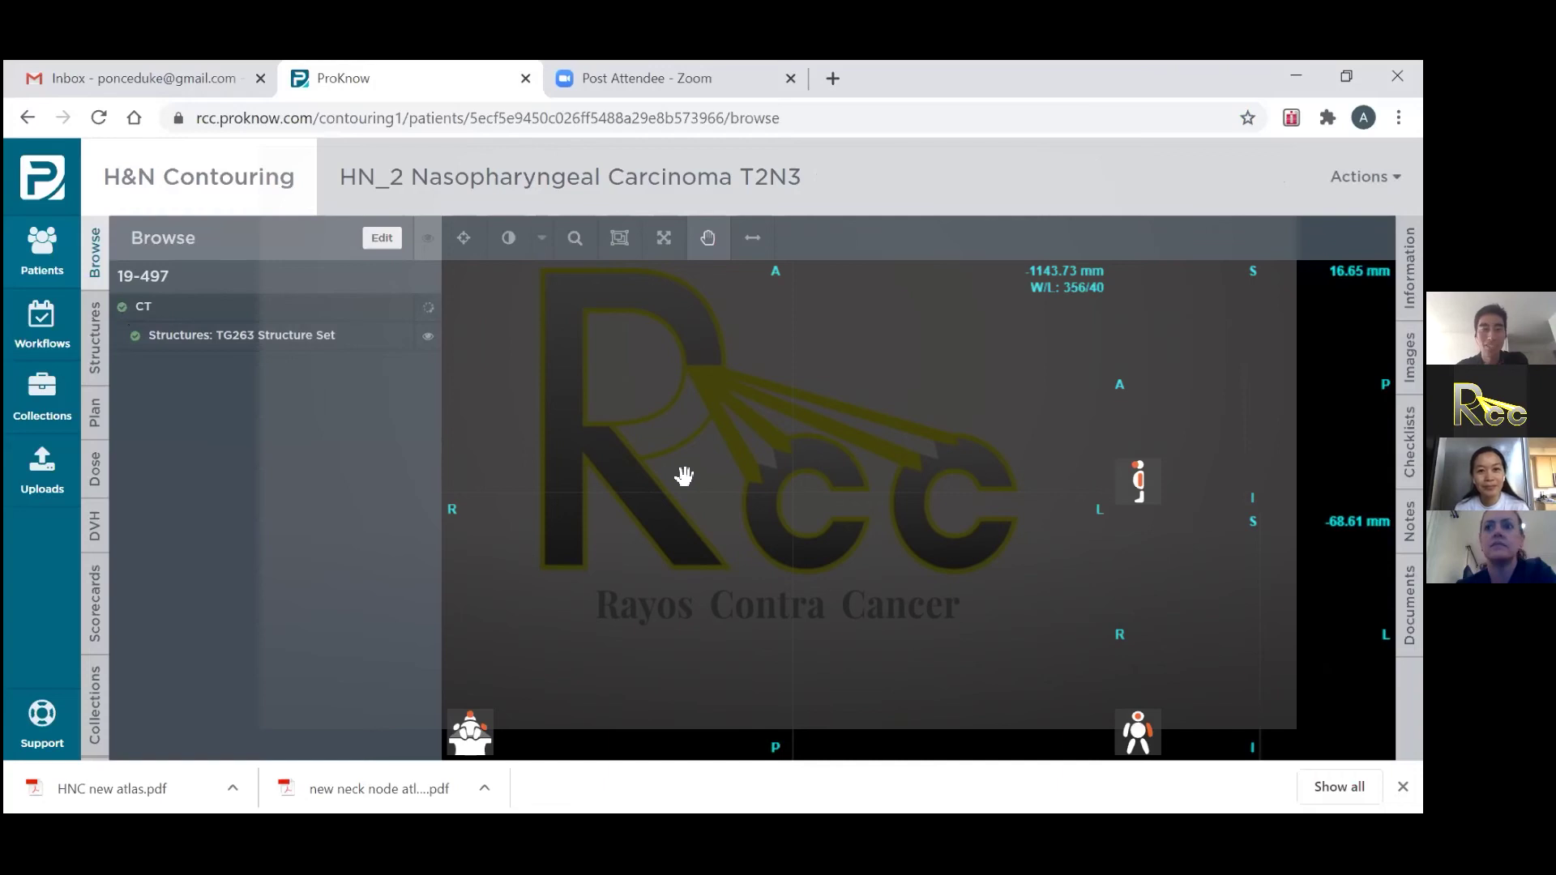
pyautogui.scroll(8, 683, 475)
pyautogui.scroll(4, 685, 474)
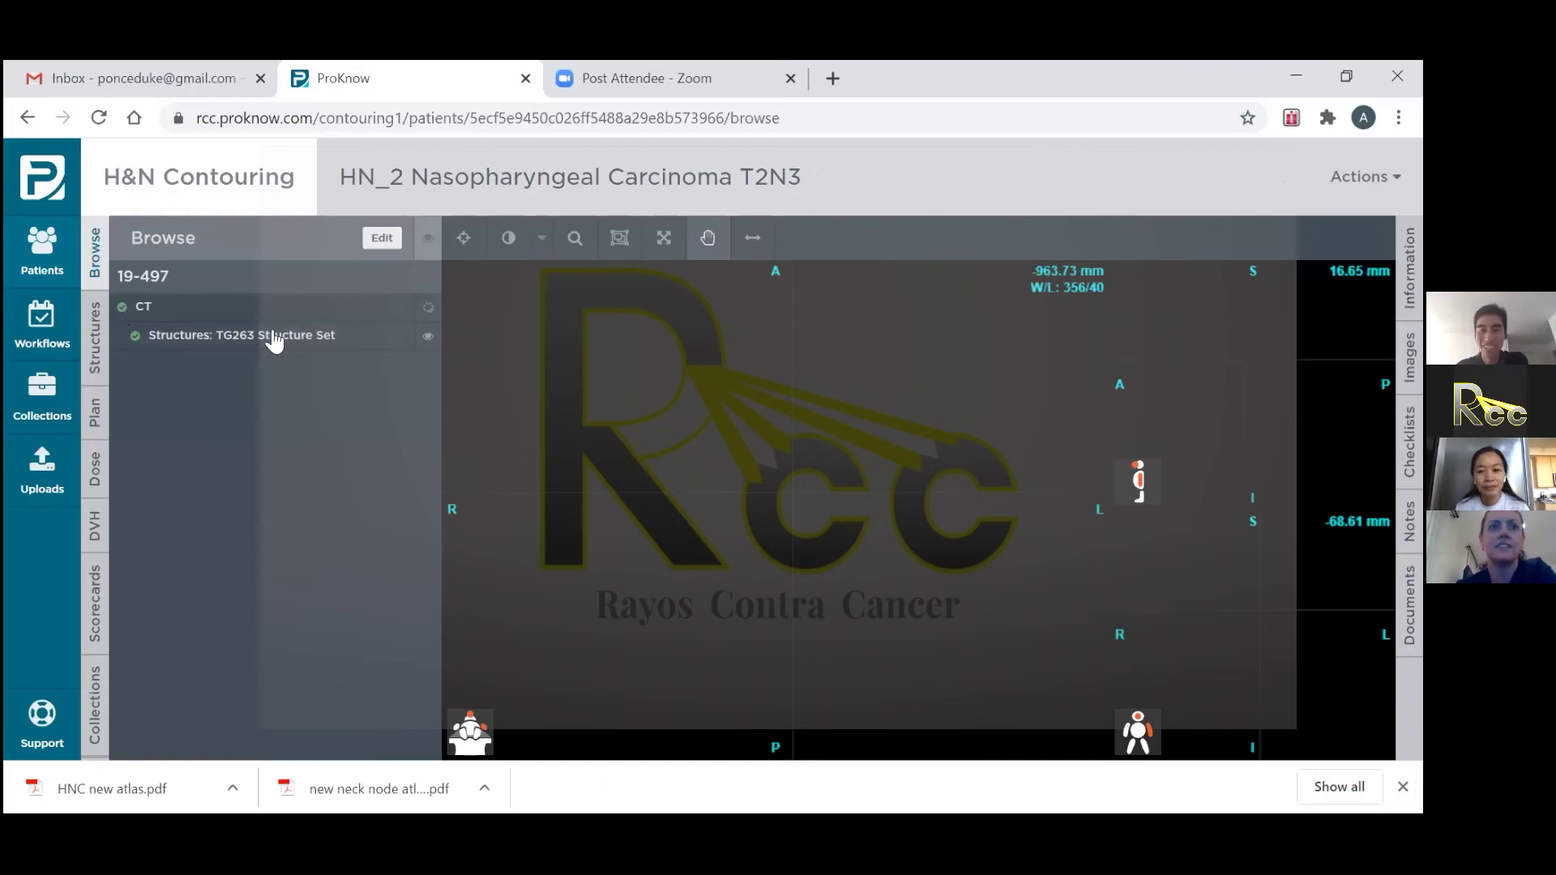
pyautogui.click(426, 337)
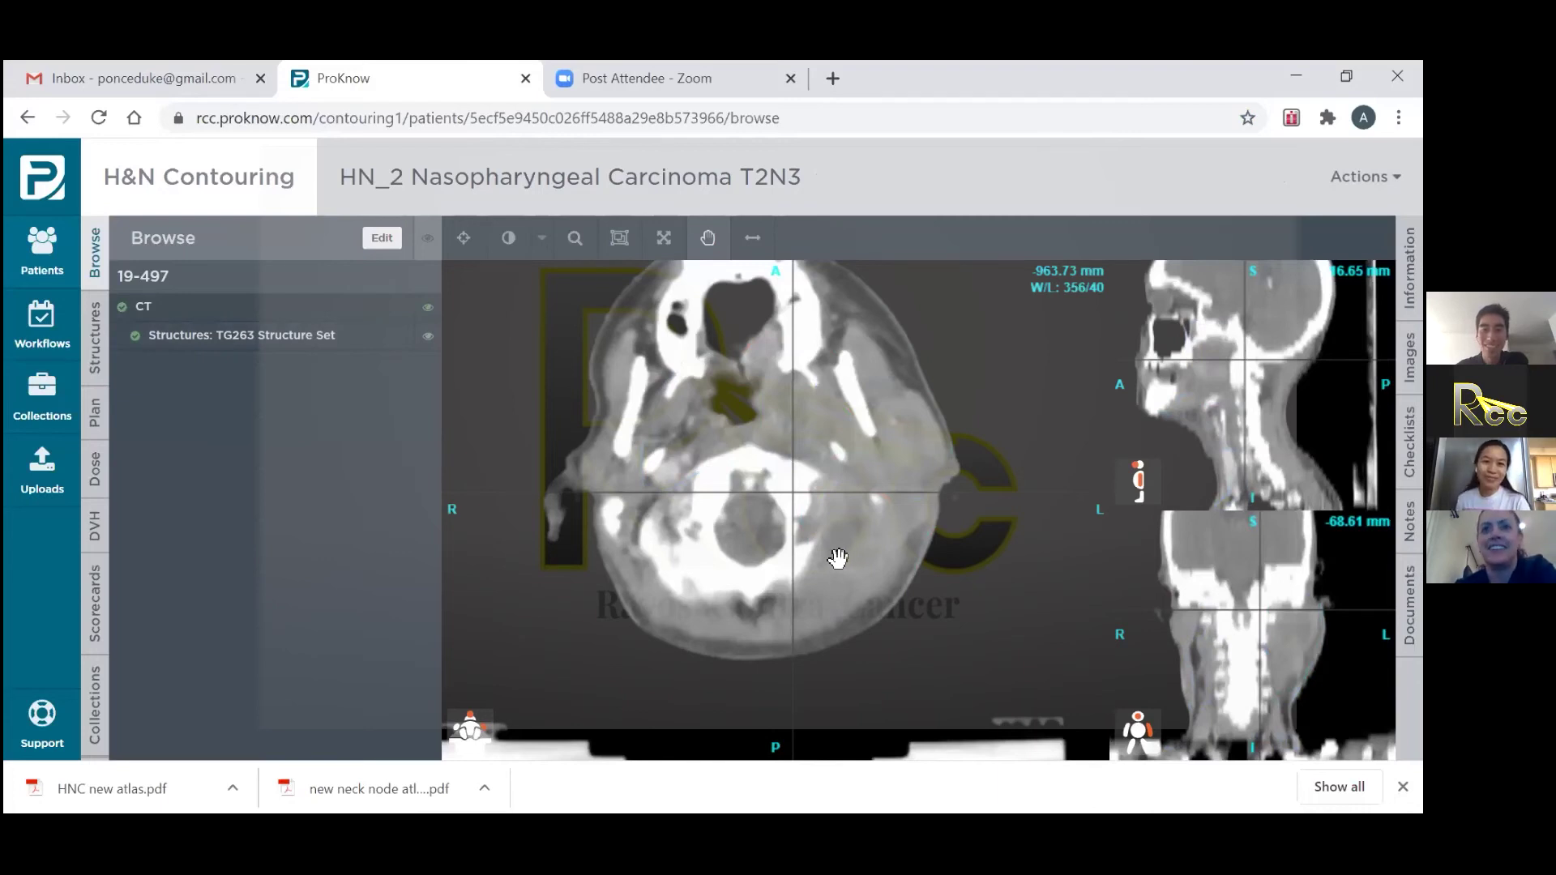
# Step: Survey the HN_2 axial CT slices from the upper jaw down to the supraclavicular neck, and read the case's clinical notes
pyautogui.scroll(-5, 838, 558)
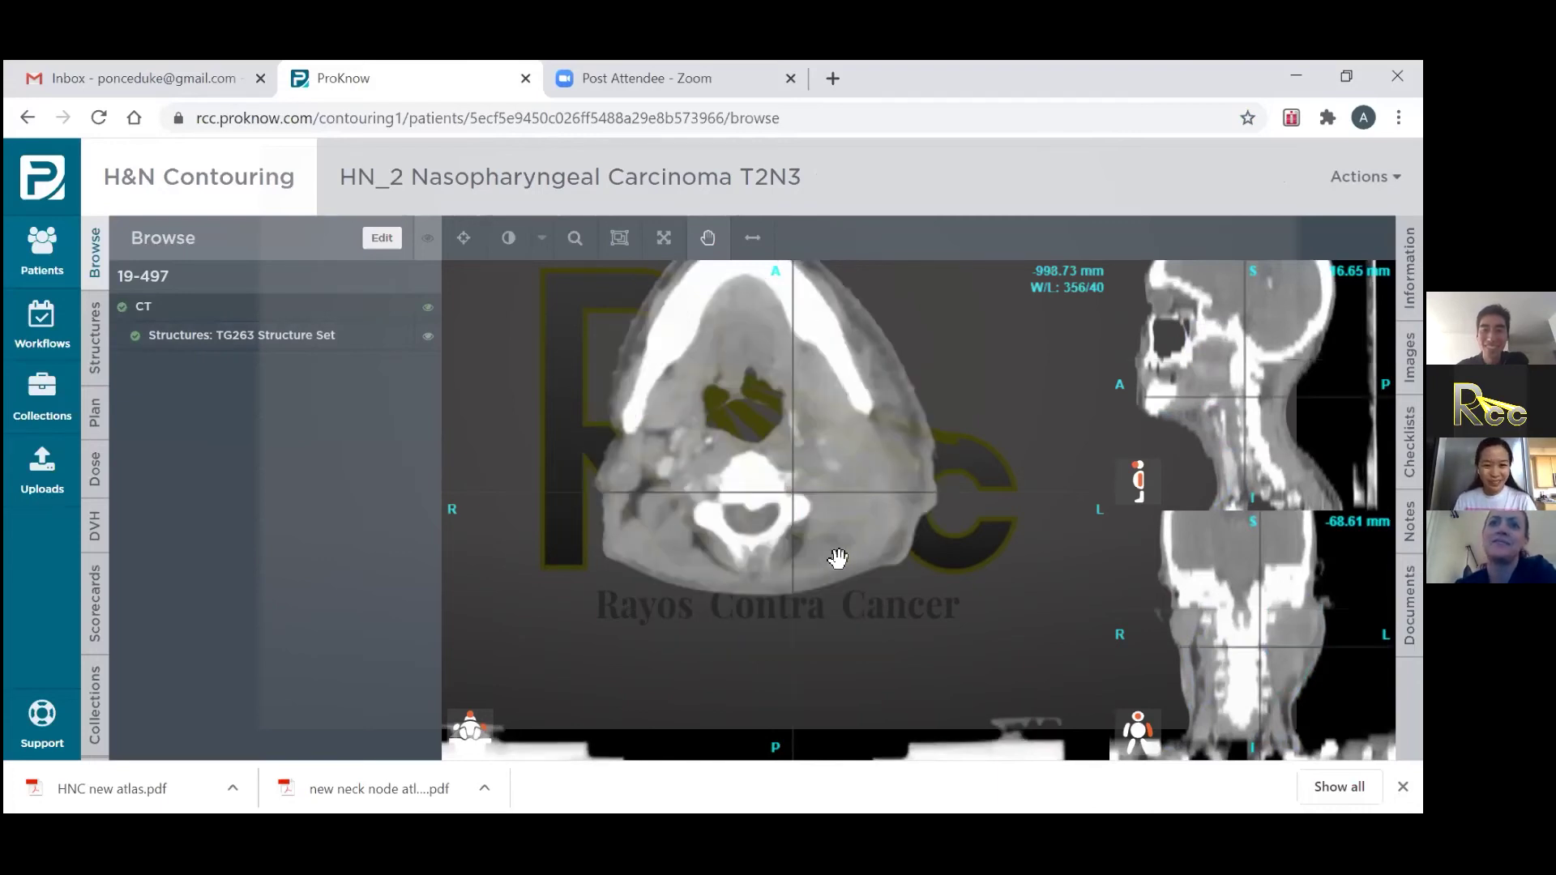
pyautogui.scroll(-7, 837, 558)
pyautogui.scroll(-5, 838, 558)
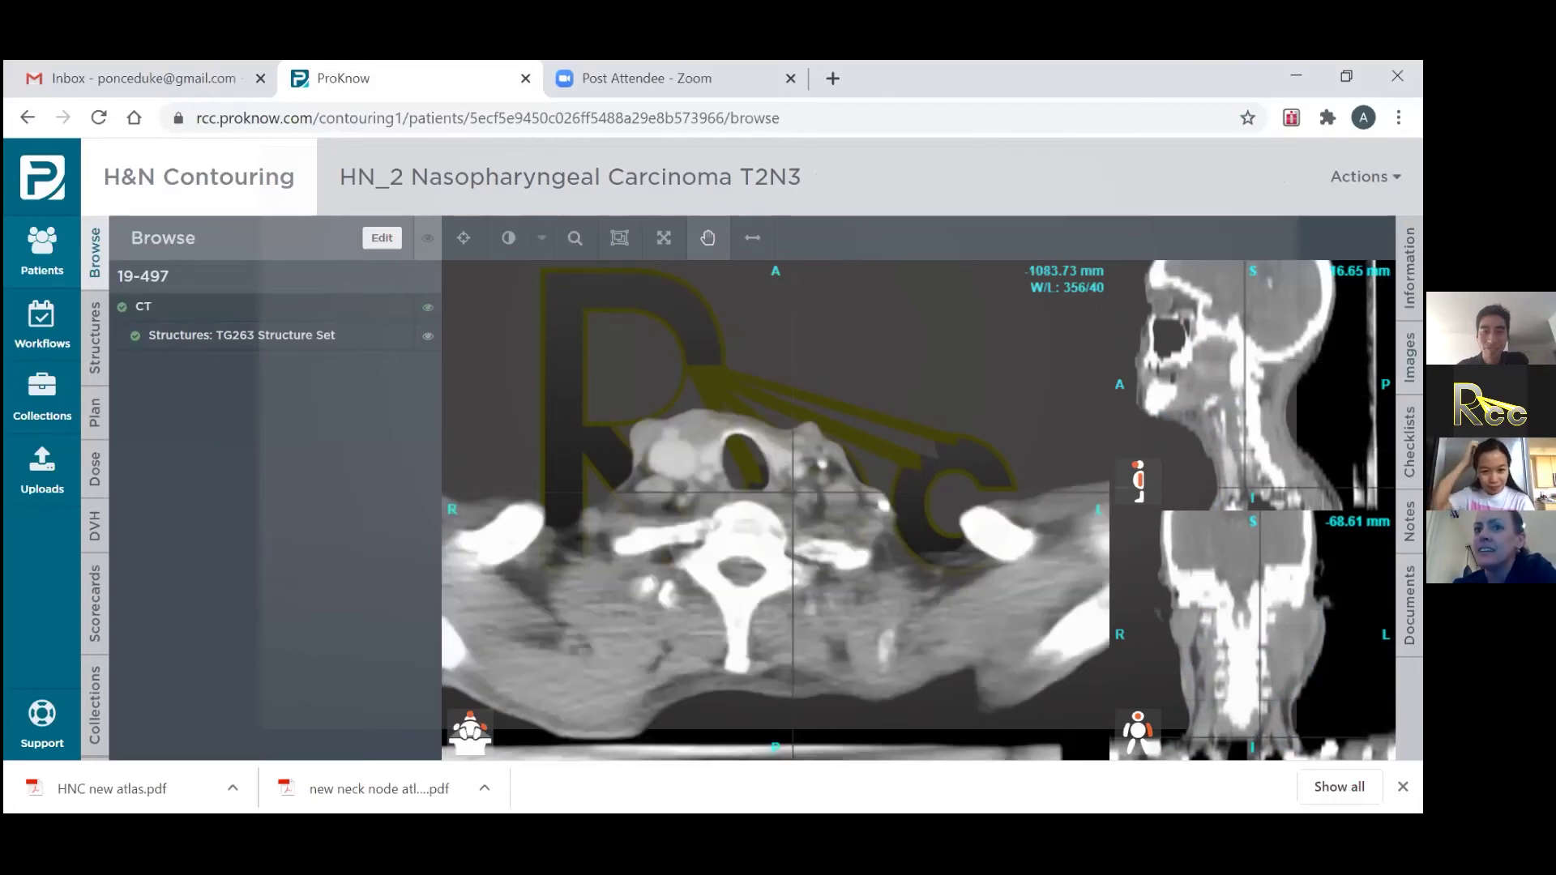
pyautogui.click(1409, 521)
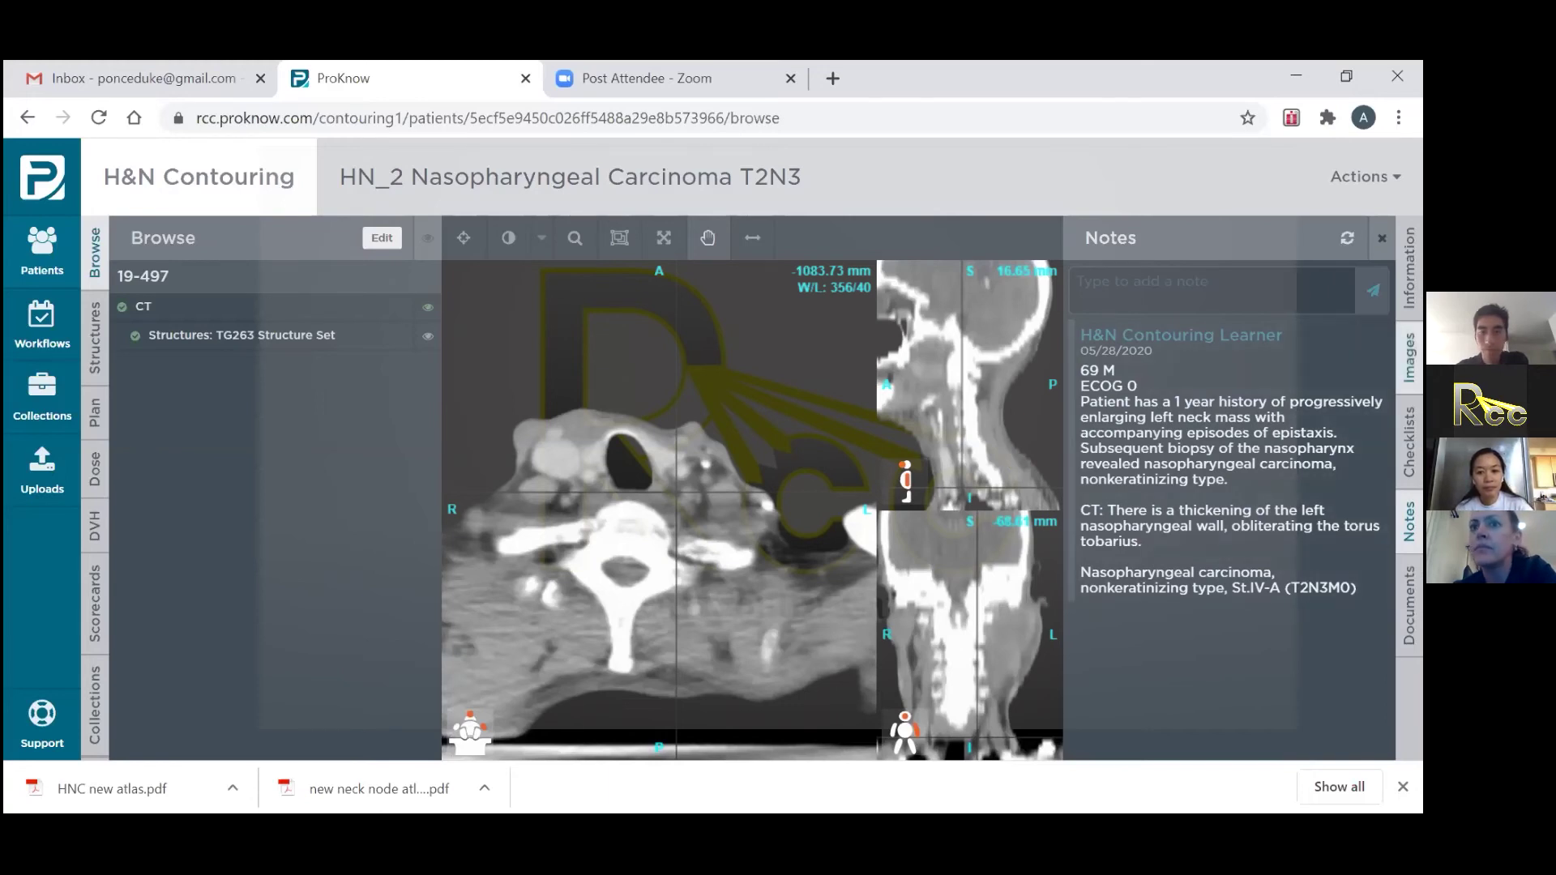
pyautogui.click(1409, 521)
# Step: Close the clinical notes and examine the nasopharynx and its left wall on the axial CT slices just below the skull base
pyautogui.scroll(10, 887, 549)
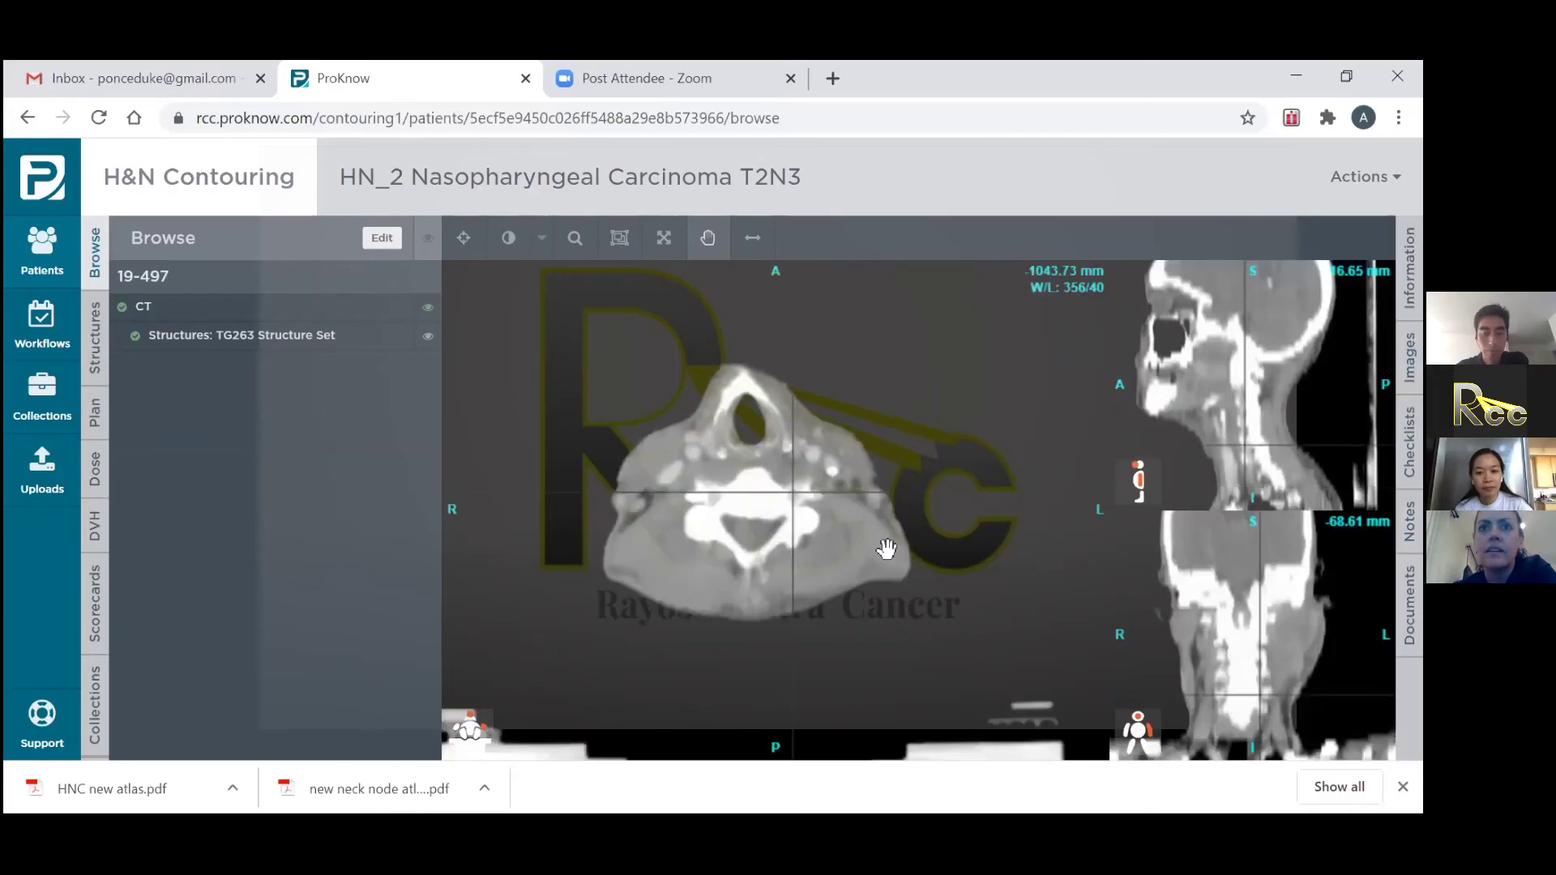
pyautogui.scroll(10, 886, 550)
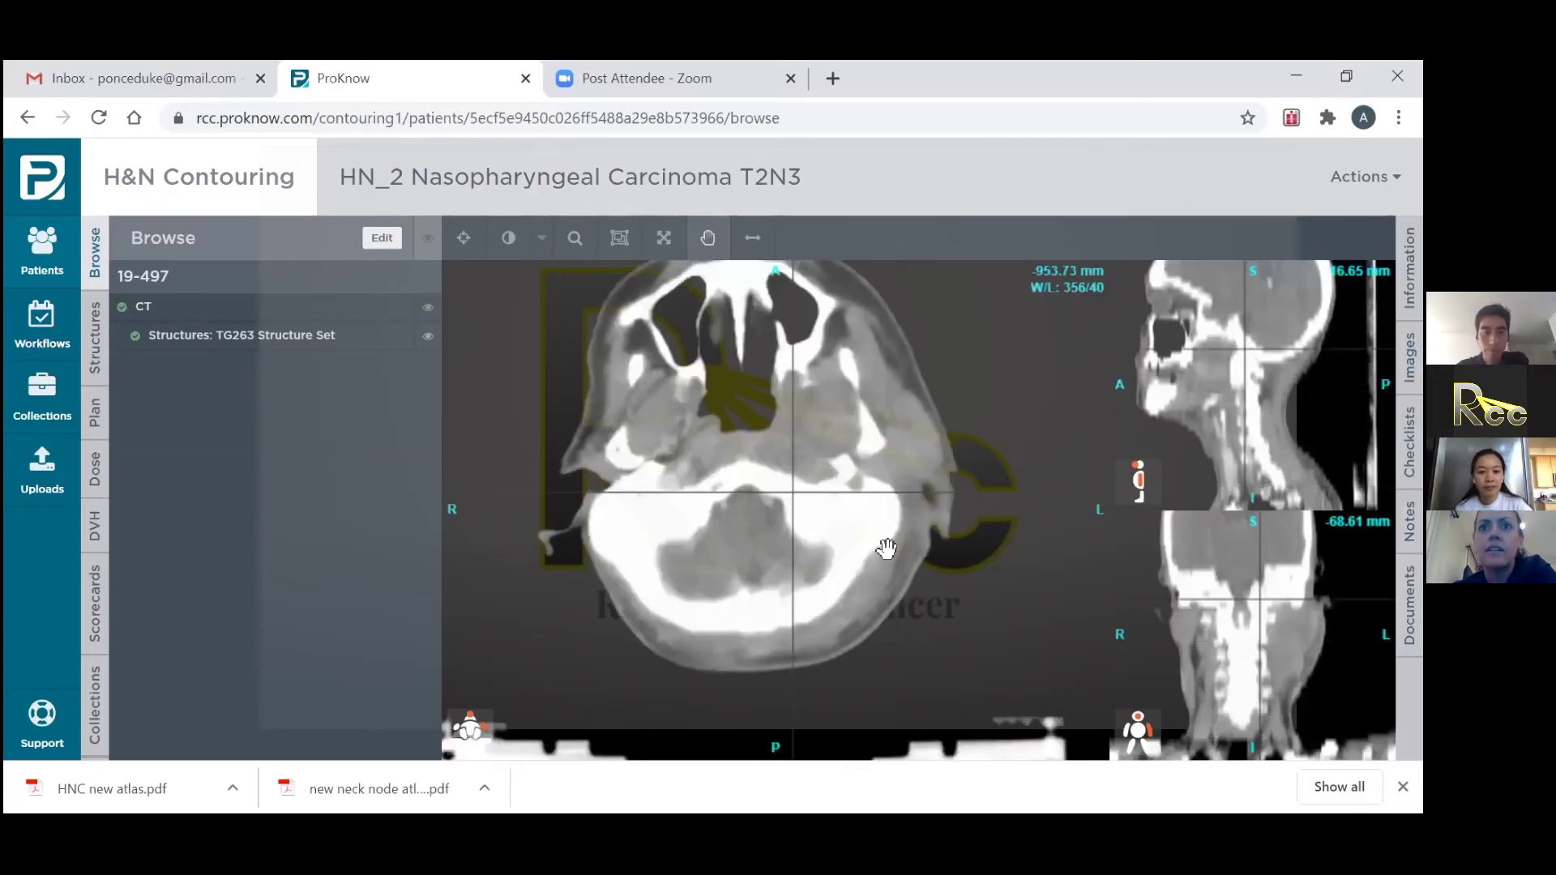
pyautogui.scroll(10, 886, 549)
pyautogui.scroll(-2, 886, 549)
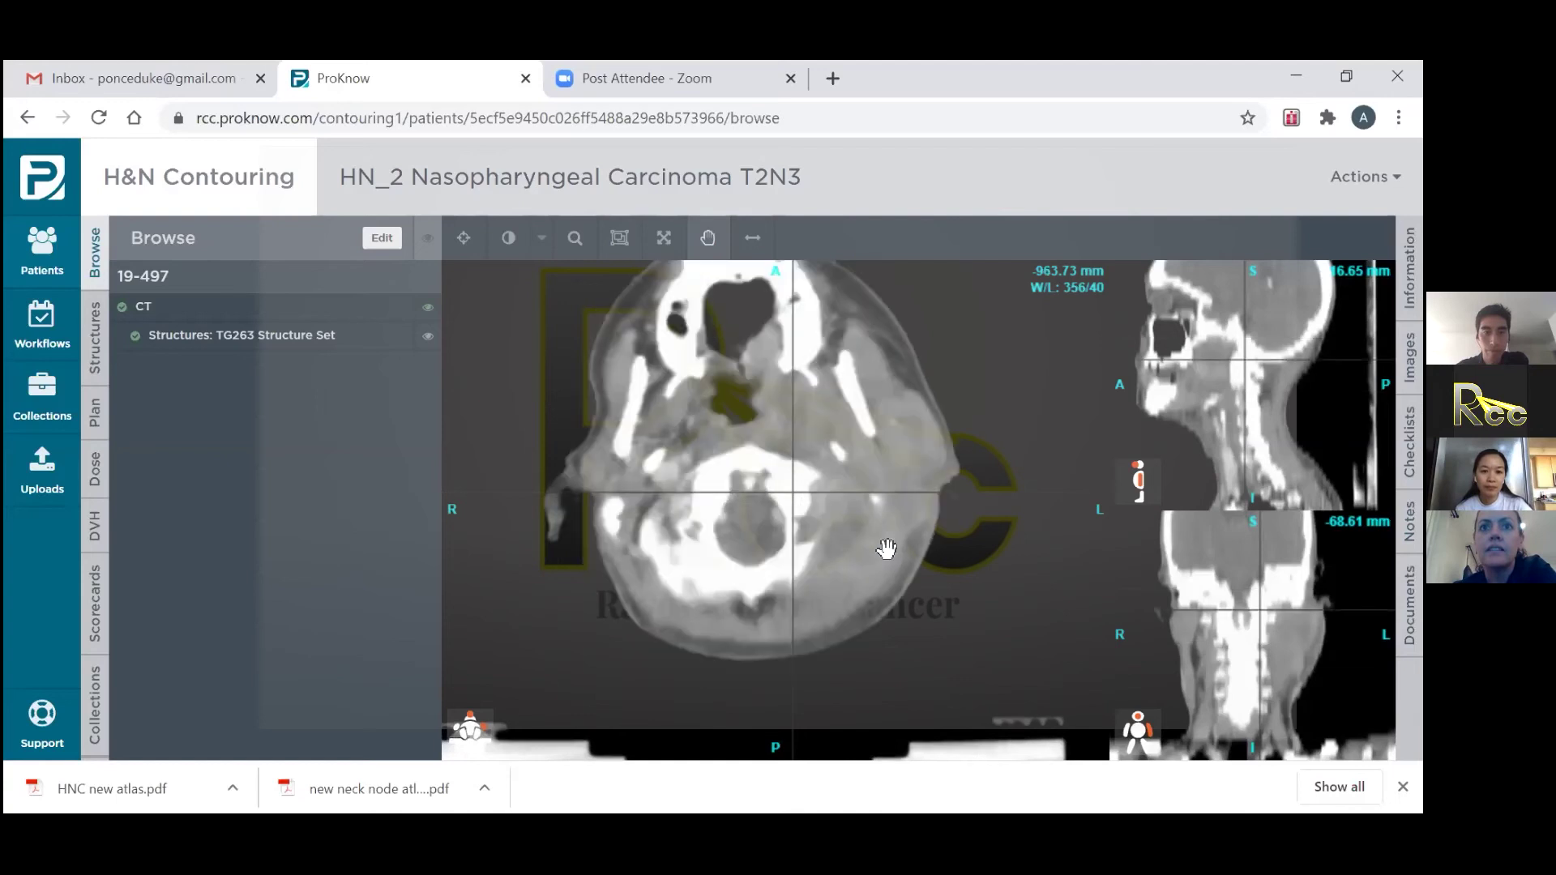
pyautogui.scroll(-1, 875, 538)
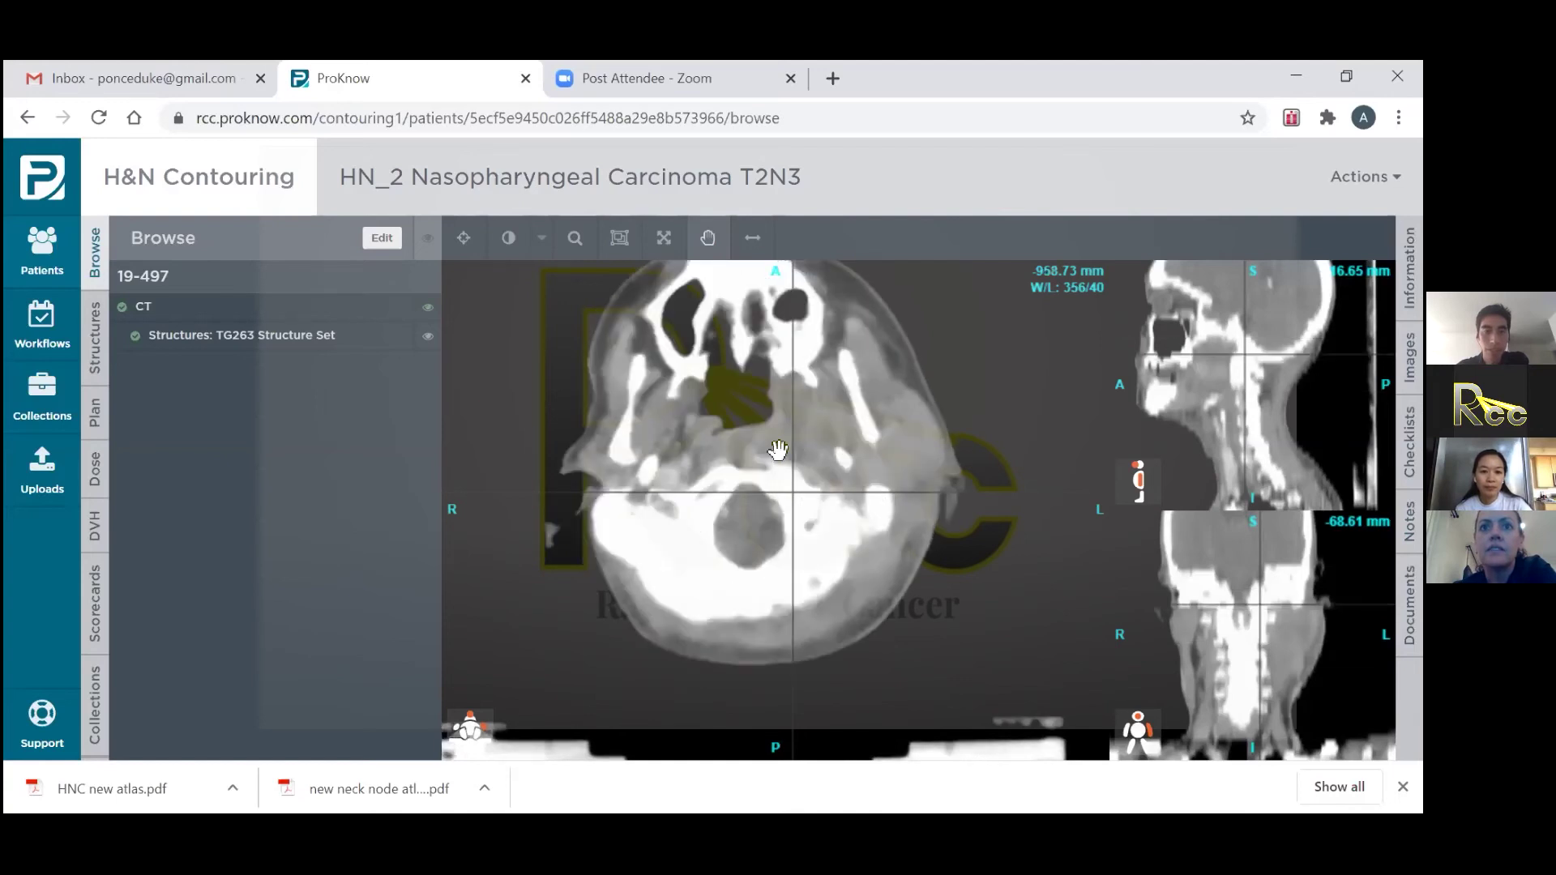
pyautogui.scroll(2, 778, 414)
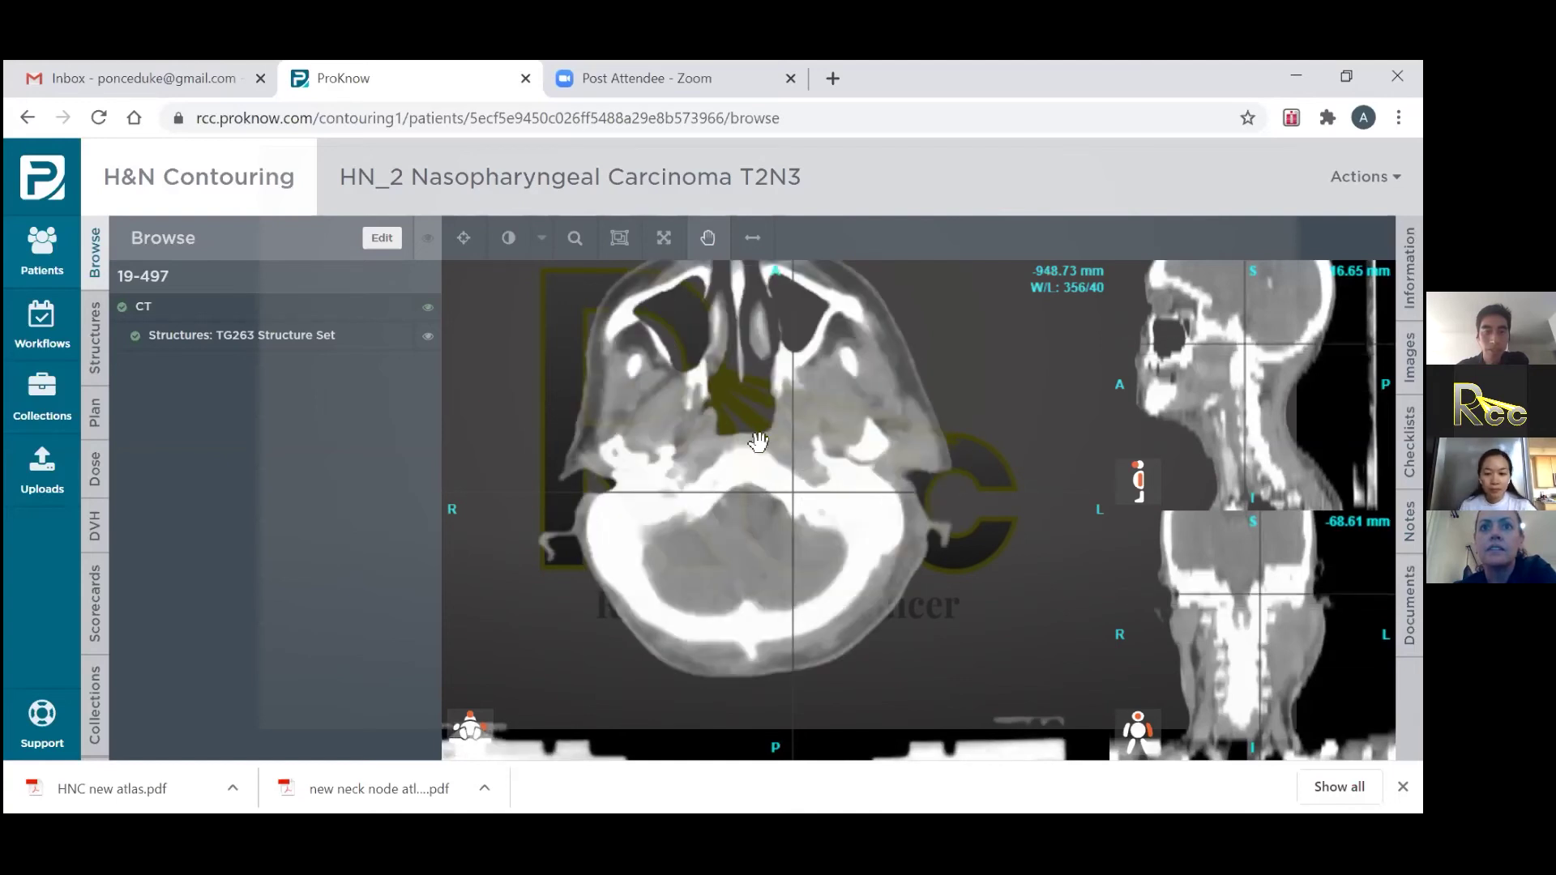
pyautogui.scroll(-1, 805, 474)
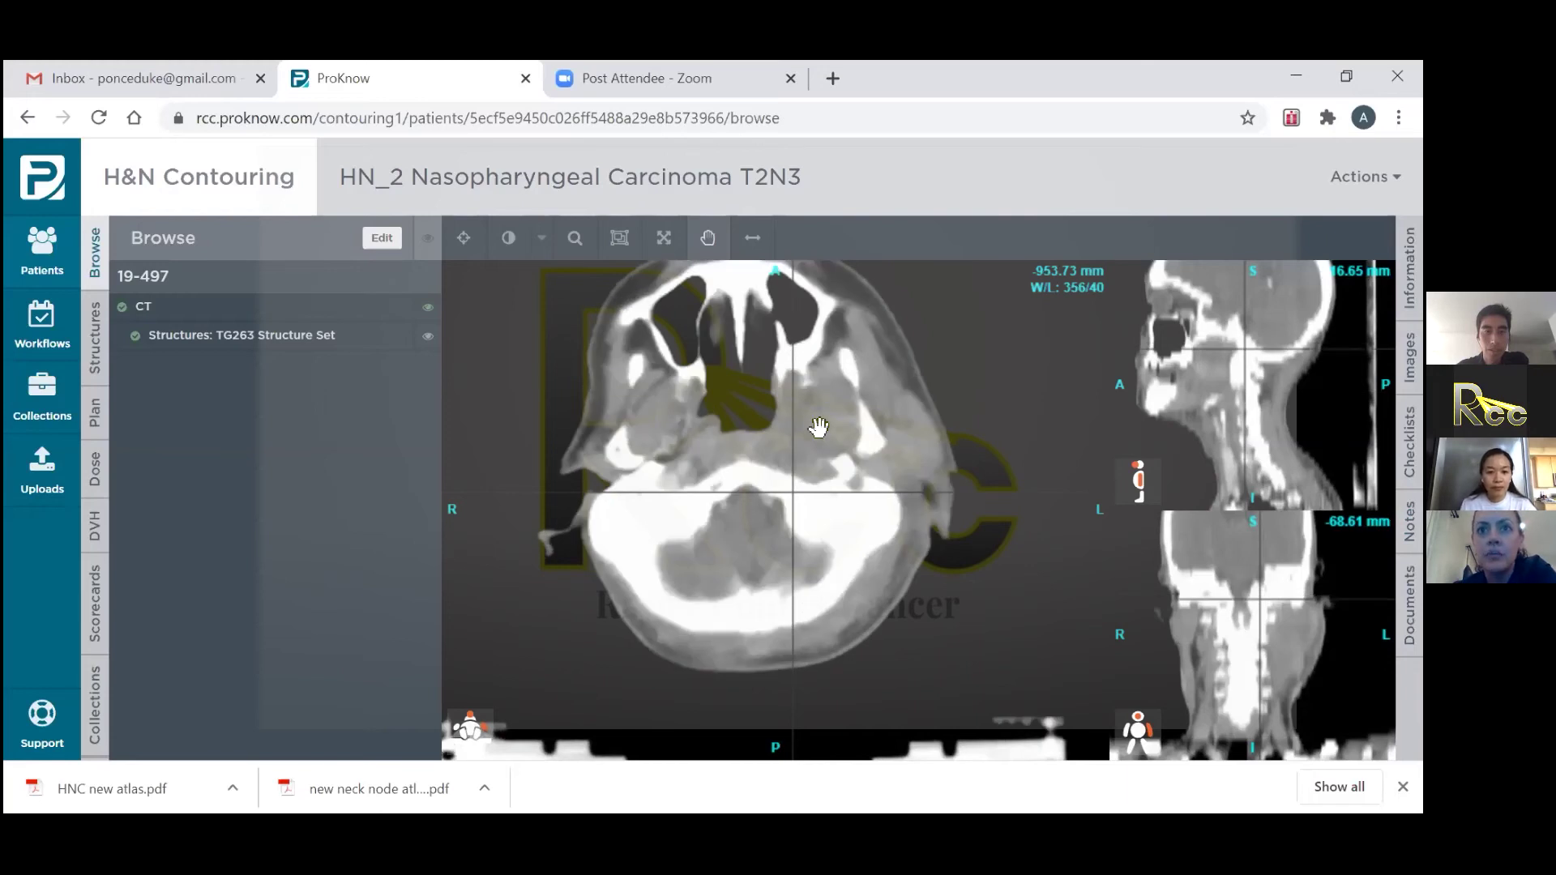
pyautogui.scroll(-1, 802, 436)
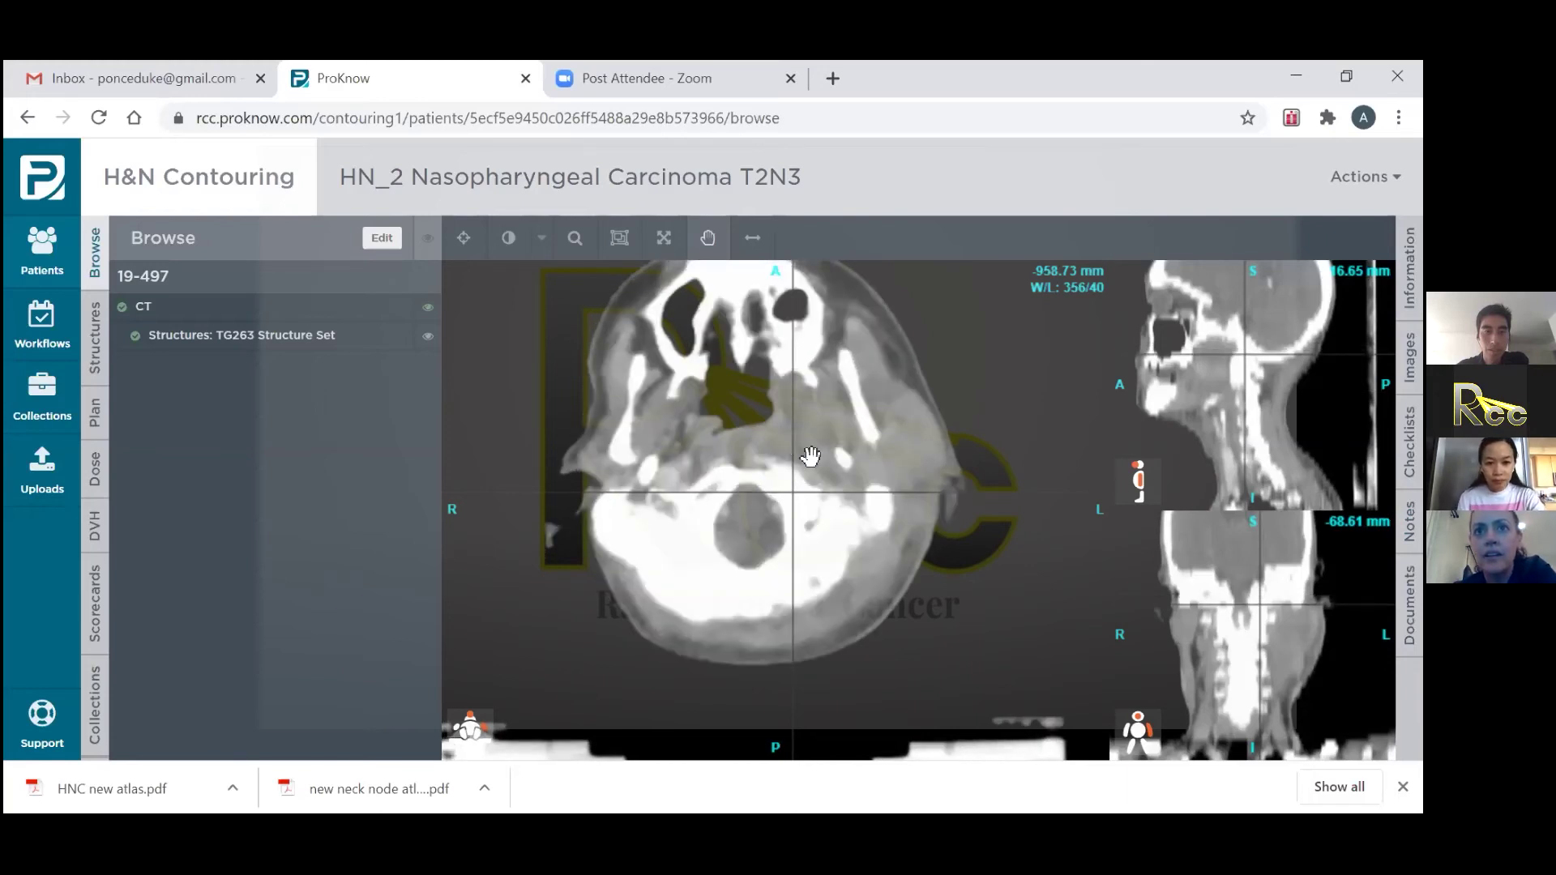
pyautogui.scroll(2, 807, 454)
# Step: Trace the left pharyngeal wall and parapharyngeal space on the axial CT slices between the upper jaw and the mandibular body
pyautogui.scroll(-4, 813, 457)
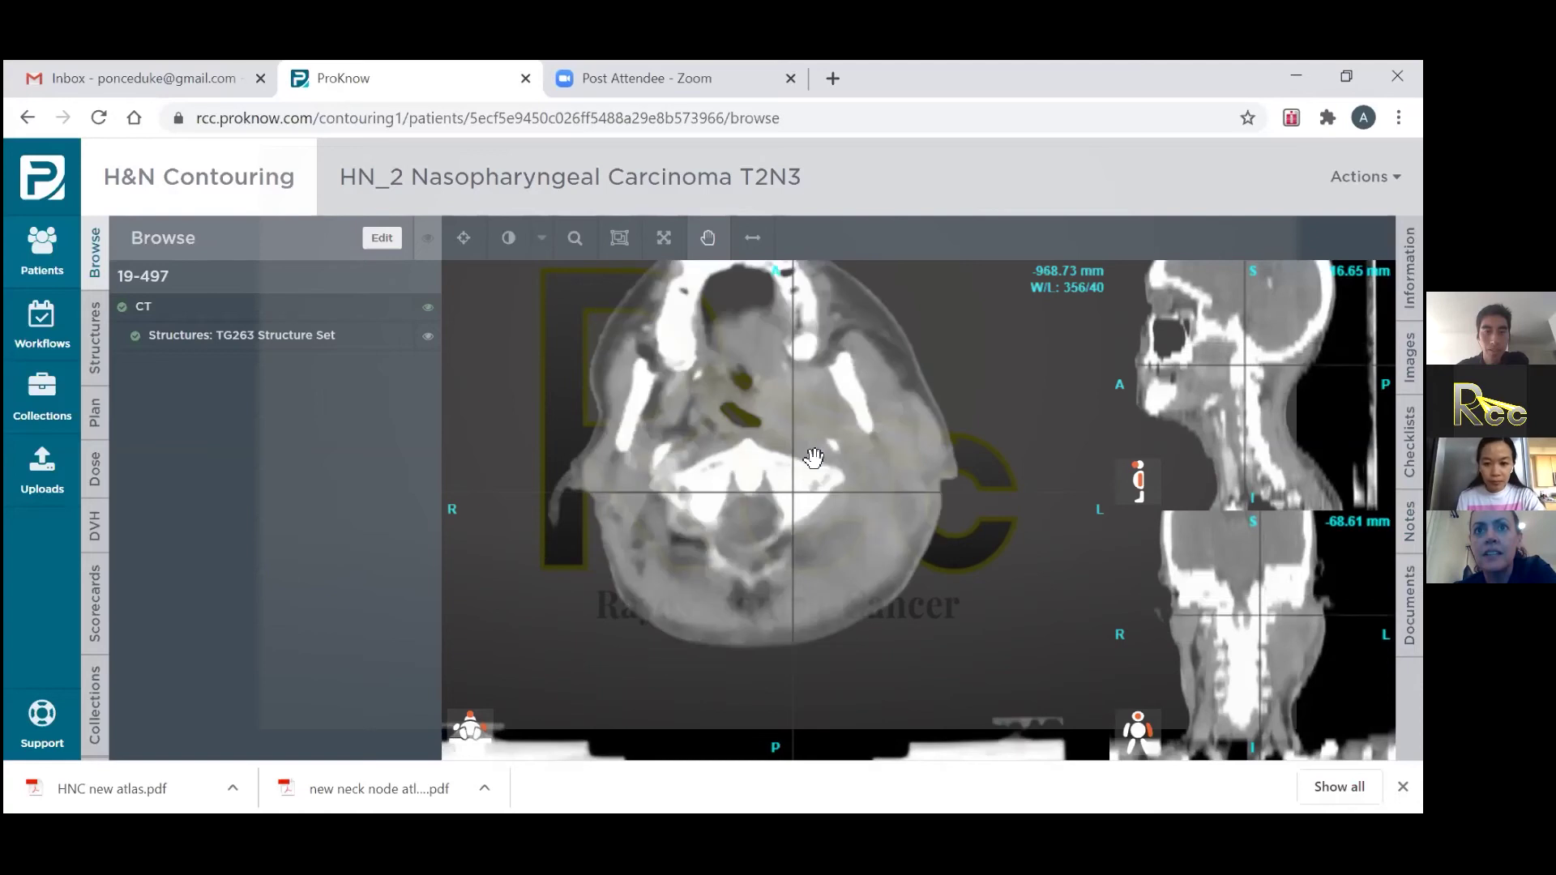
pyautogui.scroll(-1, 814, 458)
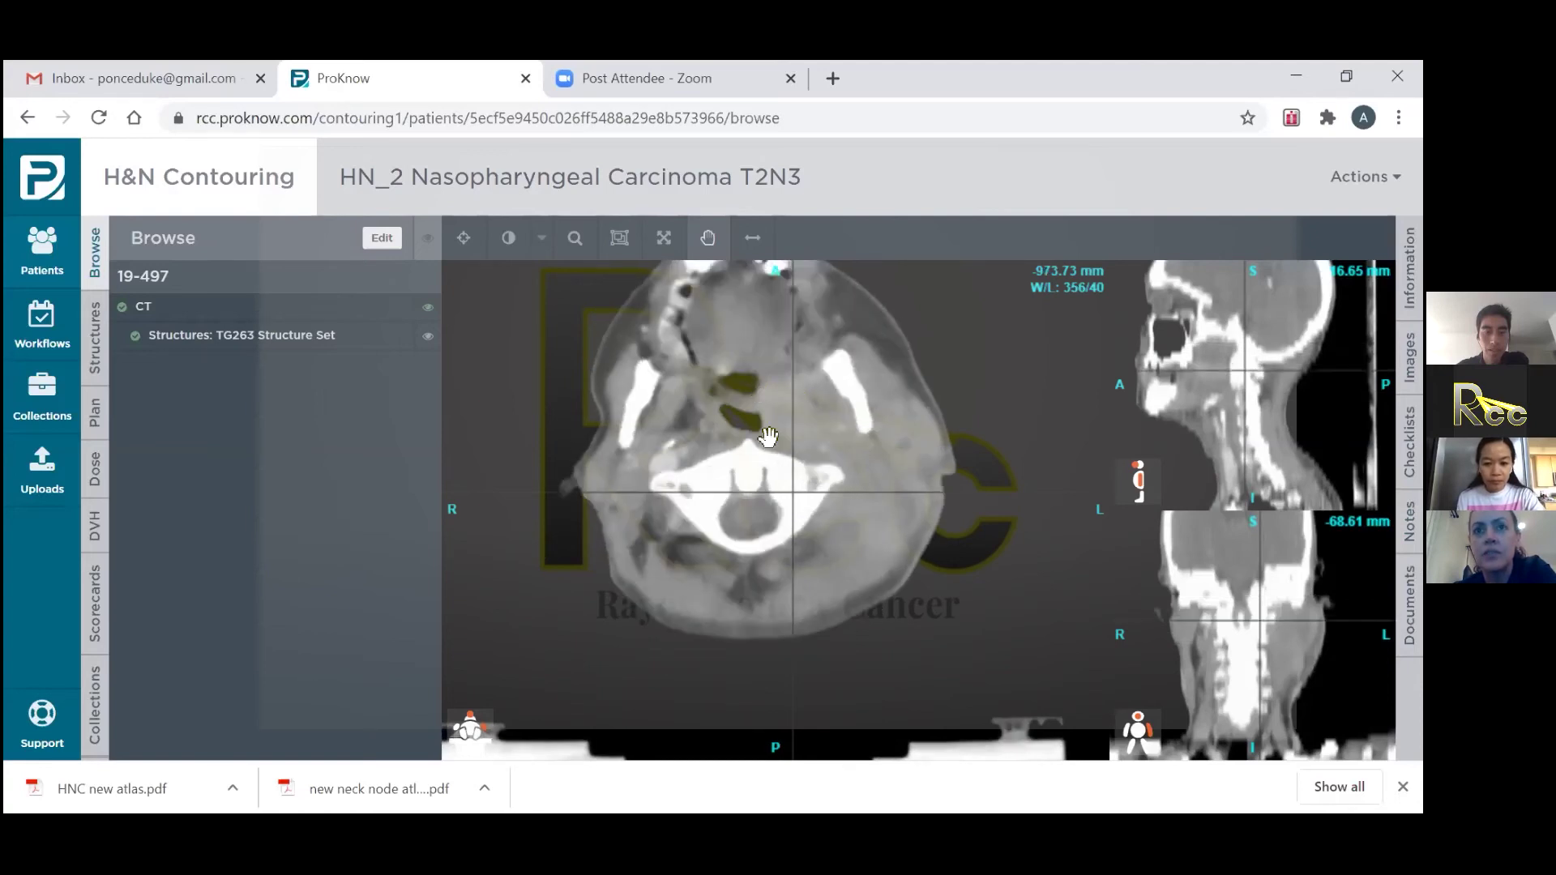
pyautogui.scroll(-1, 770, 413)
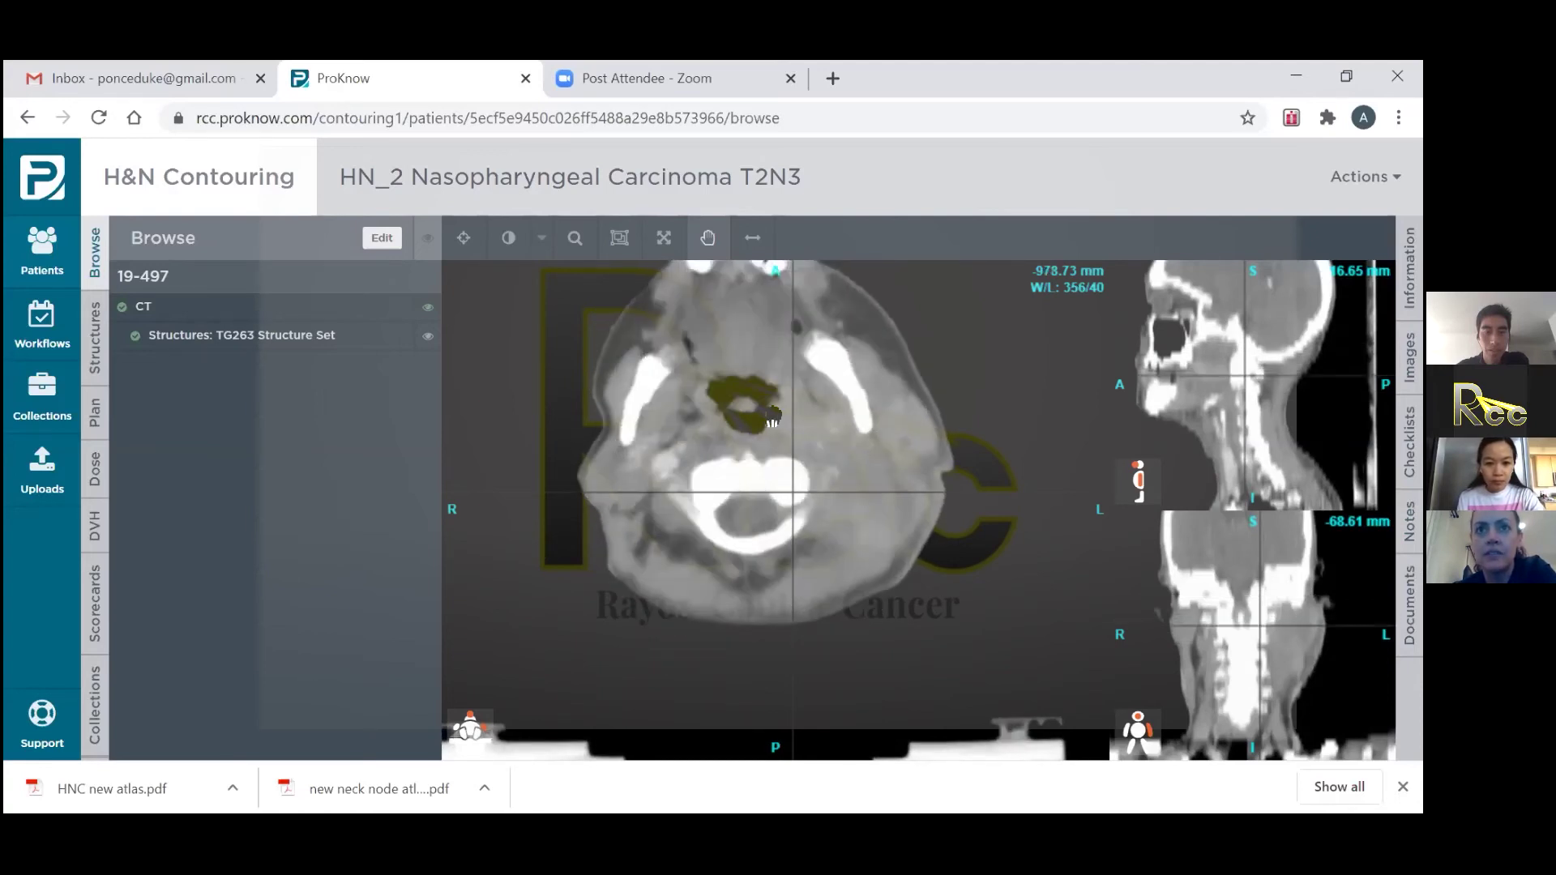
pyautogui.scroll(2, 773, 417)
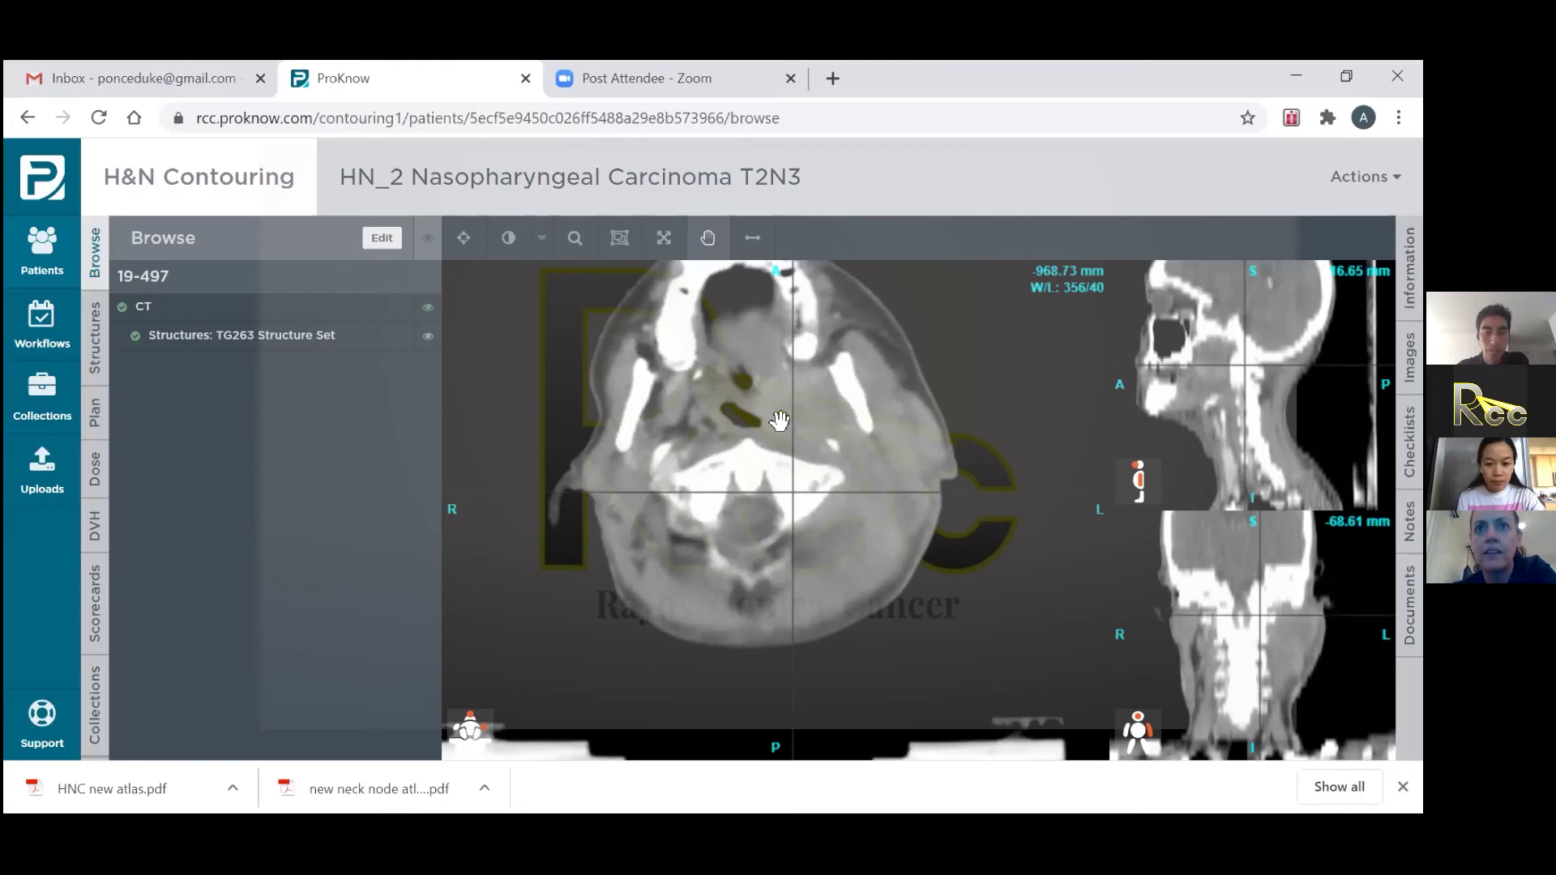
pyautogui.scroll(-2, 785, 422)
pyautogui.scroll(2, 788, 424)
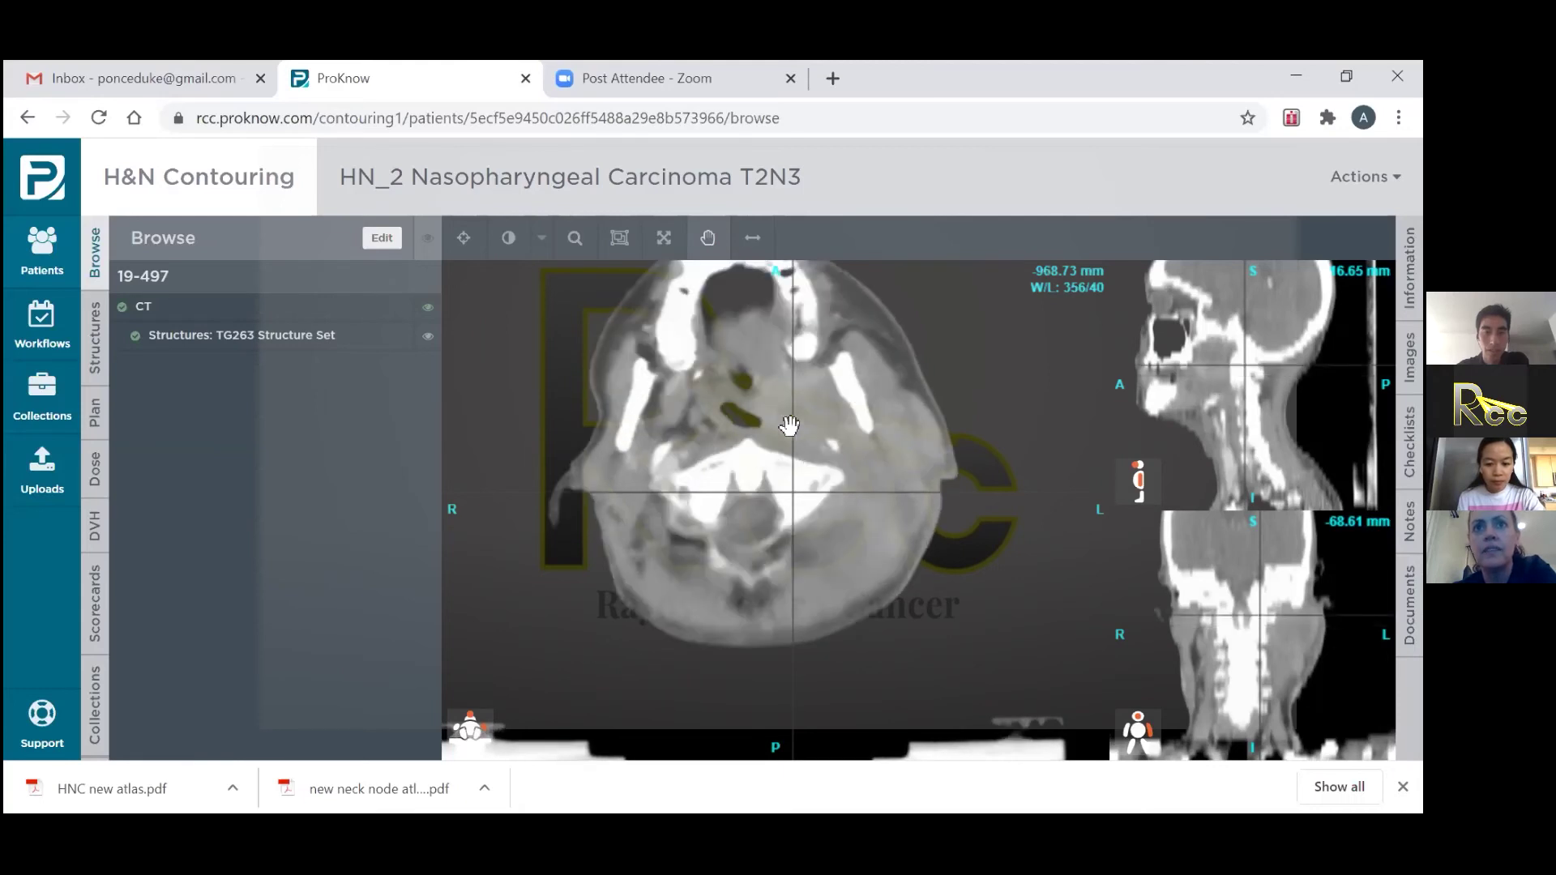
pyautogui.scroll(-2, 788, 424)
pyautogui.scroll(-2, 788, 423)
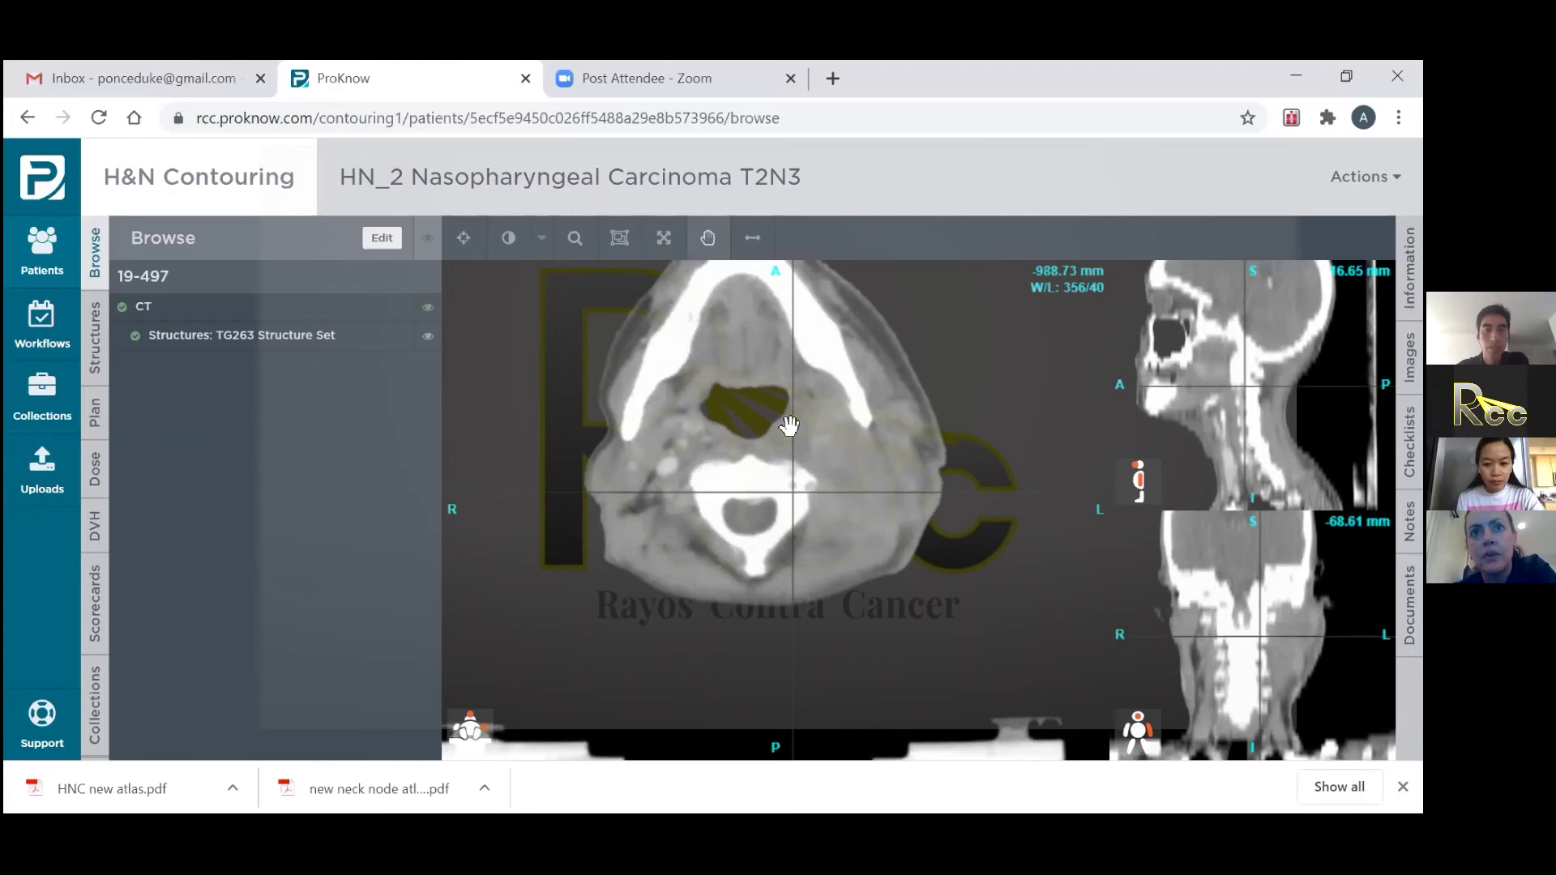
pyautogui.scroll(-1, 788, 424)
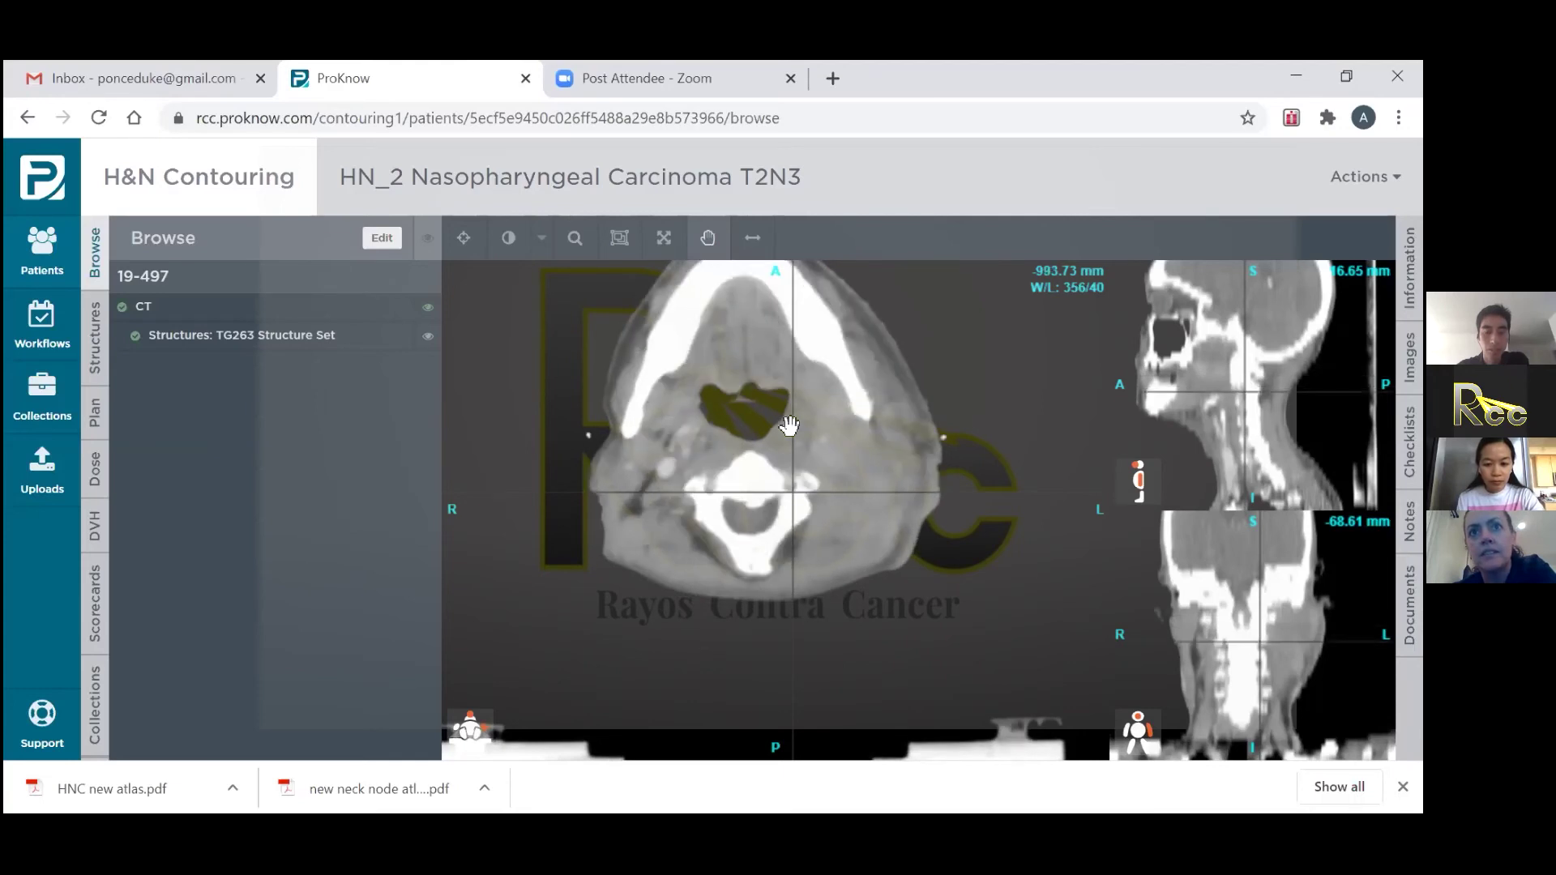
pyautogui.scroll(2, 788, 424)
pyautogui.scroll(2, 837, 437)
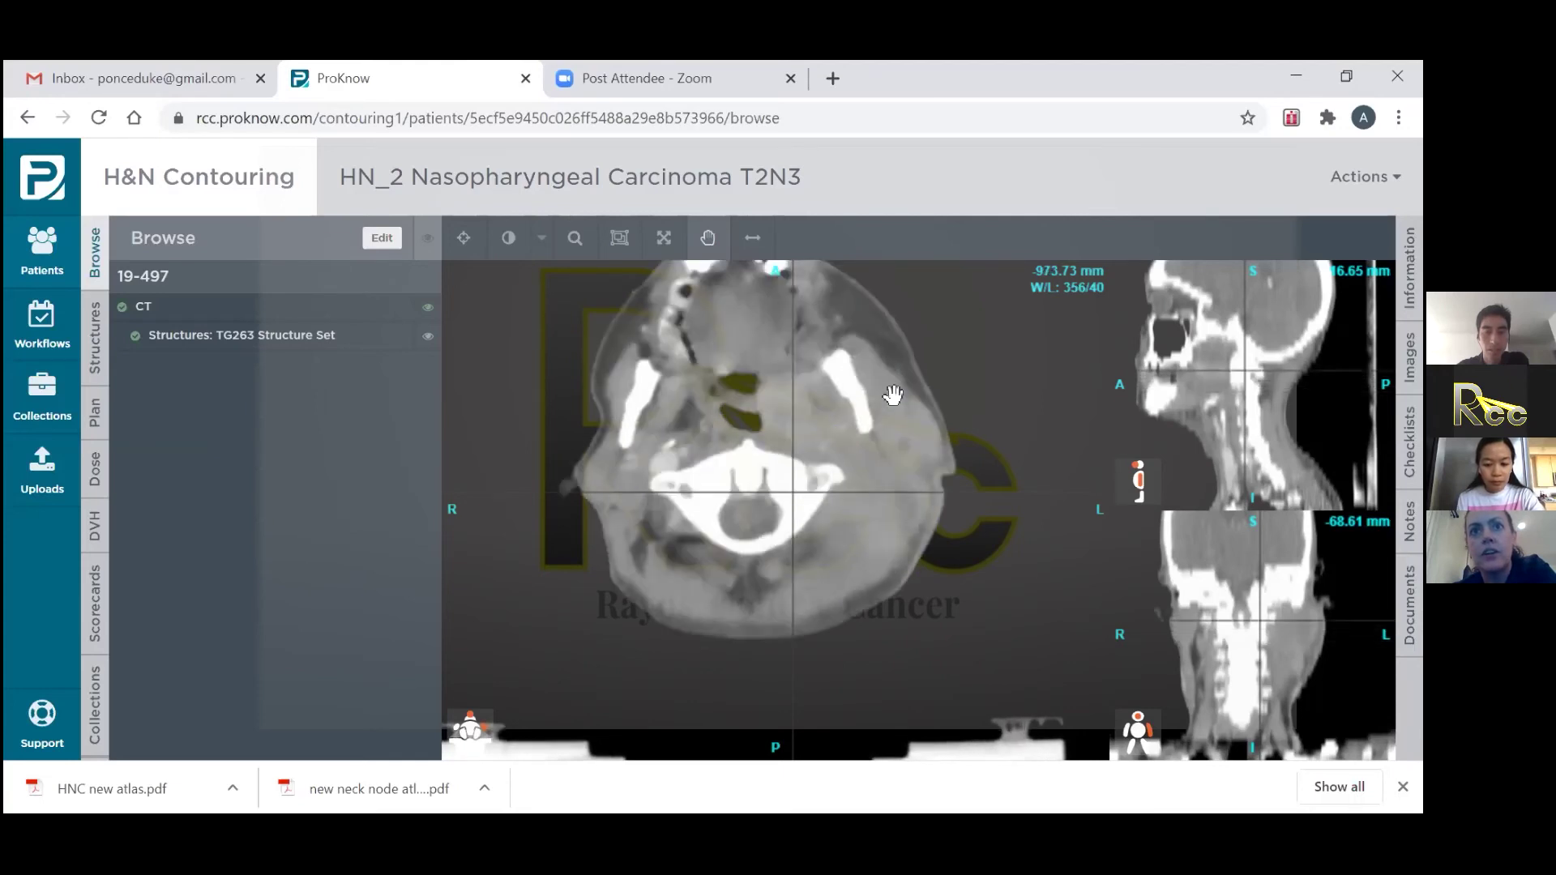
pyautogui.scroll(1, 892, 395)
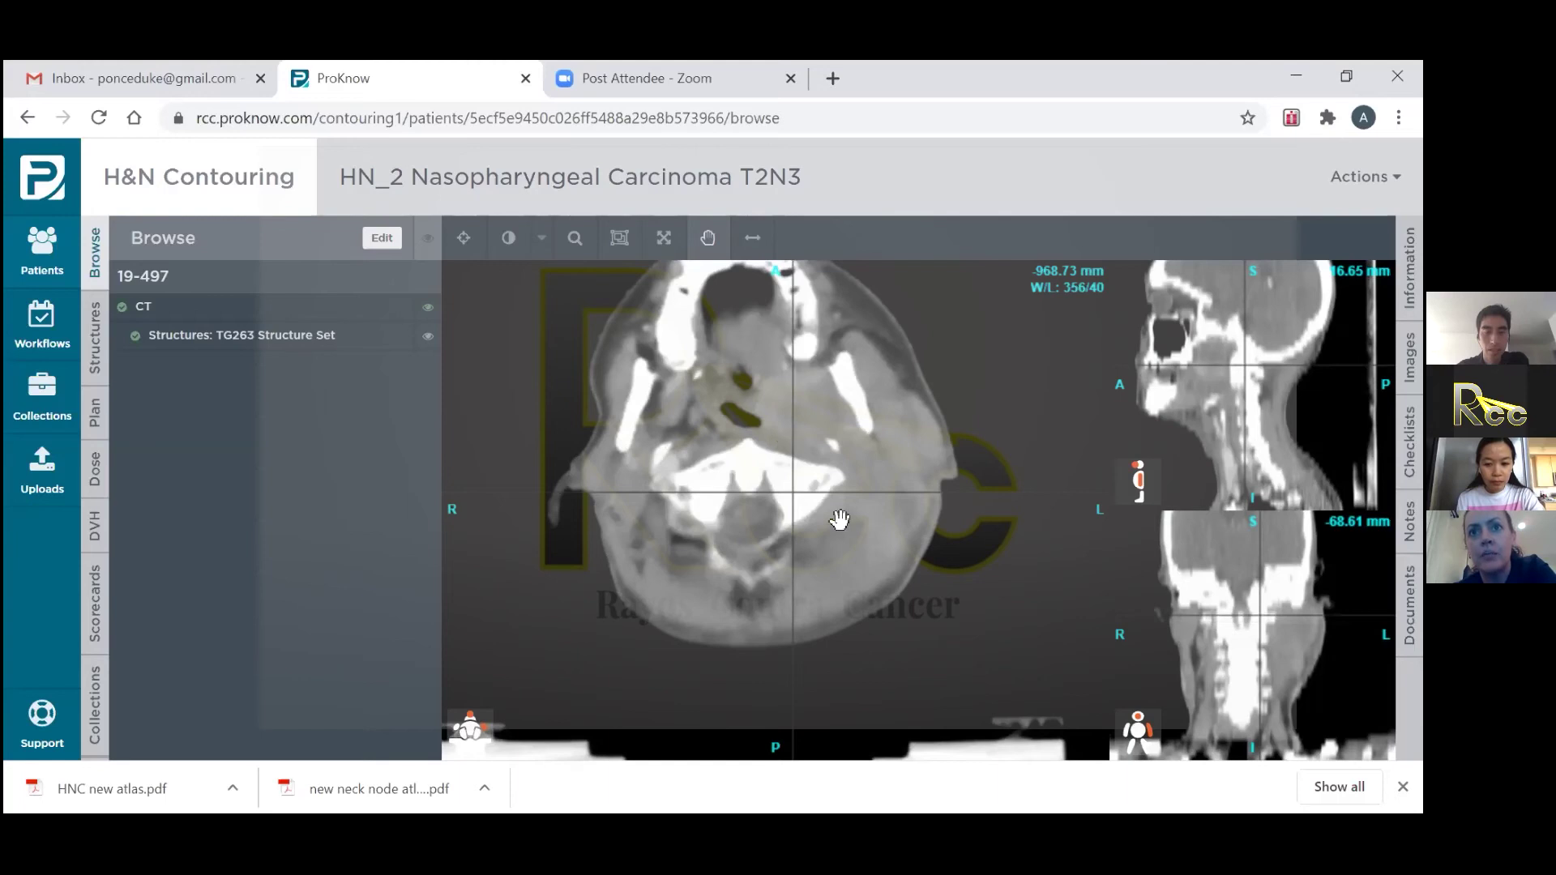
# Step: Follow the left neck on the axial CT slices from the upper jaw down to the lung apices
pyautogui.scroll(-4, 841, 532)
pyautogui.scroll(-4, 840, 528)
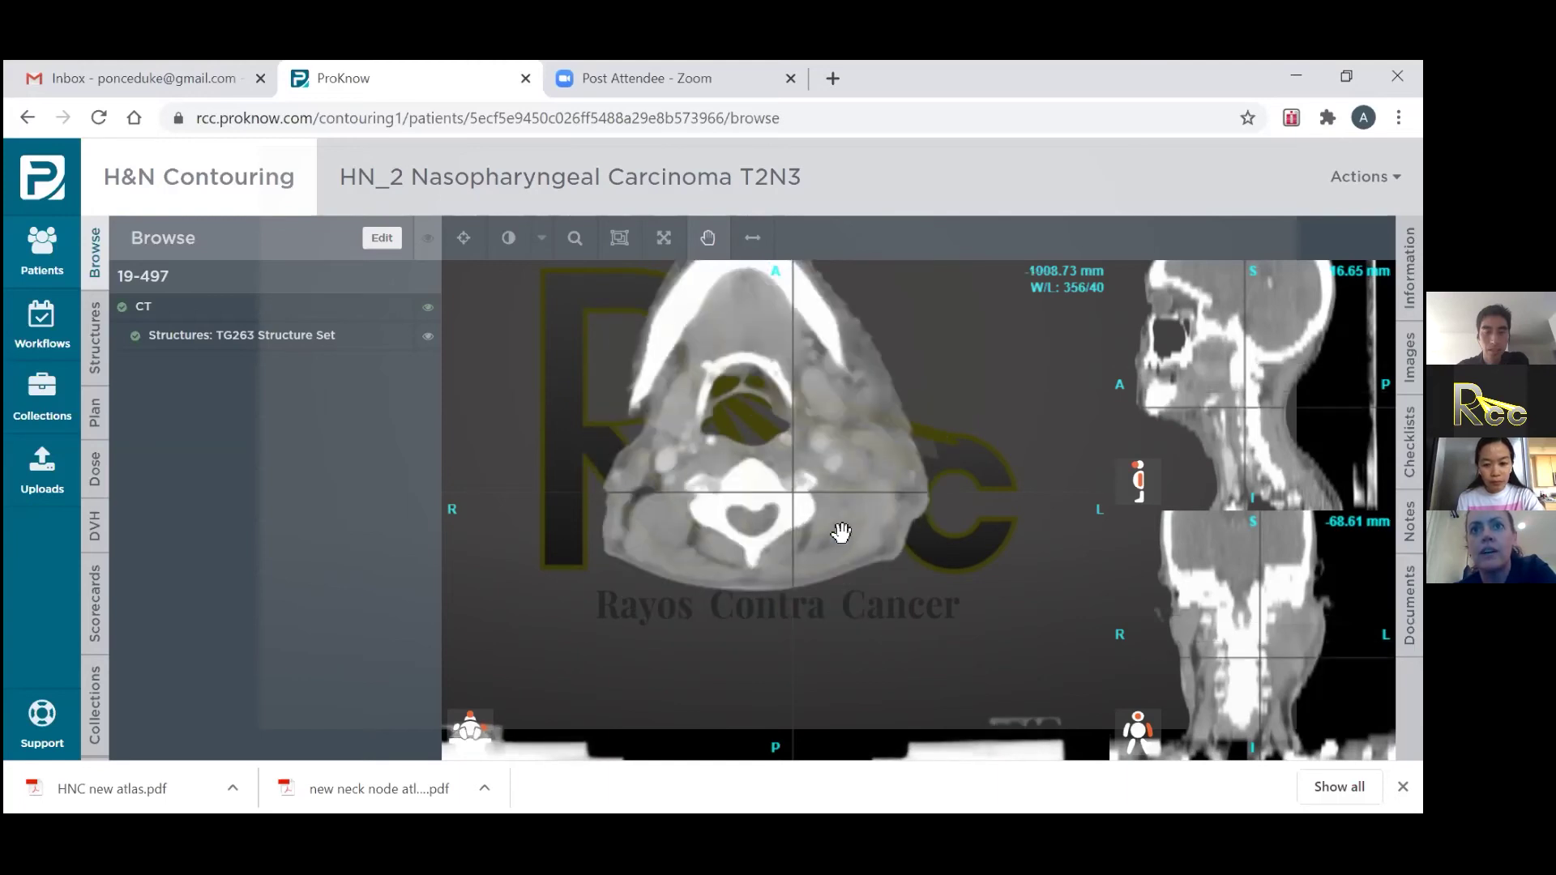
pyautogui.scroll(-5, 867, 525)
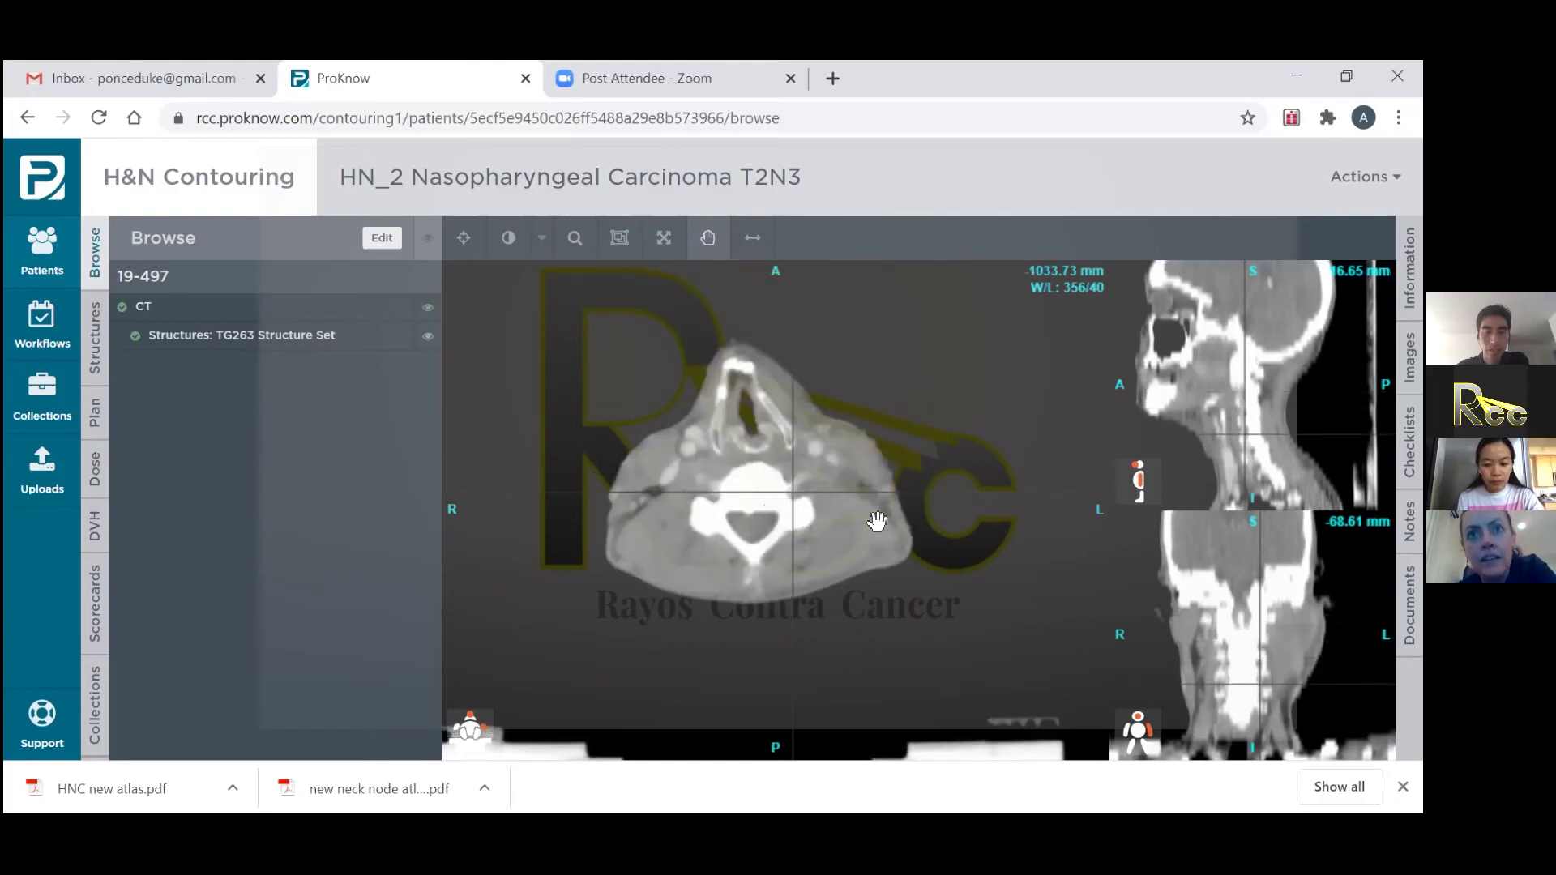
pyautogui.scroll(-5, 877, 521)
pyautogui.scroll(-8, 877, 520)
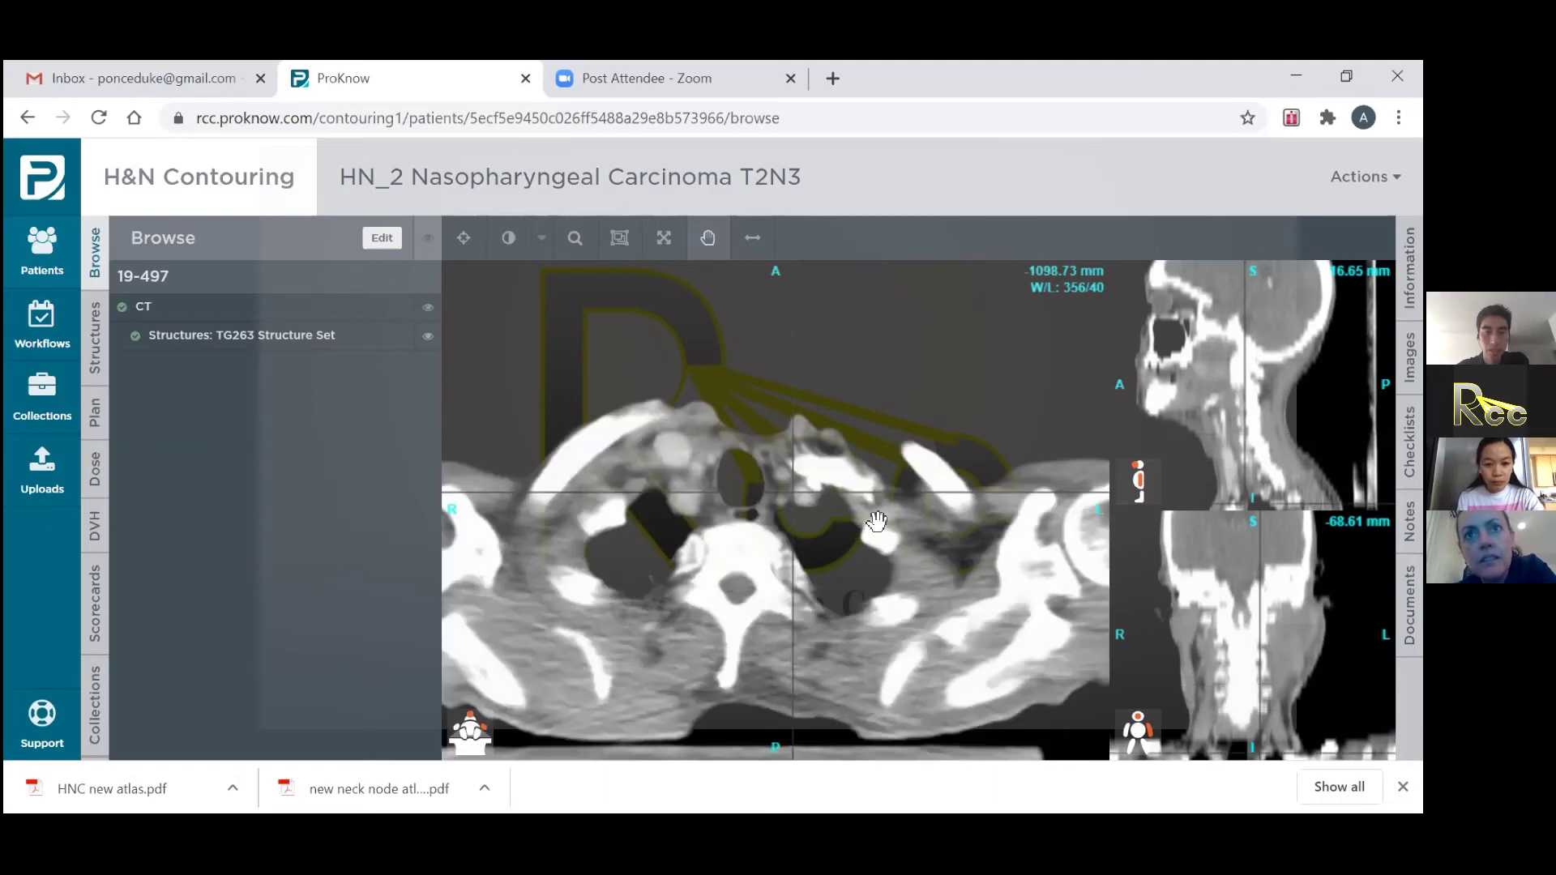
# Step: Review the left supraclavicular and jugular neck on the axial CT slices upward from the lung apices to the nasopharynx
pyautogui.scroll(3, 874, 556)
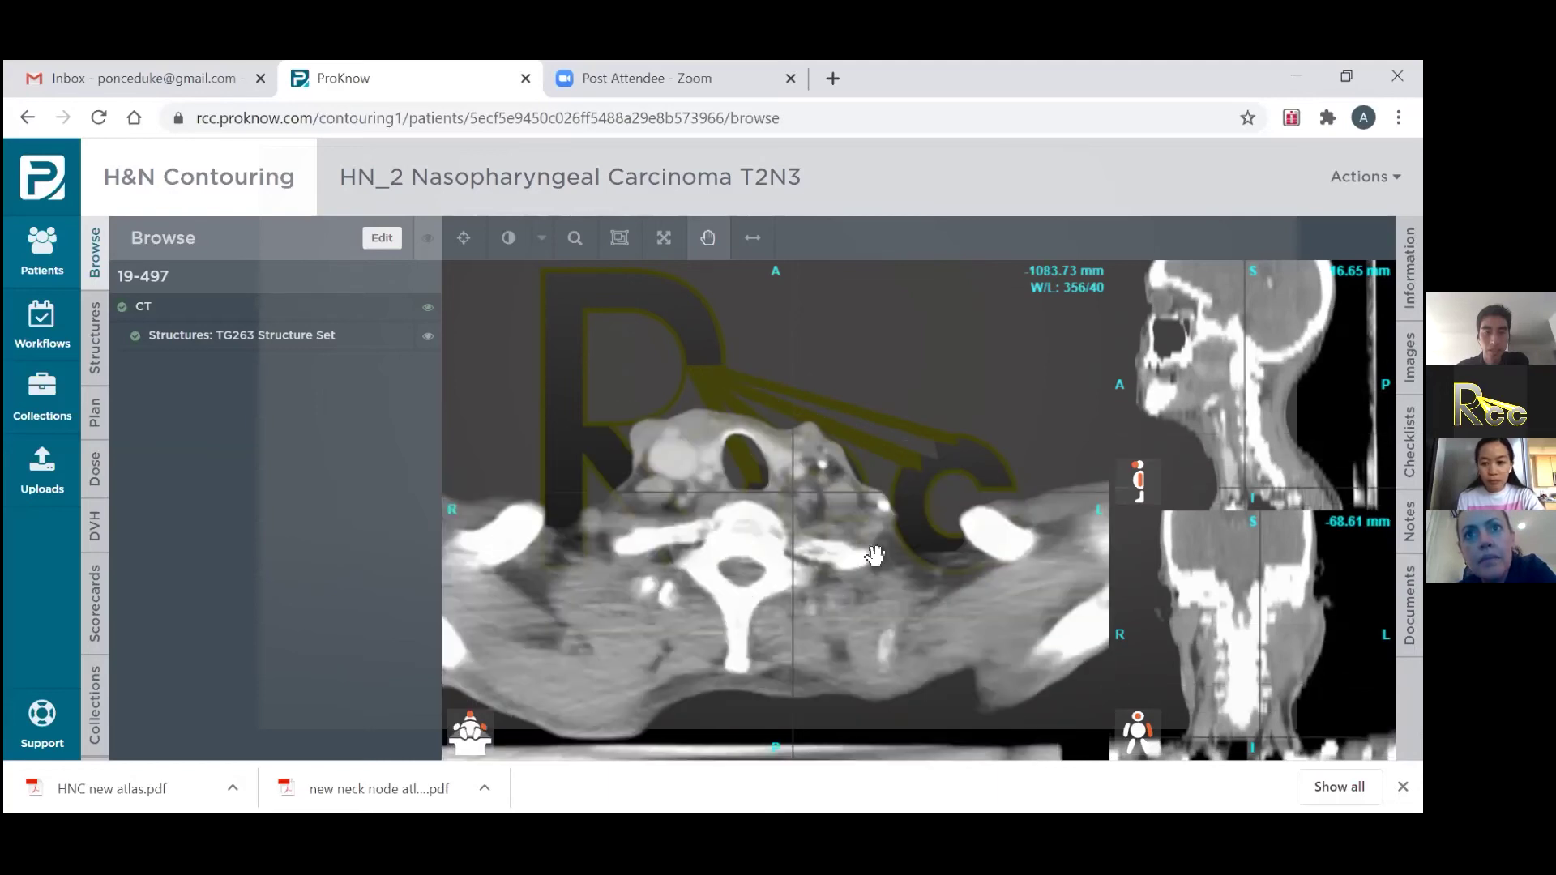
pyautogui.scroll(7, 875, 556)
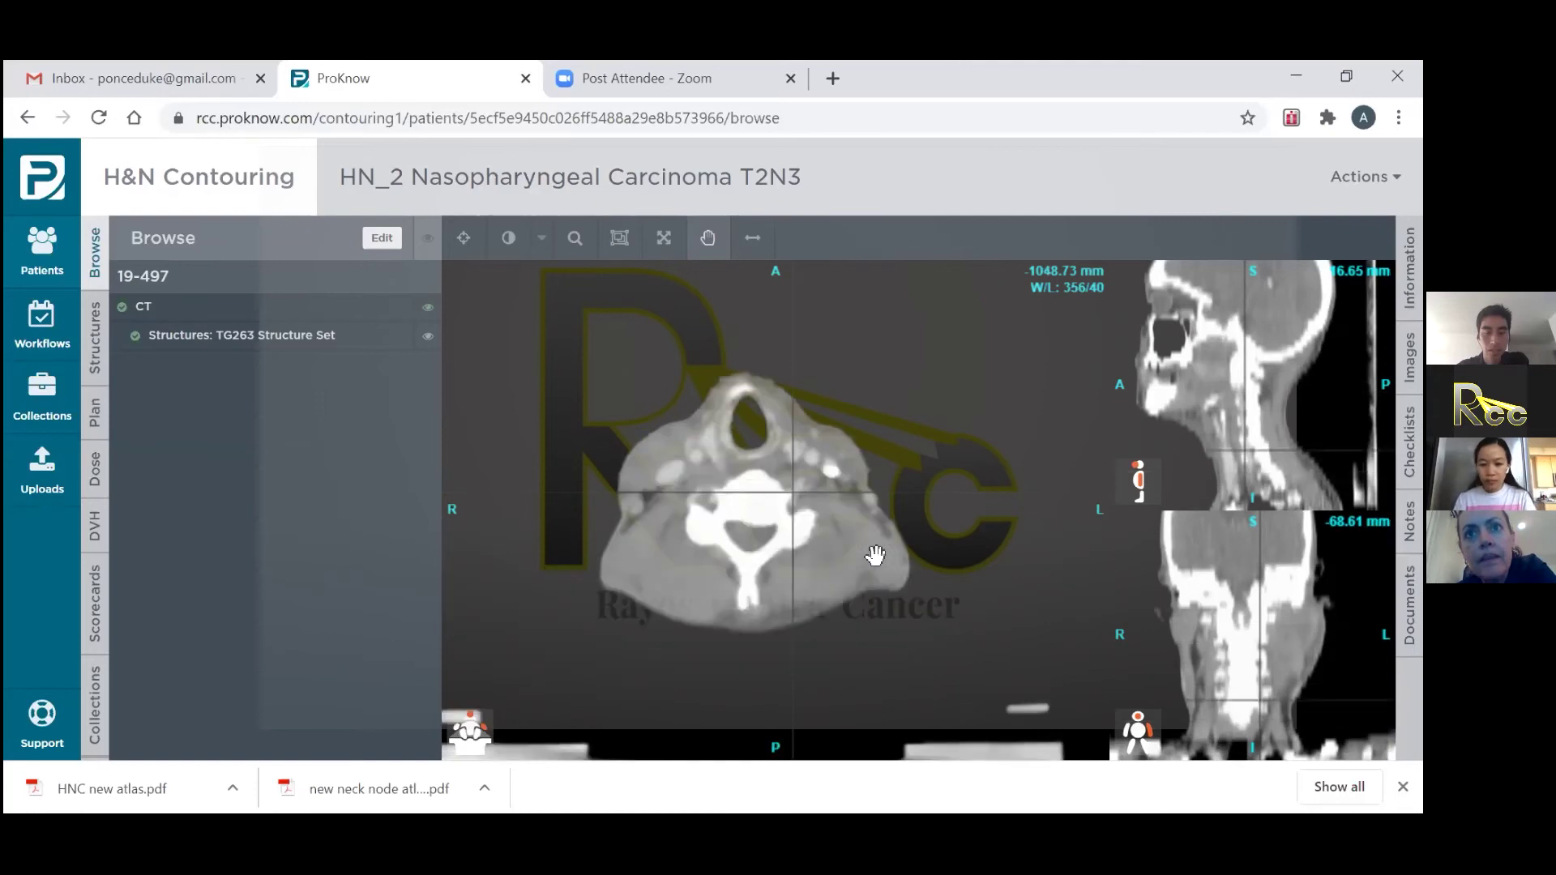
pyautogui.scroll(2, 874, 555)
pyautogui.scroll(3, 867, 471)
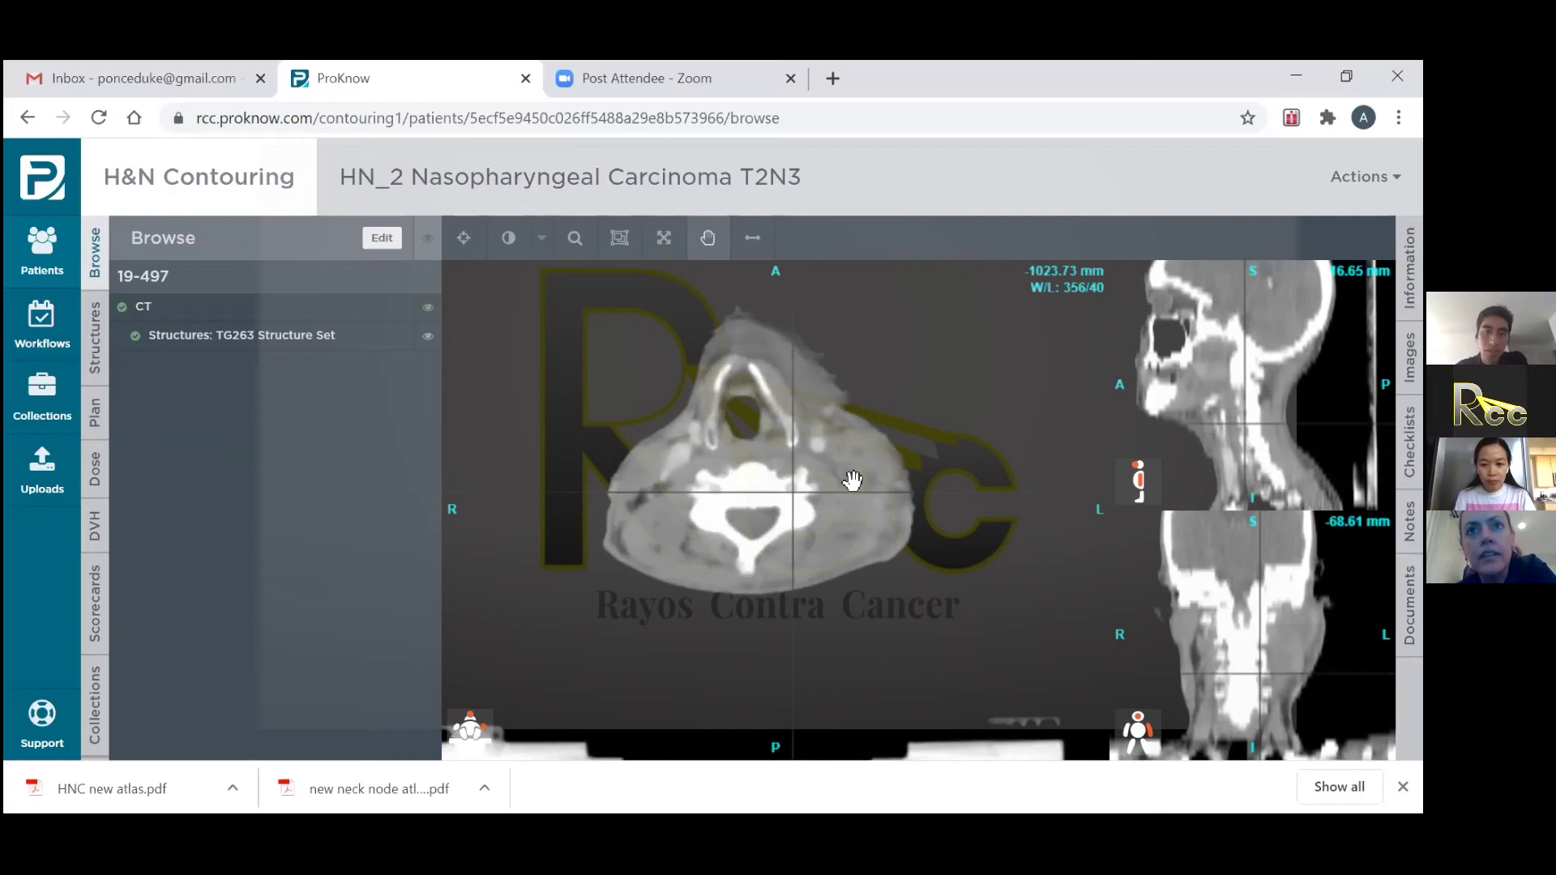
pyautogui.scroll(4, 853, 481)
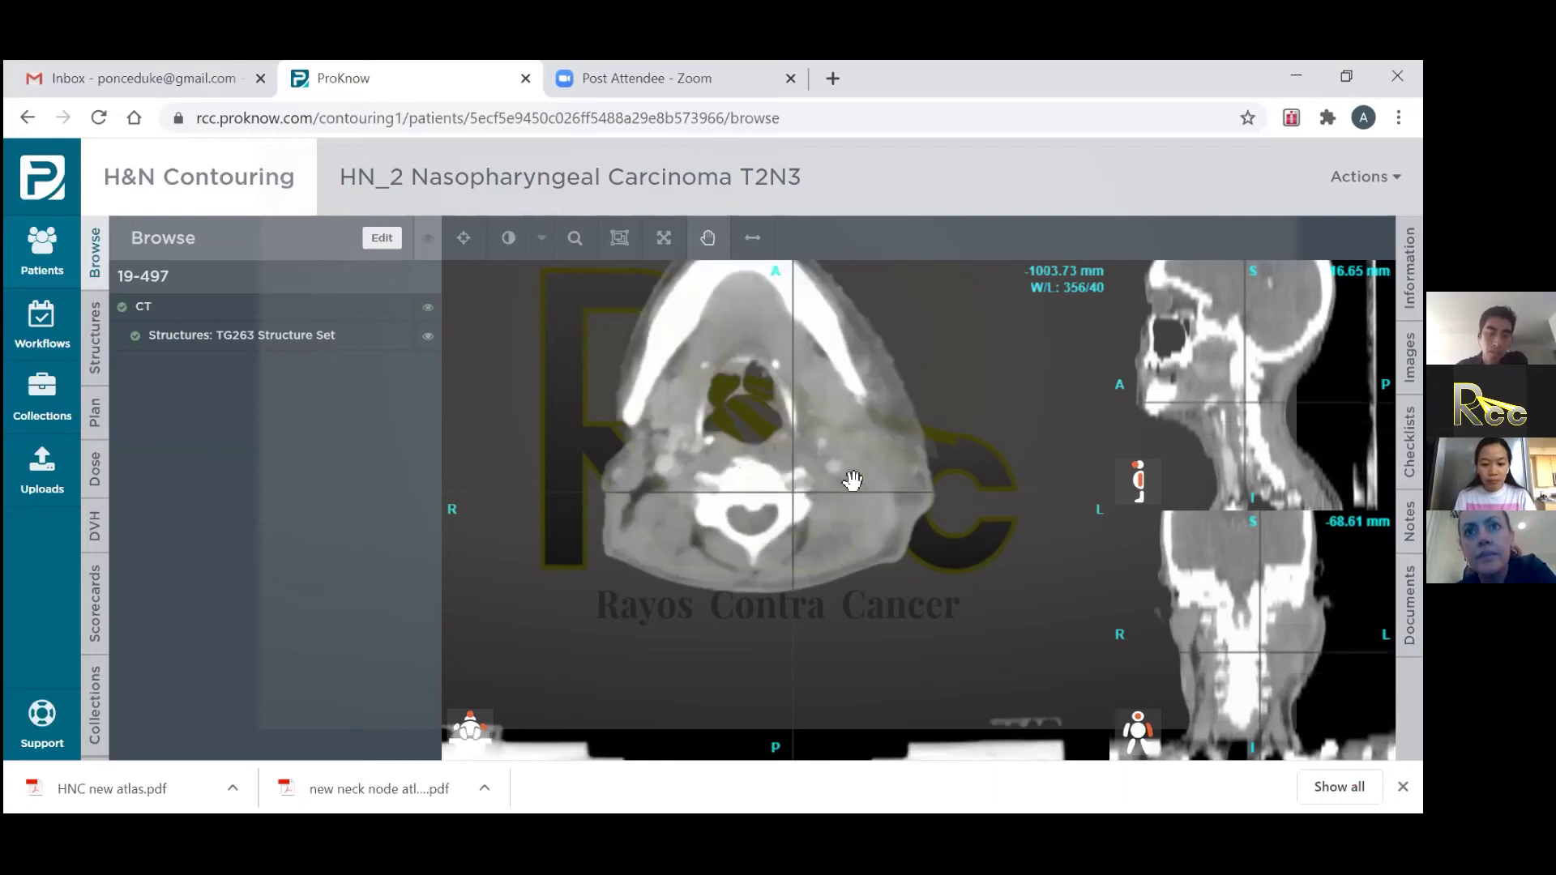
pyautogui.scroll(3, 853, 481)
pyautogui.scroll(7, 852, 481)
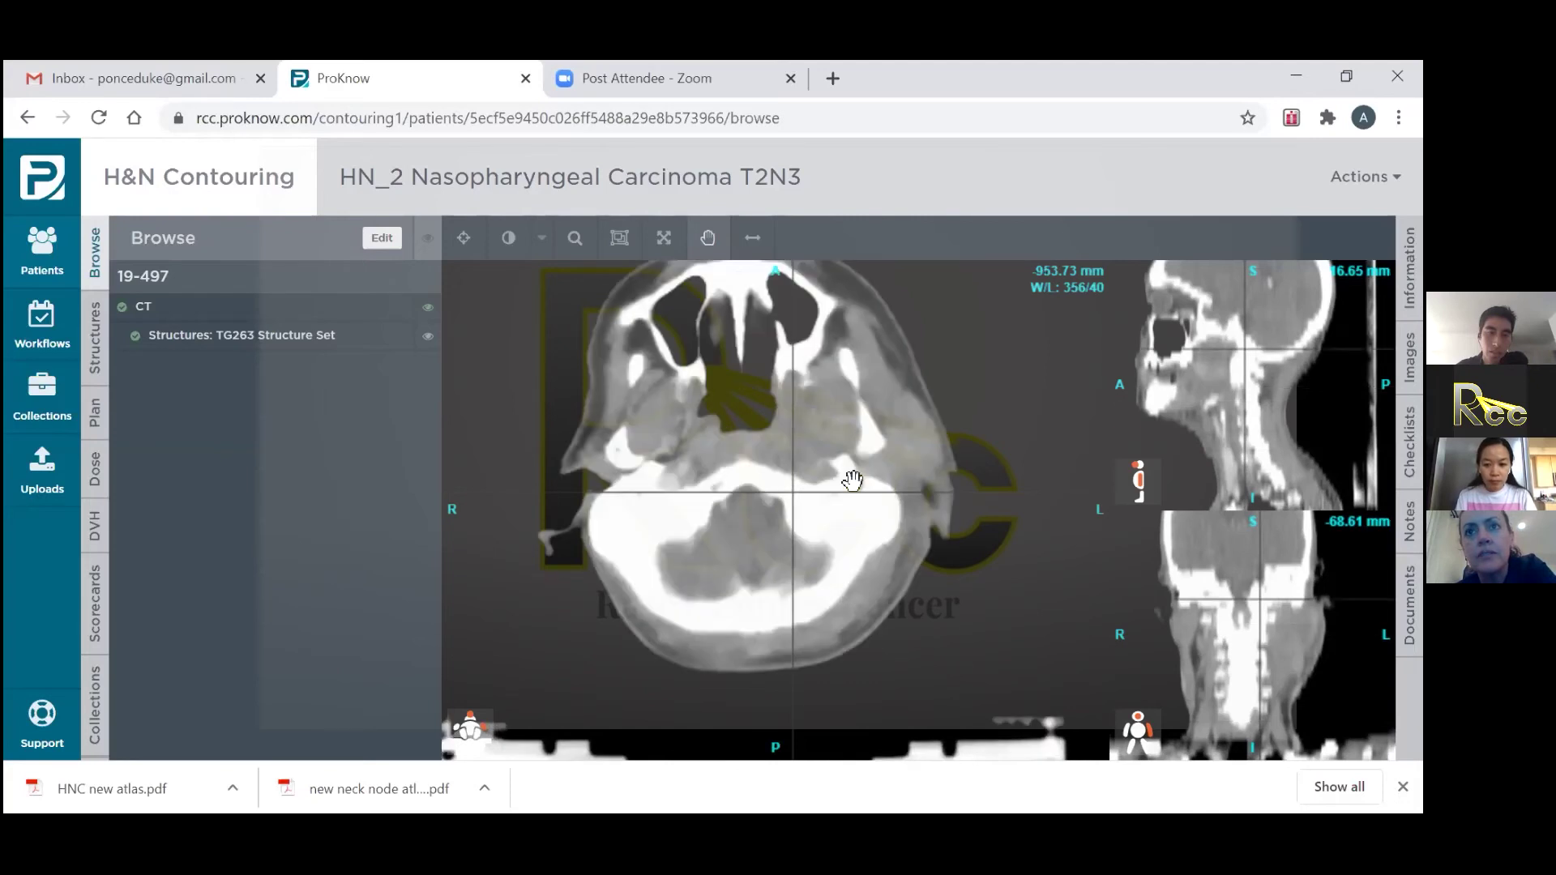
# Step: Recheck the left upper neck and retropharyngeal region on the axial CT slices between the nasopharynx and the hyoid
pyautogui.scroll(-5, 852, 480)
pyautogui.scroll(-5, 853, 480)
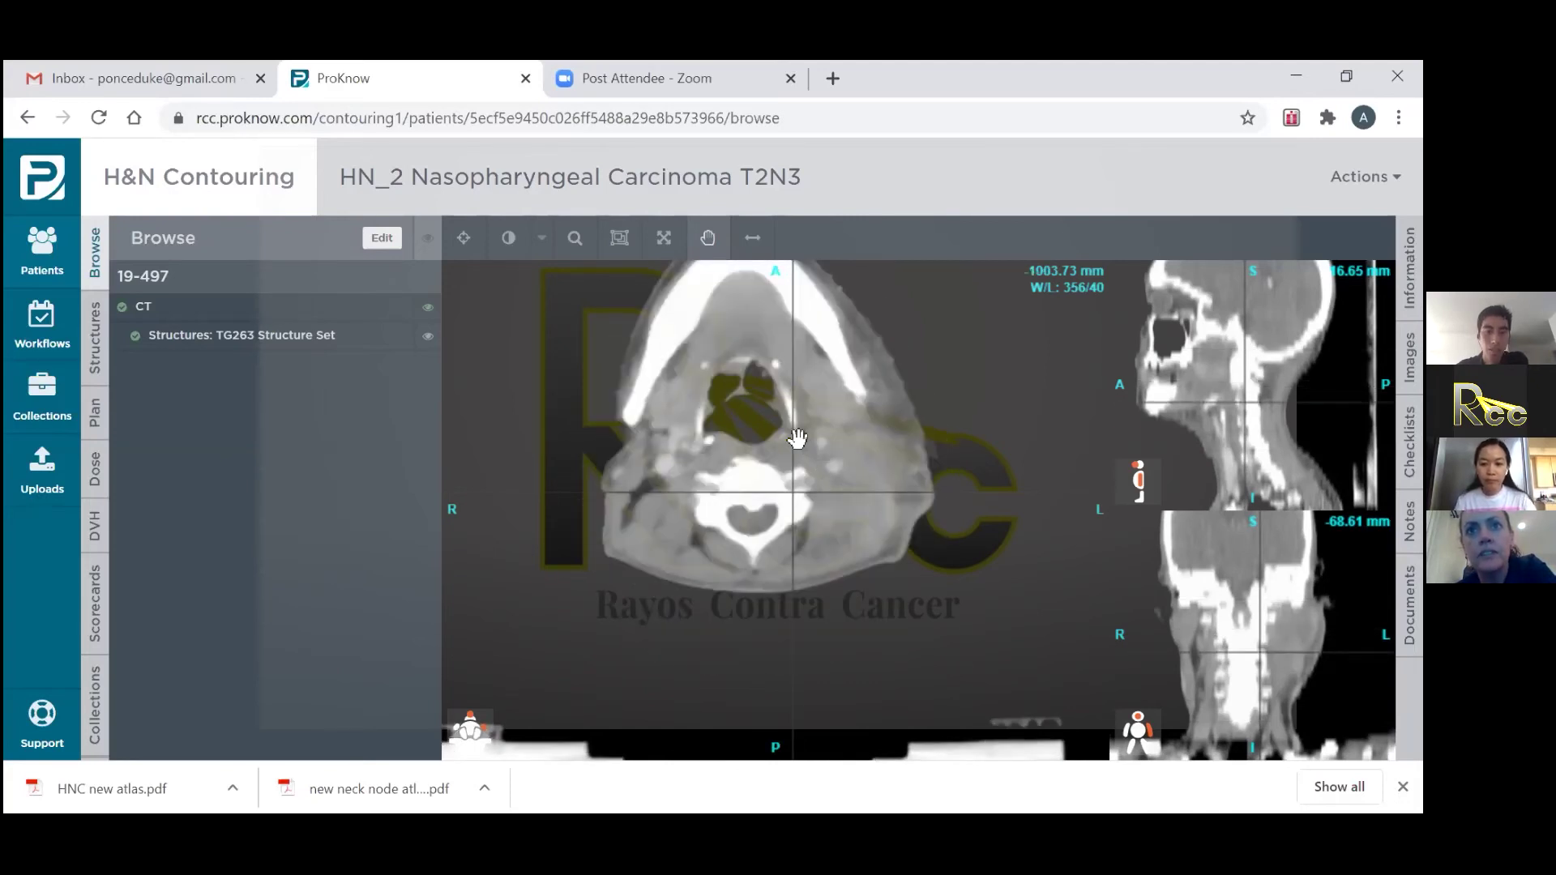
pyautogui.scroll(7, 801, 444)
pyautogui.scroll(3, 810, 457)
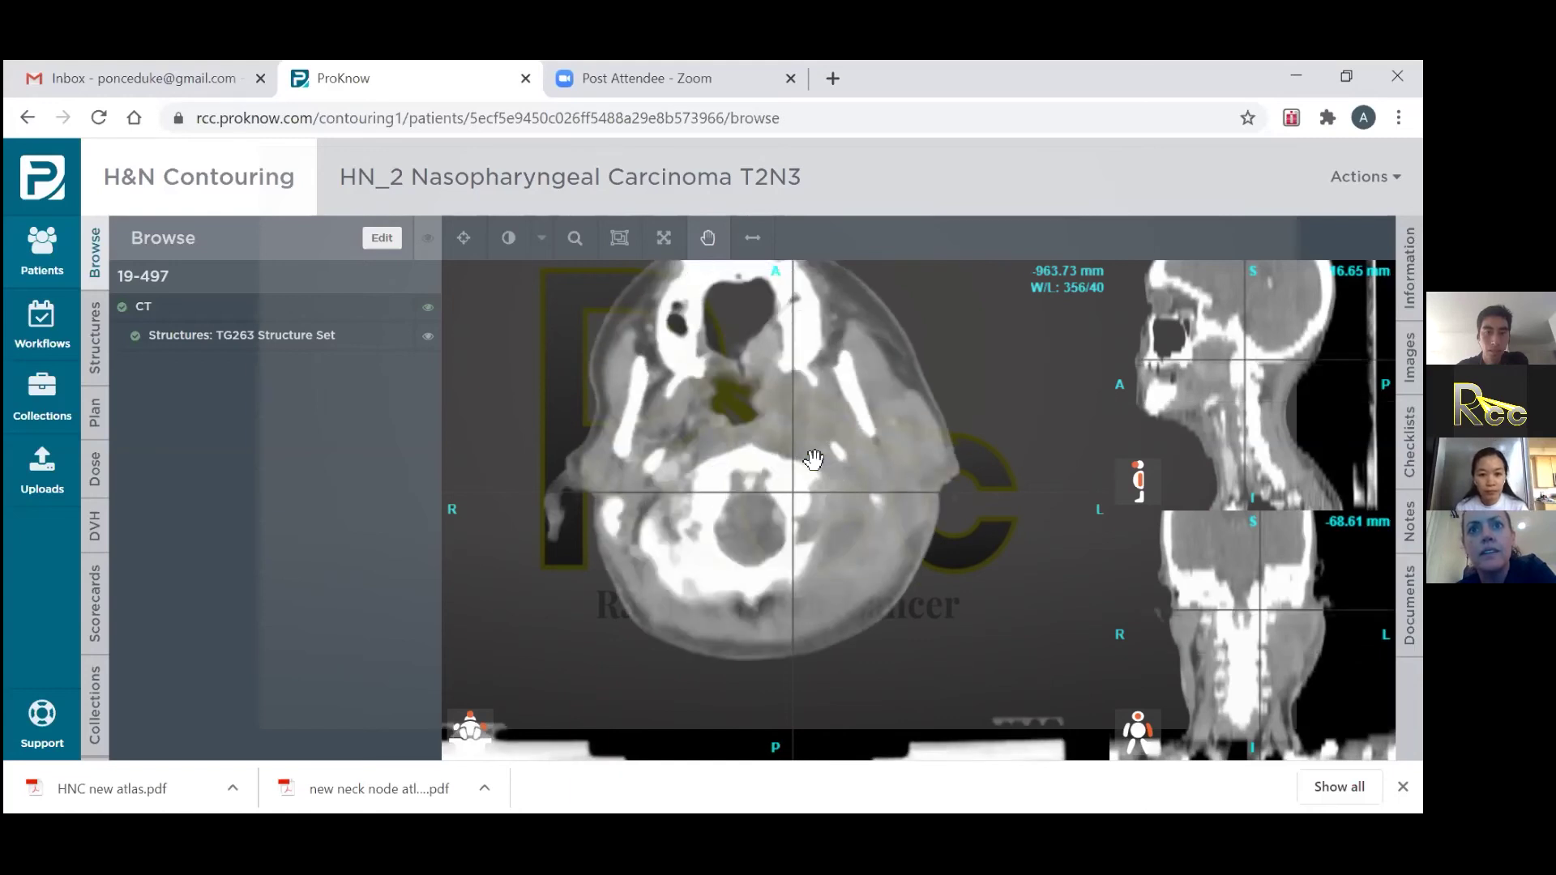
# Step: Inspect the skull base and clivus above the nasopharynx on the axial CT slices
pyautogui.scroll(6, 819, 474)
pyautogui.scroll(2, 834, 483)
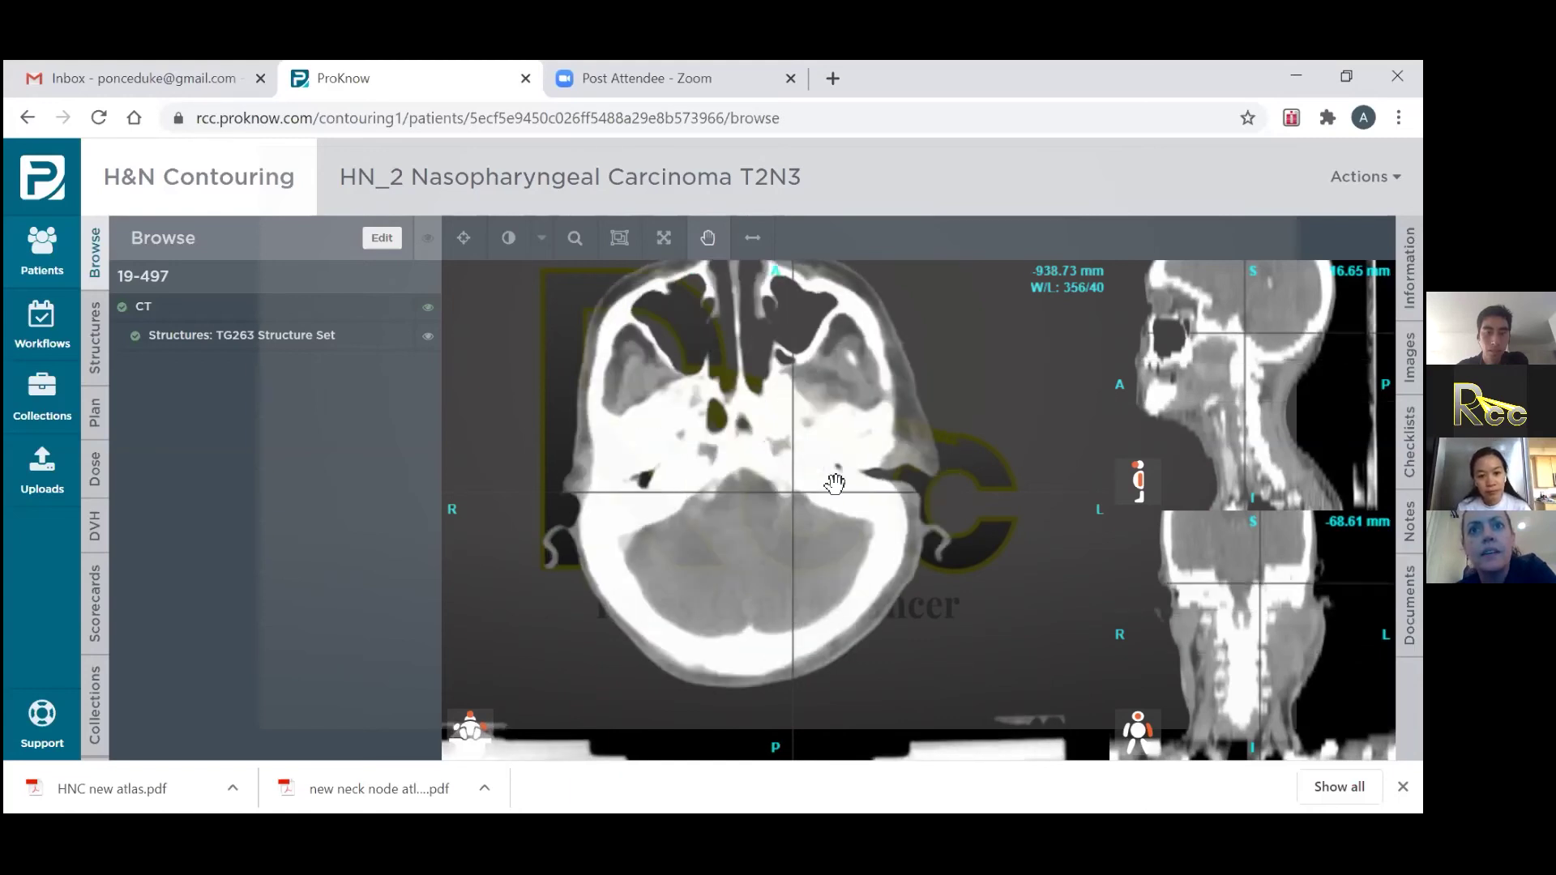
pyautogui.scroll(-2, 833, 480)
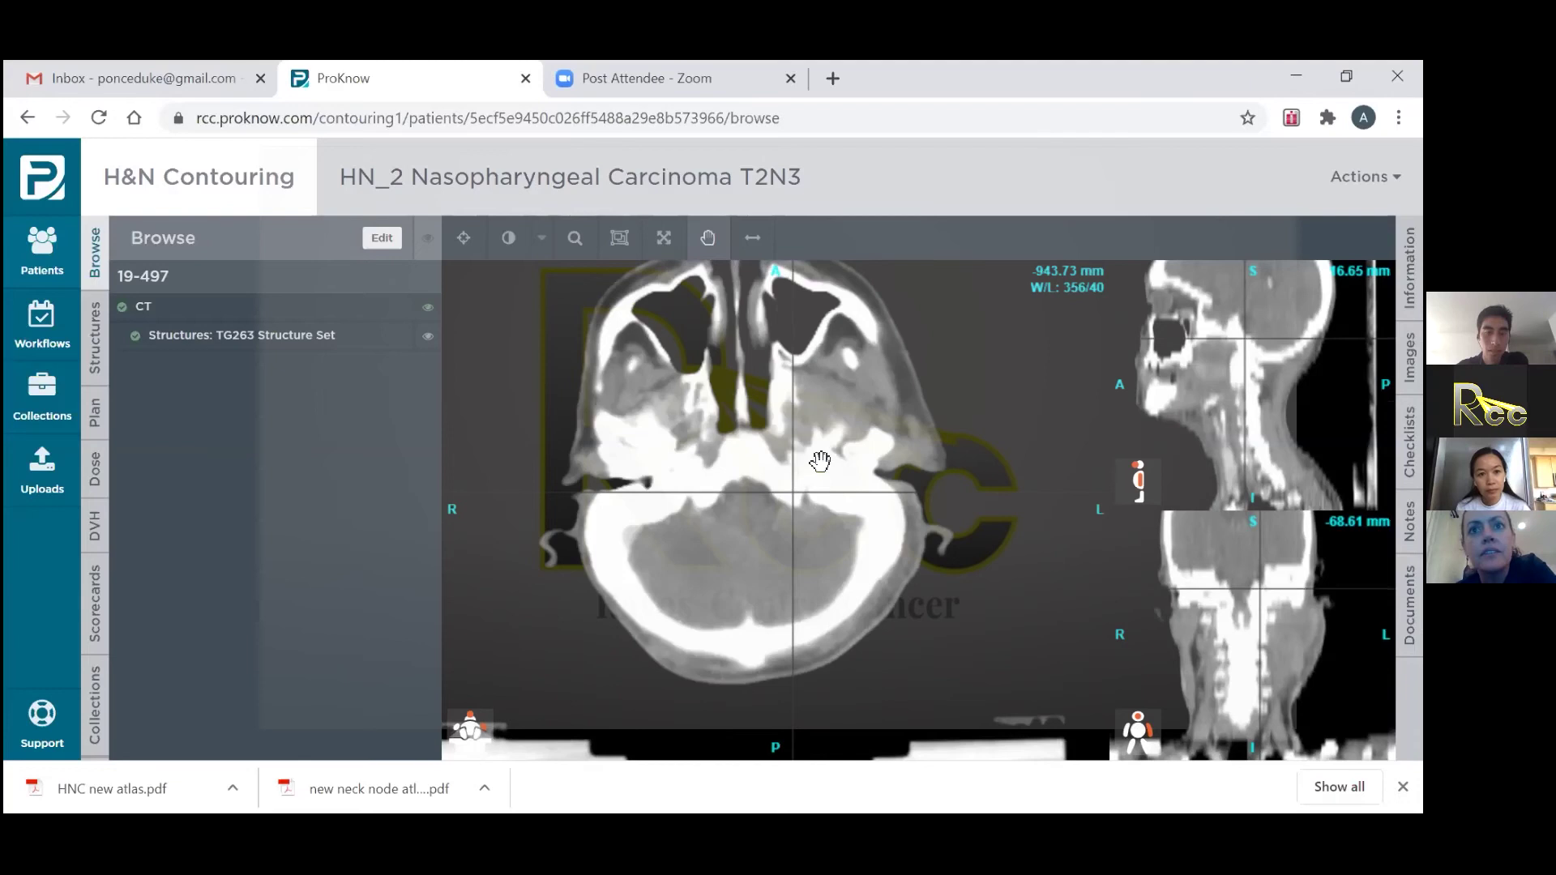
pyautogui.scroll(-2, 819, 443)
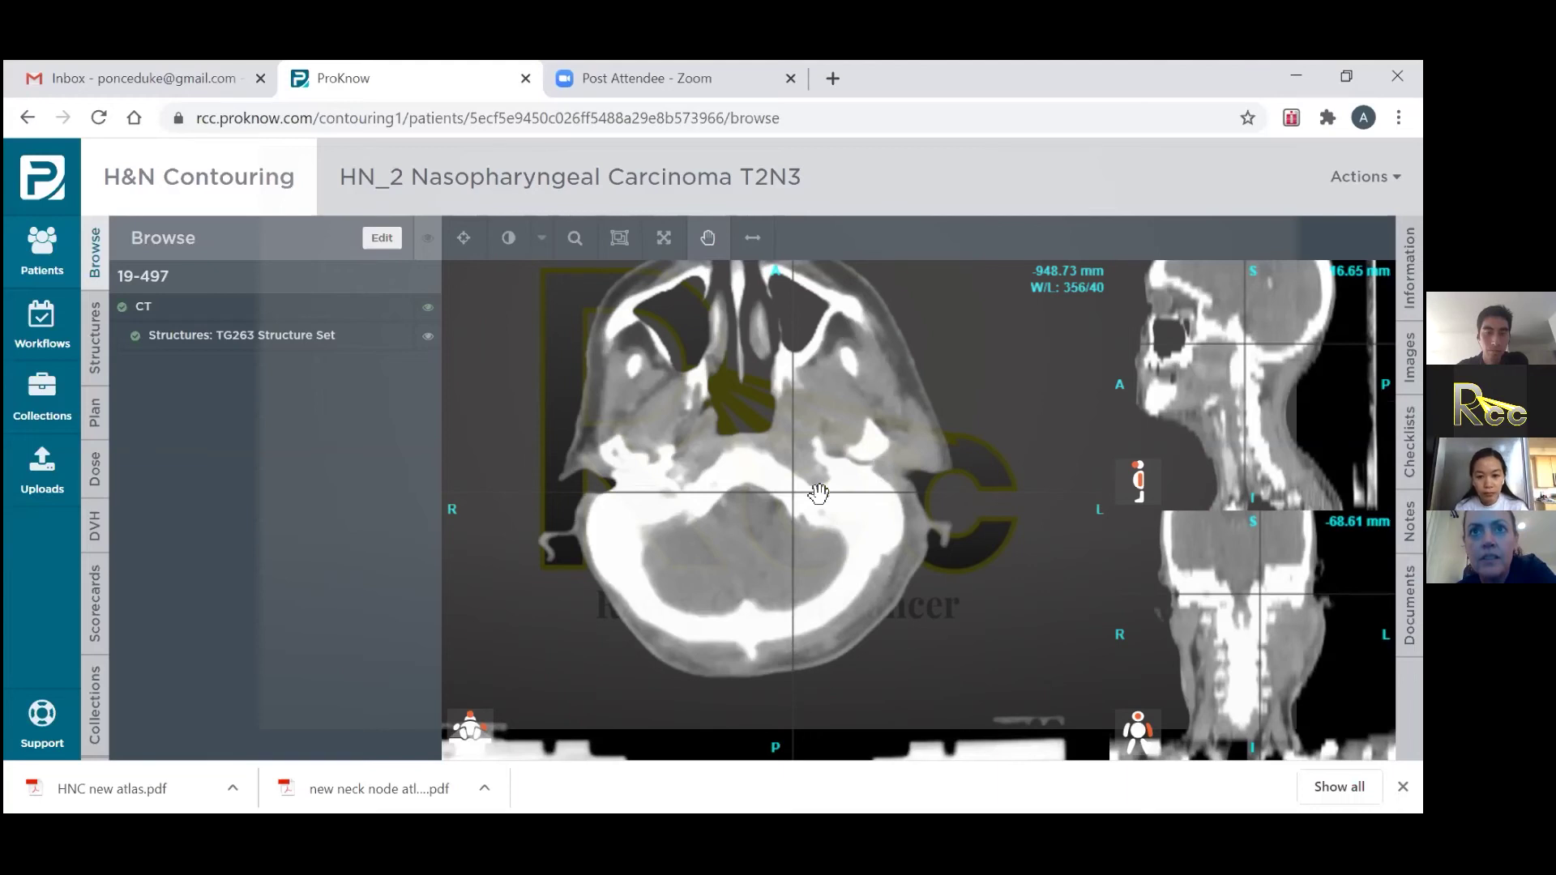
pyautogui.scroll(-1, 818, 492)
pyautogui.scroll(-1, 816, 492)
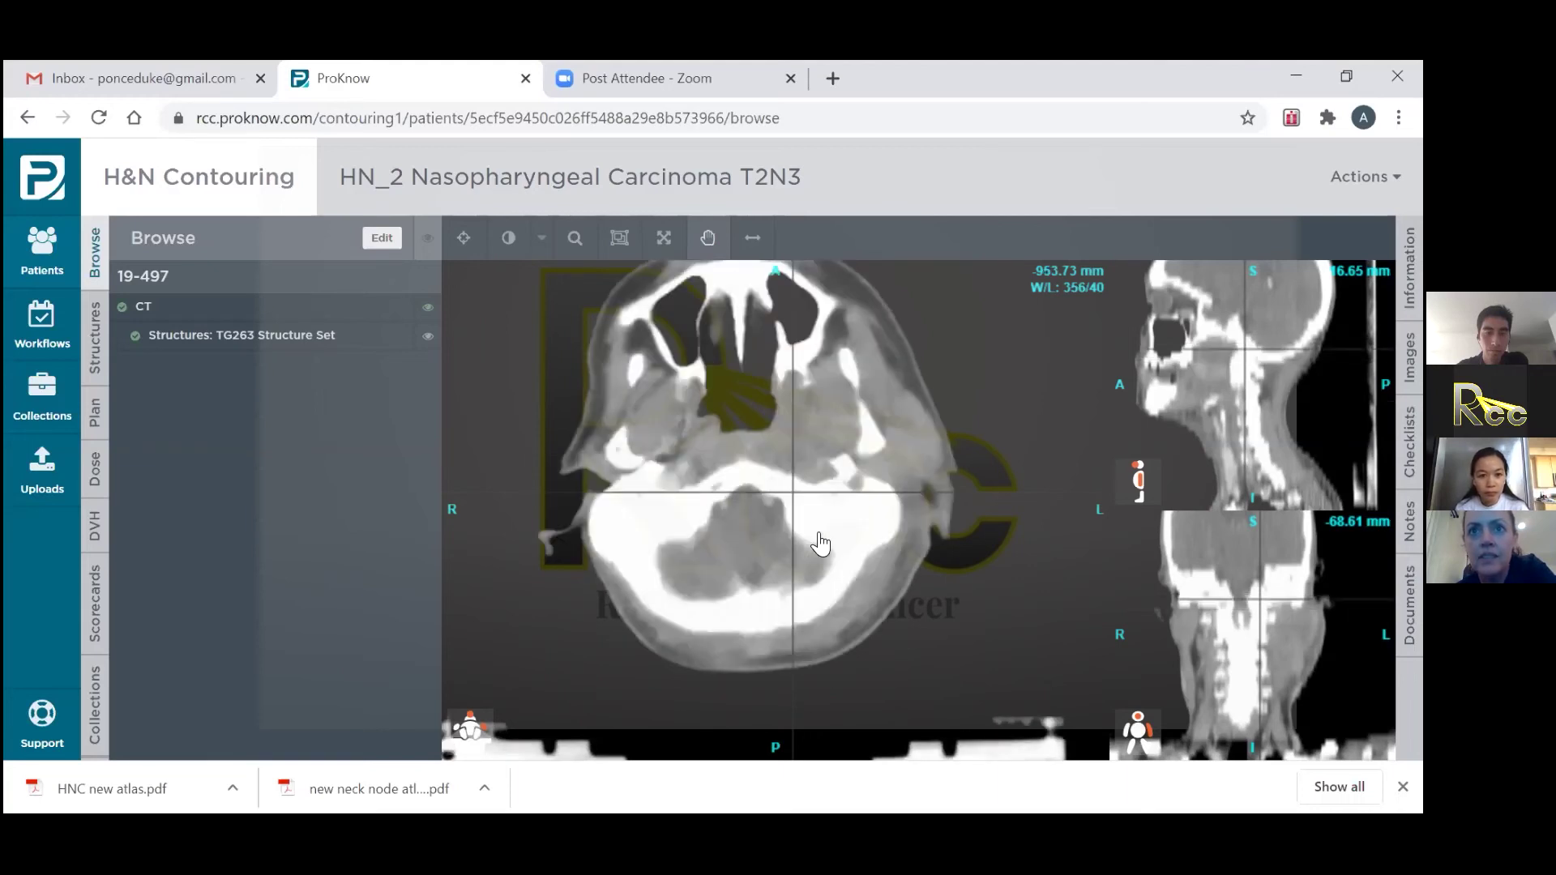
# Step: Adjust the CT window/level to 364/221 to bring out the skull base bone at the nasopharynx level
pyautogui.rightClick(801, 490)
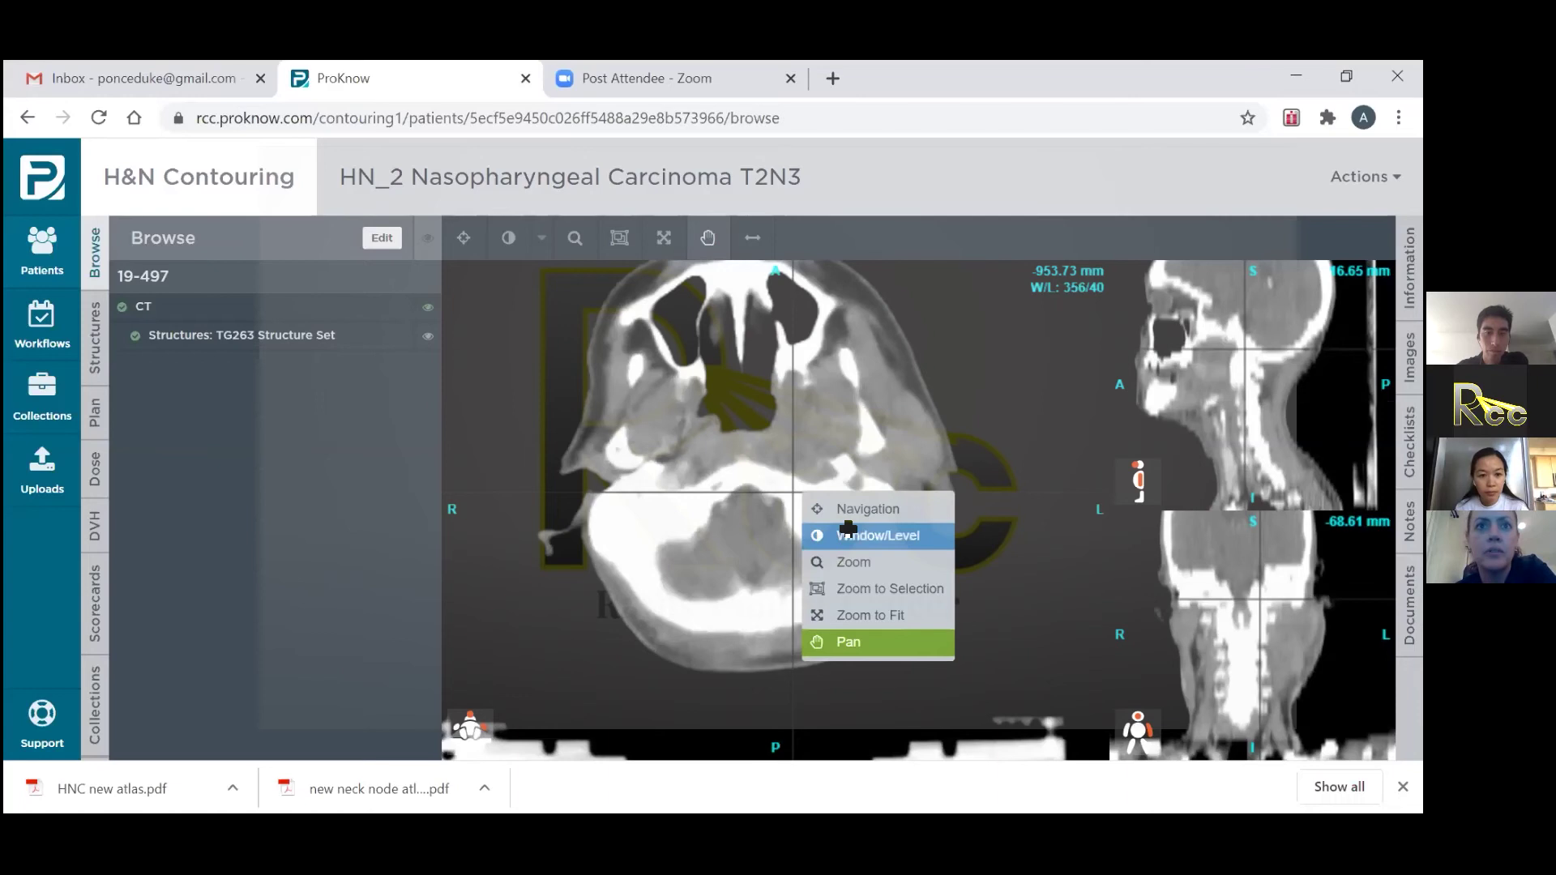
pyautogui.press('Return')
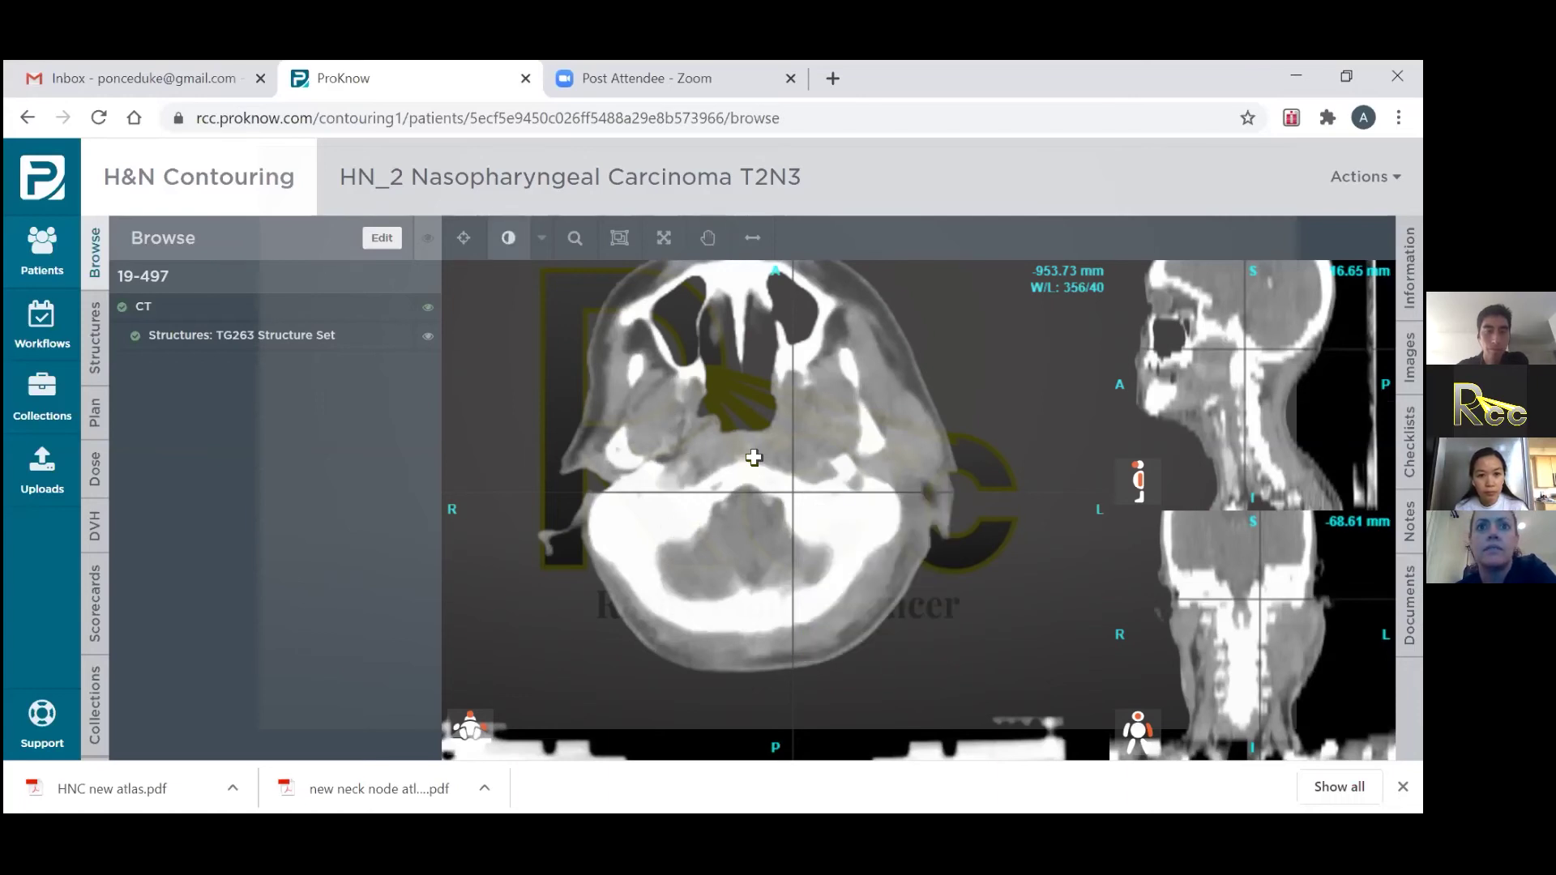
pyautogui.moveTo(807, 468); pyautogui.dragTo(872, 516)
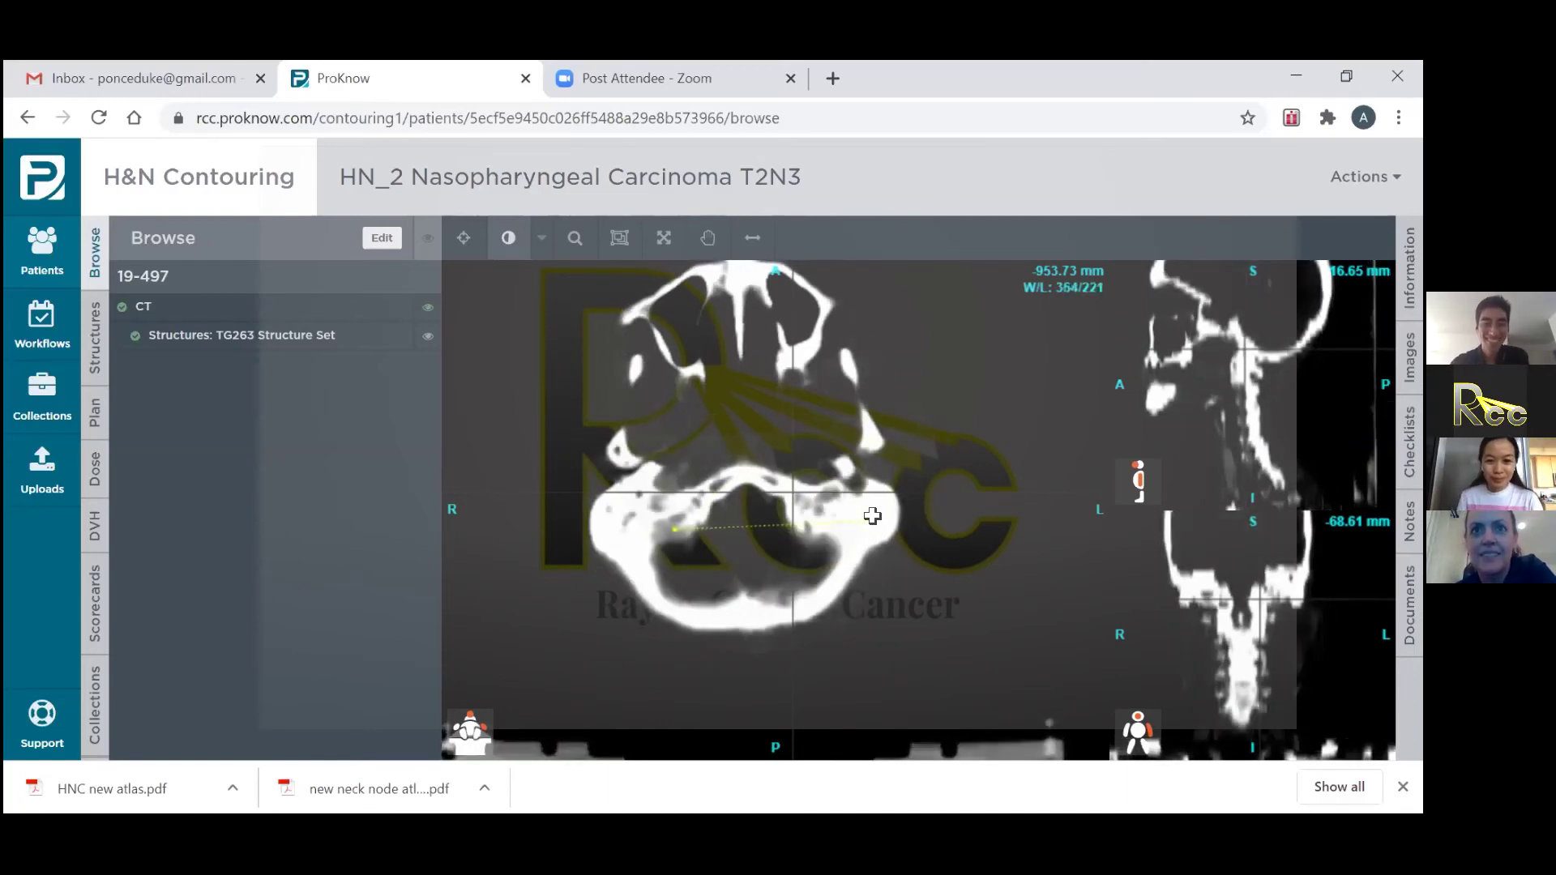
pyautogui.scroll(5, 871, 515)
pyautogui.scroll(-2, 872, 515)
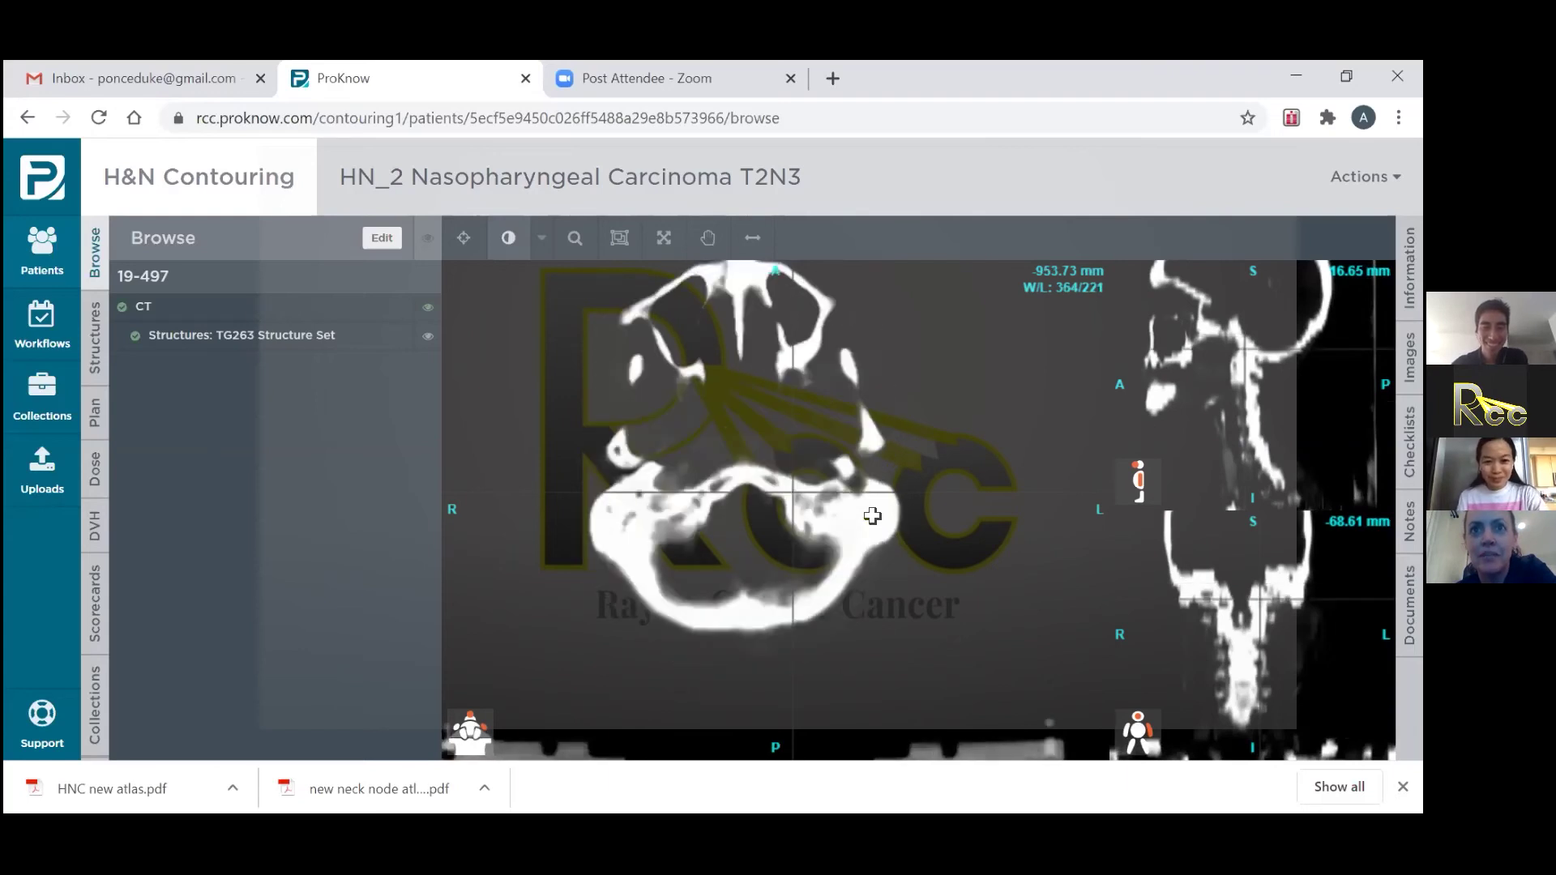
pyautogui.scroll(-3, 871, 518)
pyautogui.scroll(1, 870, 523)
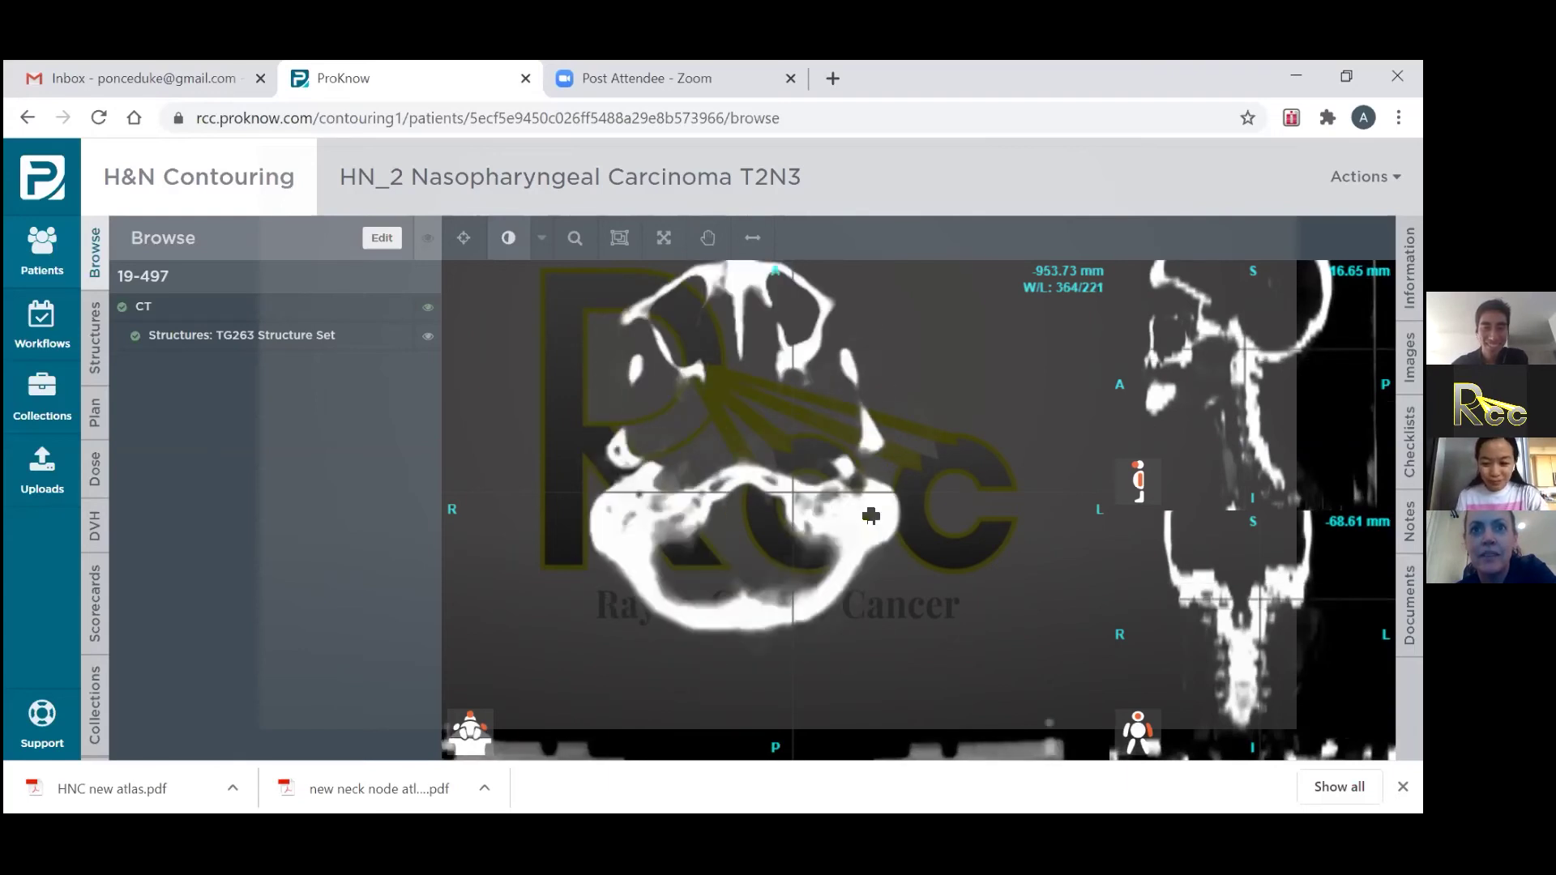
# Step: Inspect the skull base bone and clivus on the axial CT slices between the C1 vertebra and the sphenoid sinus
pyautogui.scroll(-1, 870, 523)
pyautogui.scroll(-2, 870, 523)
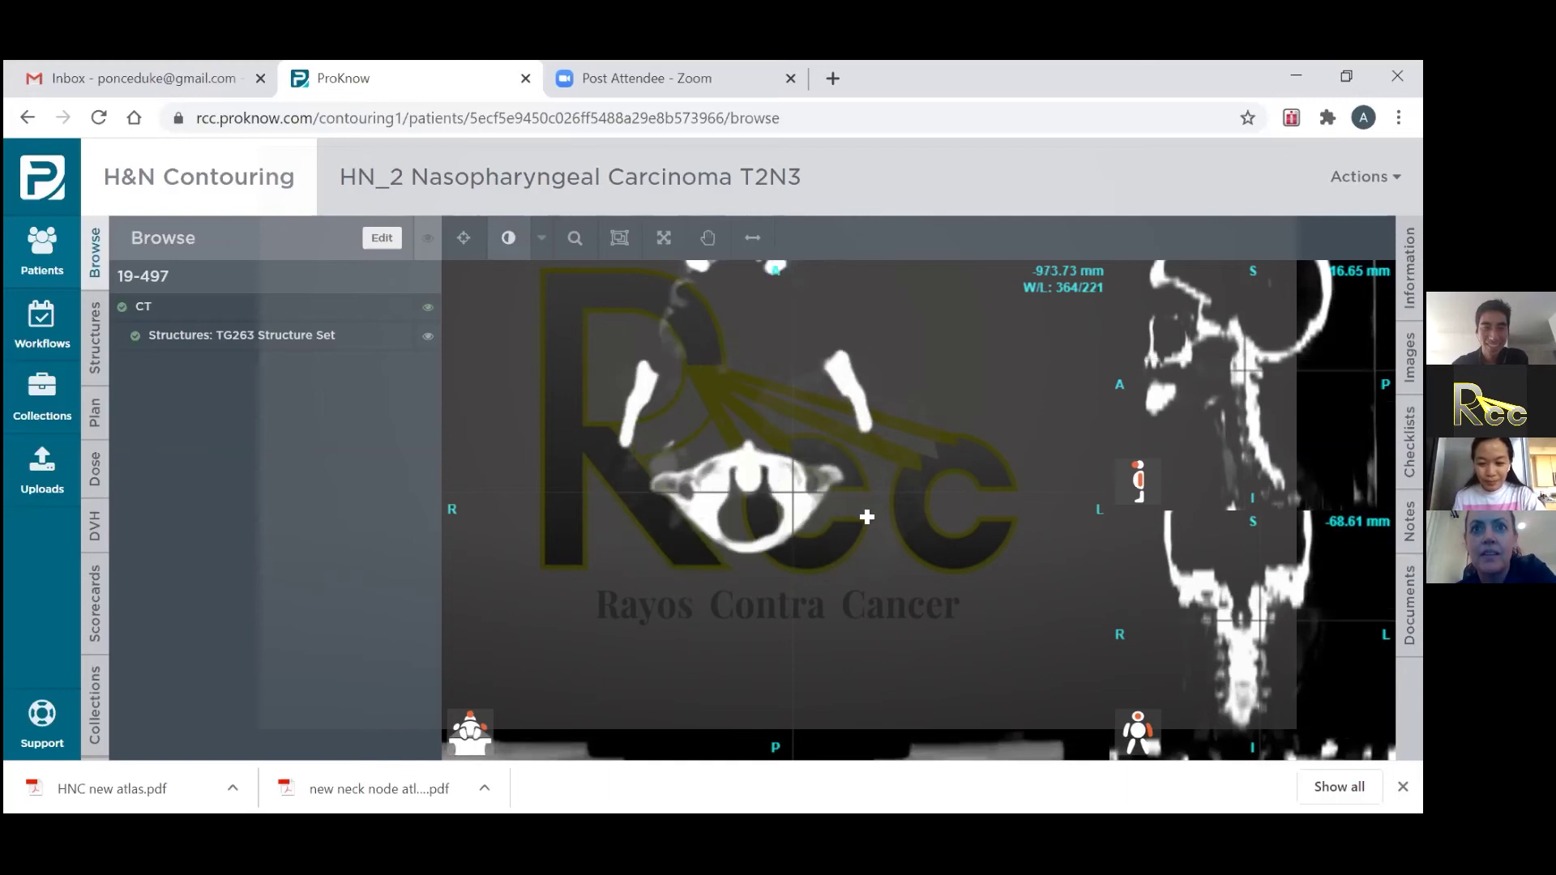
pyautogui.scroll(8, 866, 517)
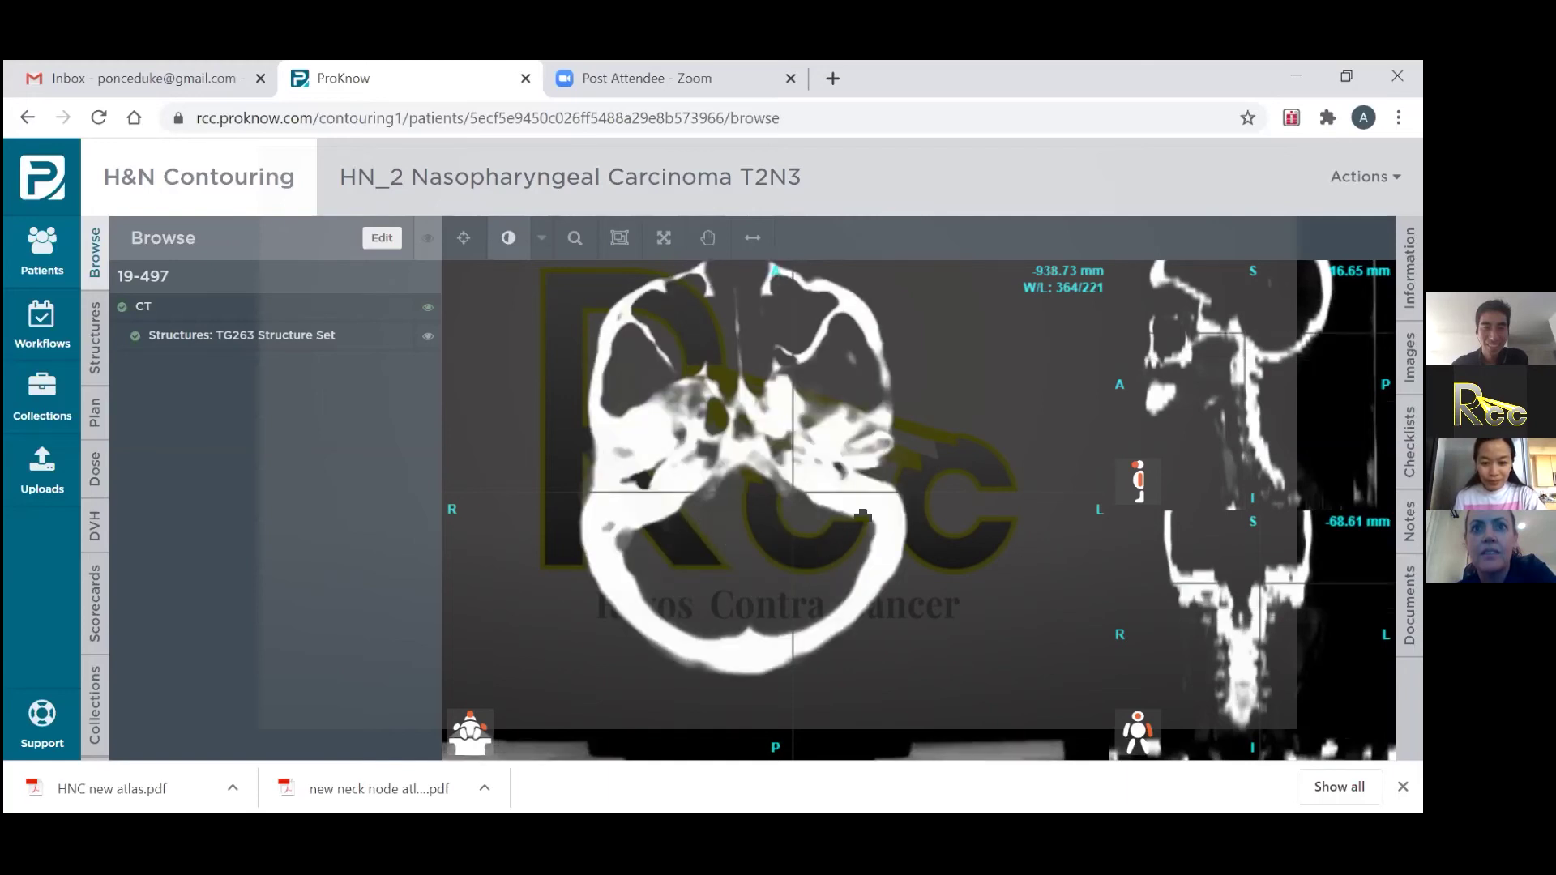
pyautogui.scroll(1, 863, 516)
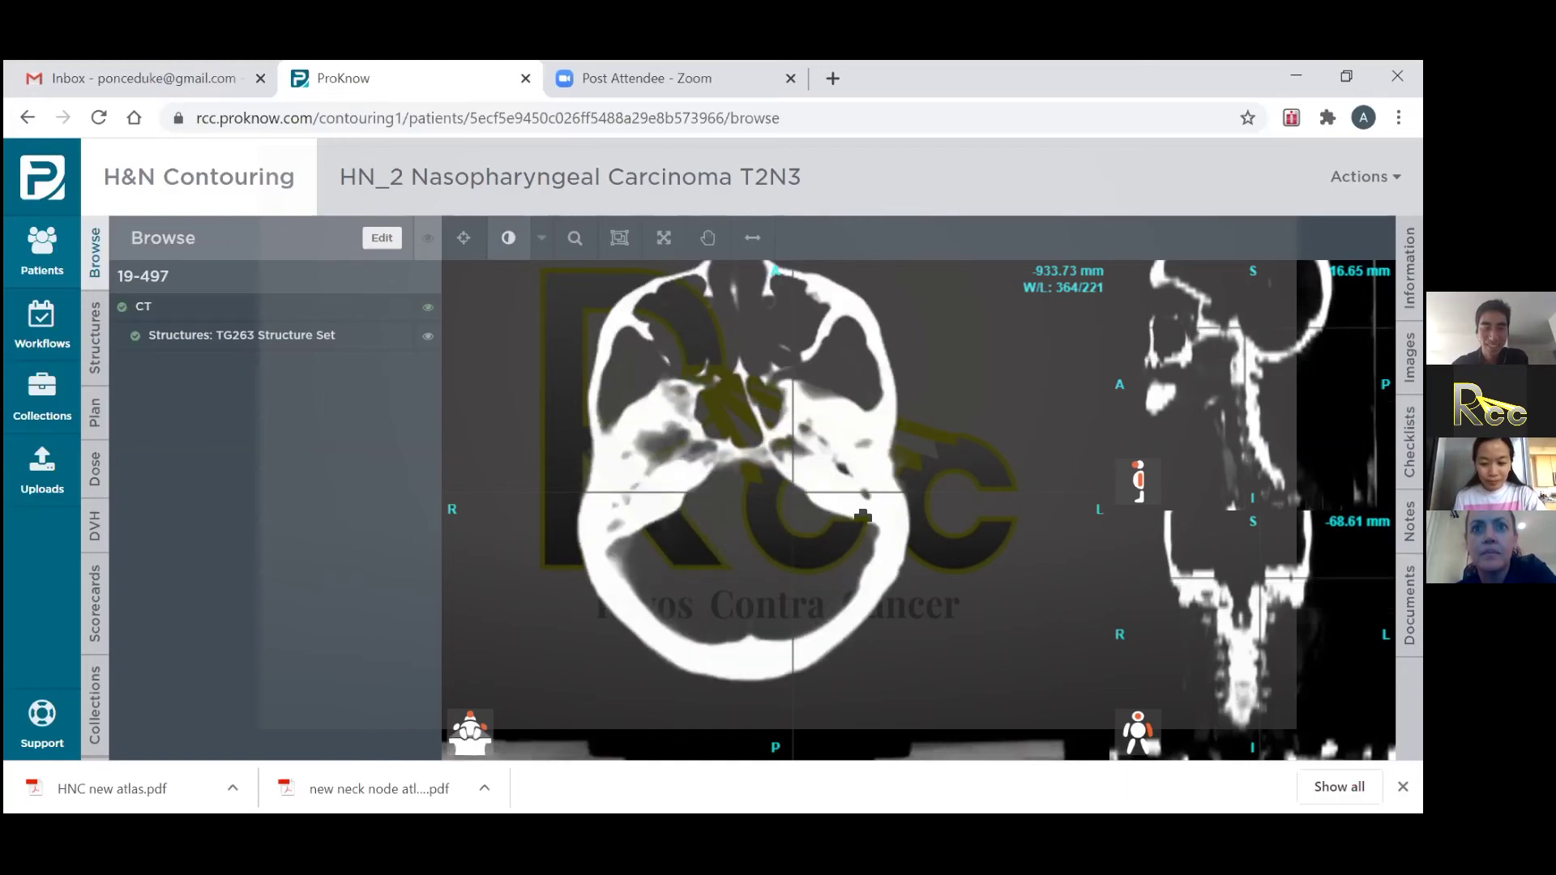
pyautogui.scroll(-2, 863, 517)
pyautogui.scroll(-1, 863, 517)
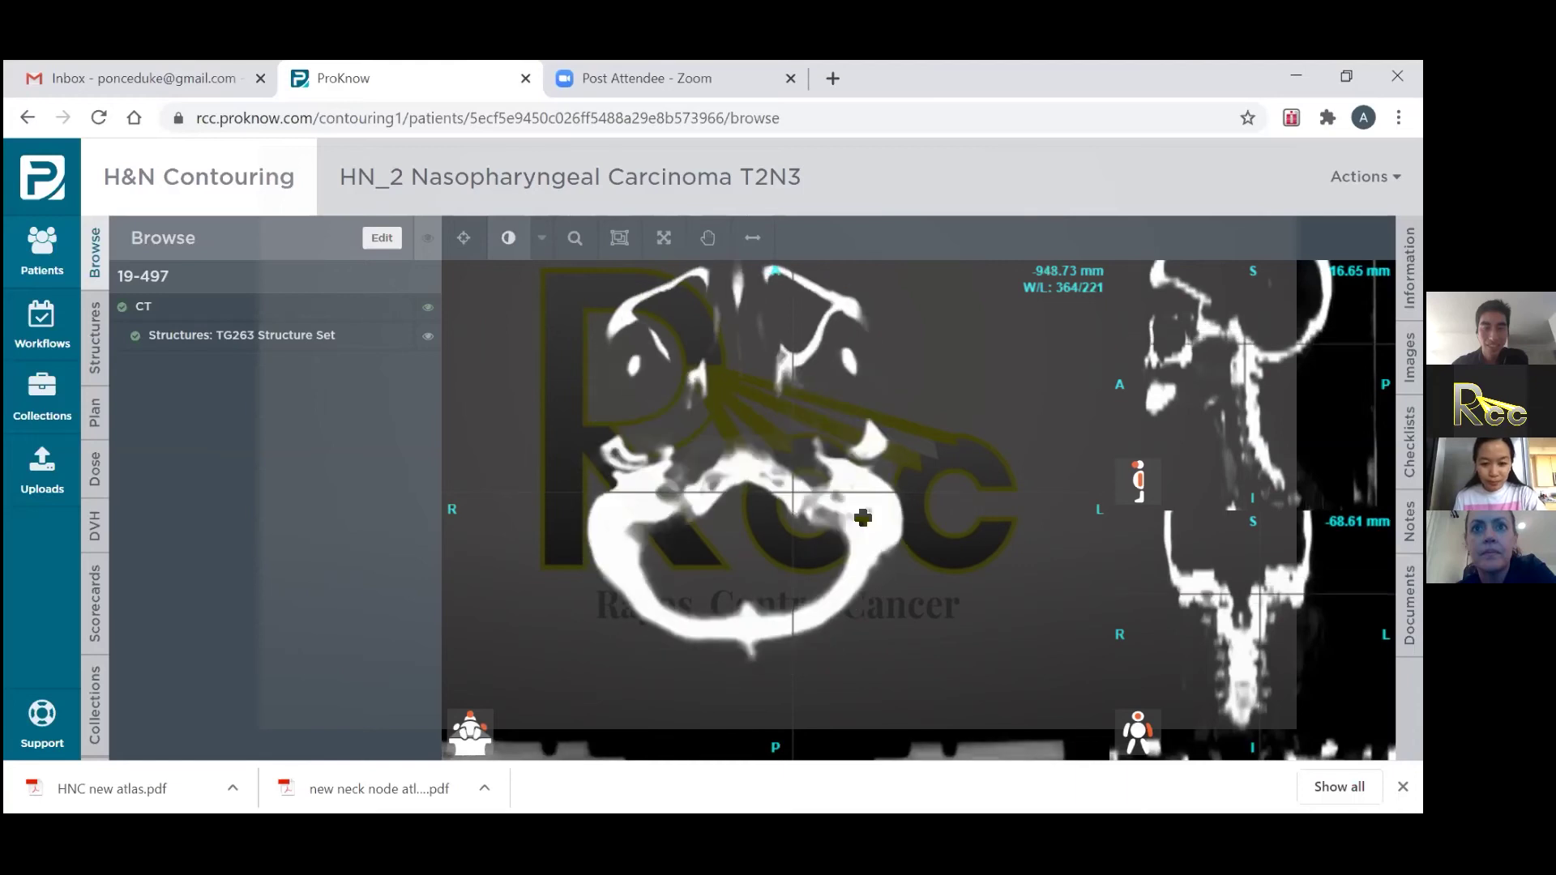
pyautogui.scroll(-1, 863, 518)
pyautogui.scroll(-1, 863, 517)
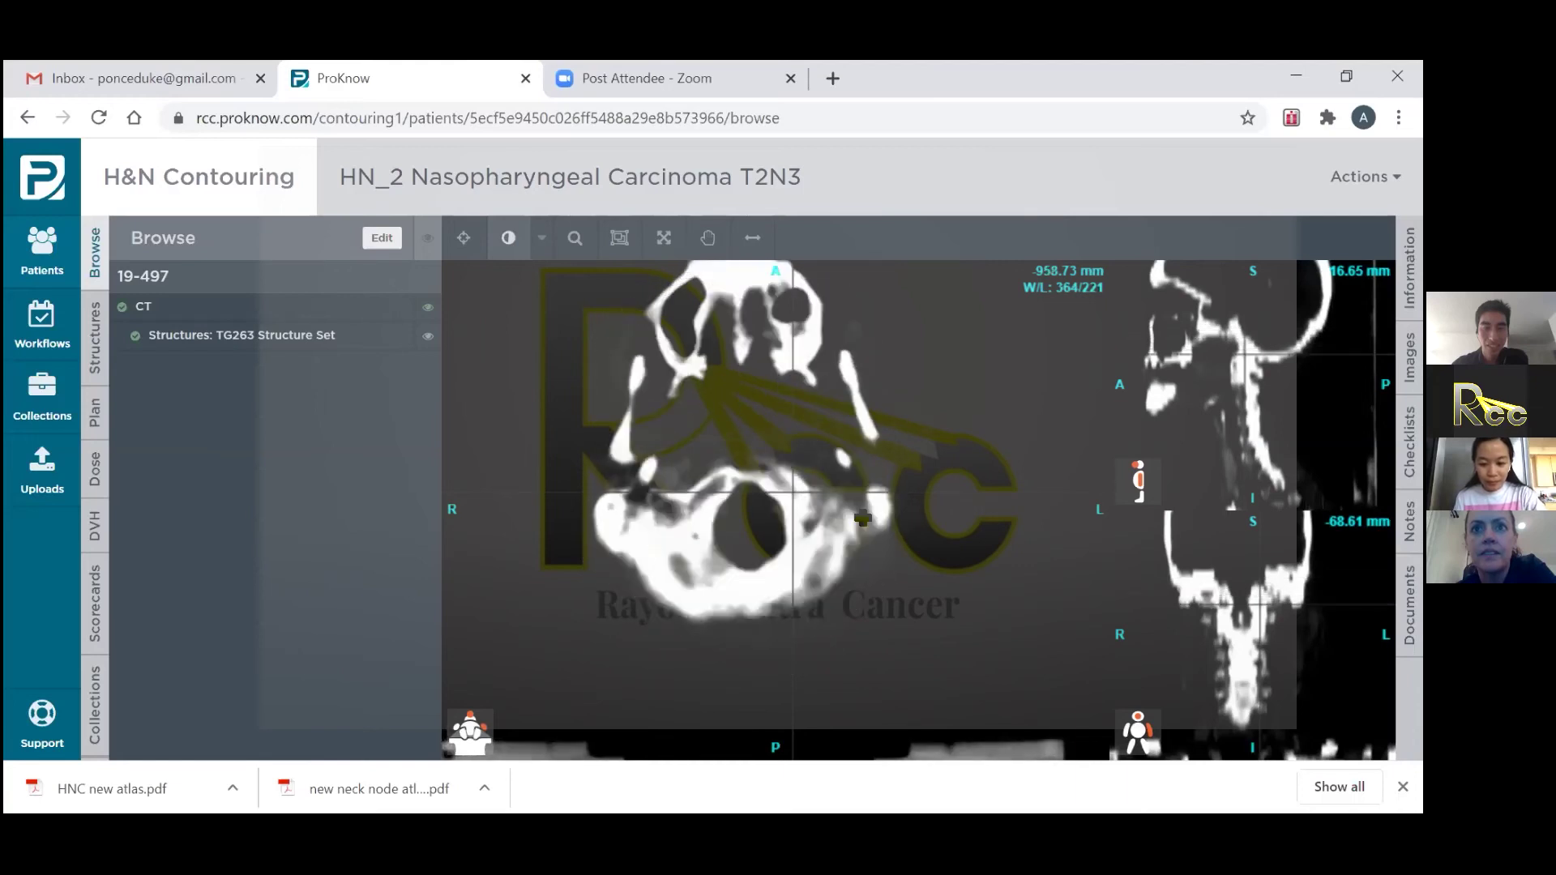
pyautogui.scroll(2, 827, 506)
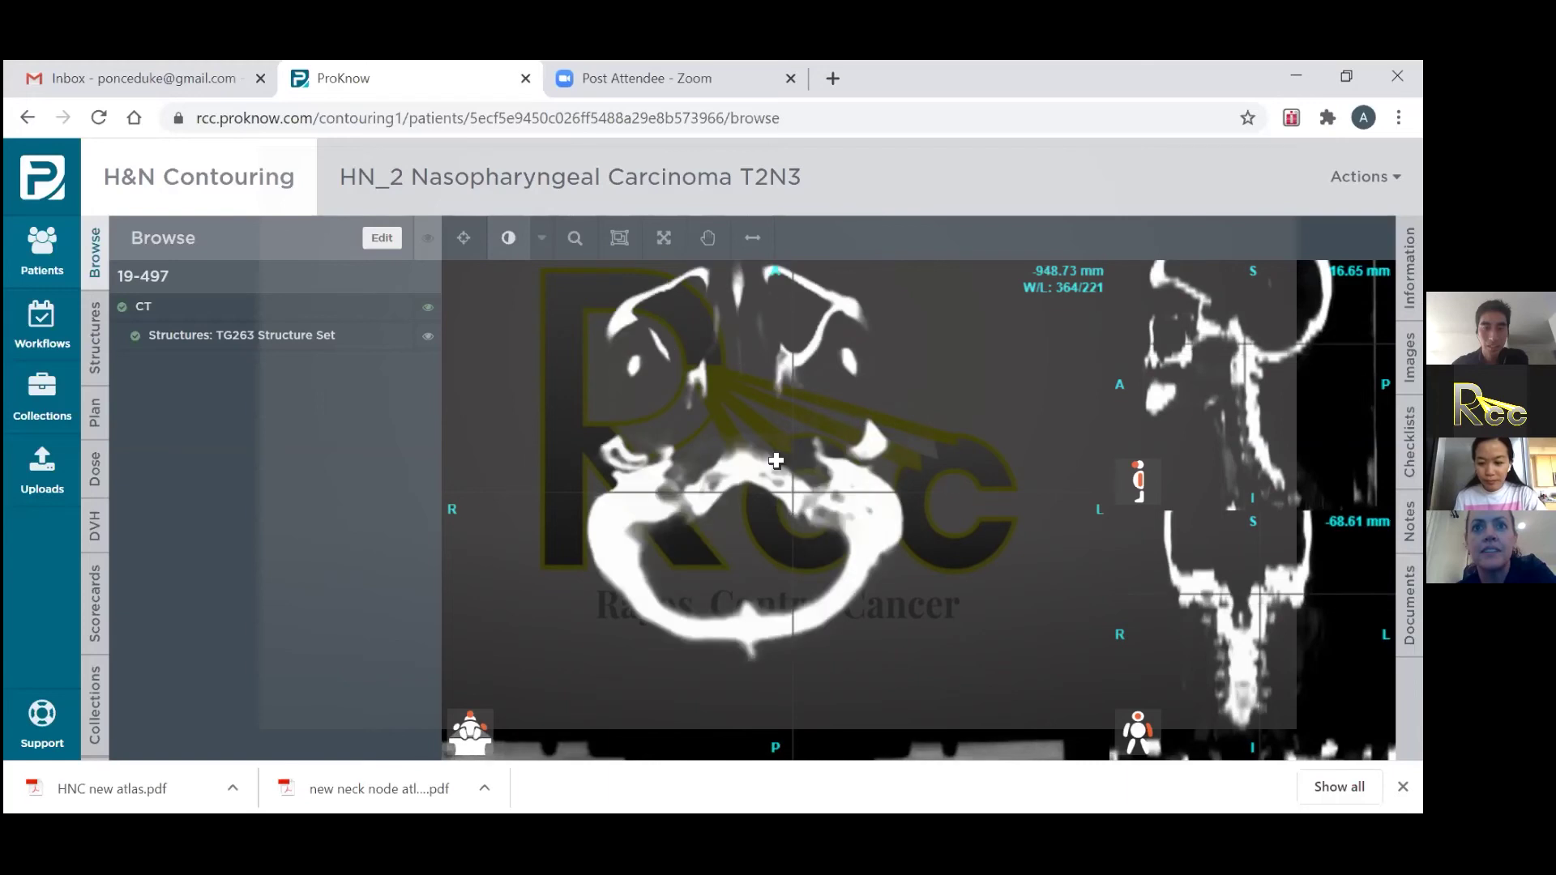
# Step: Adjust the CT window/level to 388/95 to bring back the soft tissue, and review the axial slices down to the larynx
pyautogui.moveTo(775, 460); pyautogui.dragTo(792, 590)
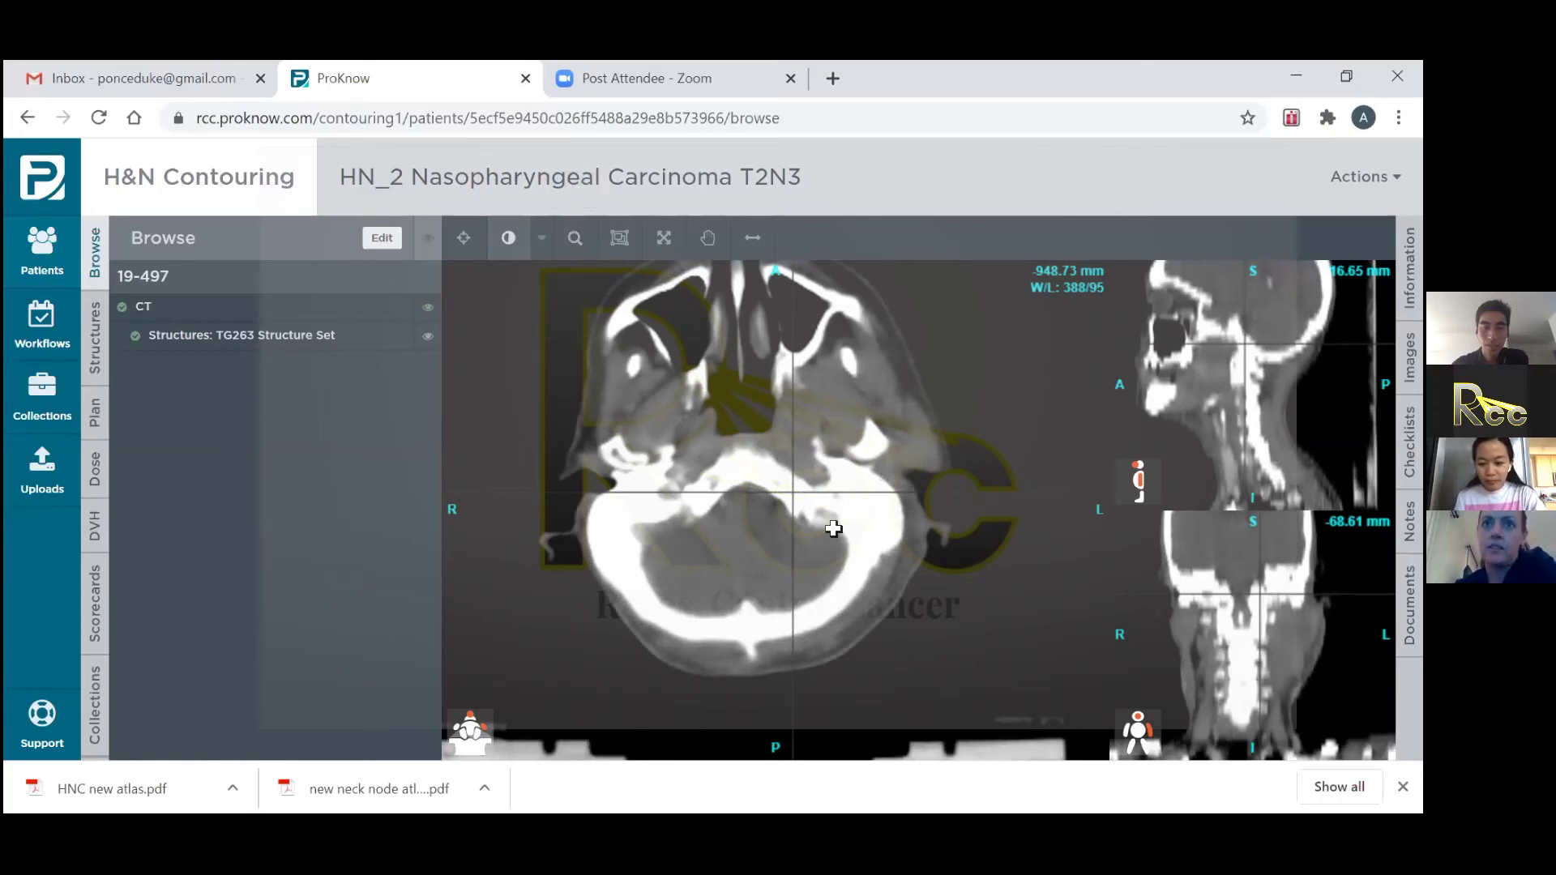
pyautogui.scroll(4, 833, 529)
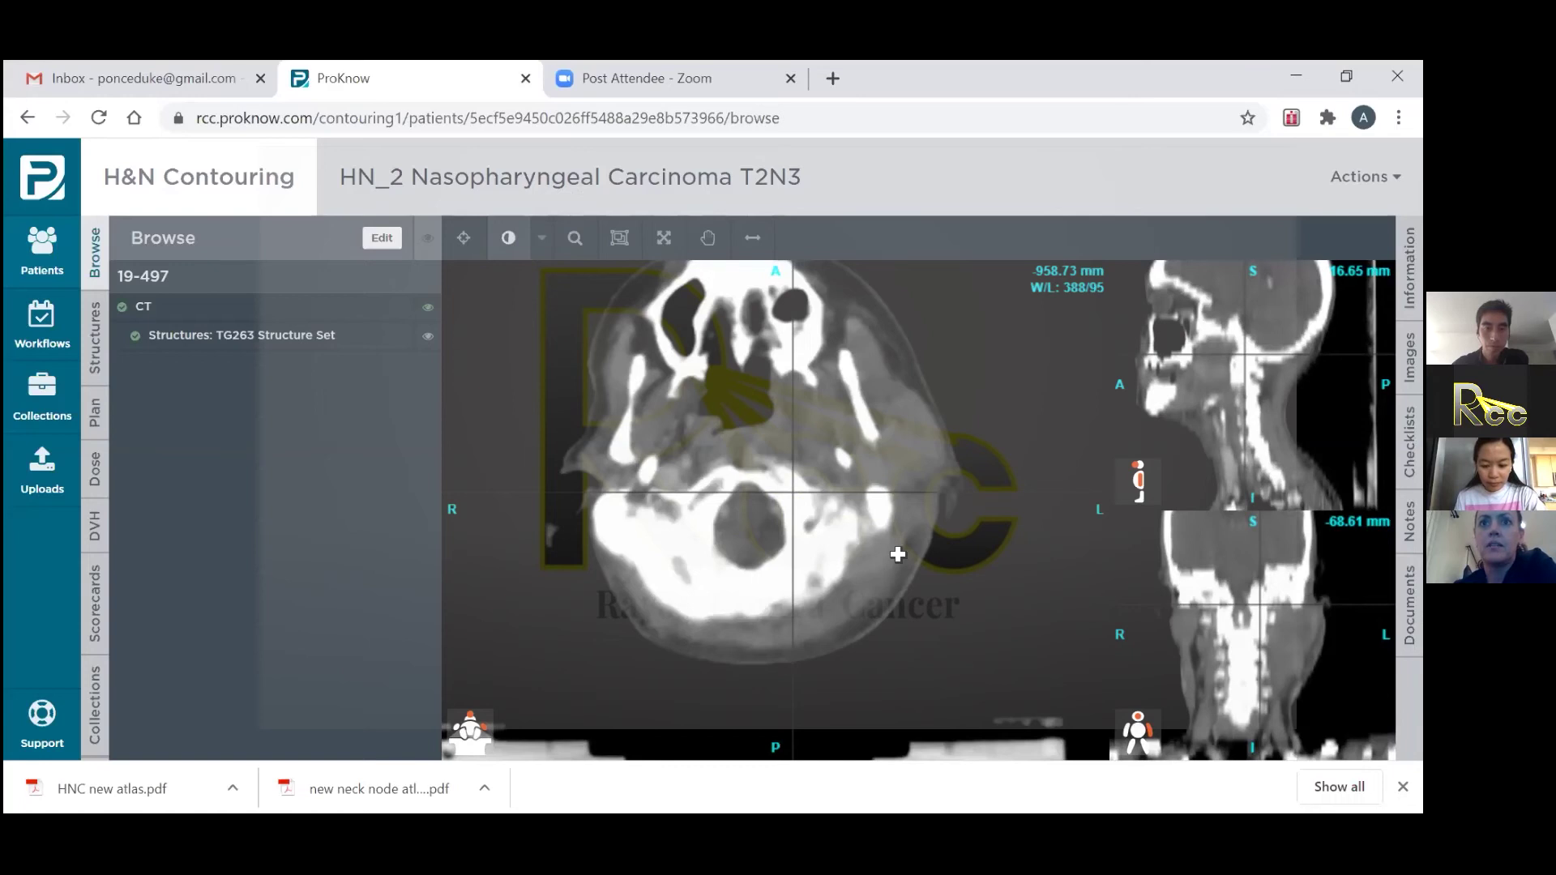
pyautogui.scroll(-10, 892, 575)
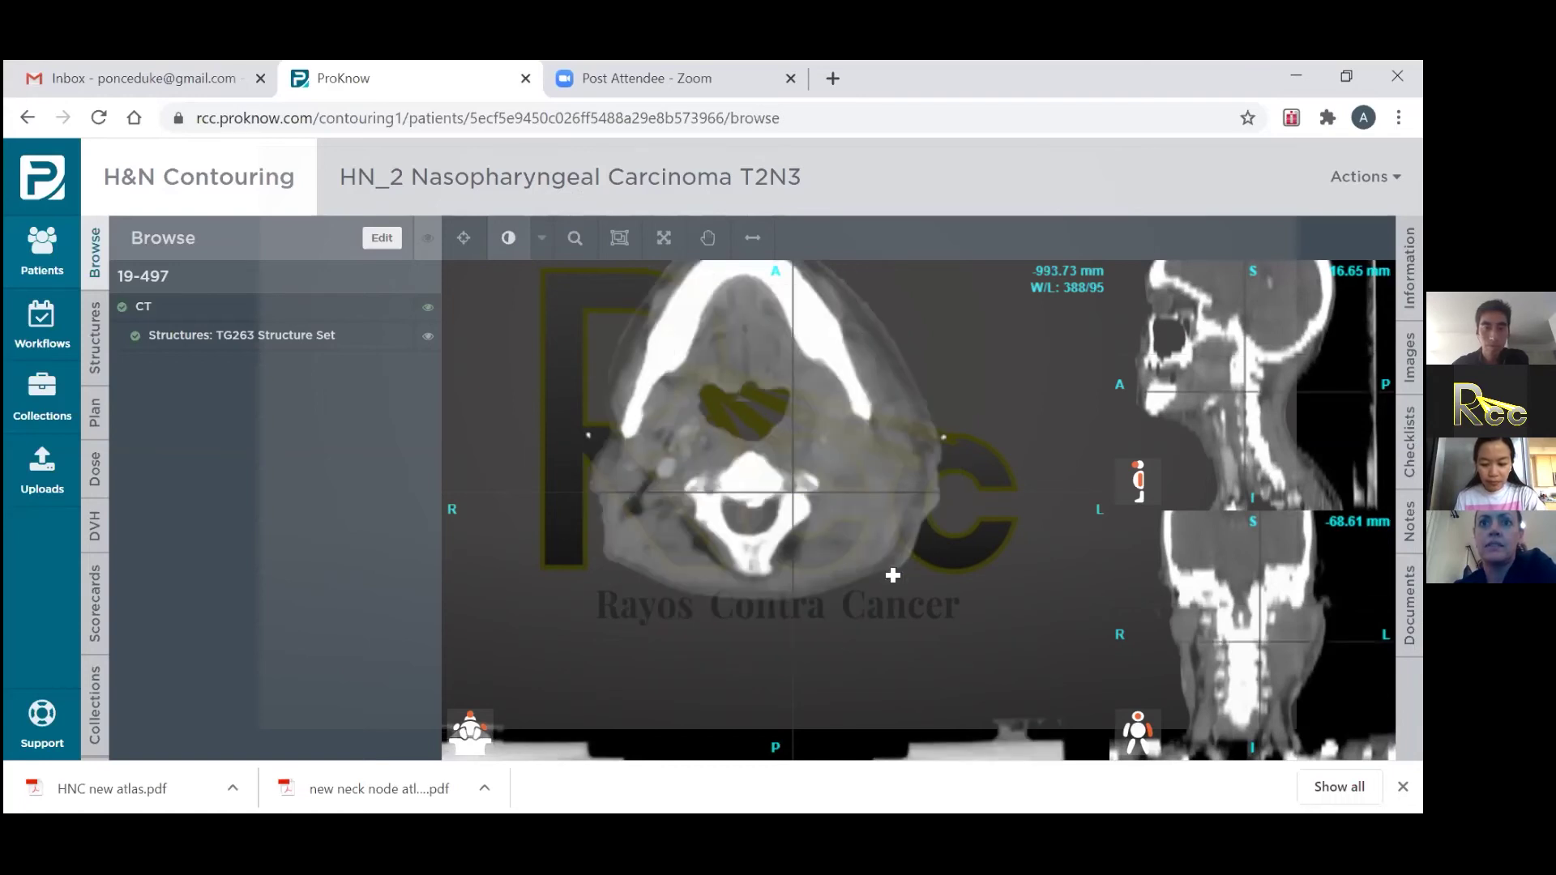
pyautogui.scroll(-7, 892, 575)
pyautogui.scroll(-3, 801, 567)
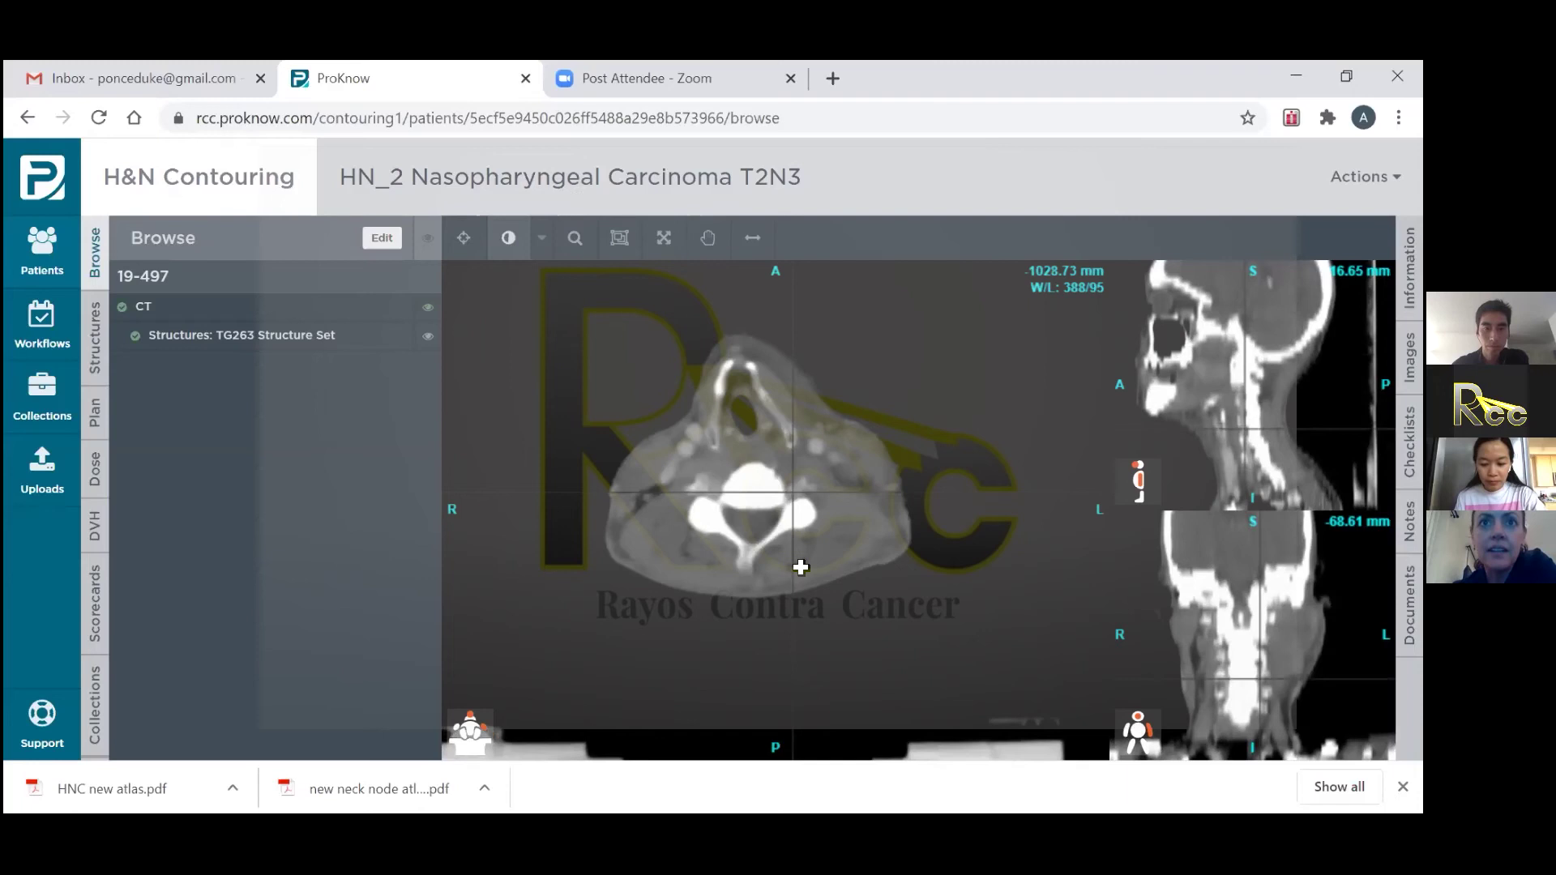
# Step: Examine the right retropharyngeal and parapharyngeal region on the axial CT slices between the skull base and the mandible
pyautogui.scroll(11, 801, 567)
pyautogui.scroll(1, 801, 567)
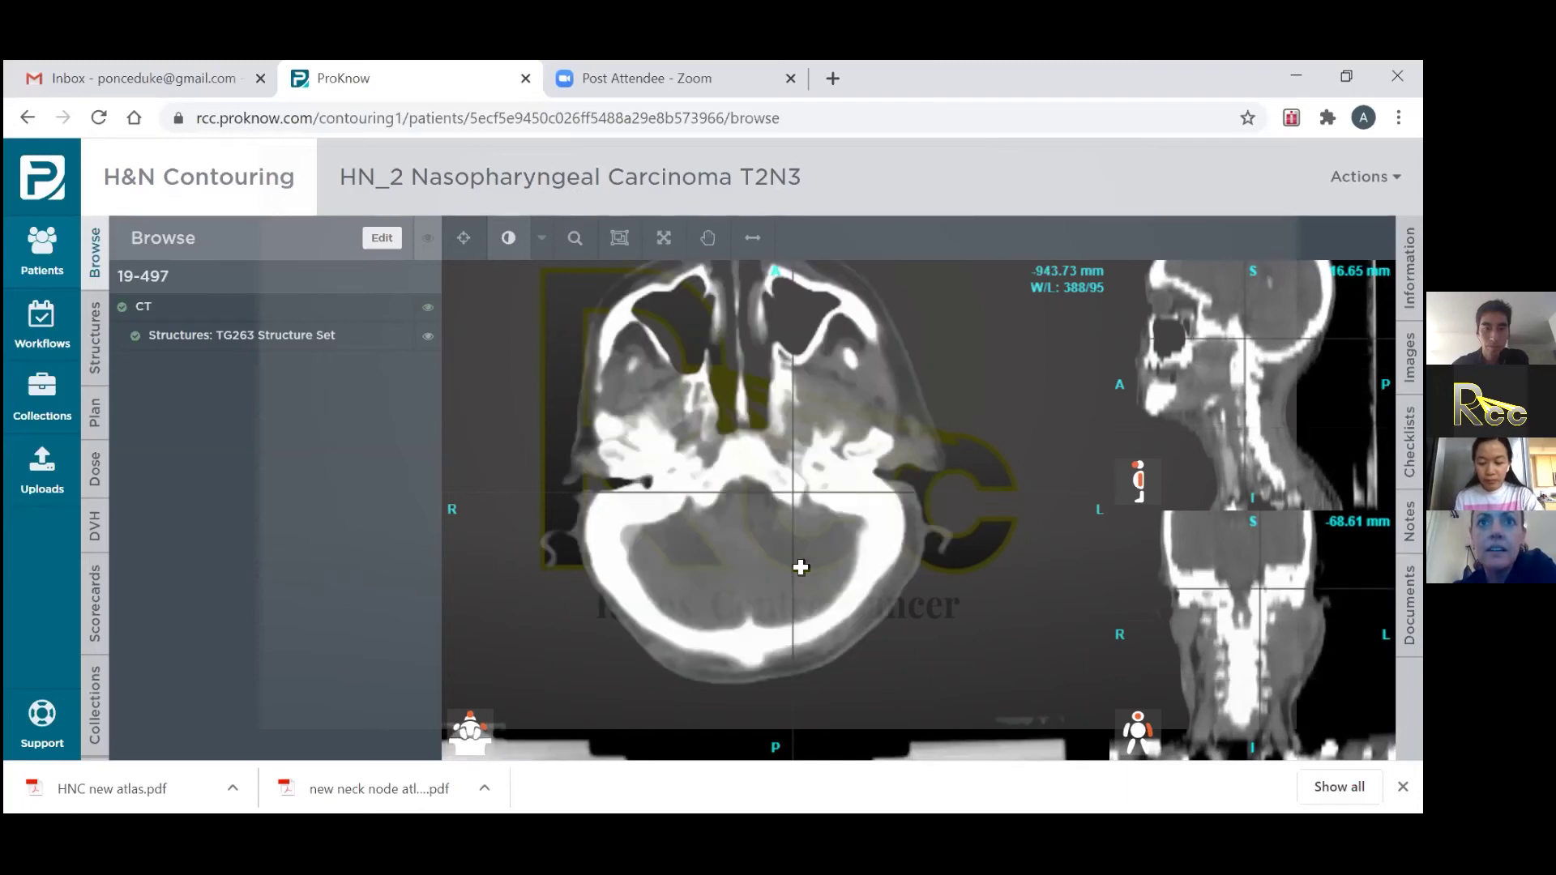
pyautogui.scroll(1, 800, 567)
pyautogui.scroll(-2, 800, 567)
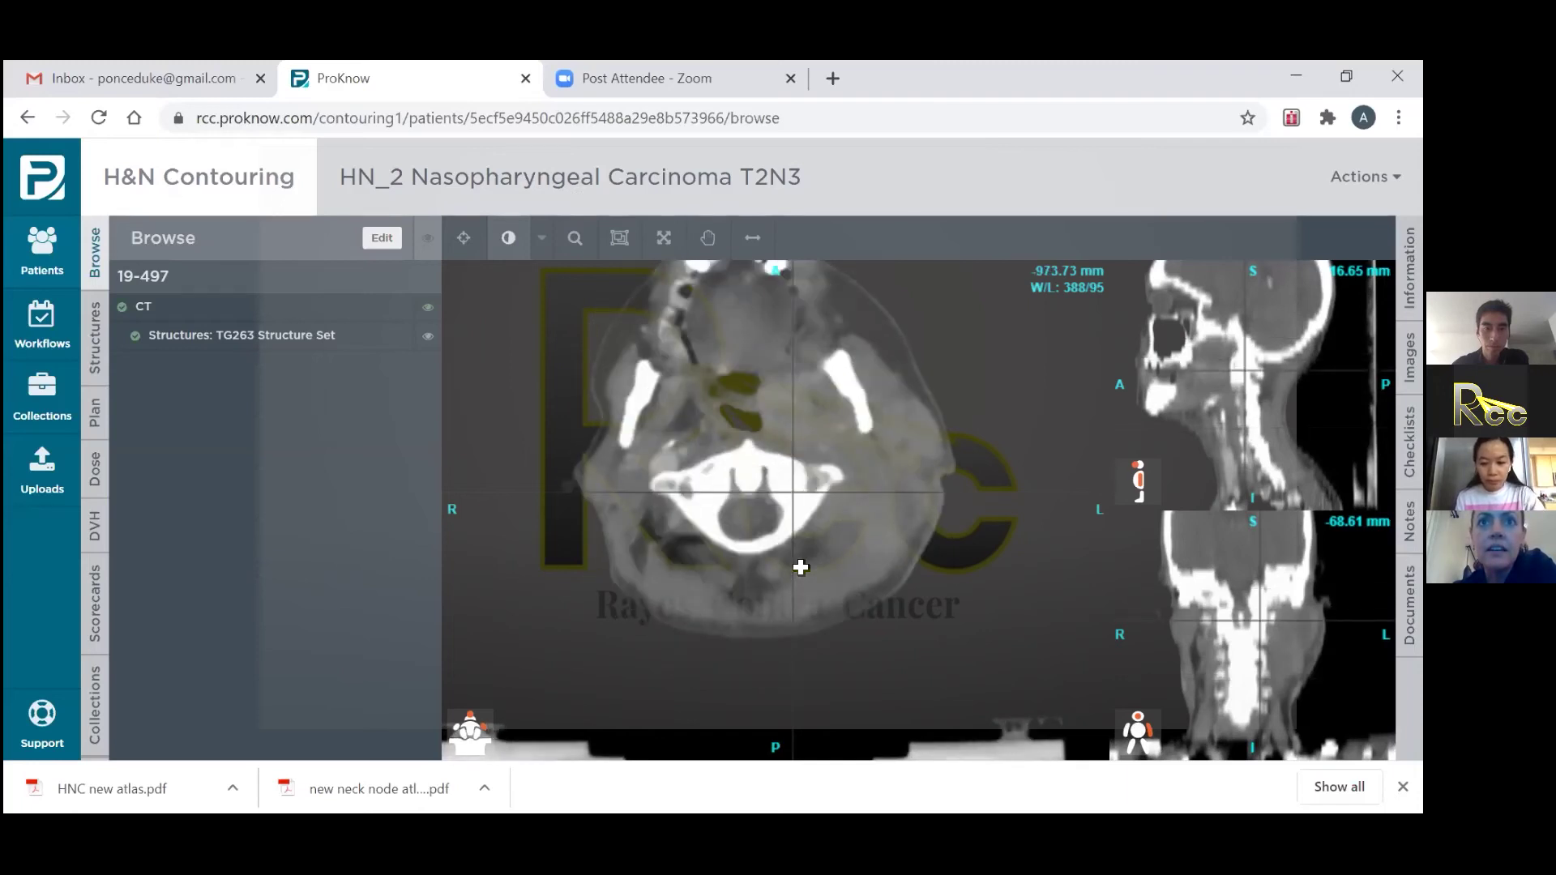
pyautogui.scroll(-1, 721, 443)
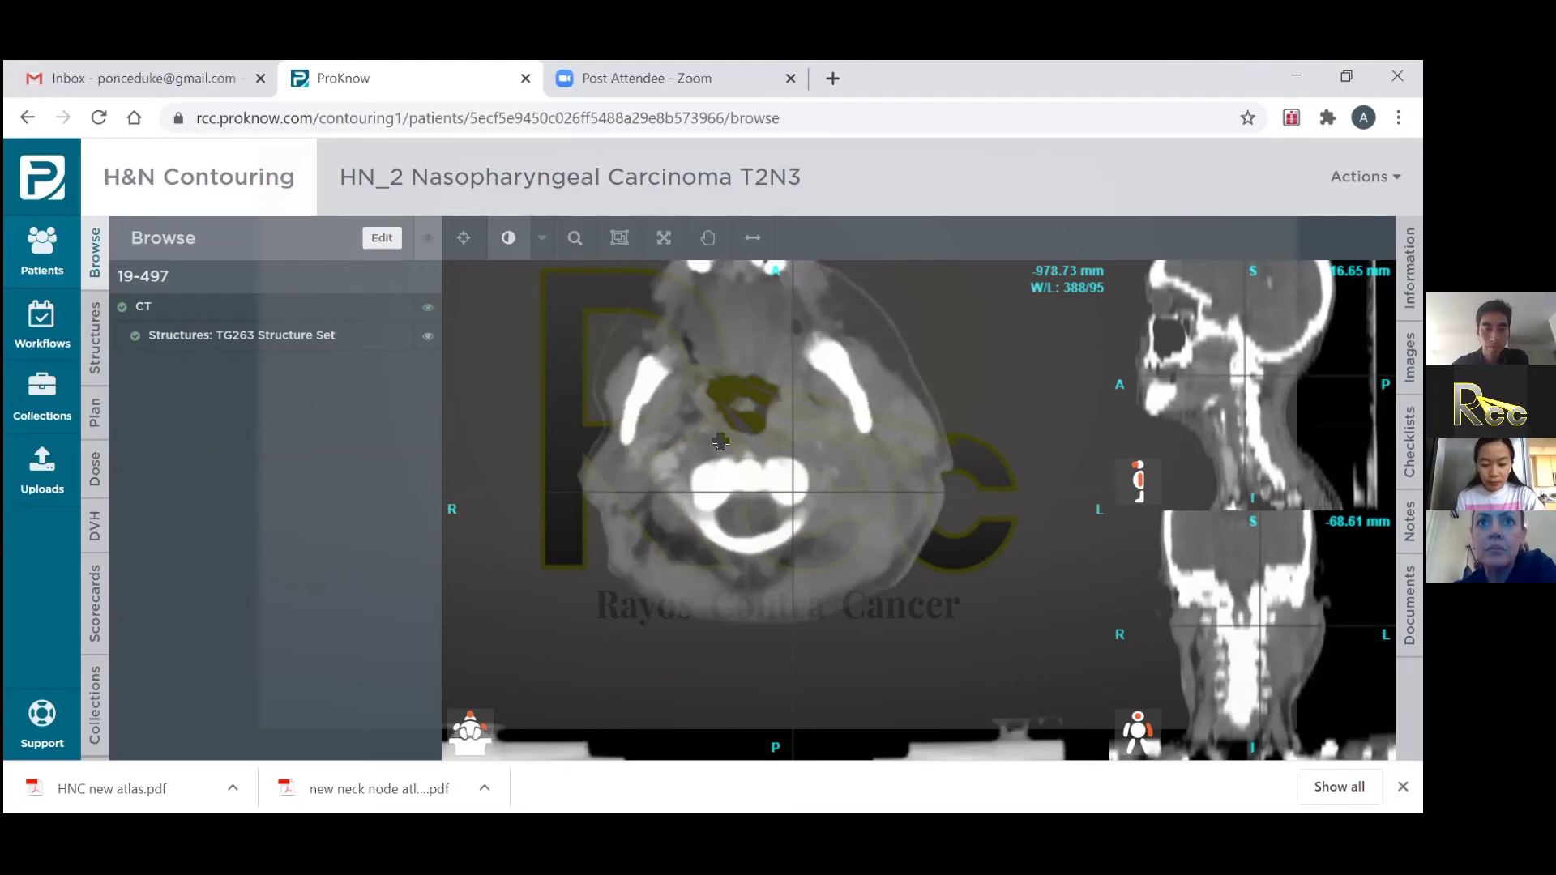
pyautogui.scroll(1, 708, 424)
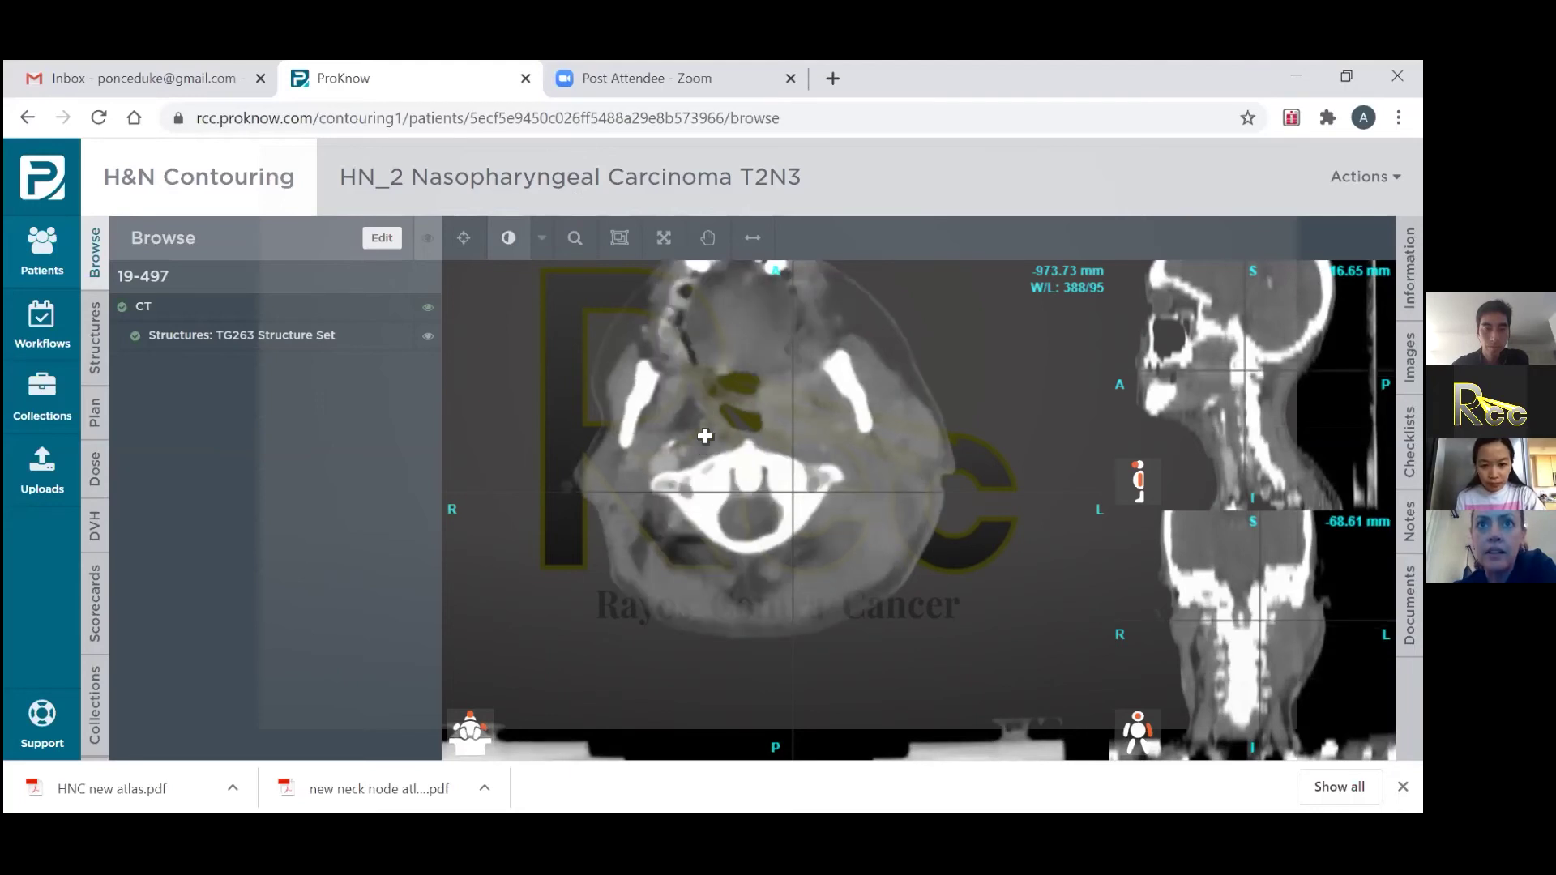
pyautogui.scroll(-3, 718, 469)
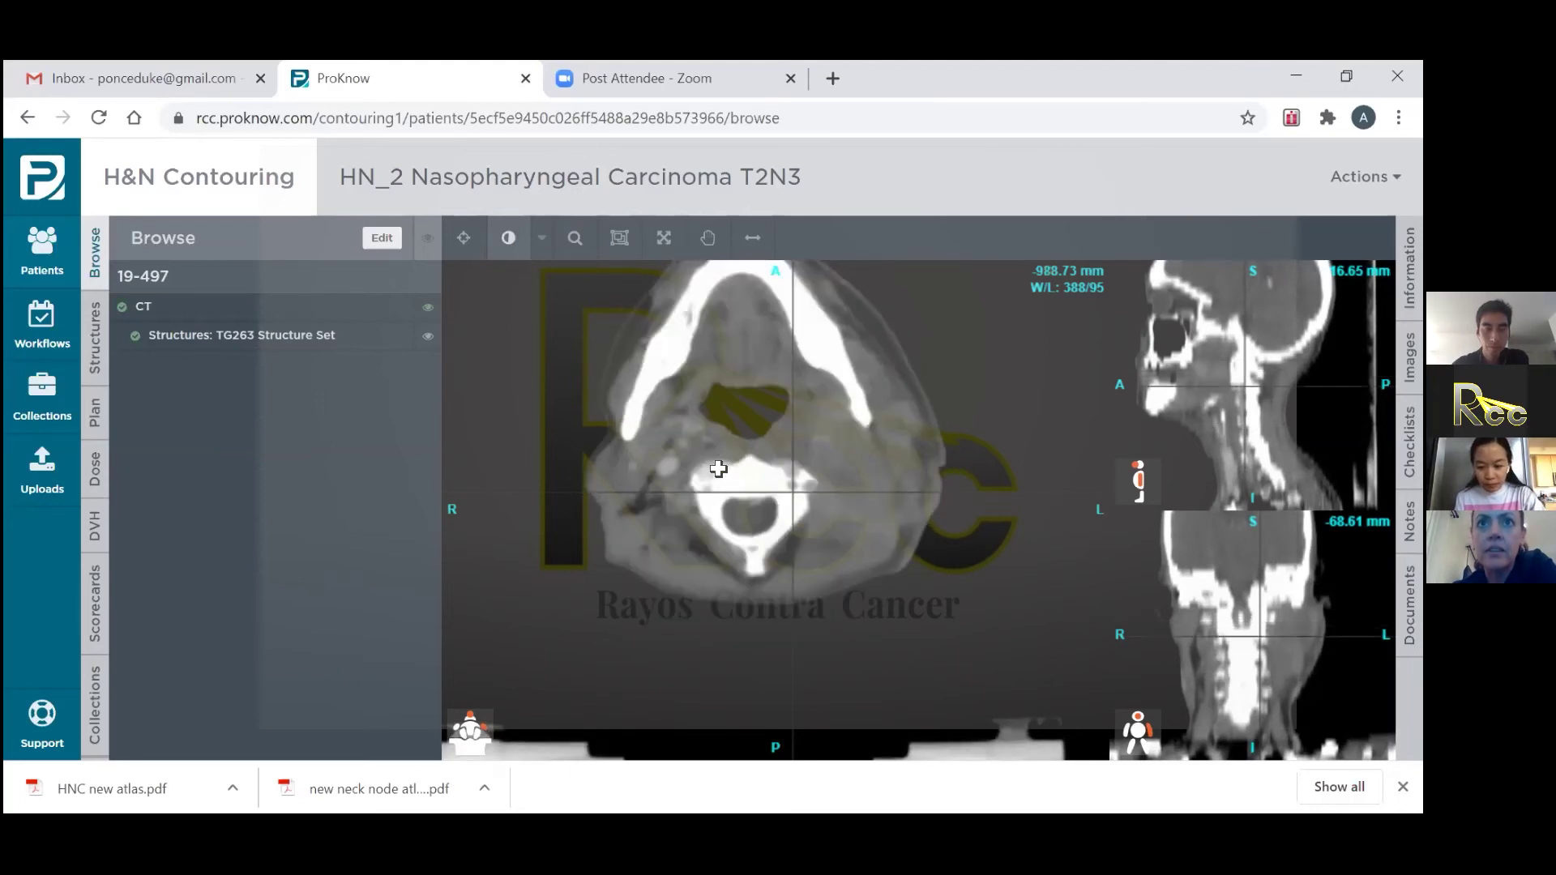
pyautogui.scroll(-3, 718, 469)
pyautogui.scroll(5, 717, 469)
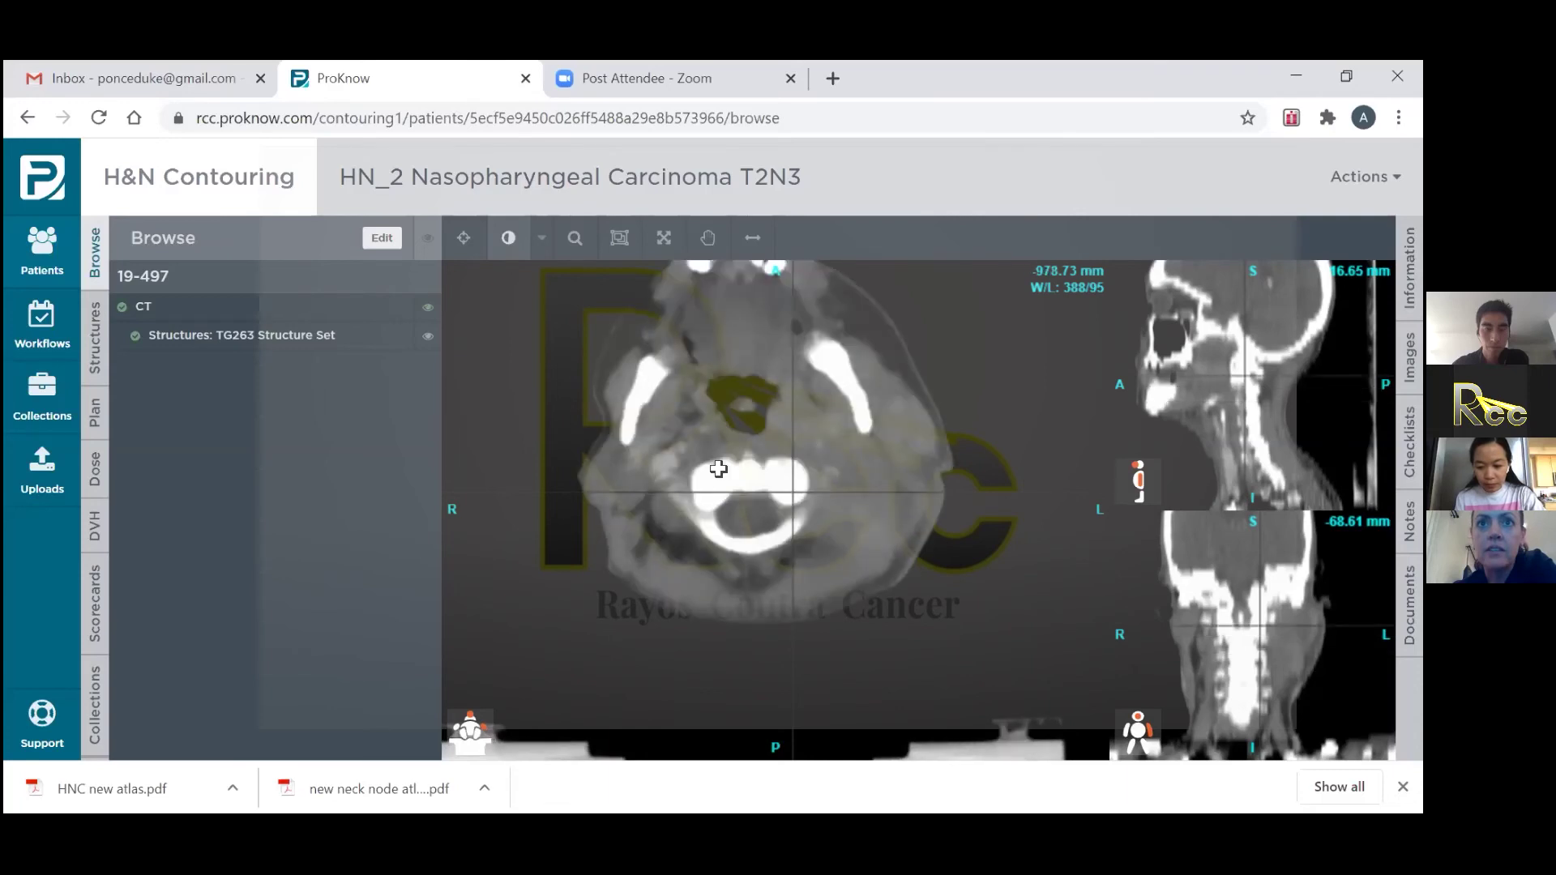
pyautogui.scroll(5, 718, 469)
pyautogui.scroll(2, 724, 479)
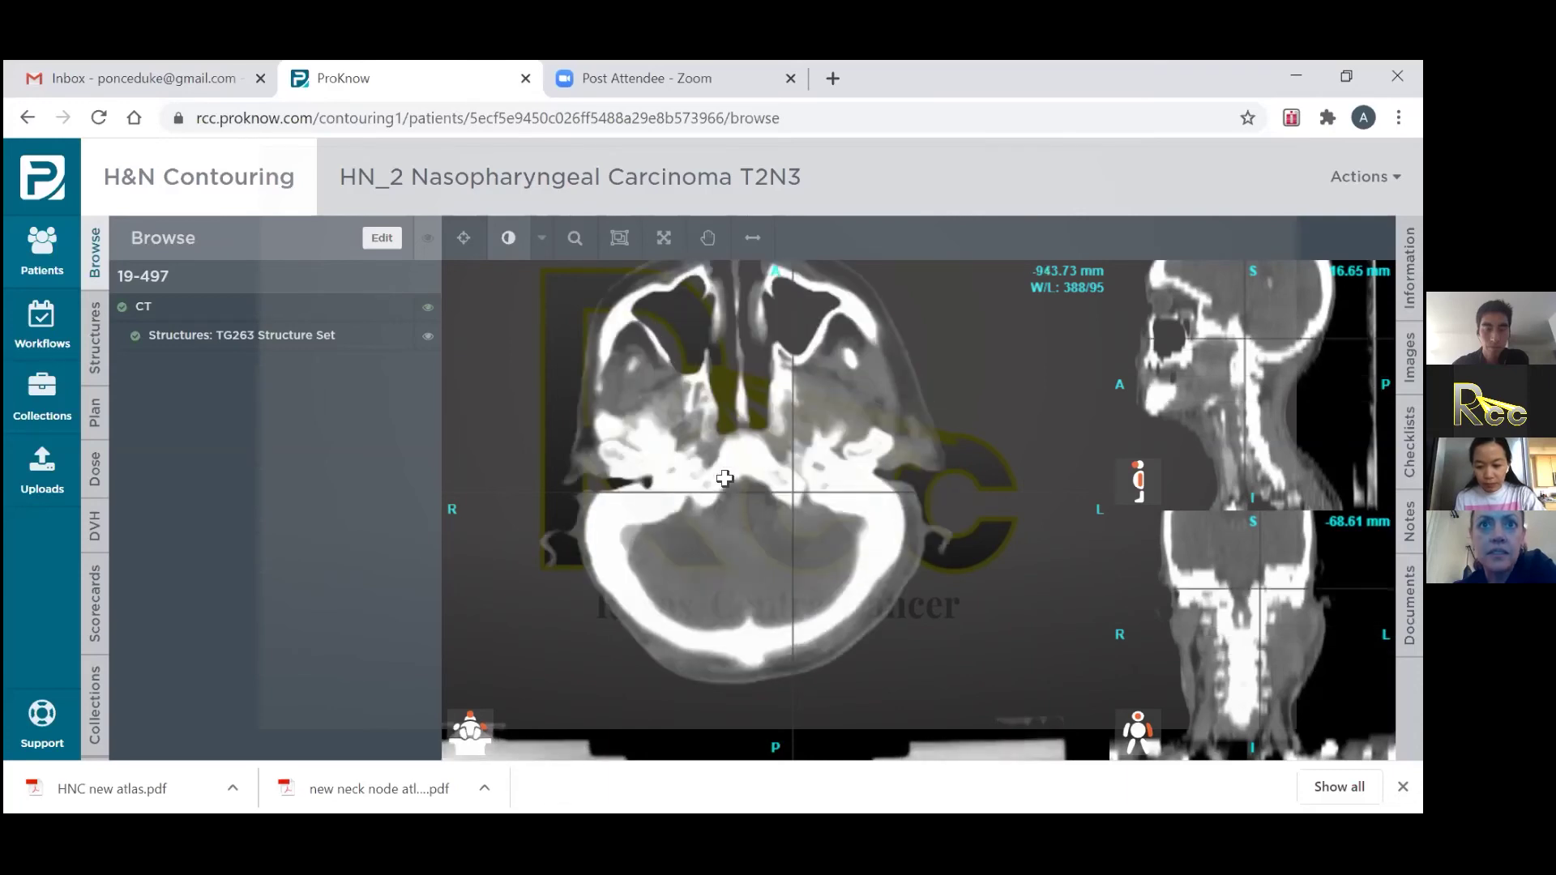
# Step: Examine the right upper neck around the jugular and carotid vessels on the axial CT slices near the mandibular angle
pyautogui.scroll(-8, 724, 478)
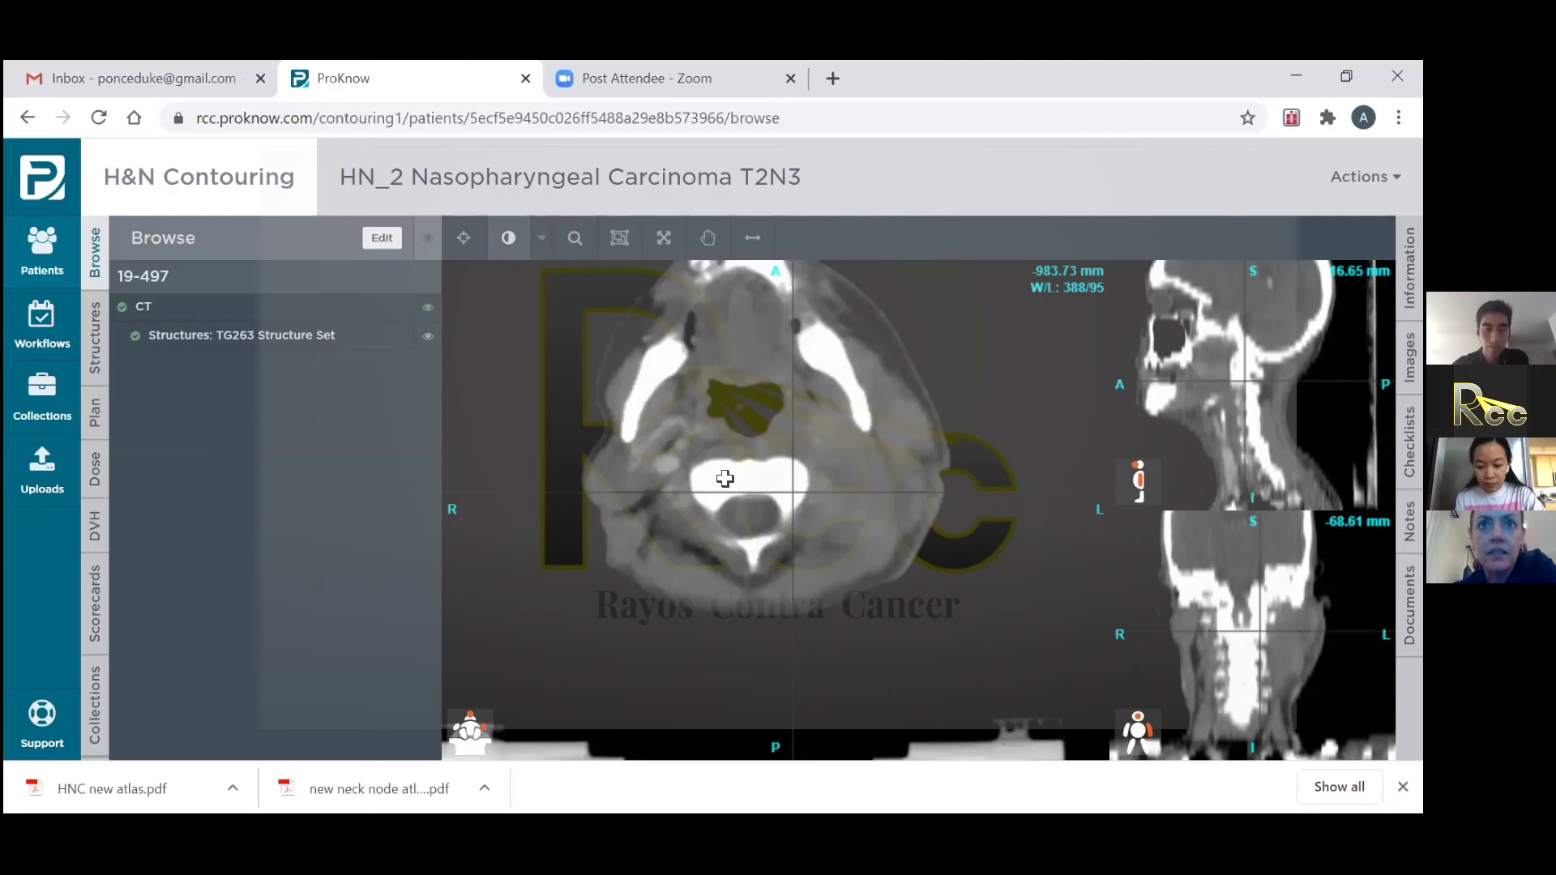
pyautogui.scroll(-1, 724, 478)
pyautogui.scroll(-1, 673, 468)
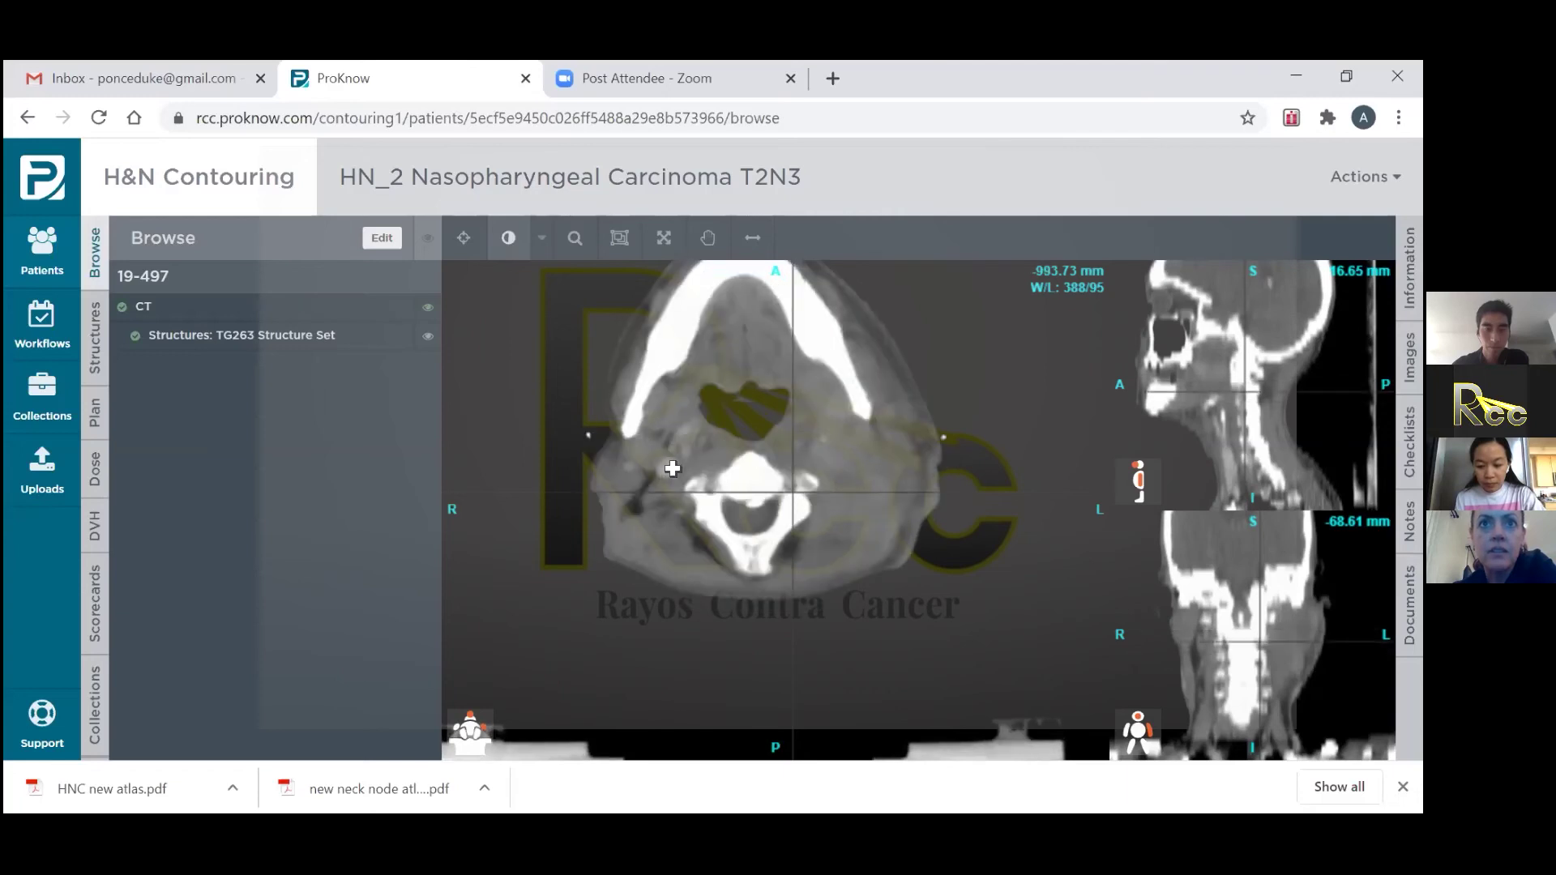
pyautogui.scroll(-1, 672, 468)
pyautogui.scroll(1, 649, 483)
pyautogui.scroll(-1, 672, 489)
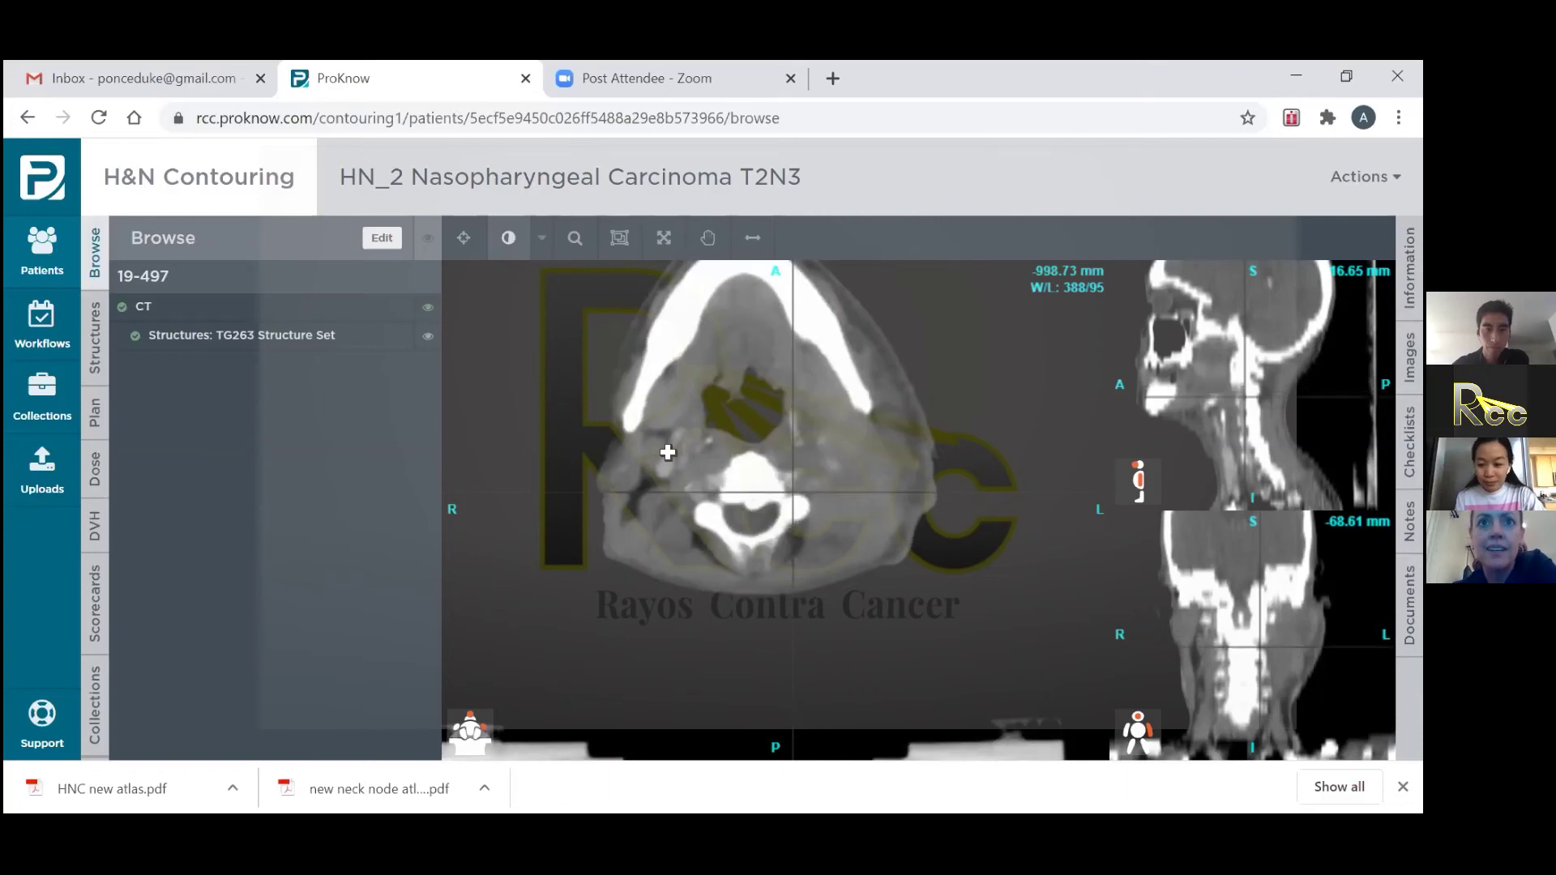
pyautogui.scroll(1, 659, 487)
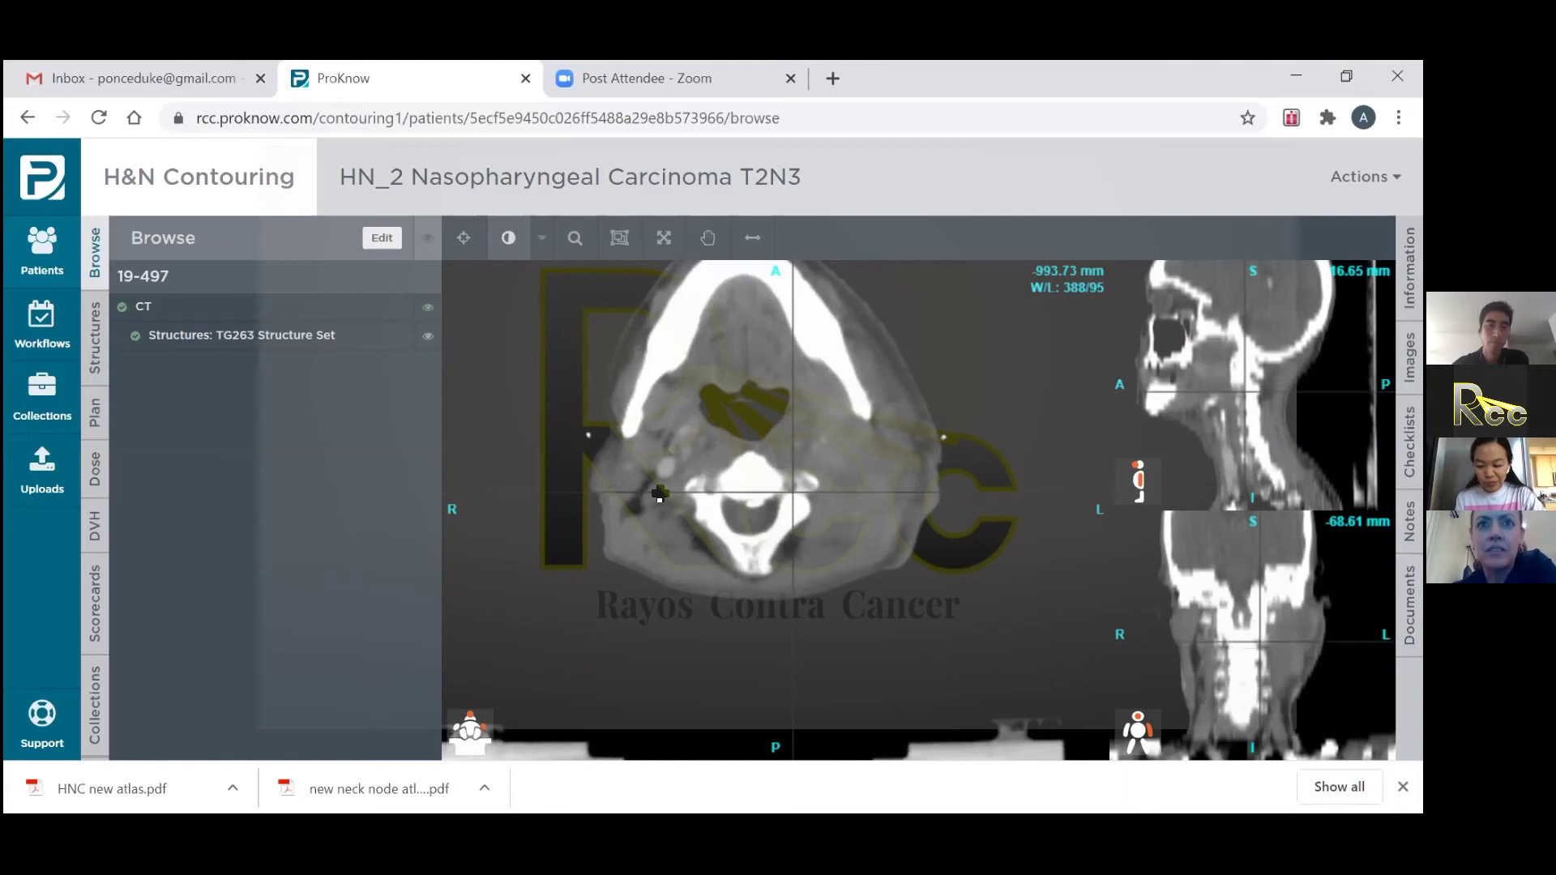
pyautogui.scroll(1, 660, 494)
pyautogui.scroll(2, 660, 494)
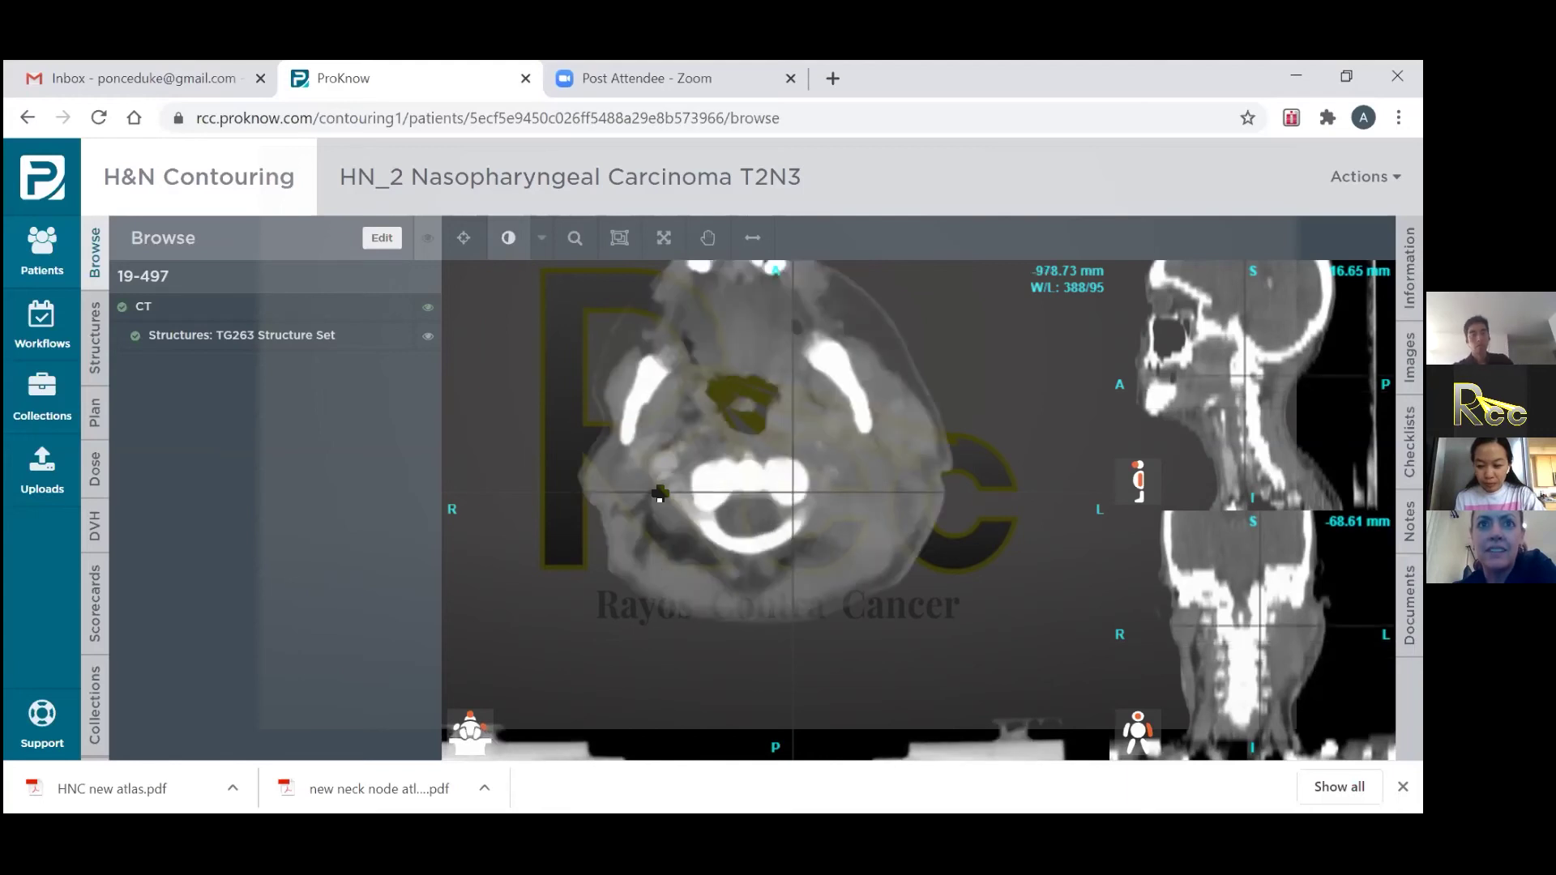
pyautogui.scroll(-3, 659, 494)
pyautogui.scroll(-1, 653, 444)
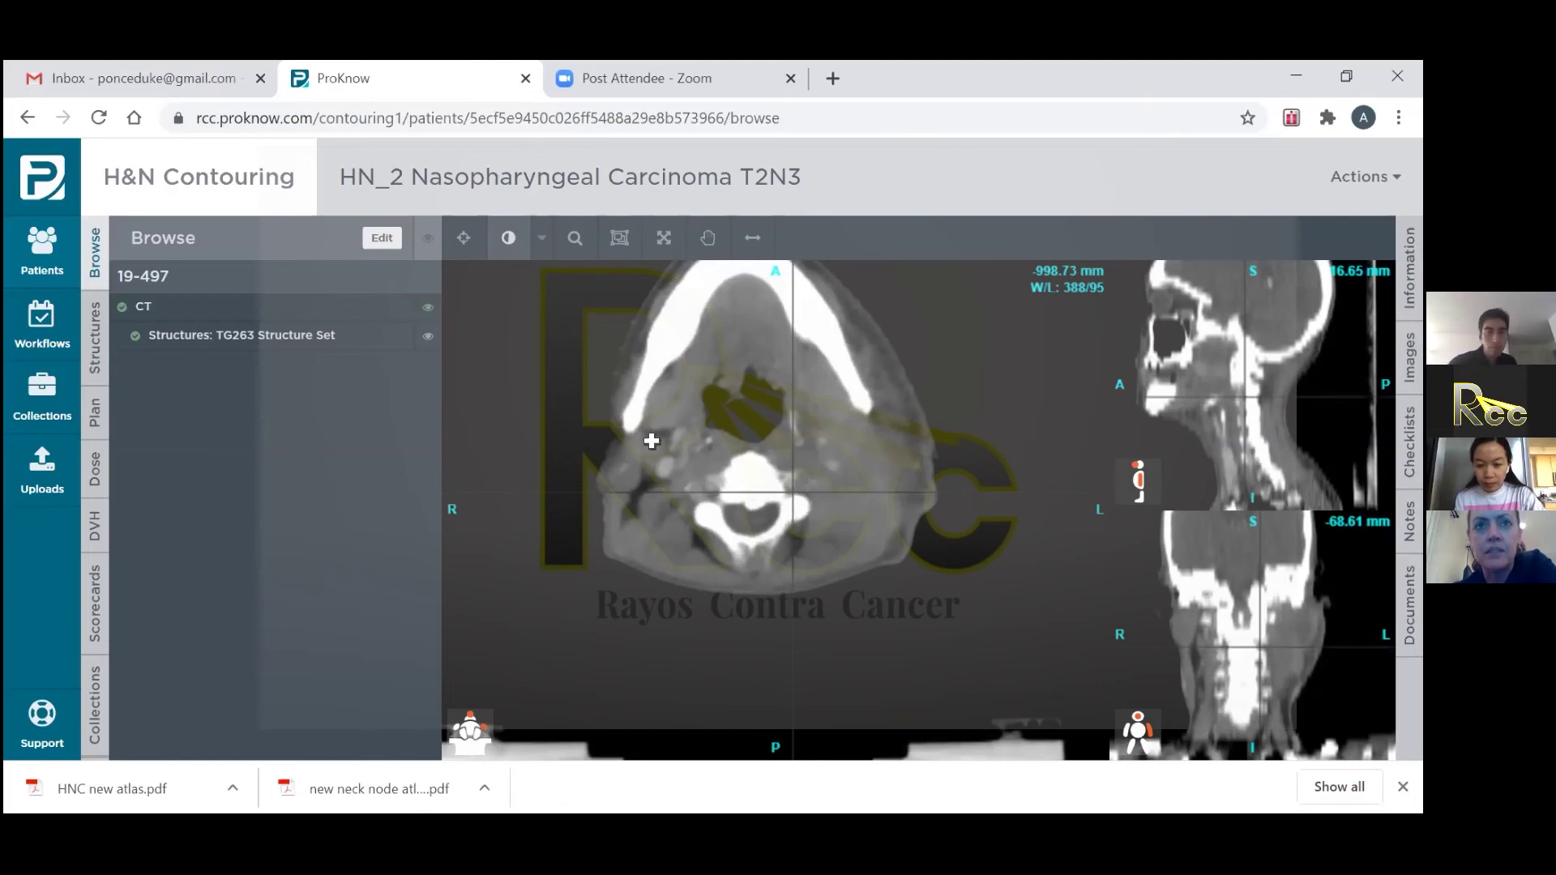
# Step: Survey the lower neck on the axial CT slices down to the lung apices and back up to the mandibular angle
pyautogui.scroll(-8, 682, 535)
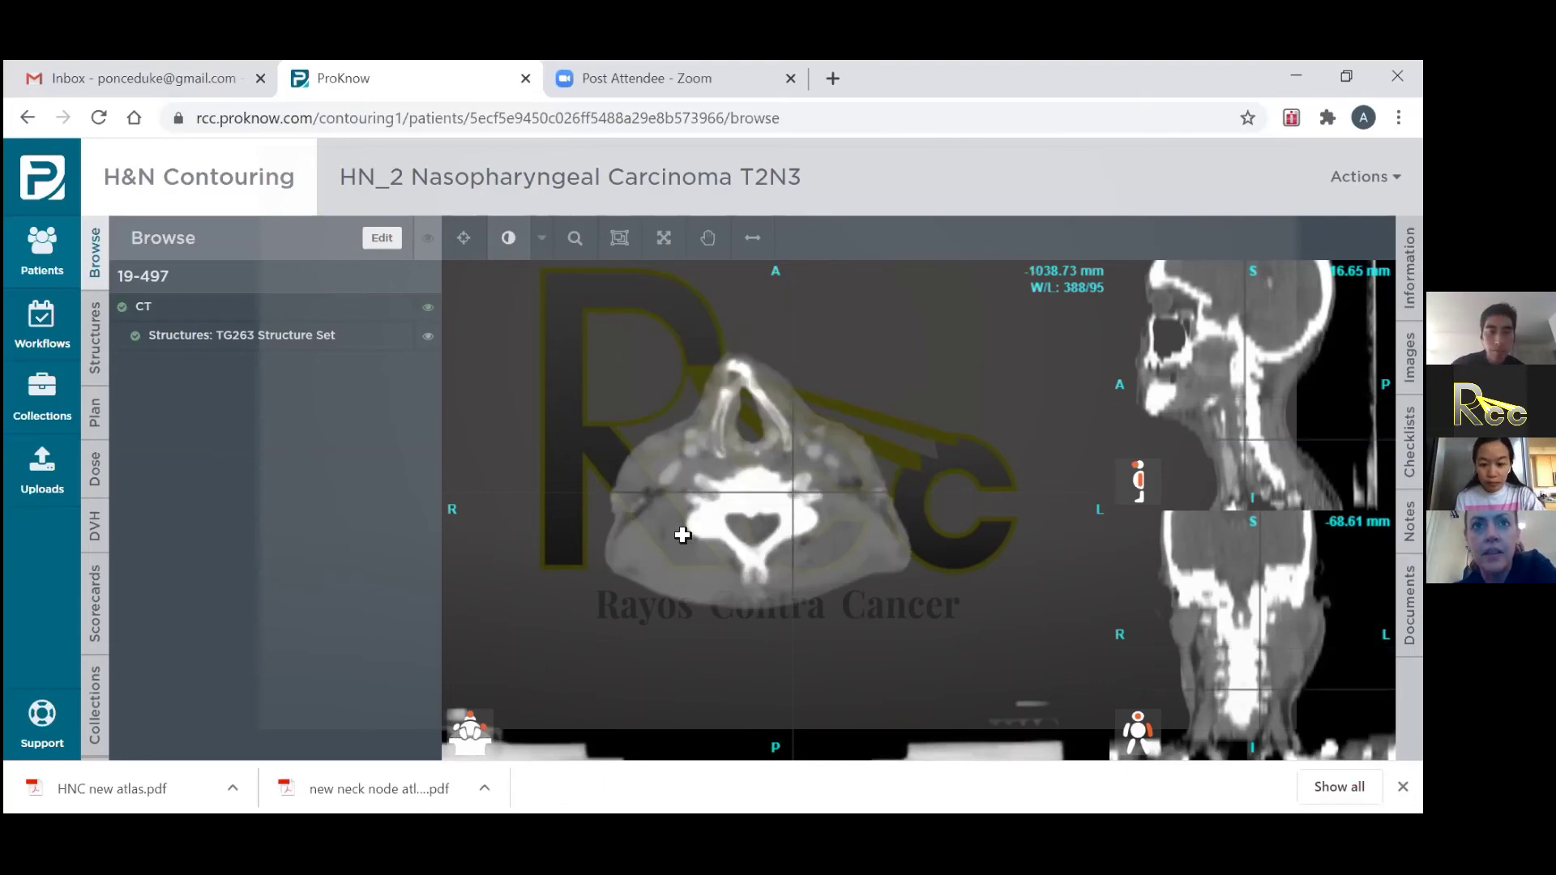
pyautogui.scroll(-16, 683, 535)
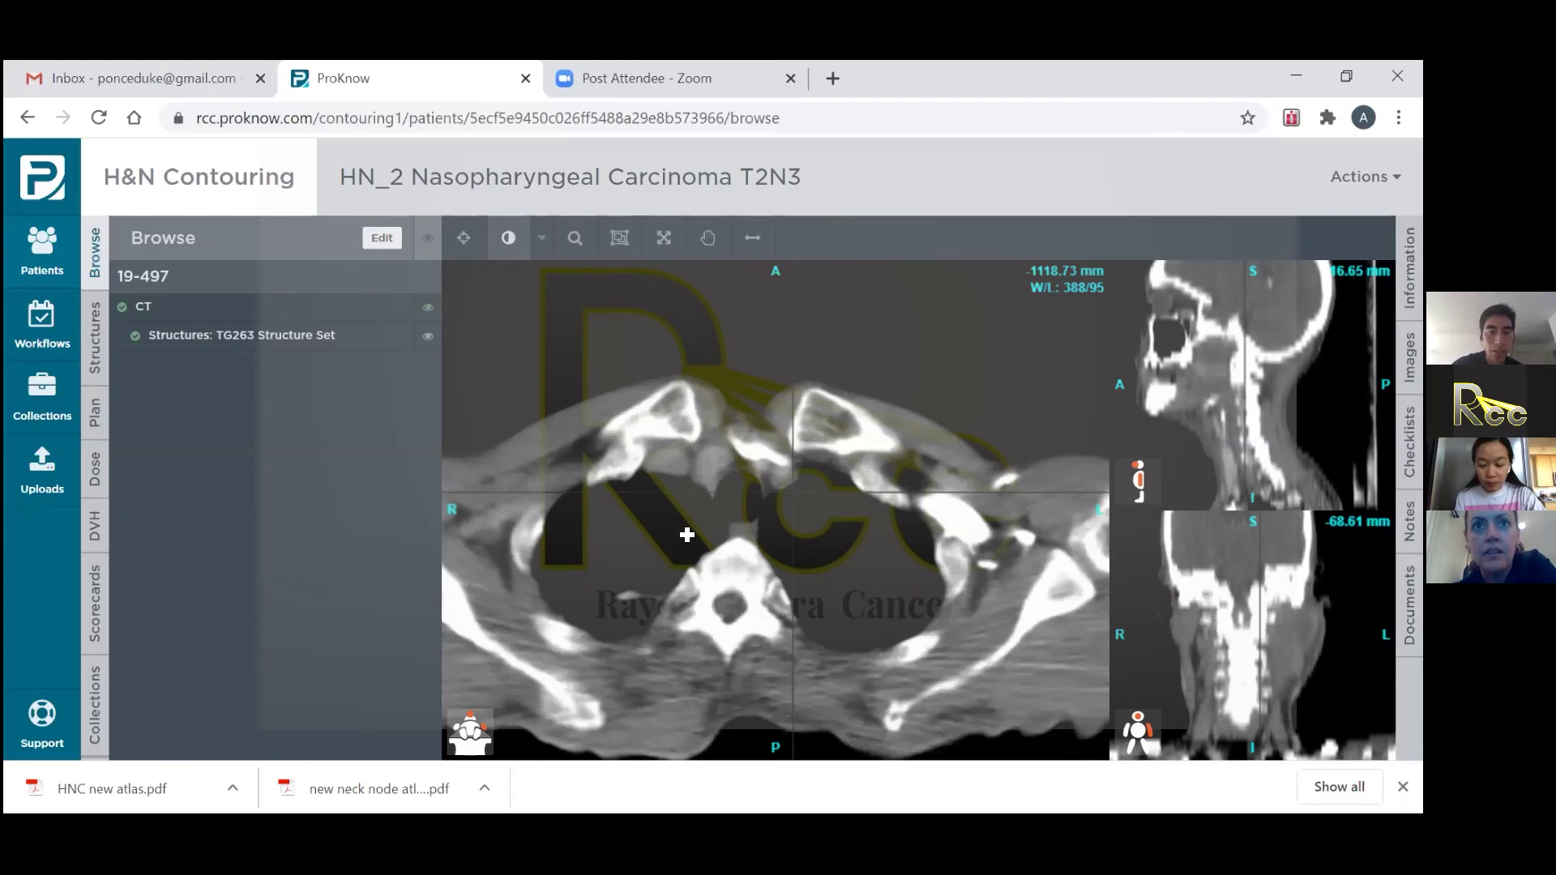
pyautogui.scroll(18, 689, 534)
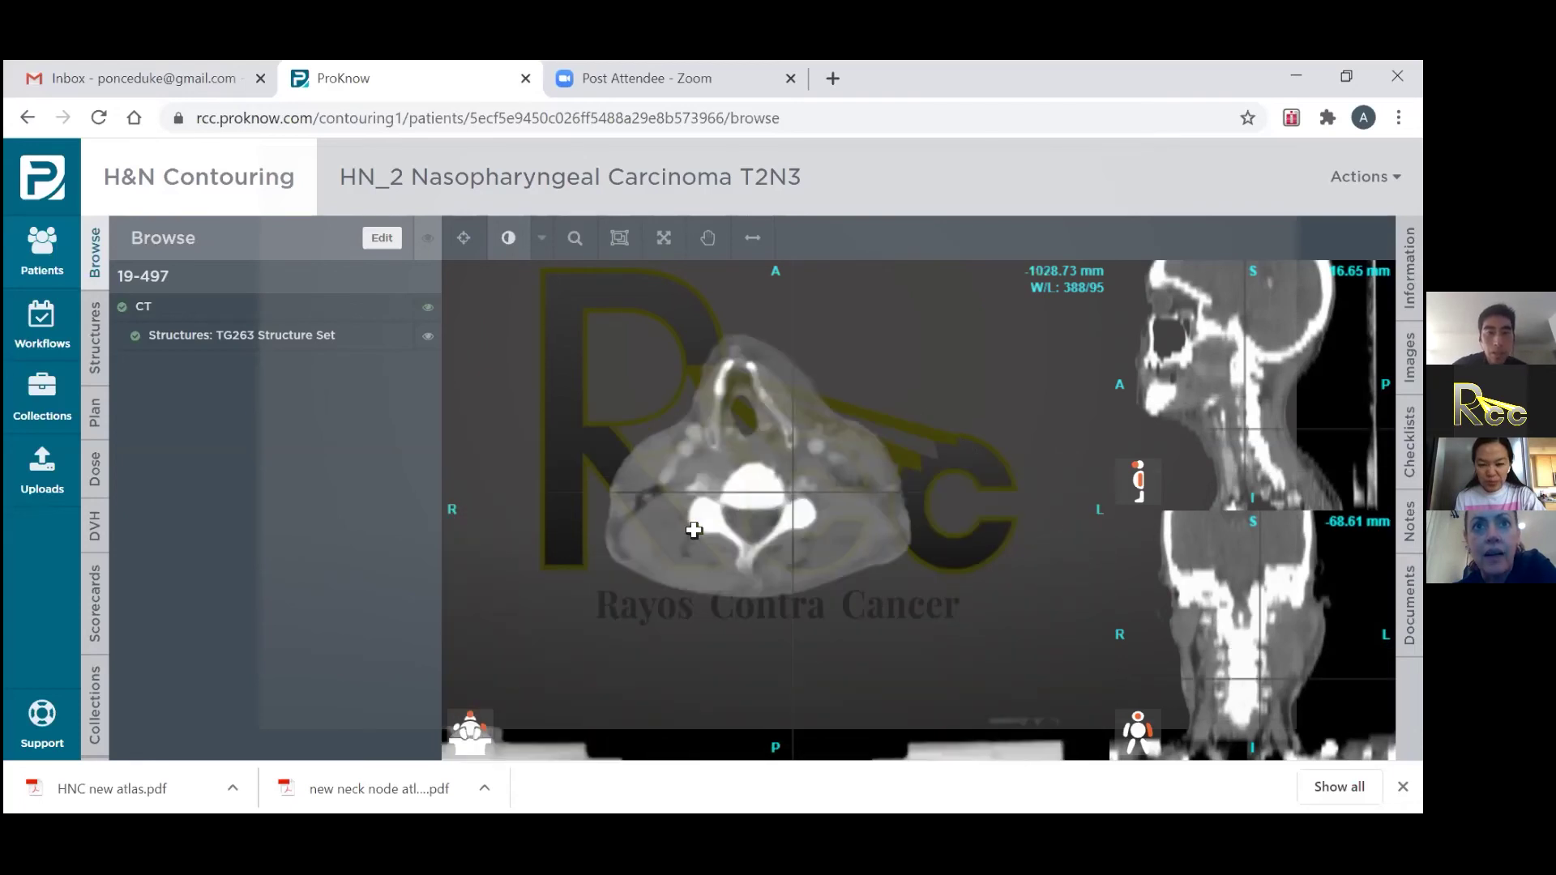
pyautogui.scroll(5, 662, 457)
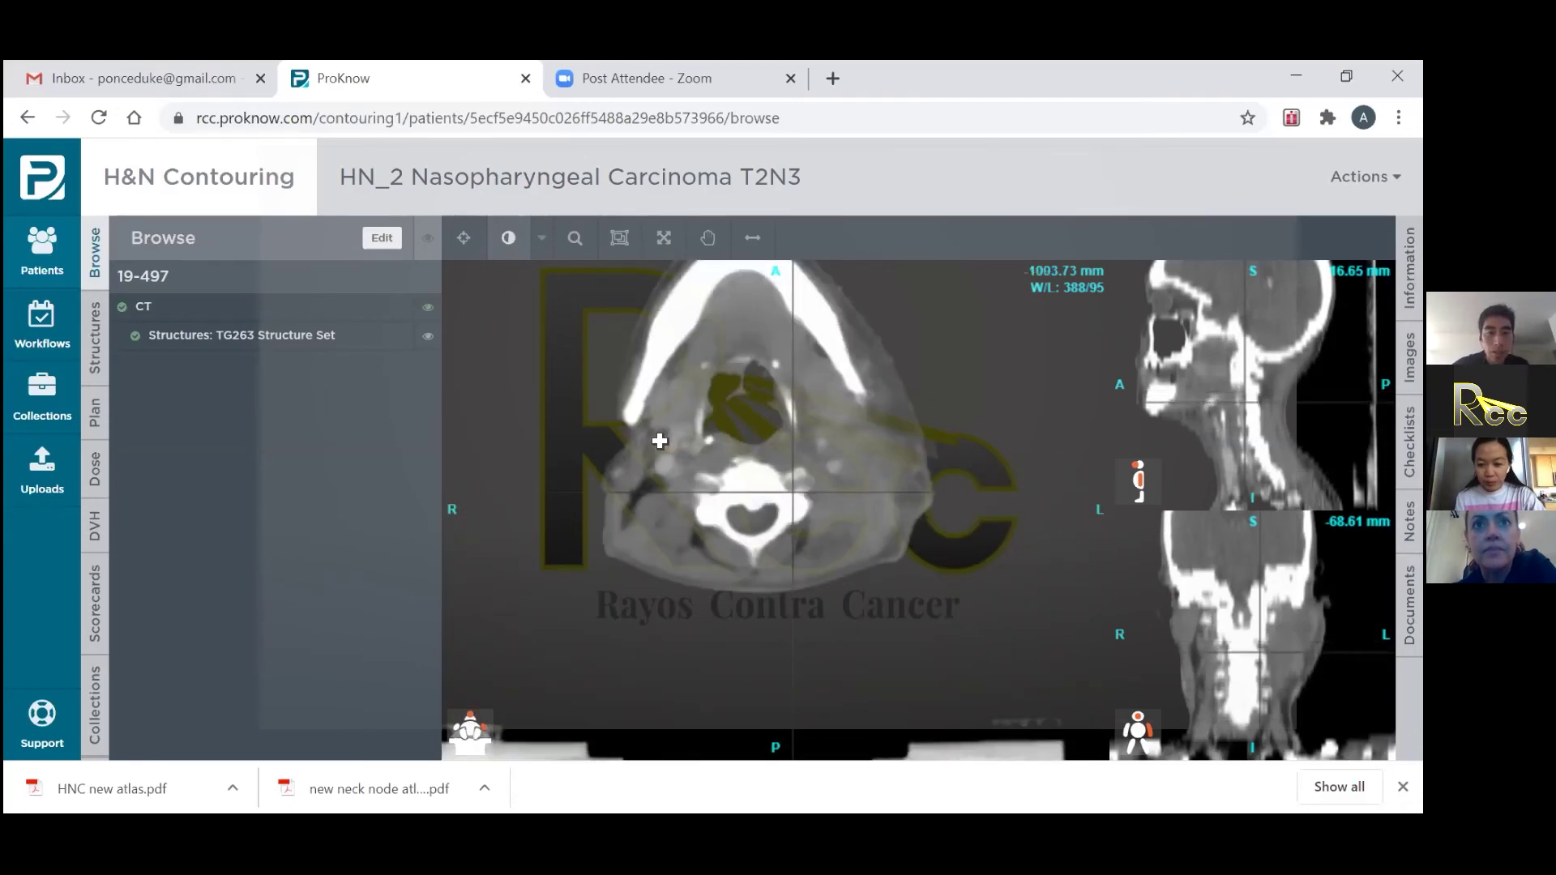
# Step: Compare the right submandibular and upper jugular neck with the left on the axial CT slices between the mandibular angle and the hyoid
pyautogui.scroll(1, 665, 422)
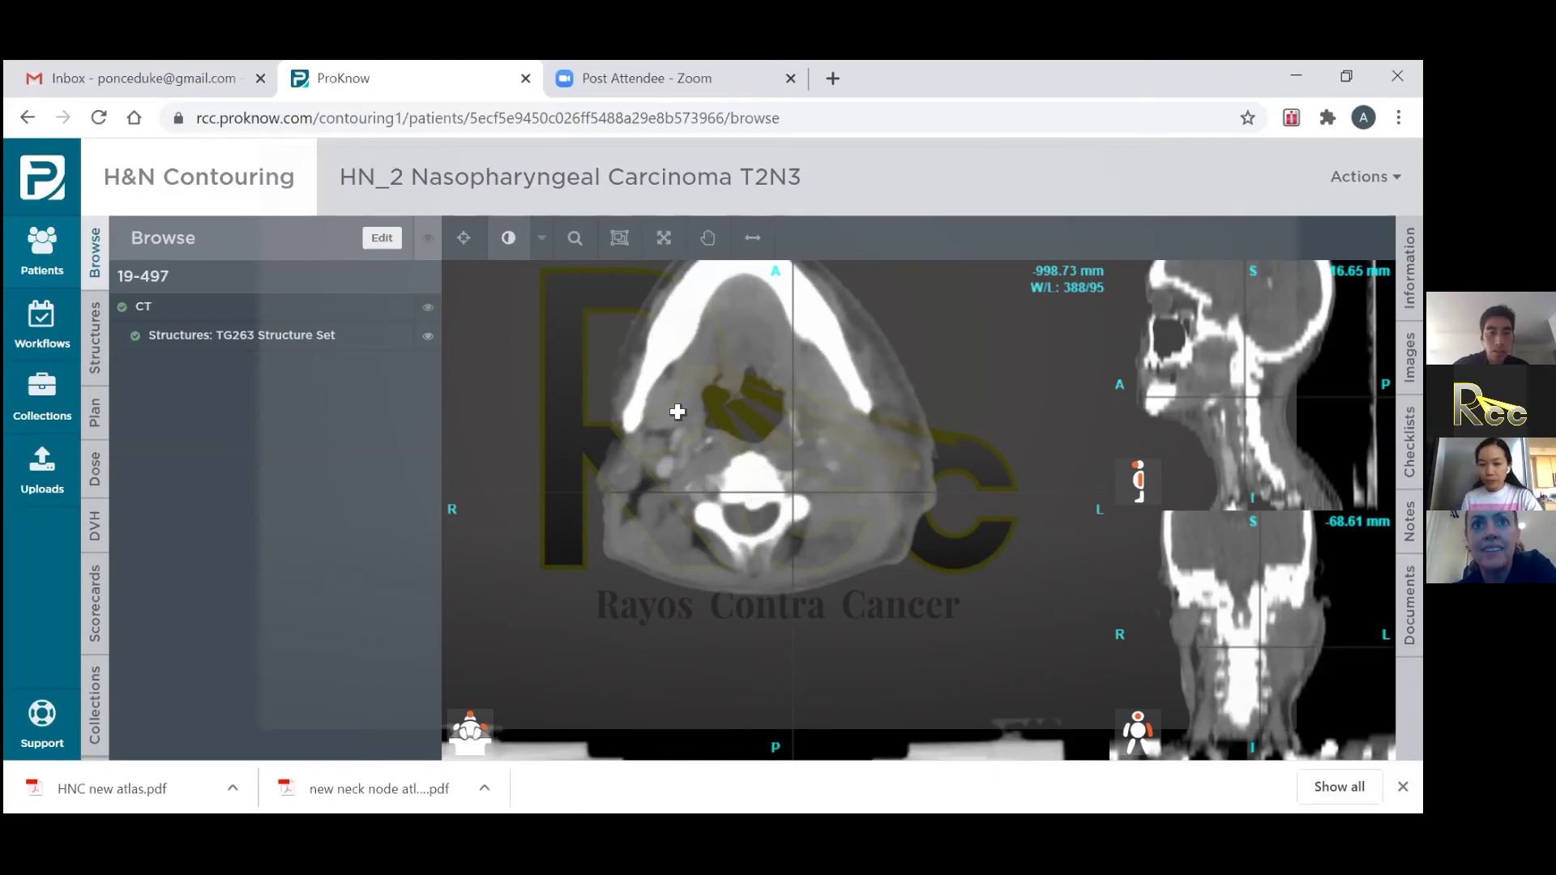
pyautogui.scroll(-1, 685, 460)
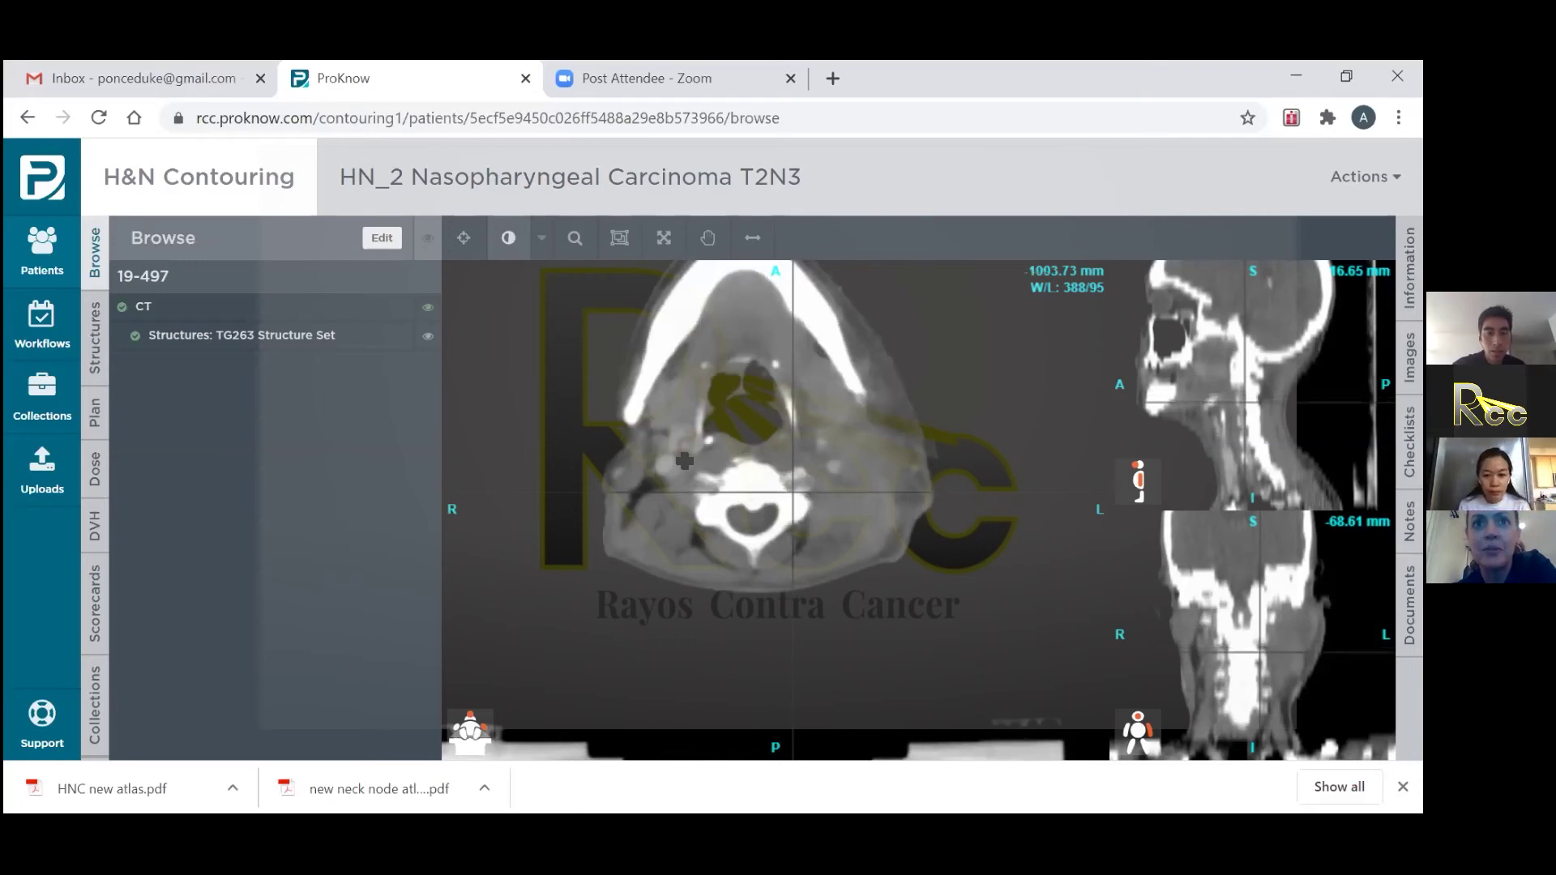
pyautogui.scroll(-2, 684, 461)
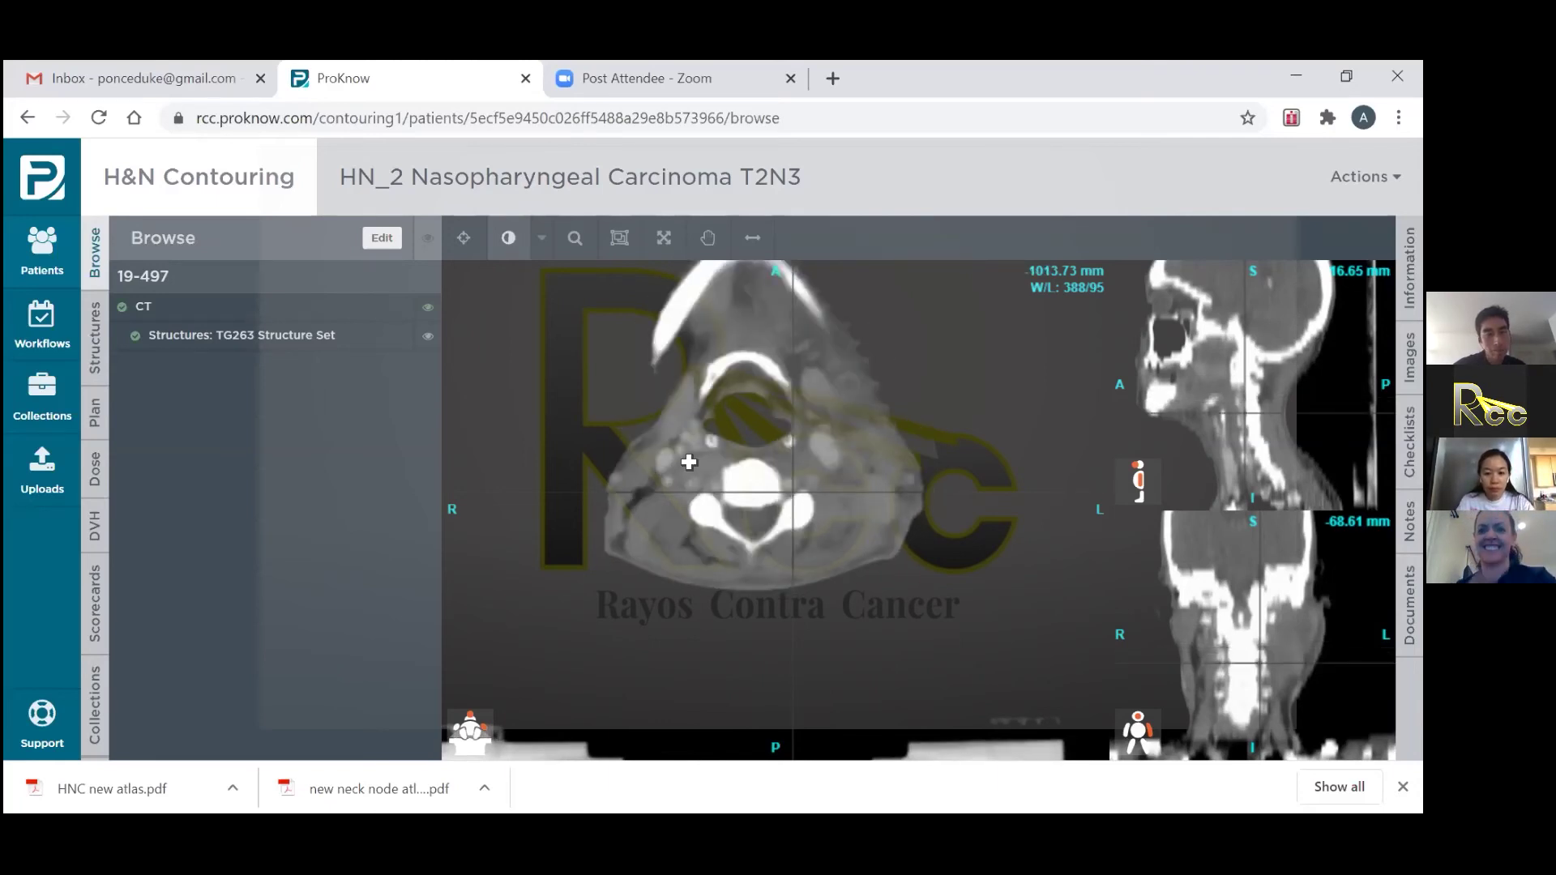
pyautogui.scroll(-1, 695, 465)
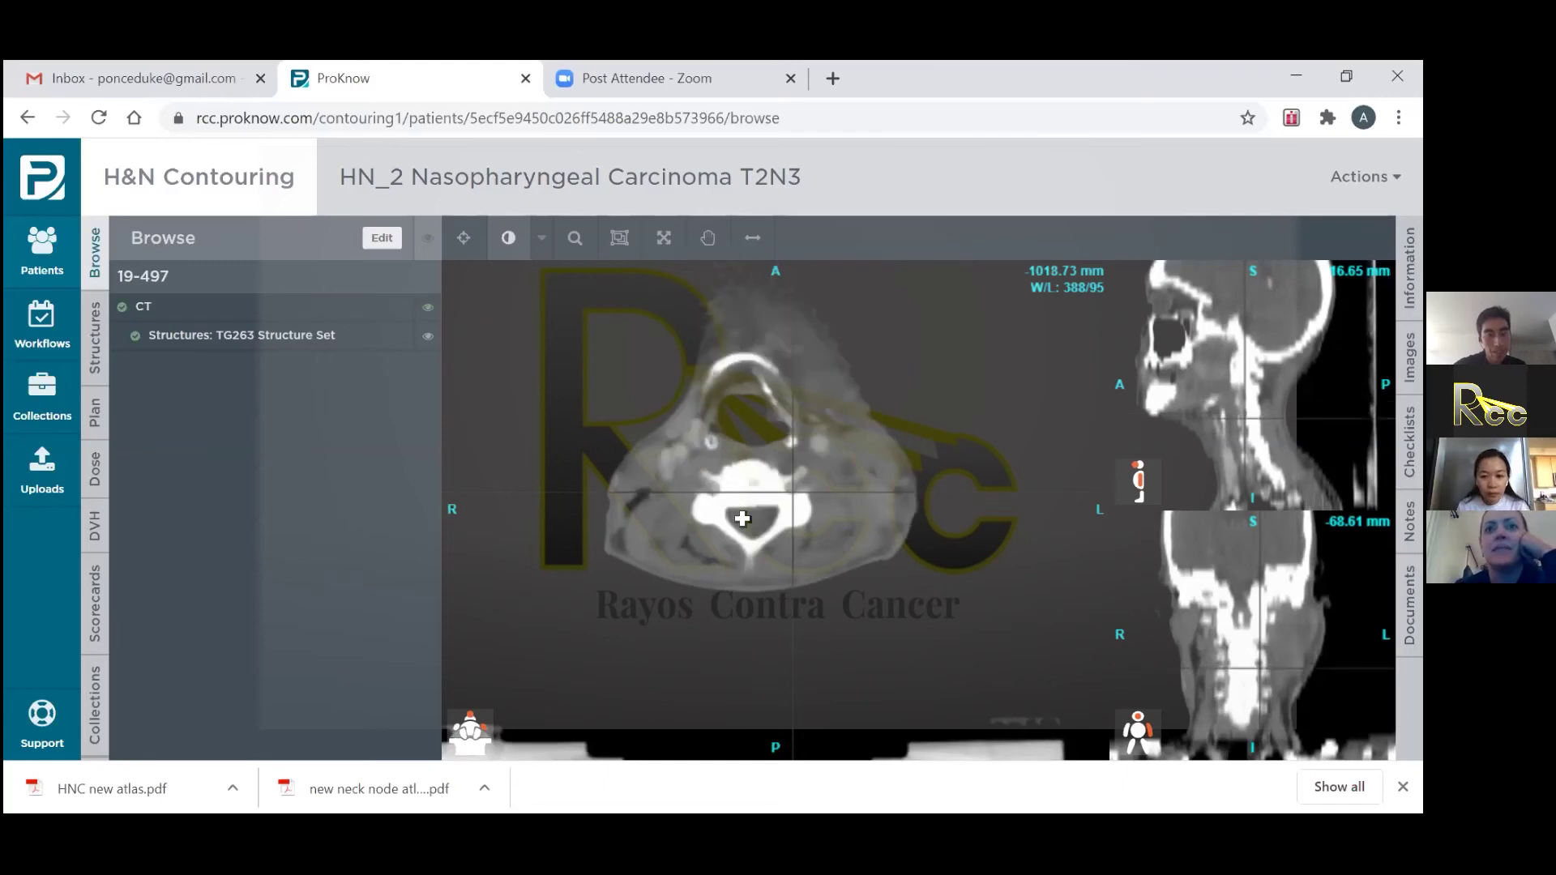
pyautogui.scroll(5, 742, 518)
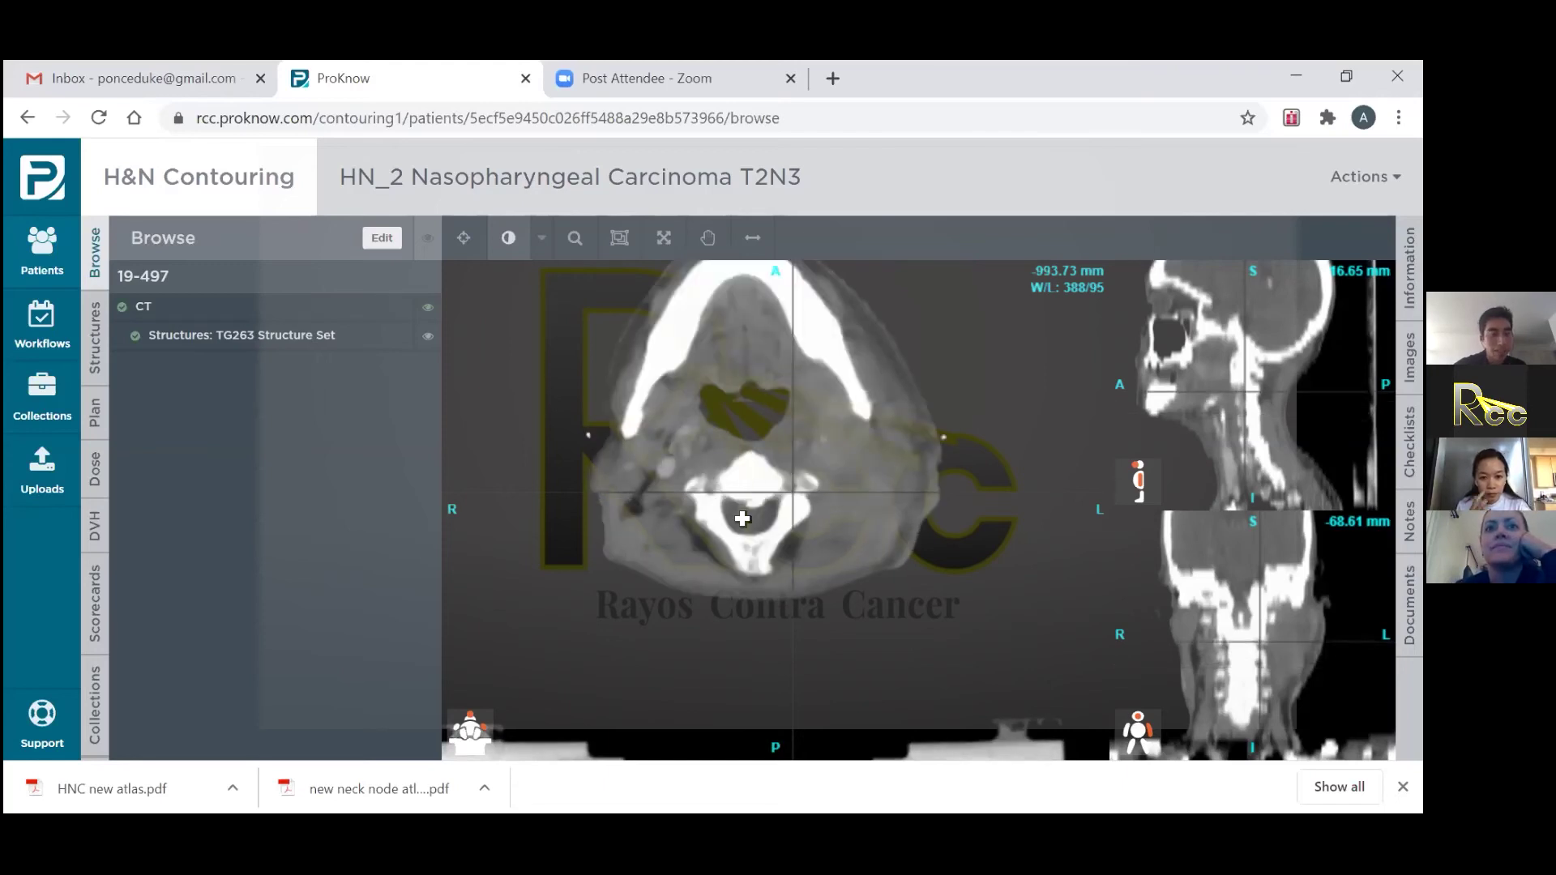
pyautogui.scroll(-2, 740, 516)
pyautogui.scroll(-2, 825, 548)
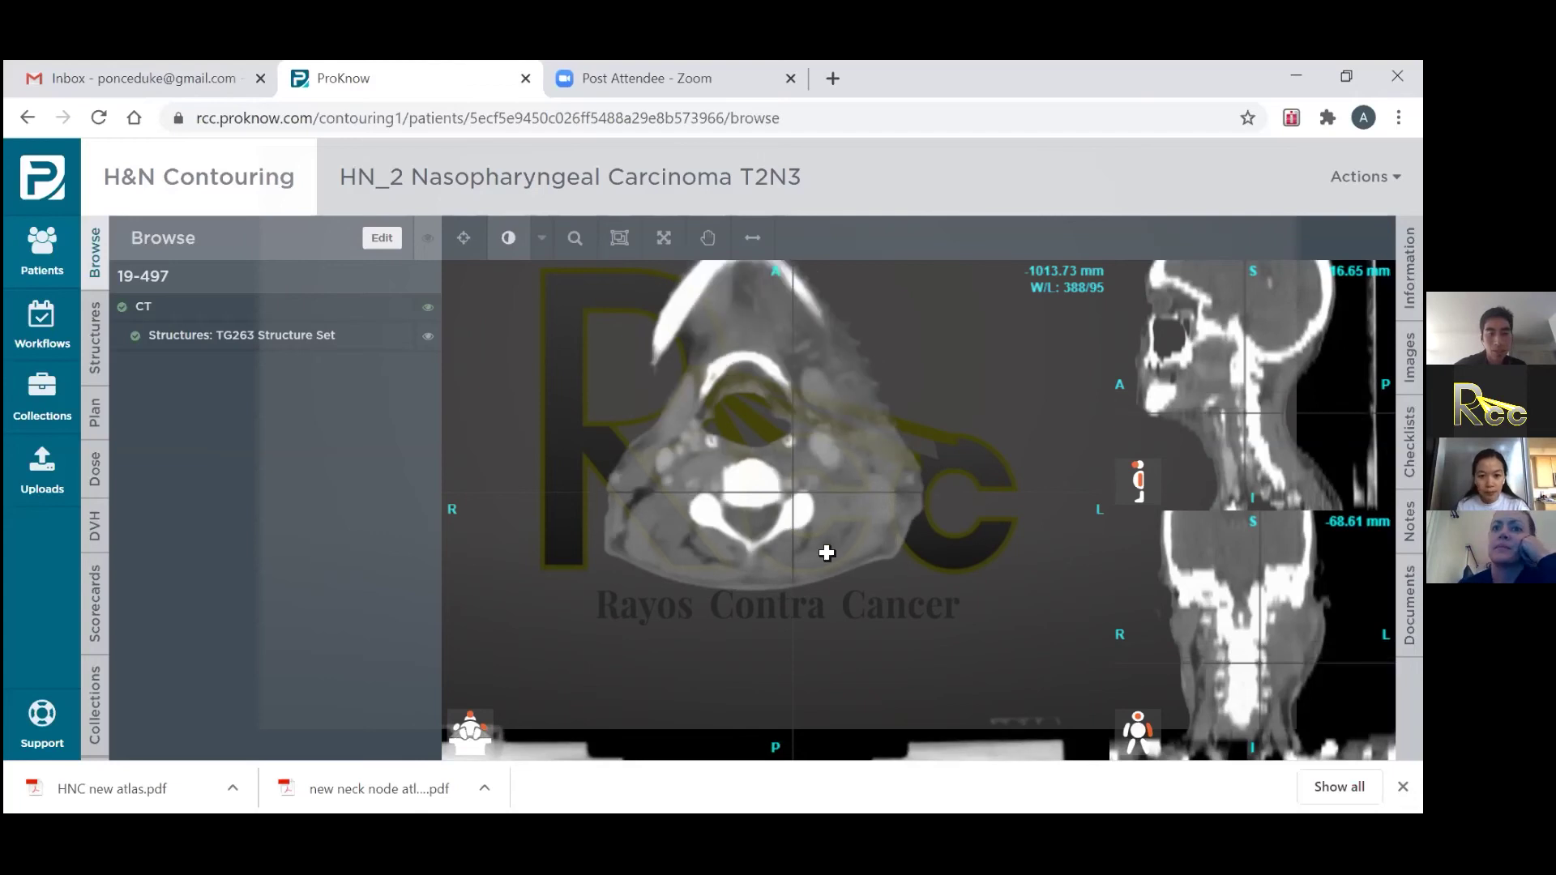
pyautogui.scroll(1, 835, 557)
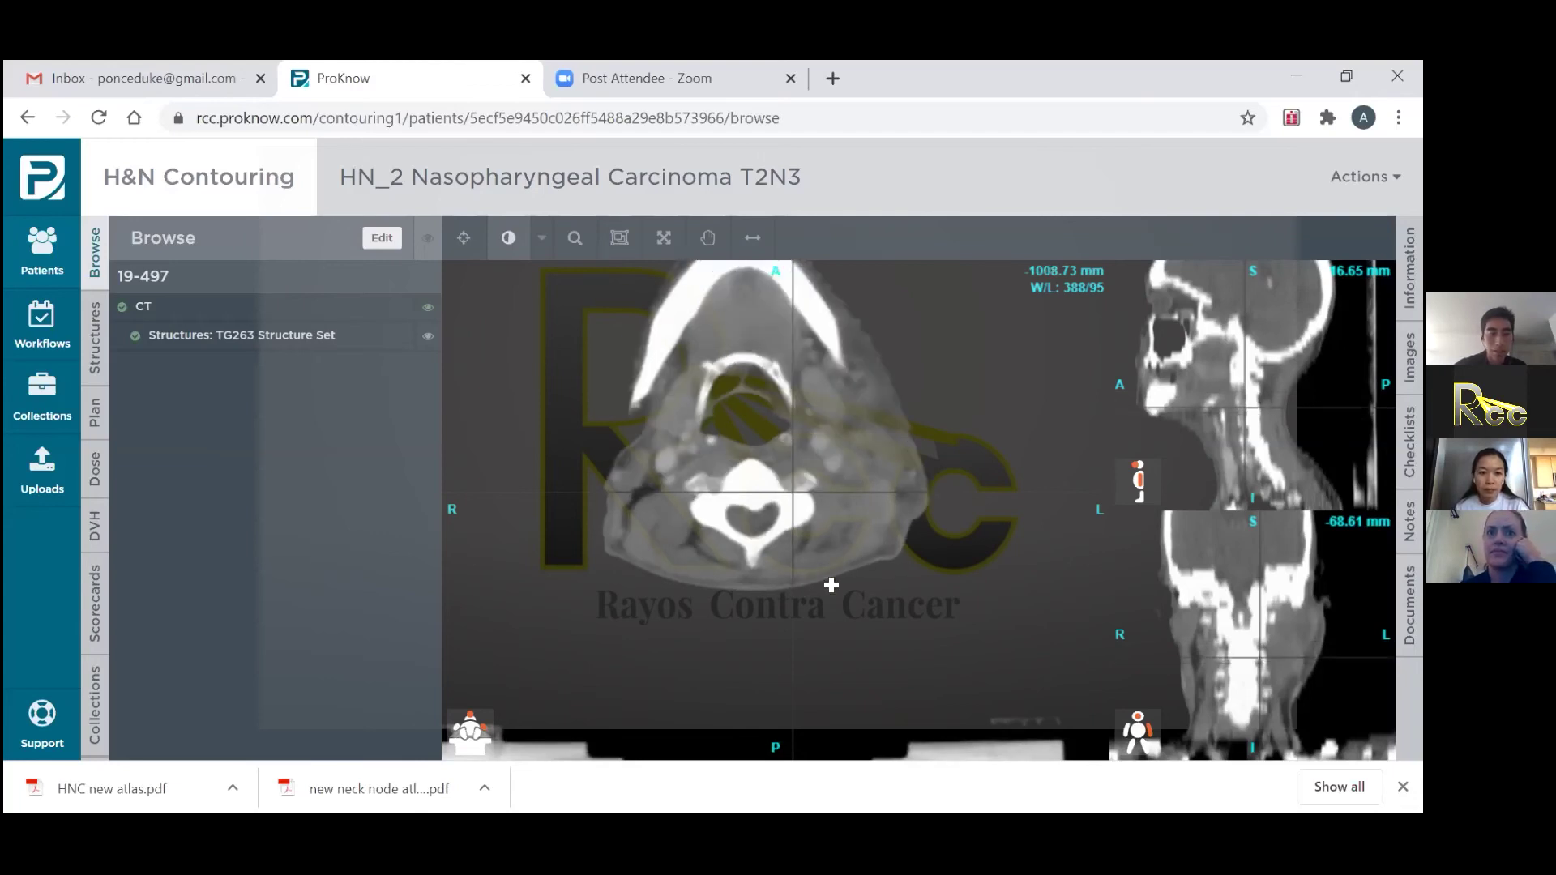
pyautogui.scroll(3, 830, 596)
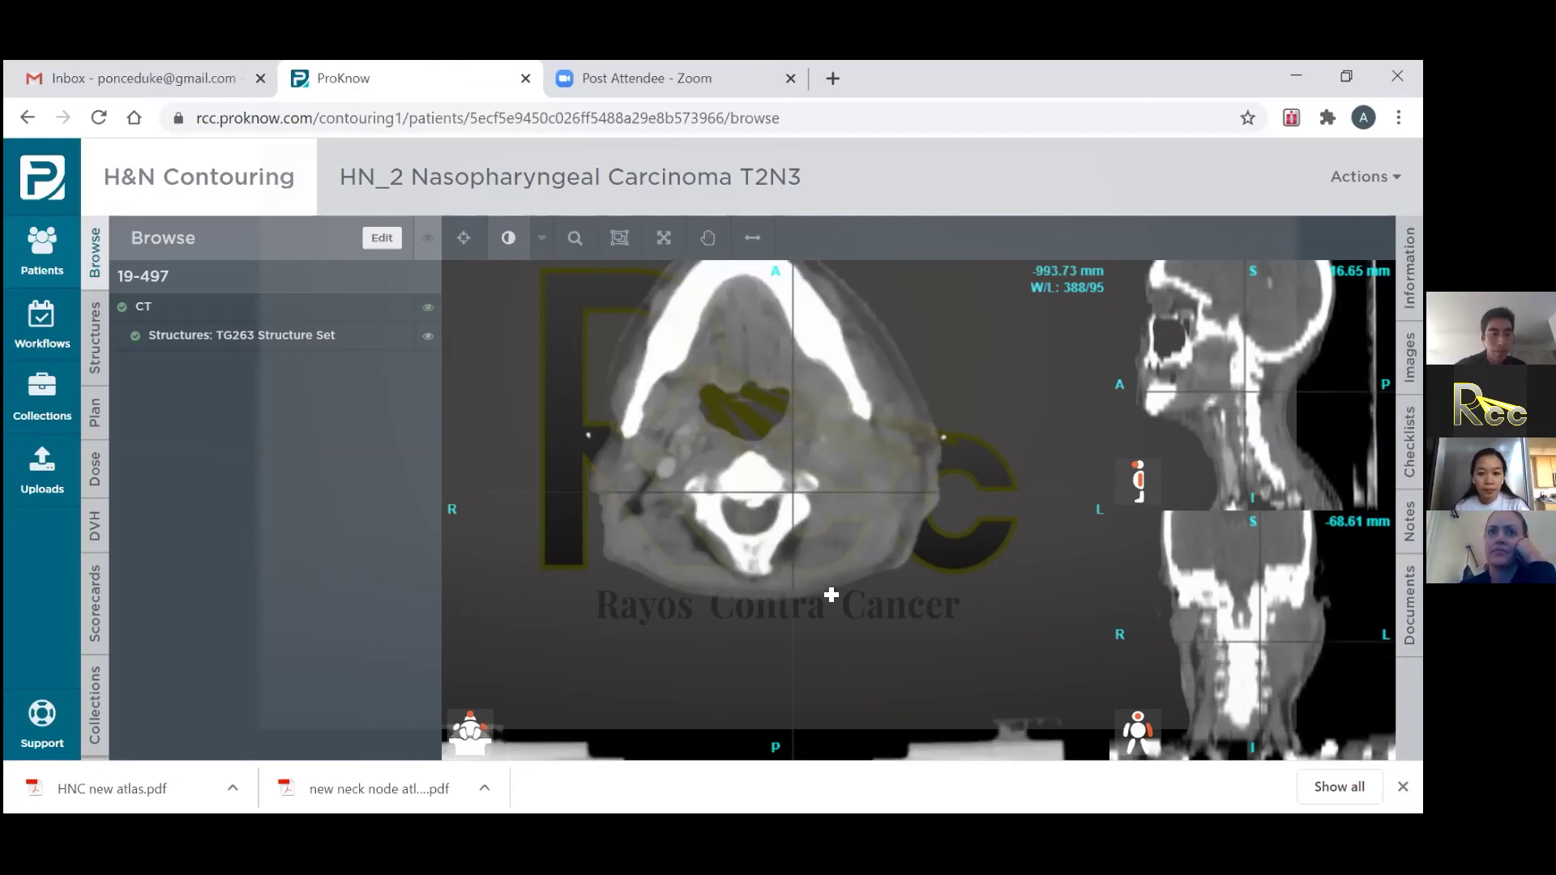
# Step: Compare both sides of the neck on the axial CT slices between the mandibular angle and the thyroid cartilage
pyautogui.scroll(3, 831, 595)
pyautogui.scroll(-3, 830, 595)
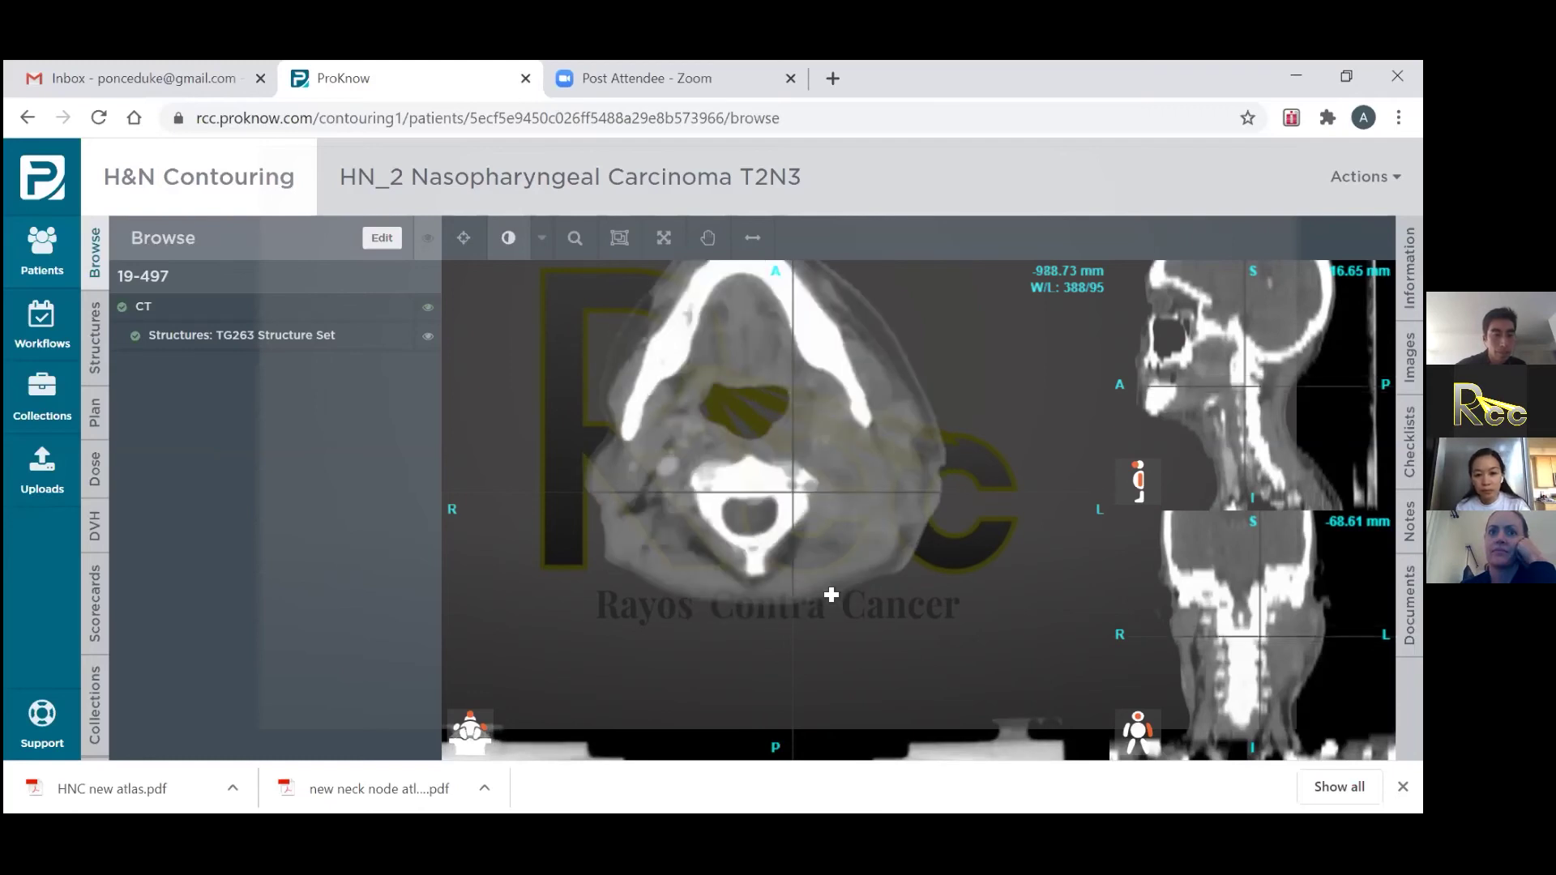
pyautogui.scroll(-2, 831, 595)
pyautogui.scroll(-6, 830, 595)
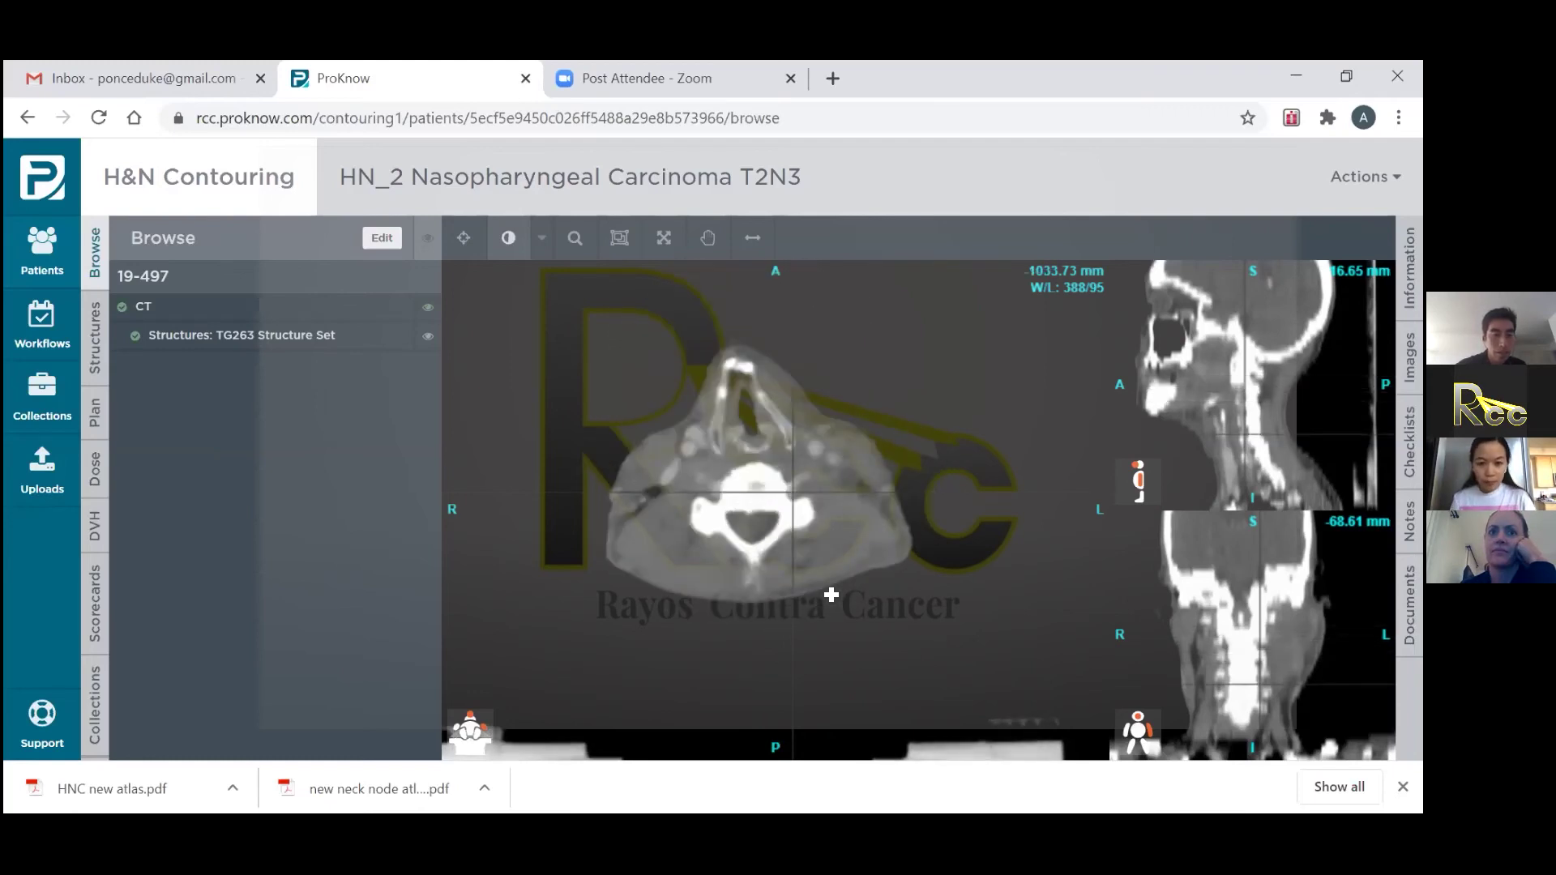
pyautogui.scroll(-4, 830, 594)
pyautogui.scroll(6, 831, 595)
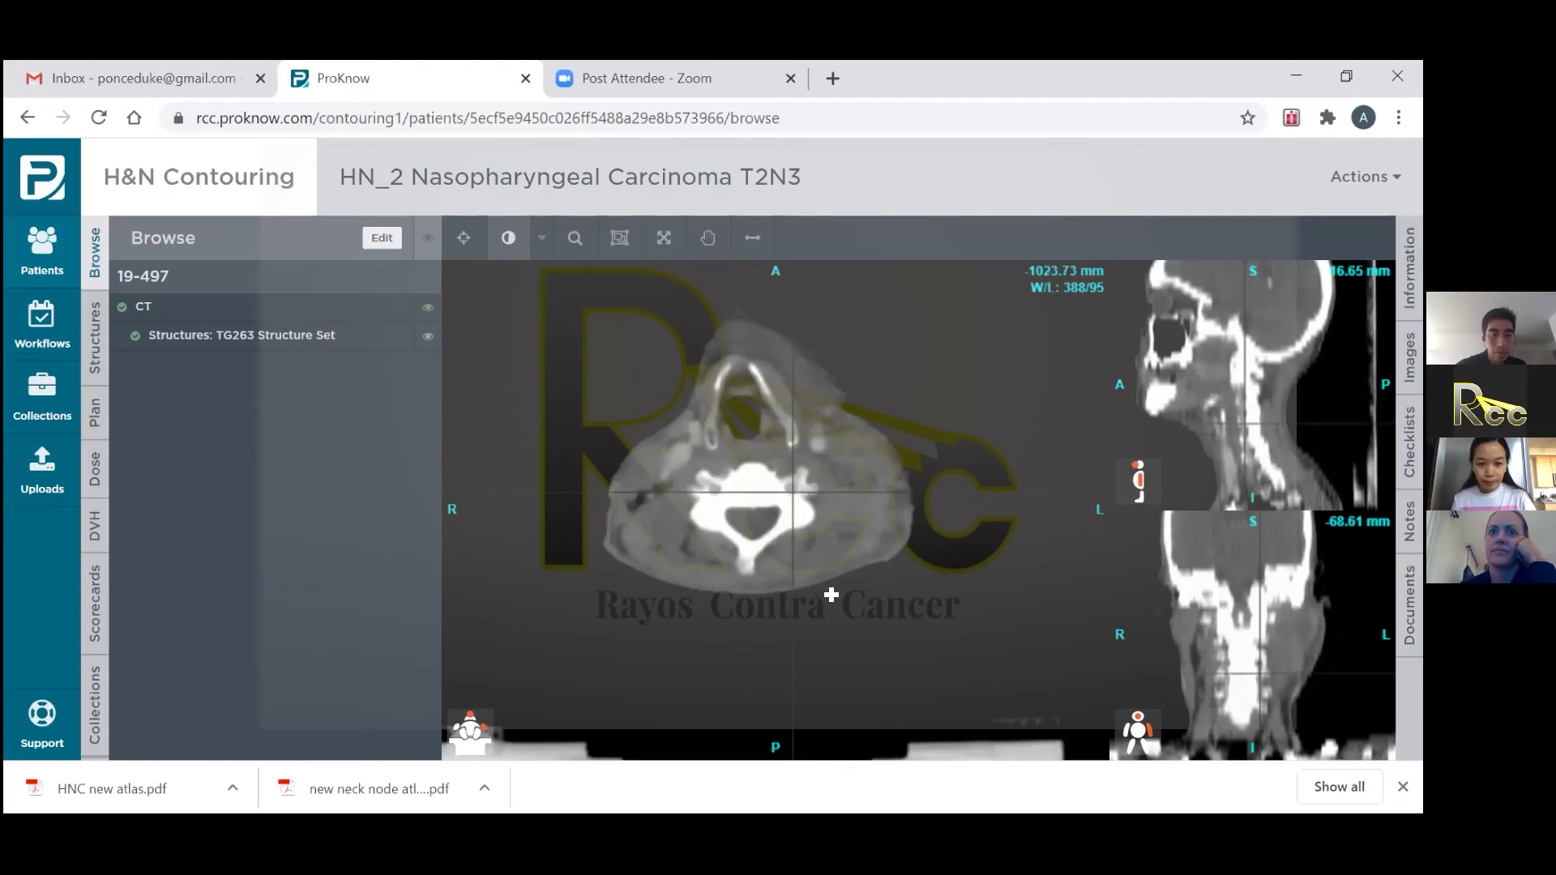
pyautogui.scroll(3, 830, 594)
pyautogui.scroll(3, 830, 595)
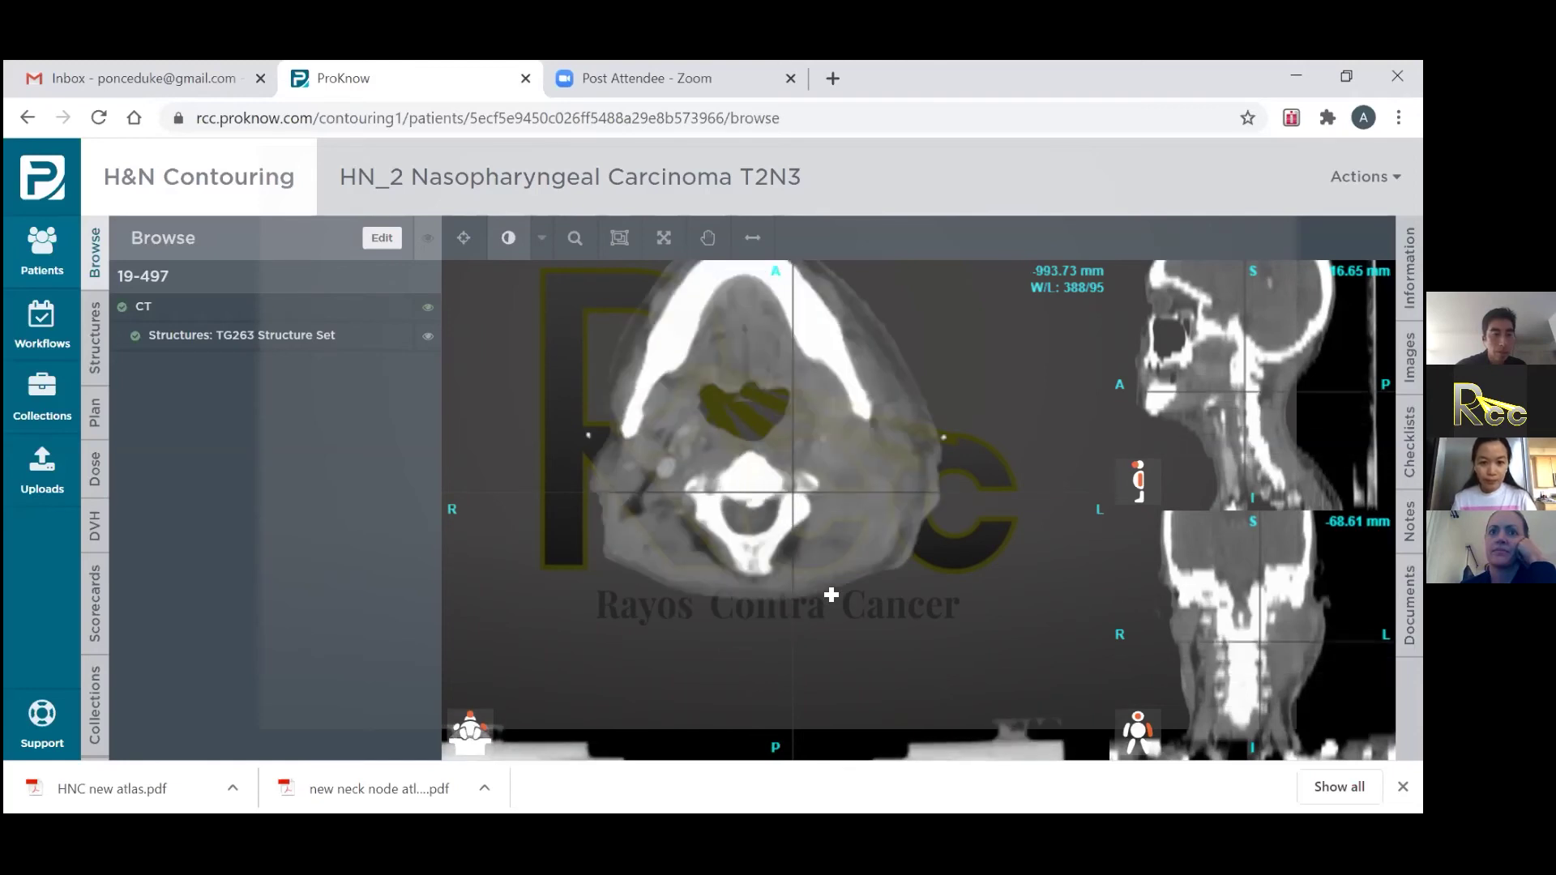
# Step: Review the upper neck on the axial CT slices from the C1 level down to the larynx
pyautogui.scroll(2, 831, 595)
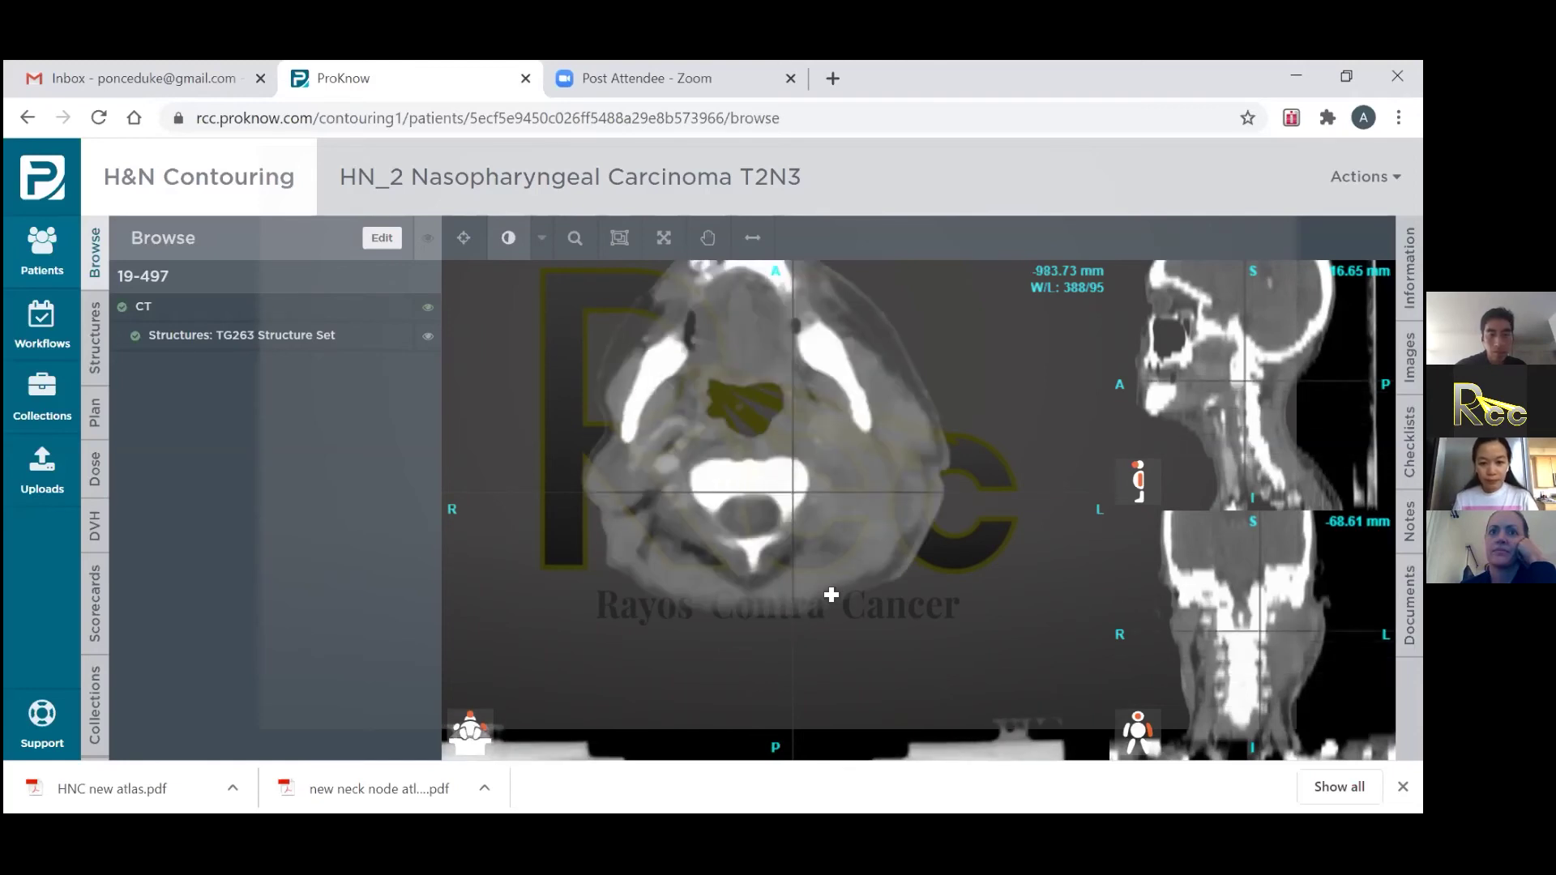
pyautogui.scroll(2, 830, 595)
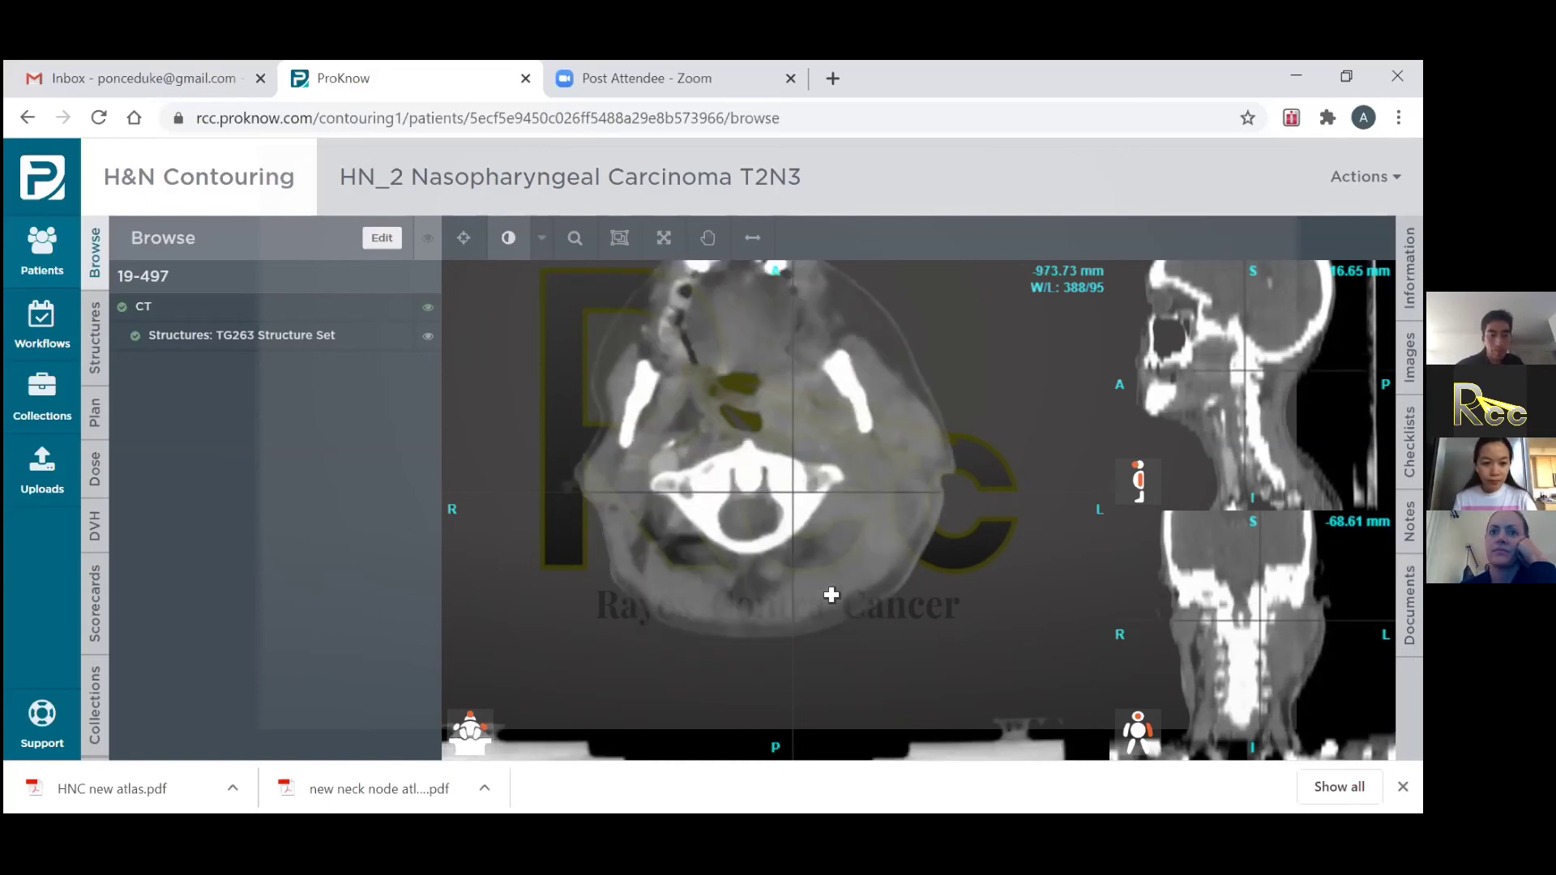
pyautogui.scroll(-2, 830, 595)
pyautogui.scroll(-3, 830, 595)
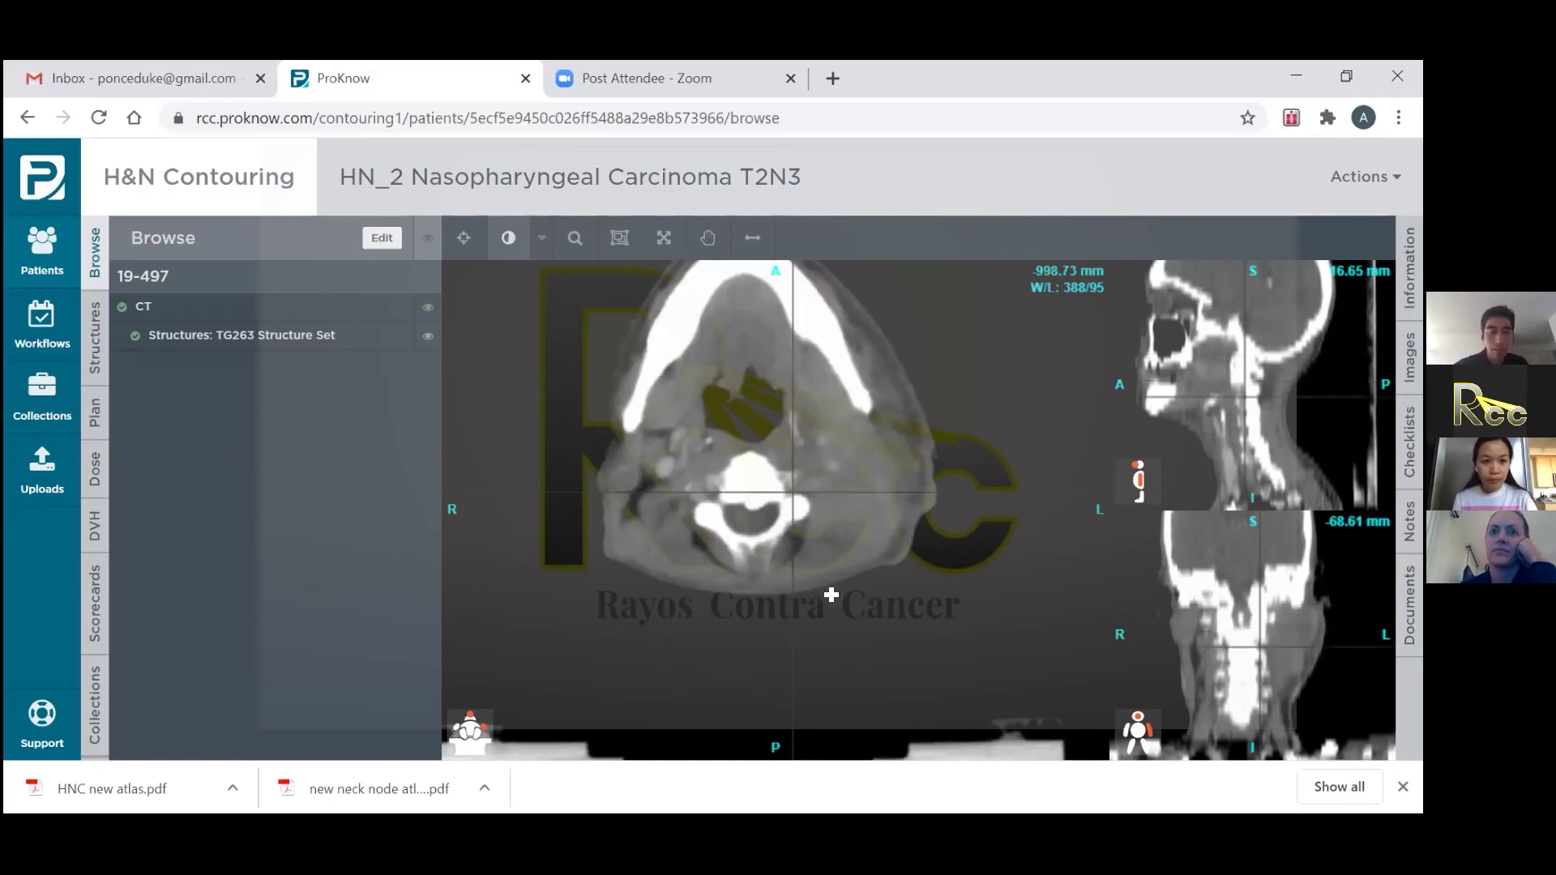
pyautogui.scroll(-2, 831, 595)
pyautogui.scroll(-3, 831, 595)
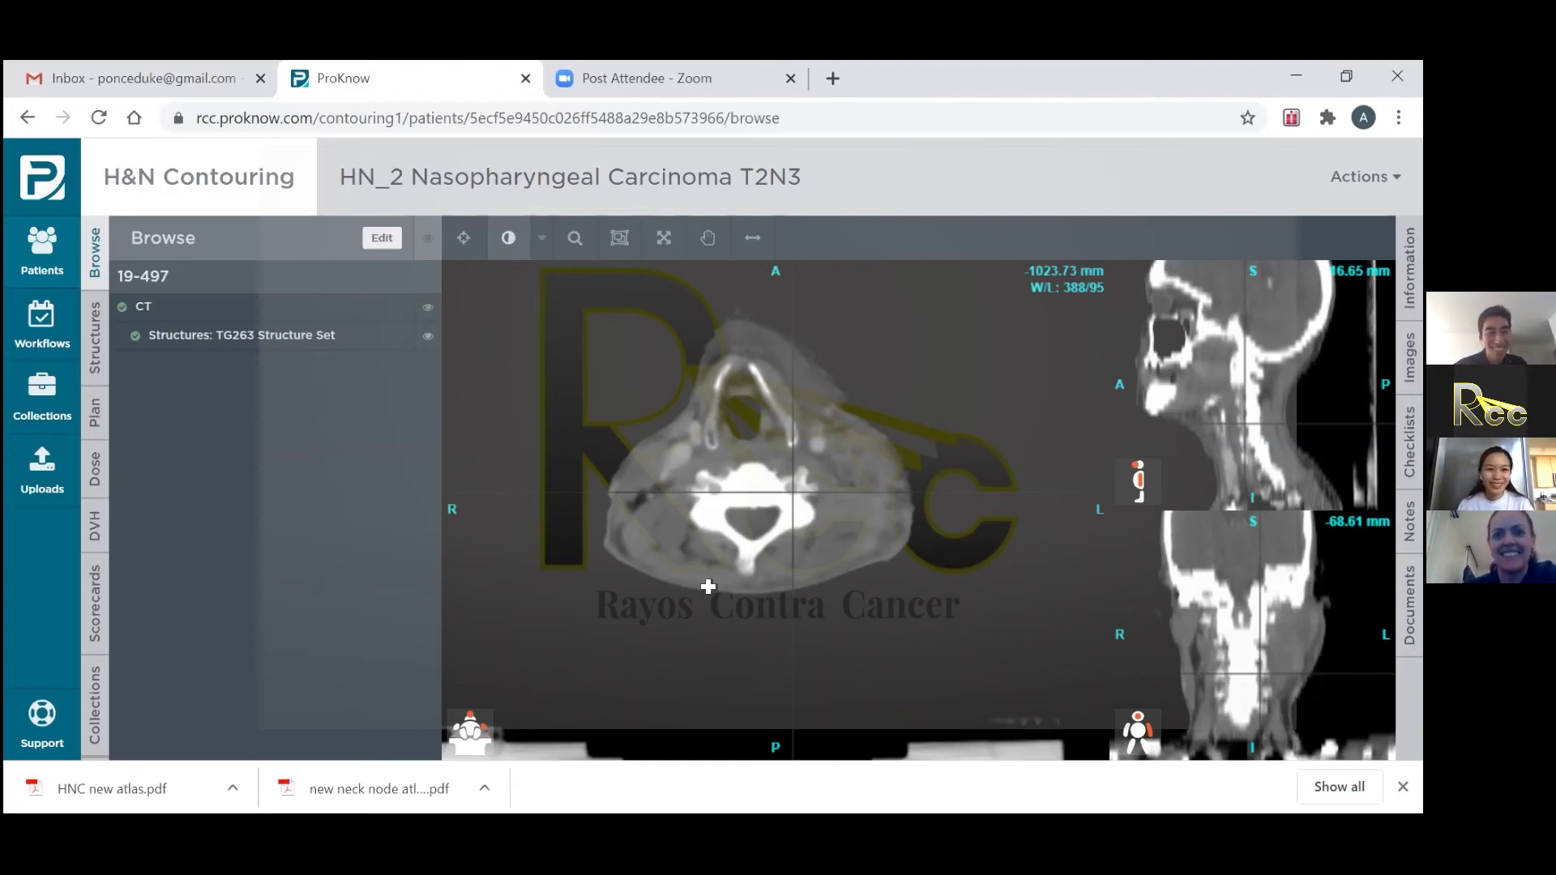
# Step: Follow the left parapharyngeal and upper neck region on the axial CT slices between the larynx and the skull base
pyautogui.scroll(10, 866, 608)
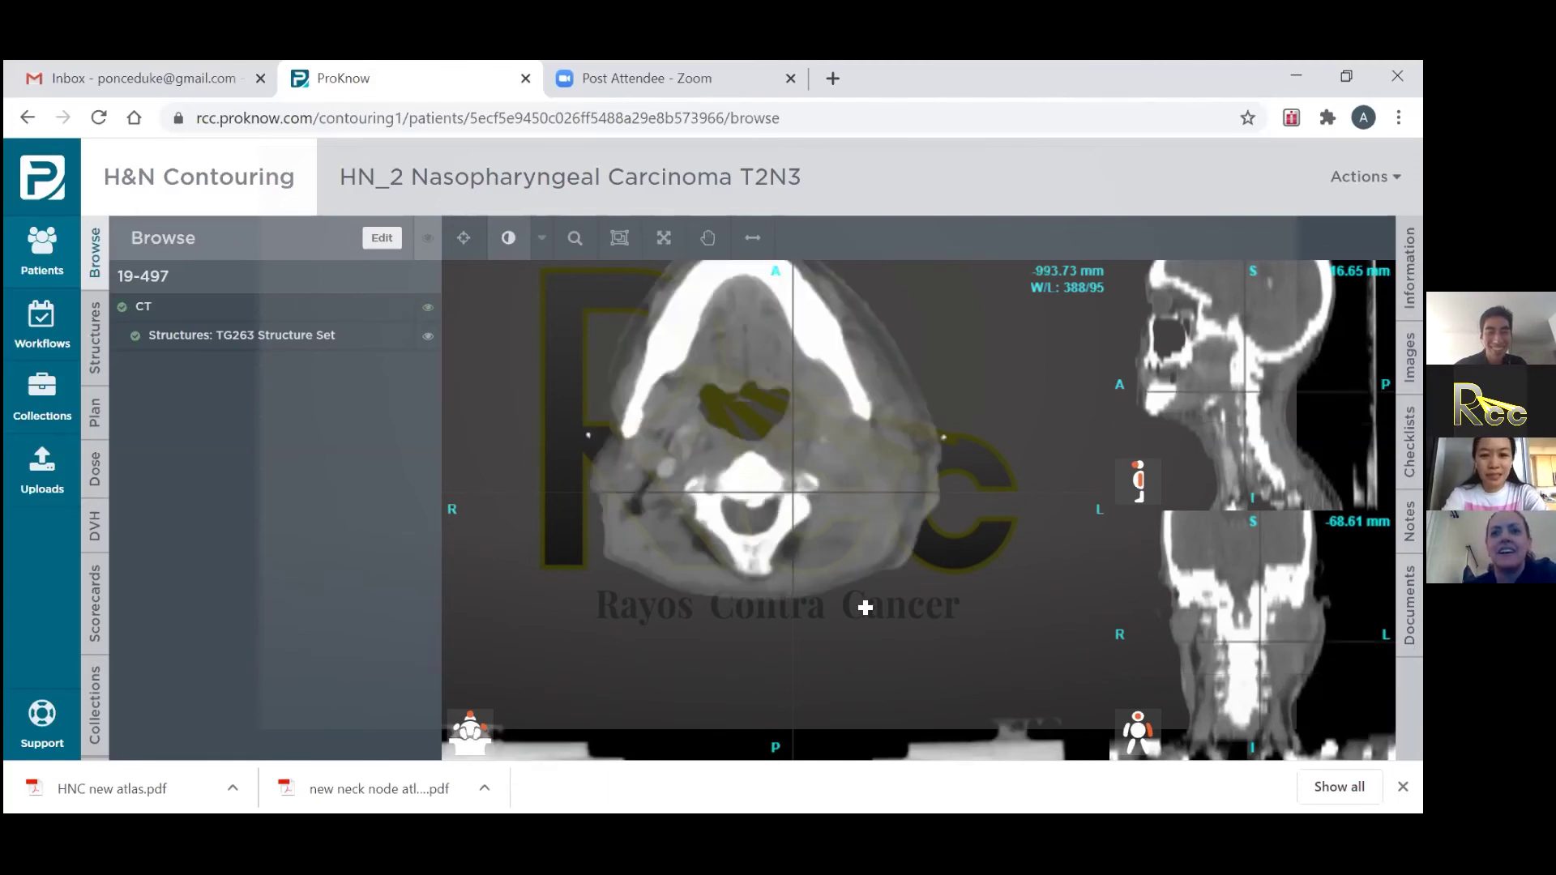
pyautogui.scroll(3, 866, 607)
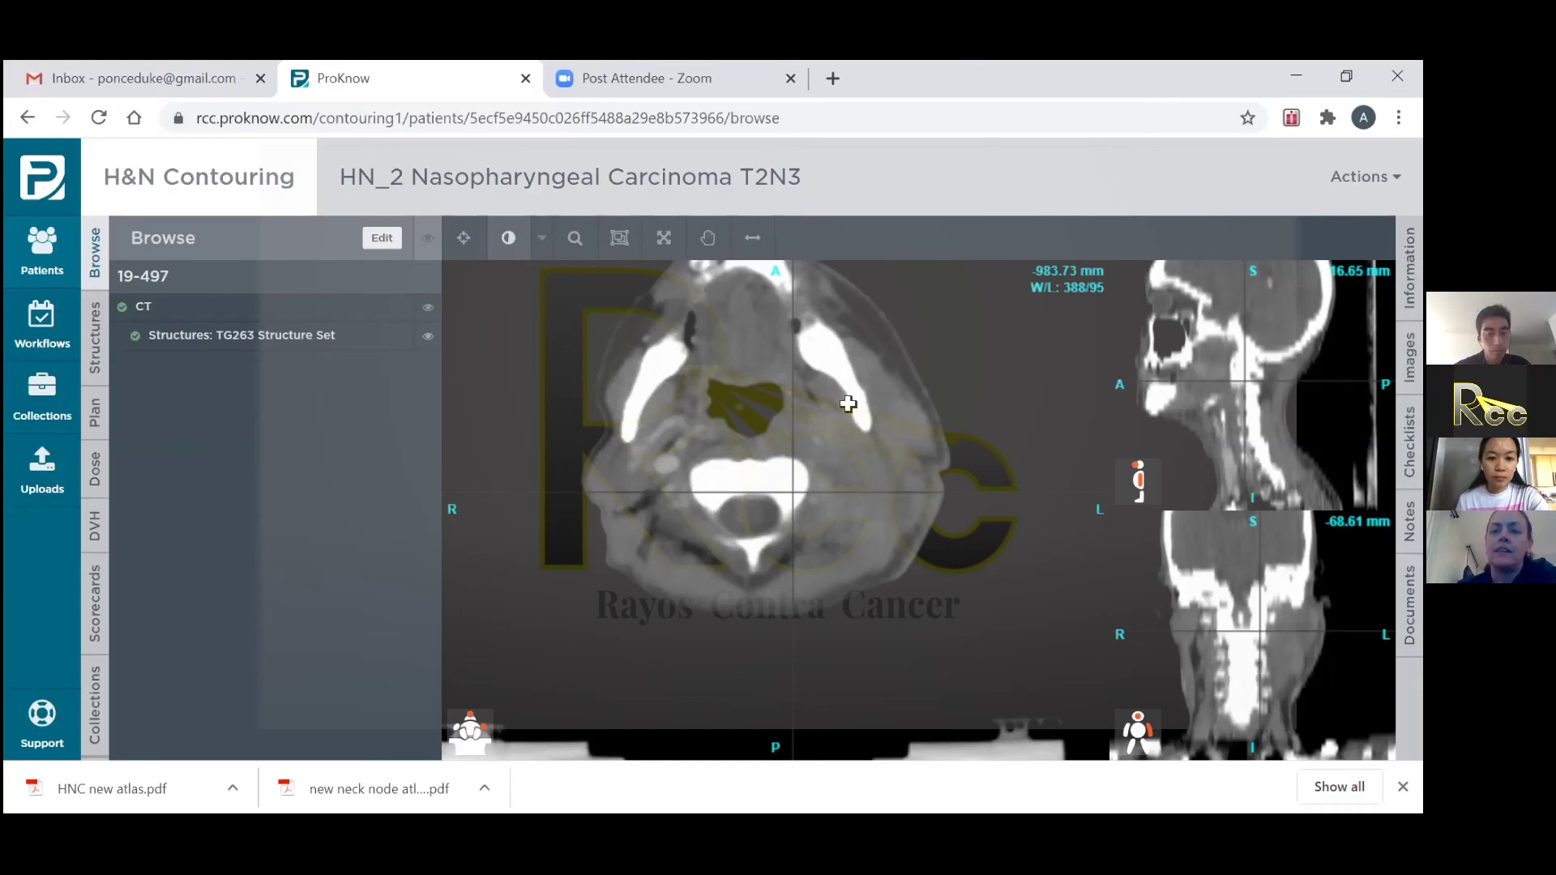
pyautogui.scroll(-5, 849, 405)
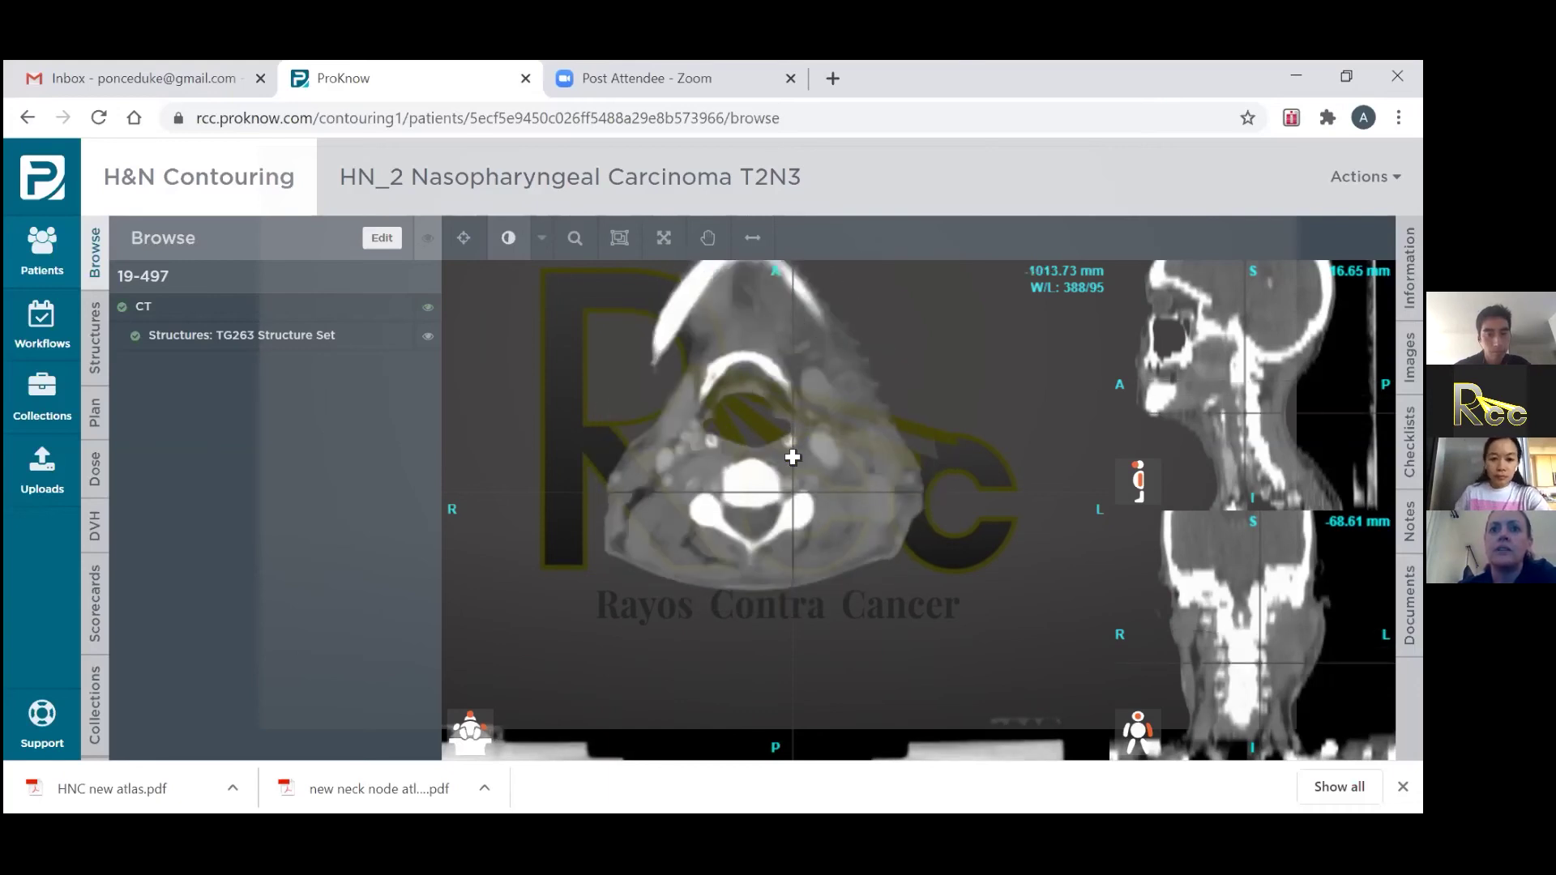
pyautogui.scroll(3, 792, 453)
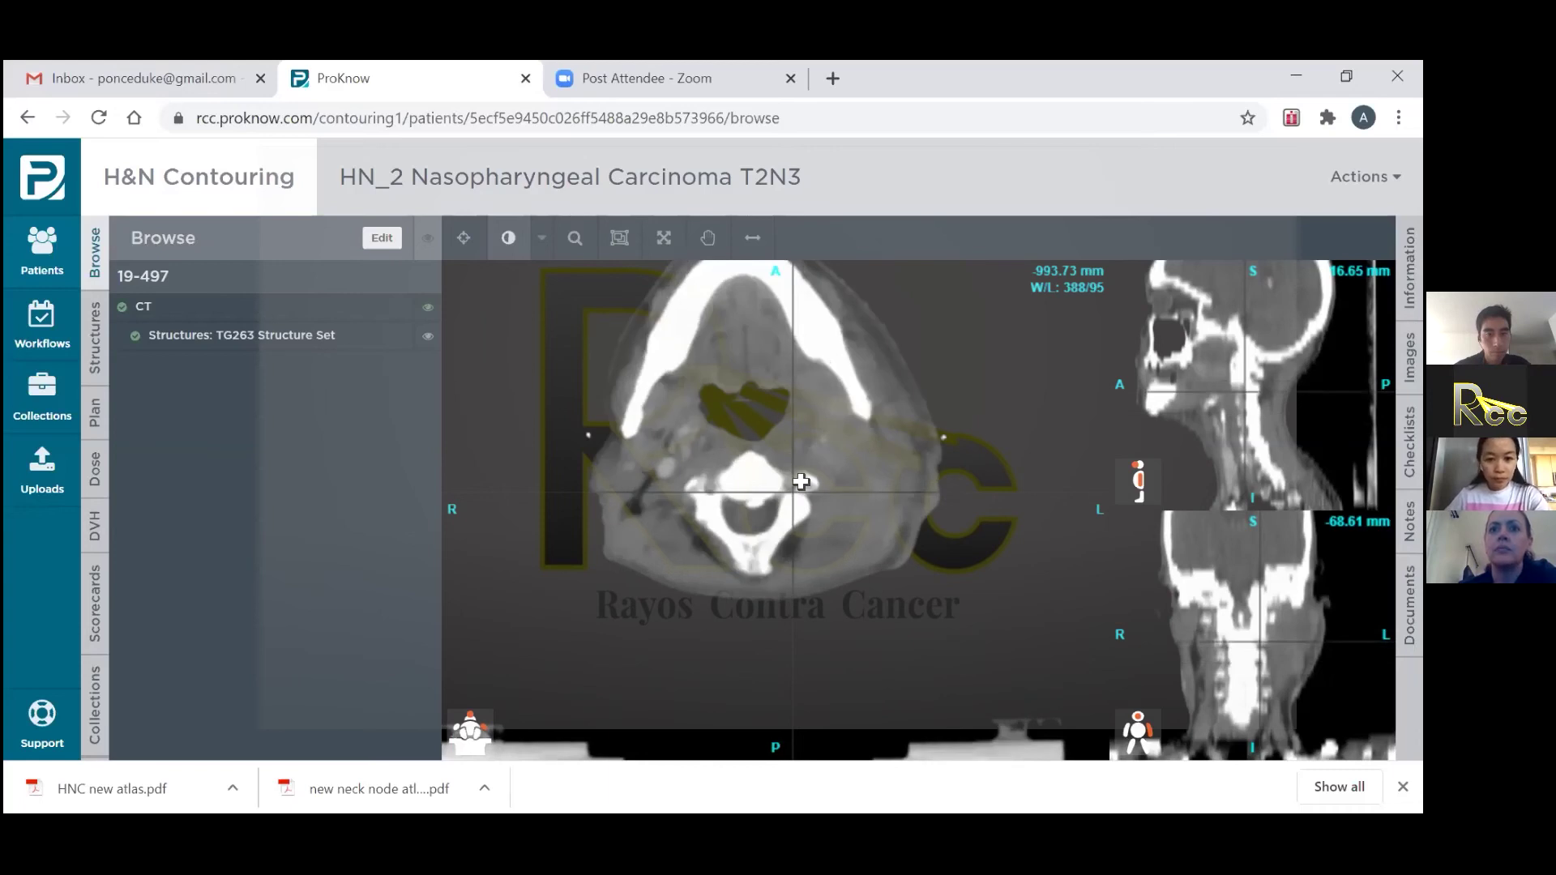
pyautogui.scroll(7, 798, 478)
pyautogui.scroll(2, 801, 482)
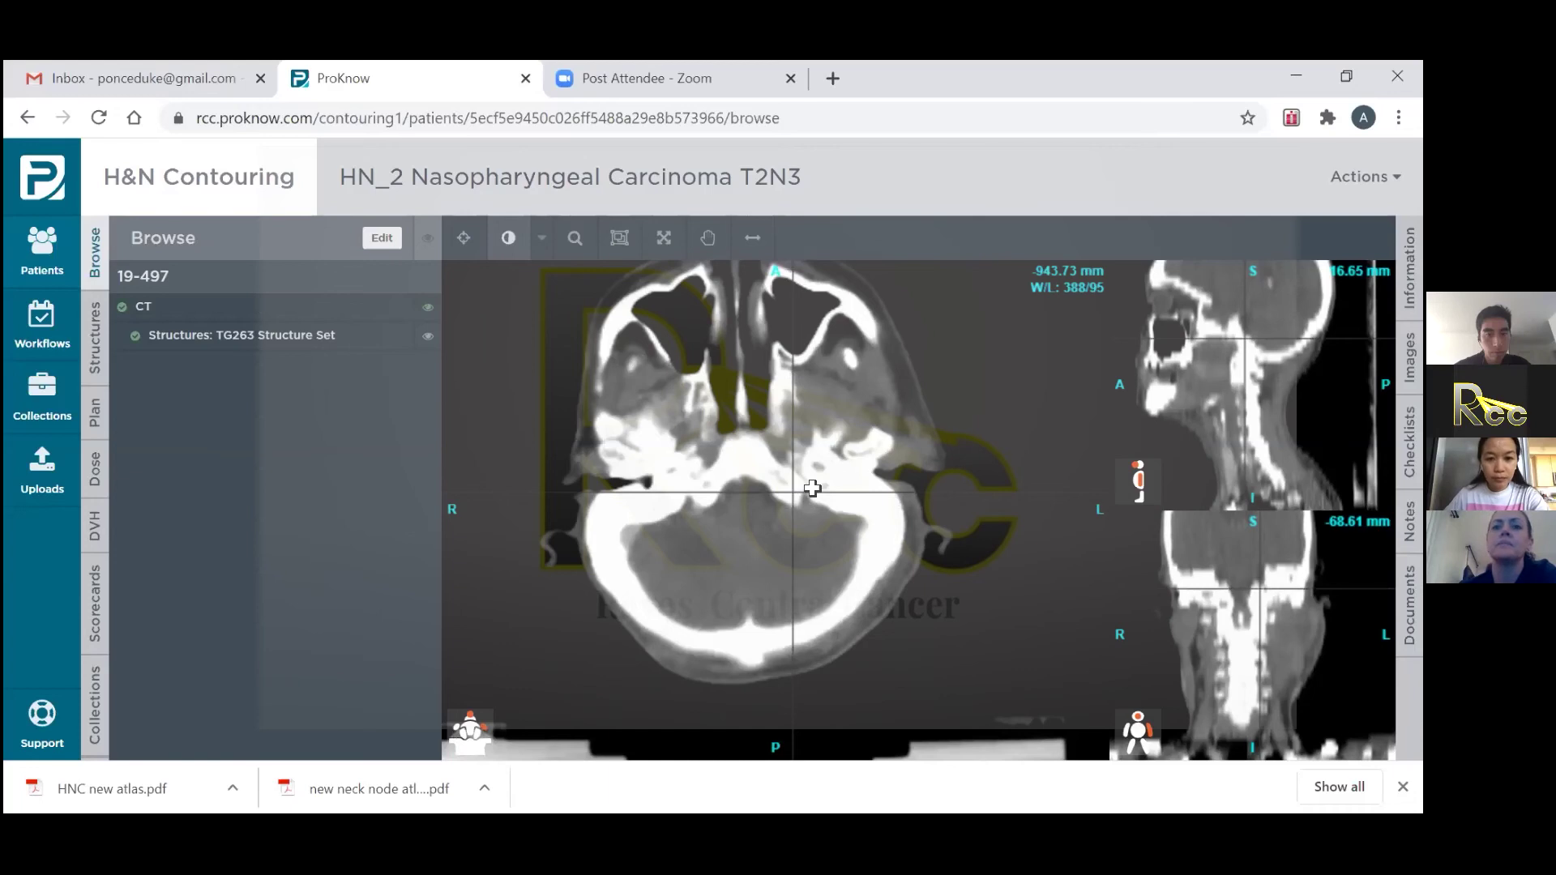
pyautogui.scroll(3, 809, 488)
pyautogui.scroll(-11, 810, 488)
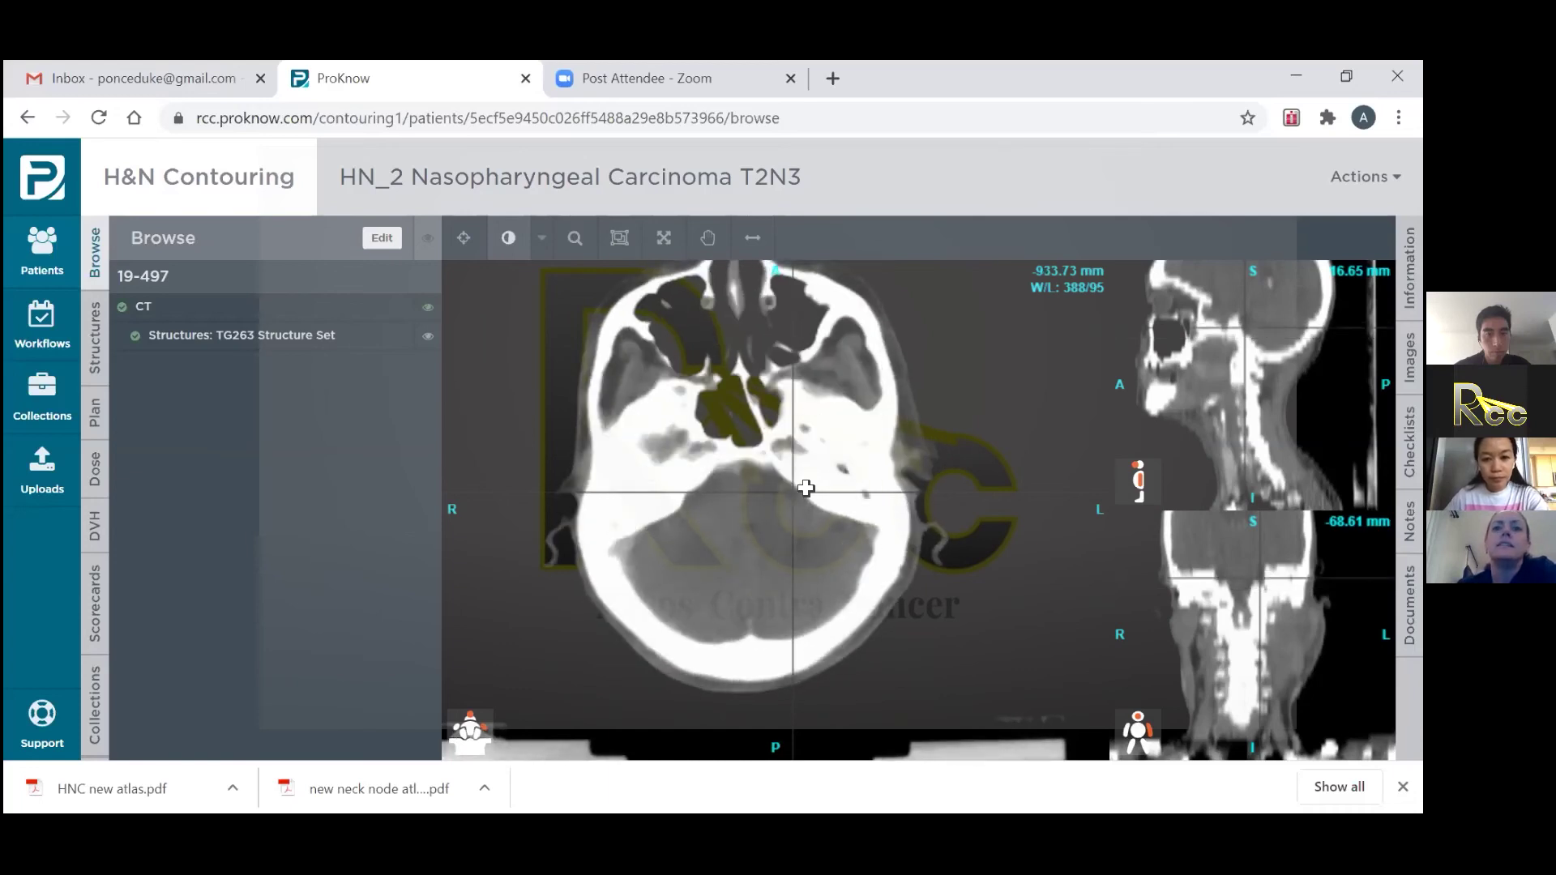
pyautogui.scroll(-1, 689, 484)
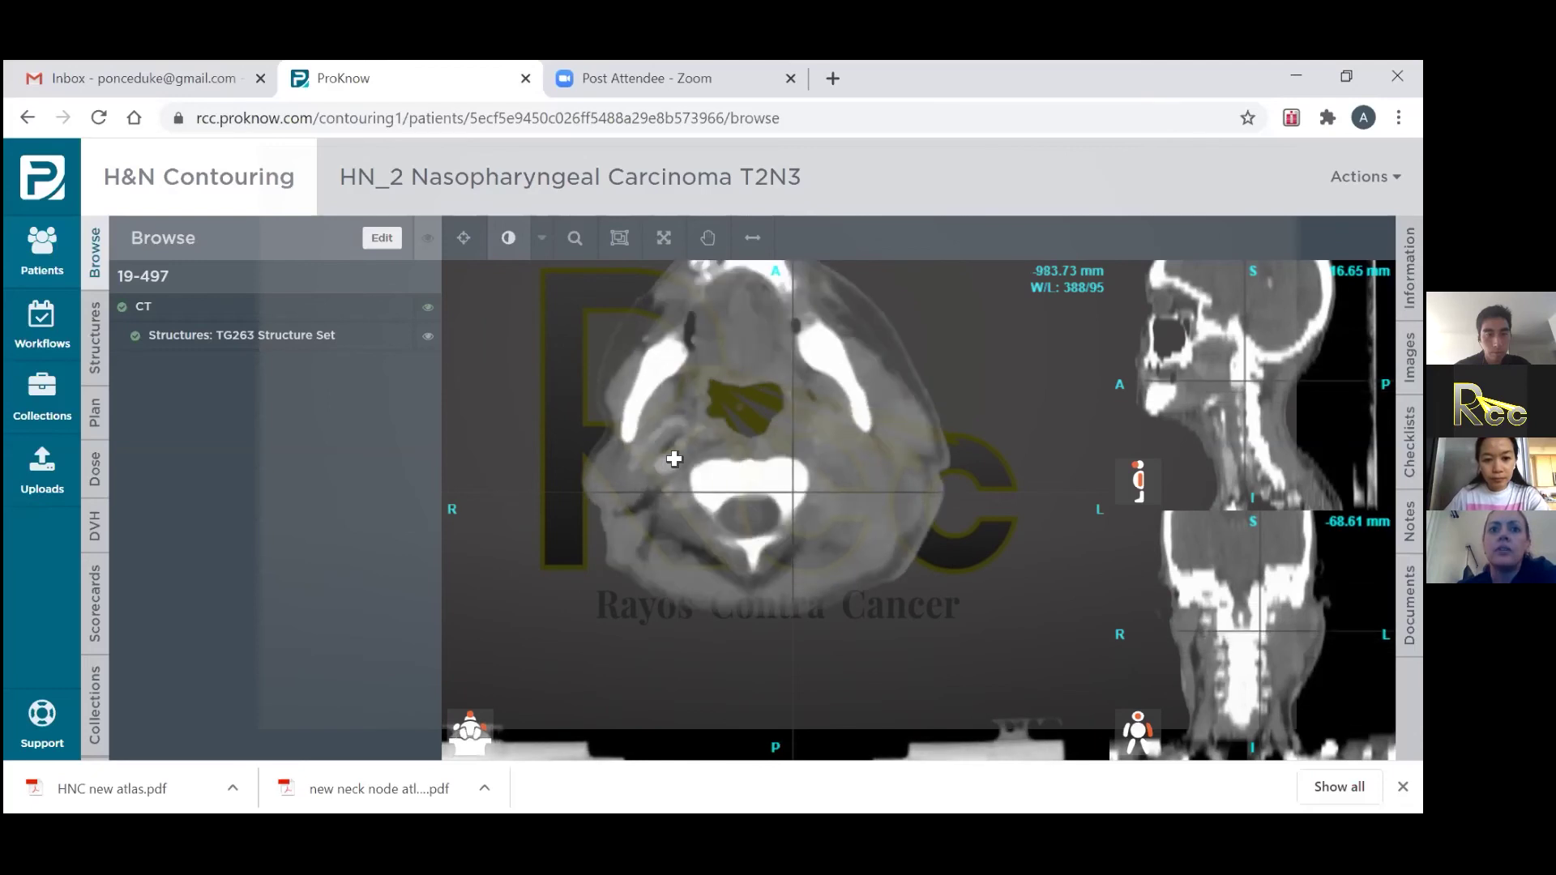
# Step: Examine the right upper neck beside the jugular and carotid vessels on the axial CT slices between the mandible and the larynx
pyautogui.scroll(-3, 678, 454)
pyautogui.scroll(-3, 685, 451)
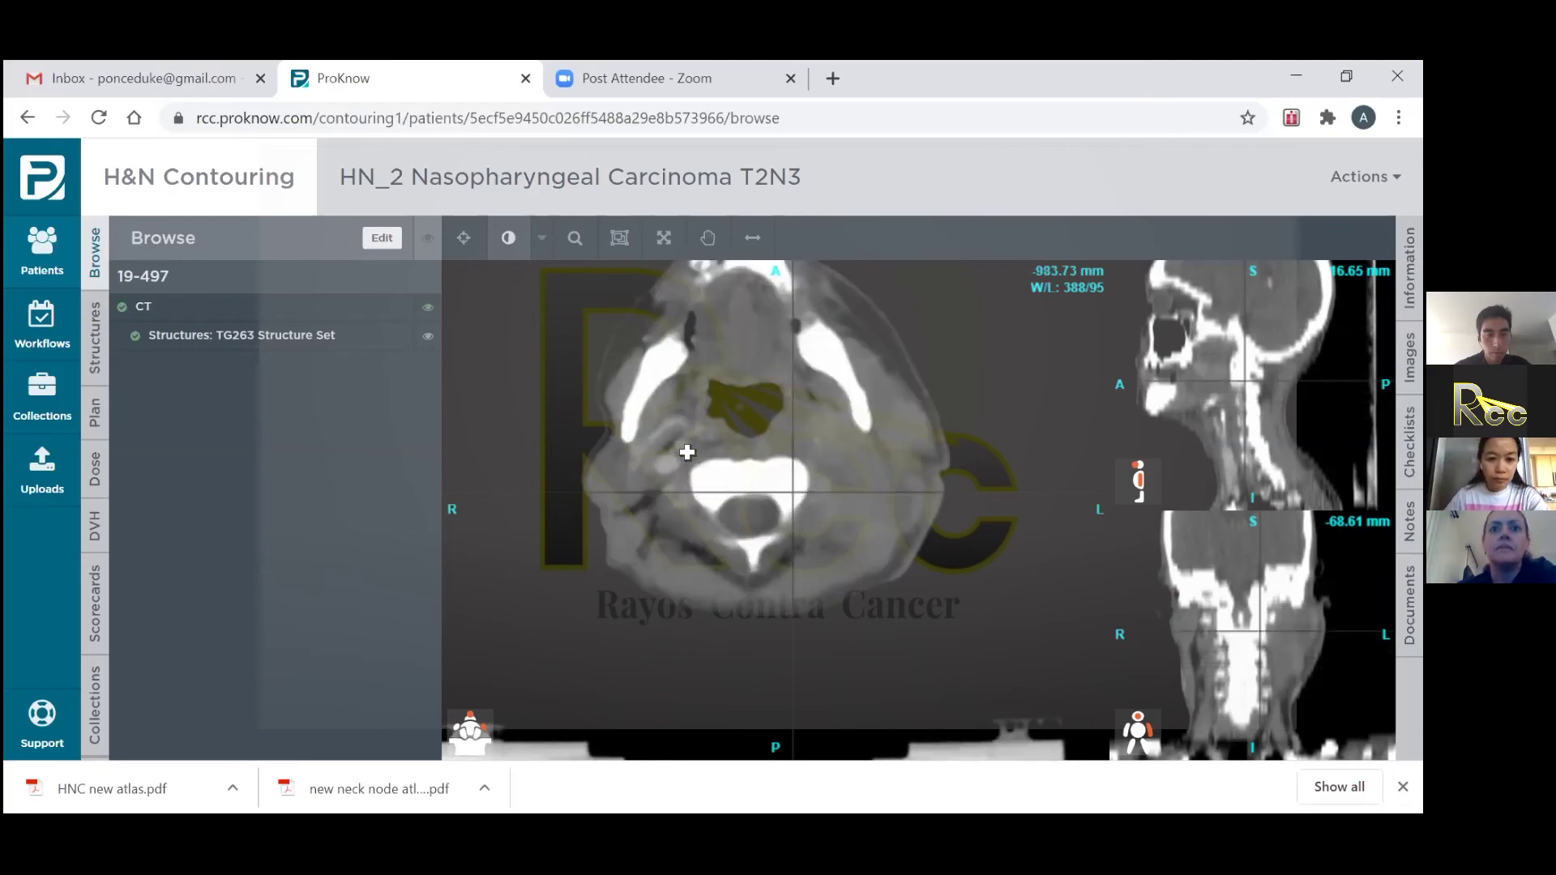
pyautogui.scroll(3, 687, 452)
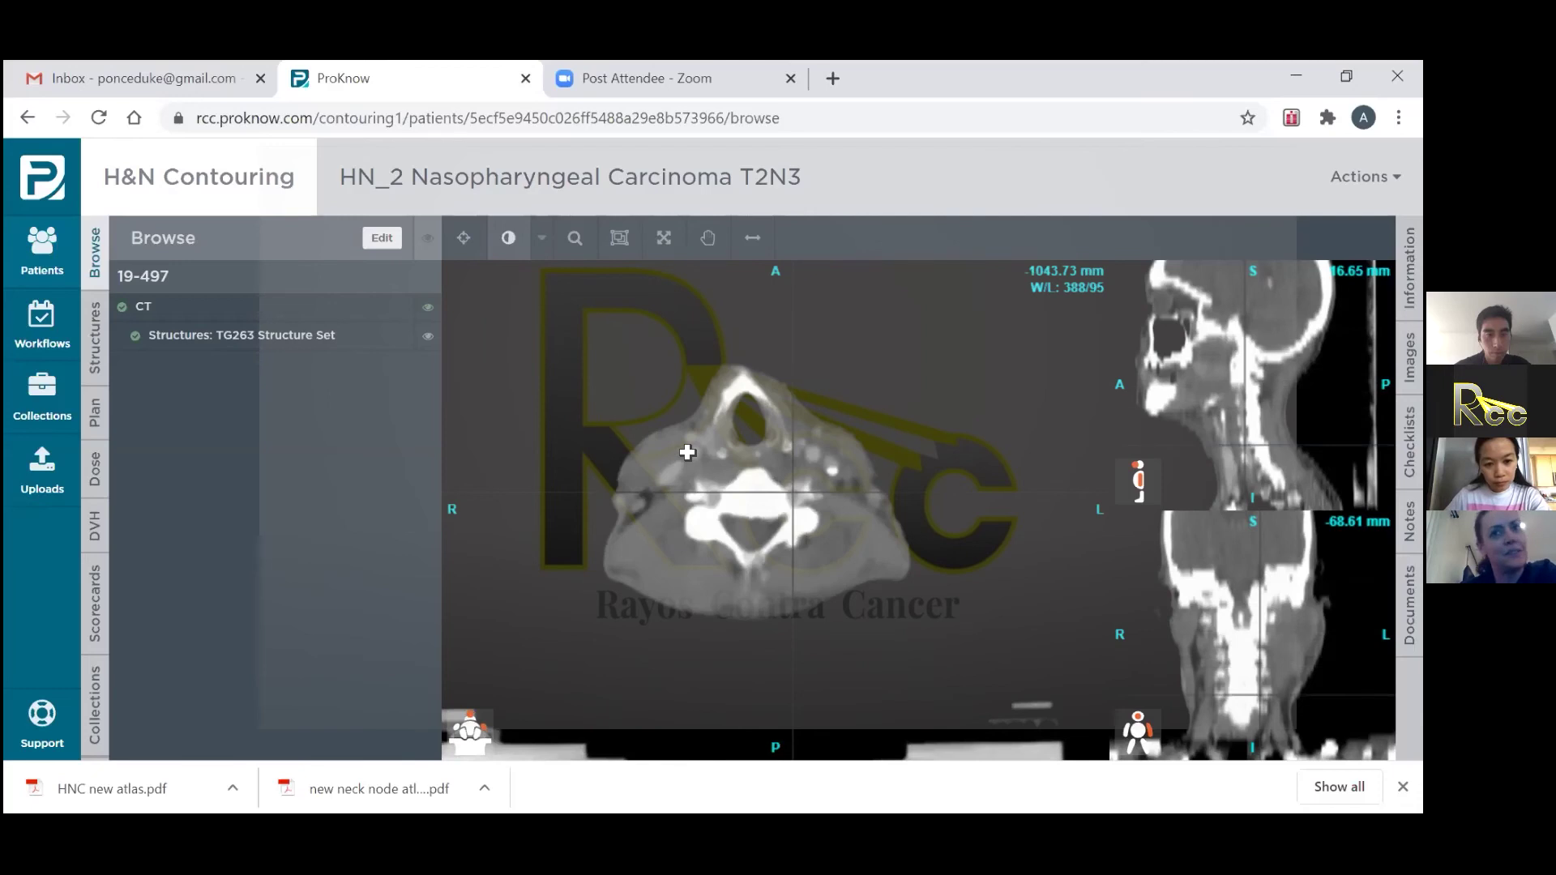
pyautogui.scroll(-3, 699, 483)
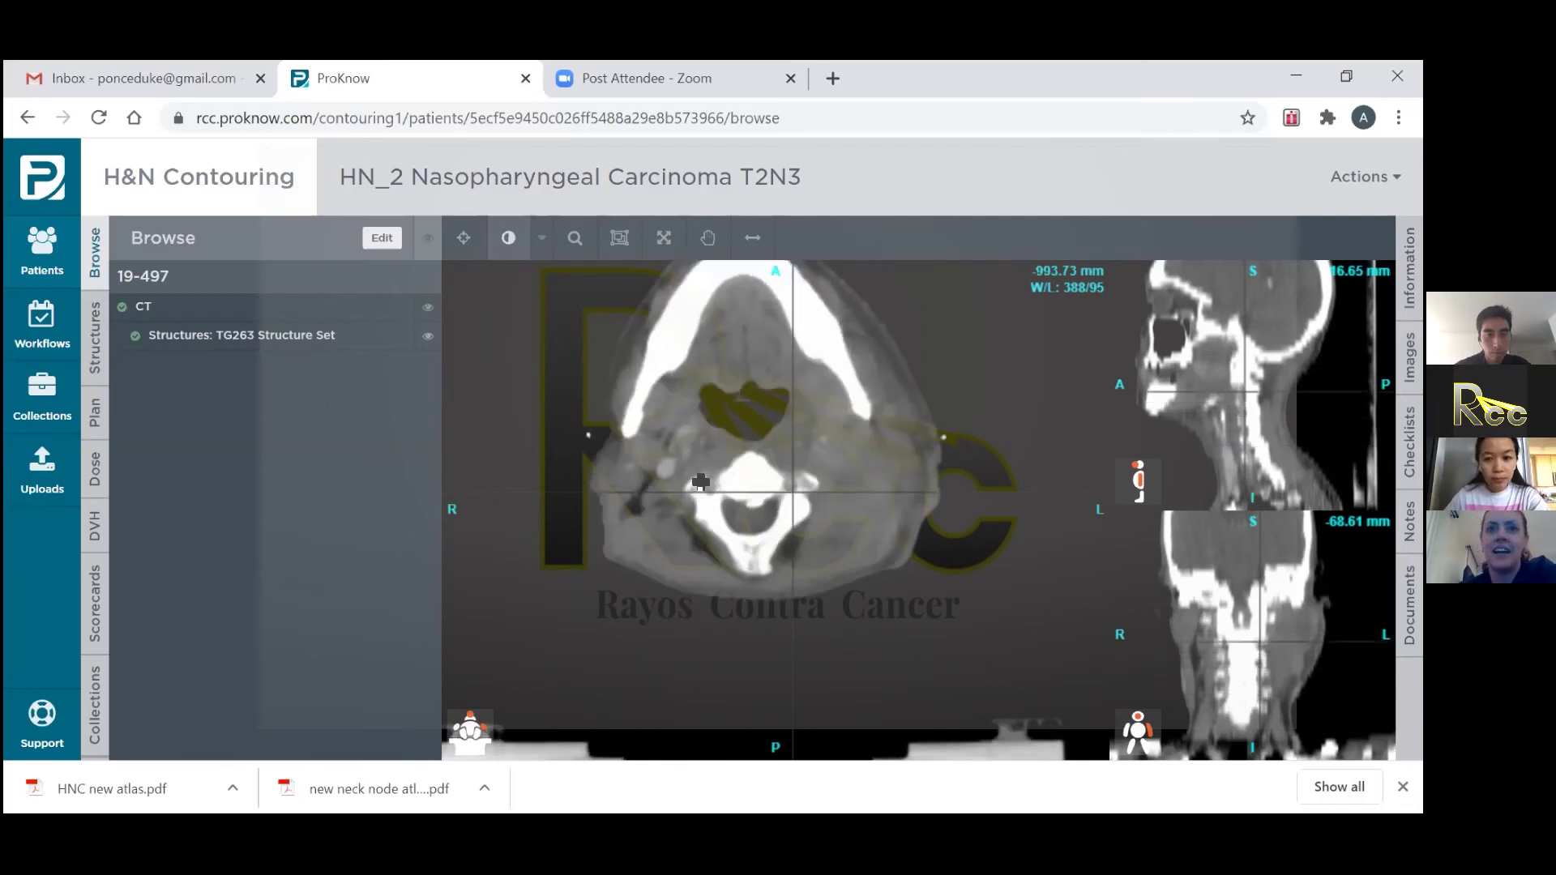
pyautogui.scroll(3, 681, 453)
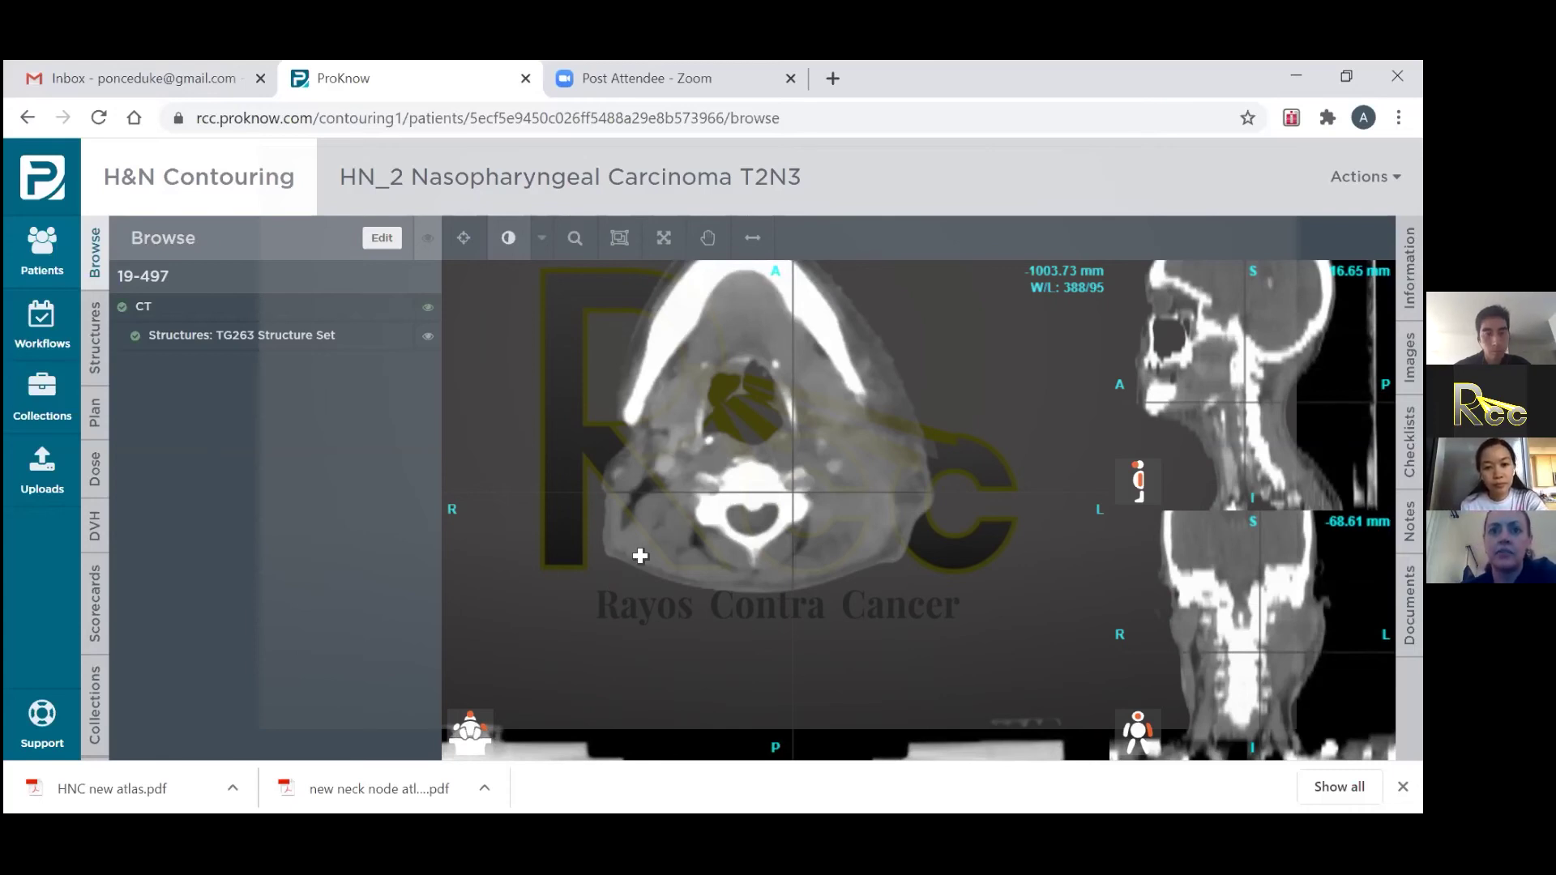
pyautogui.scroll(-10, 653, 408)
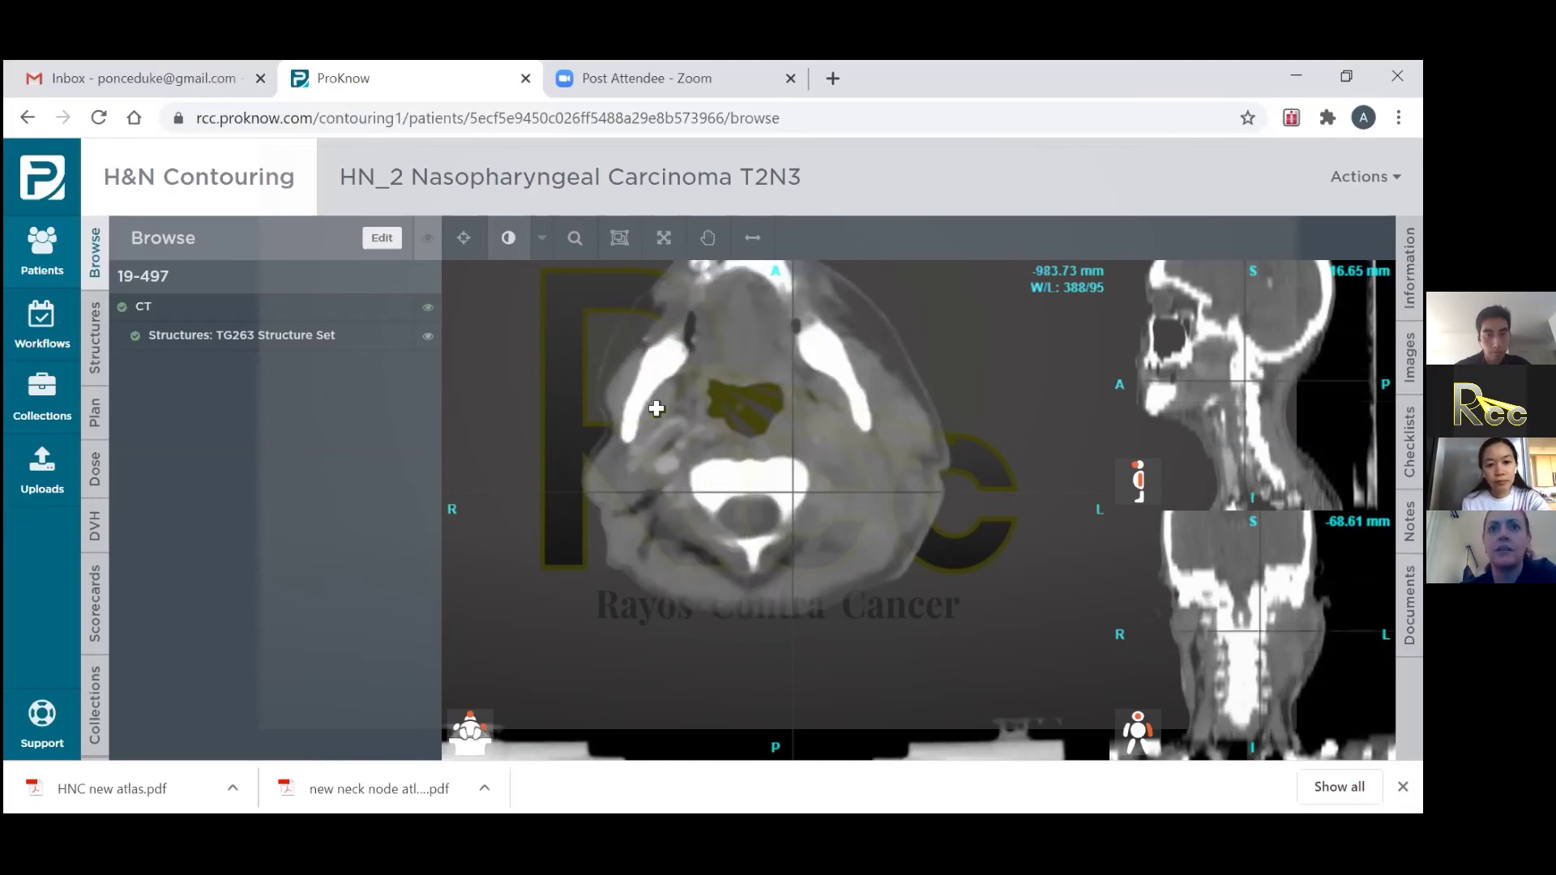
pyautogui.scroll(14, 692, 415)
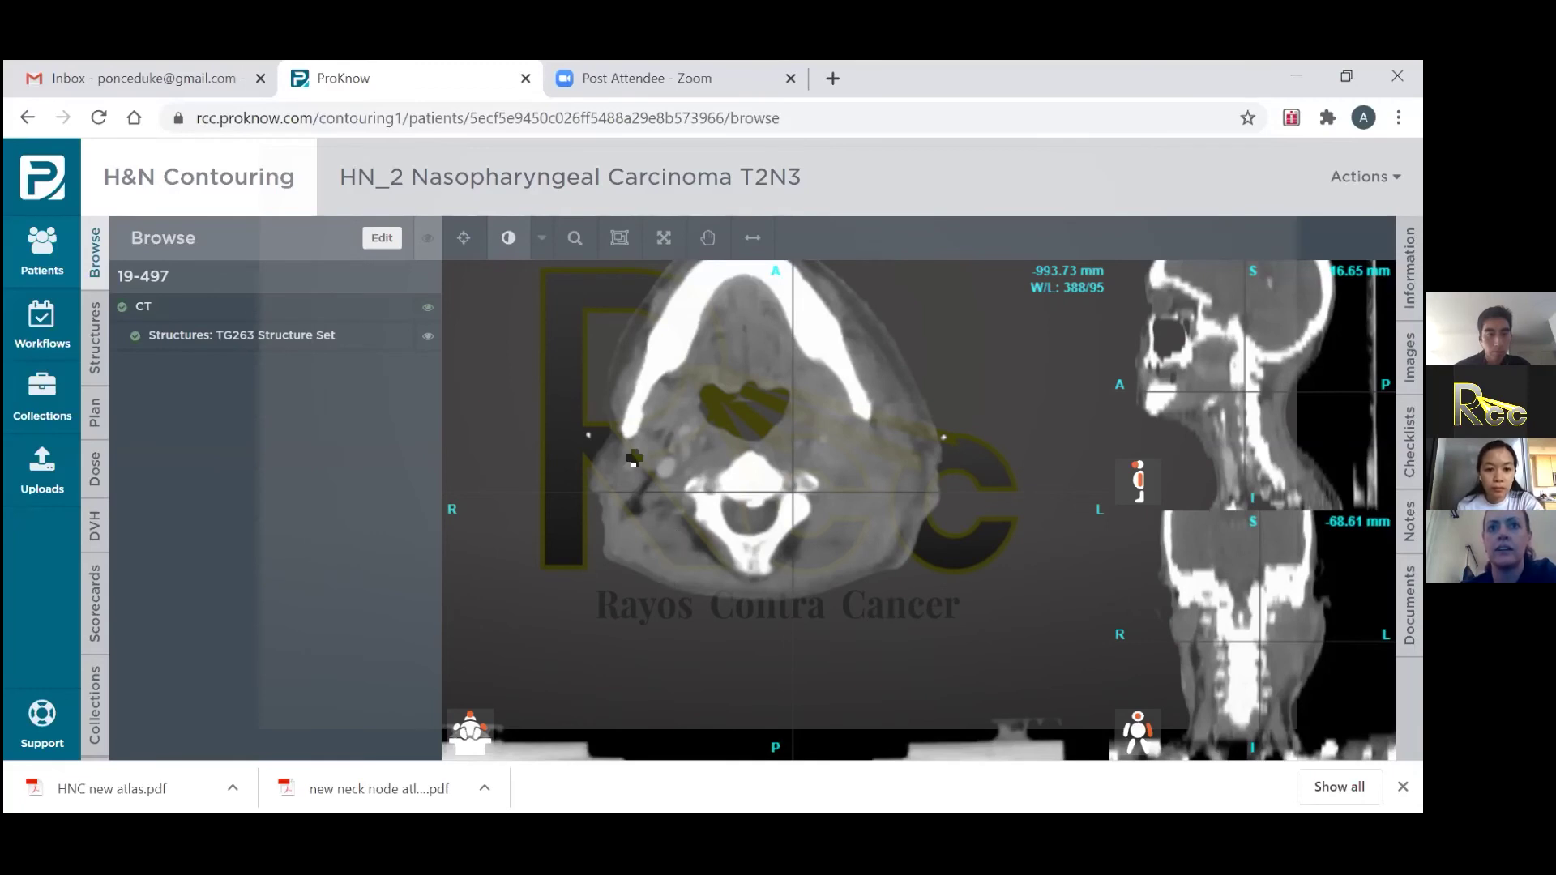
pyautogui.scroll(-5, 675, 409)
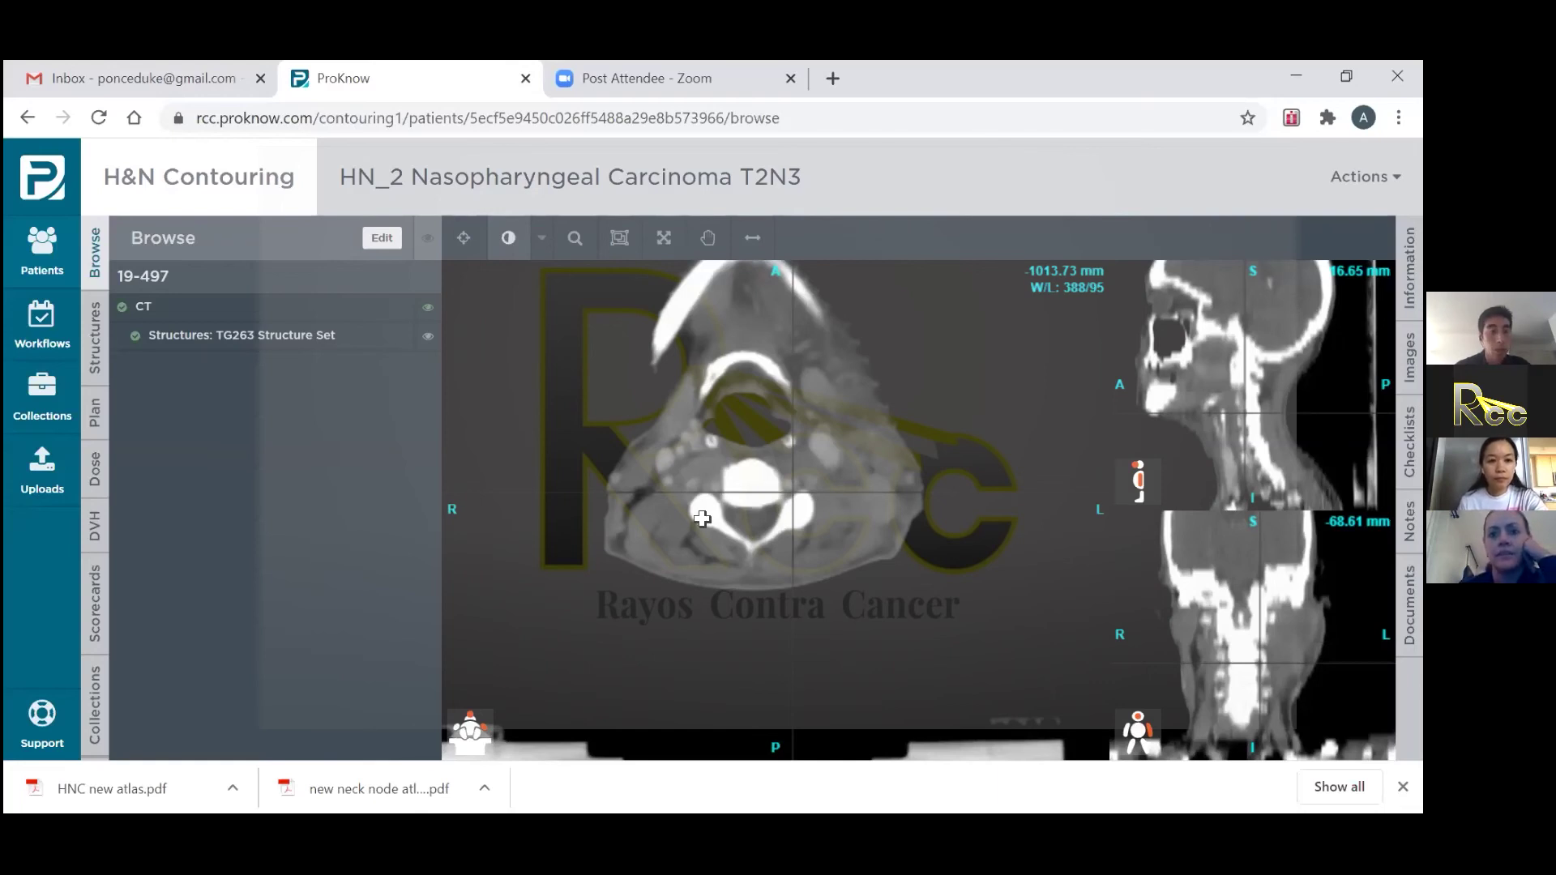
pyautogui.scroll(4, 702, 519)
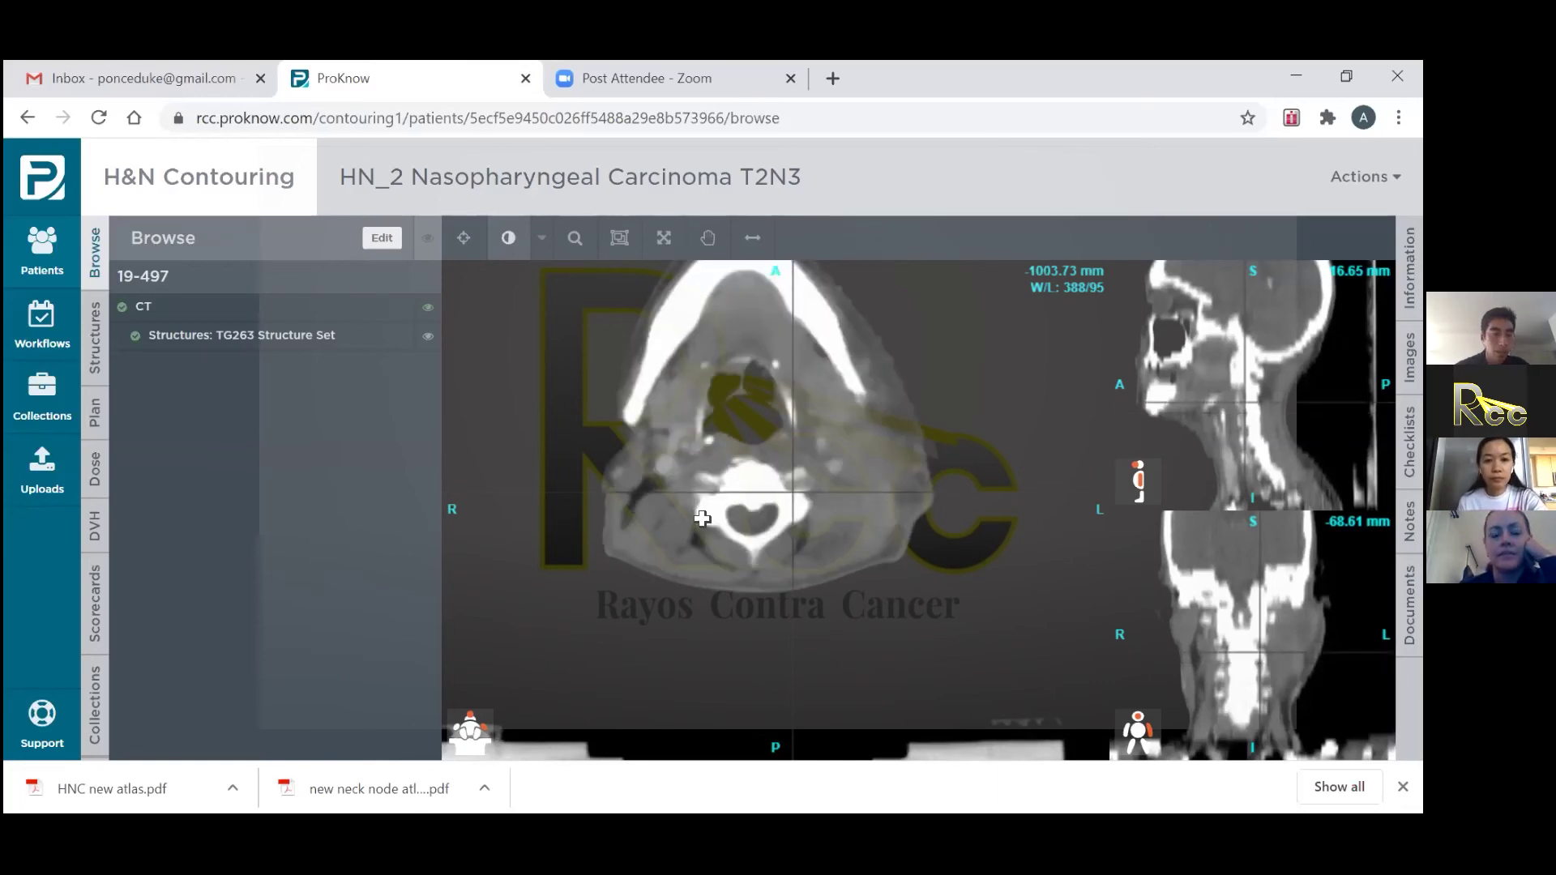
pyautogui.scroll(8, 701, 519)
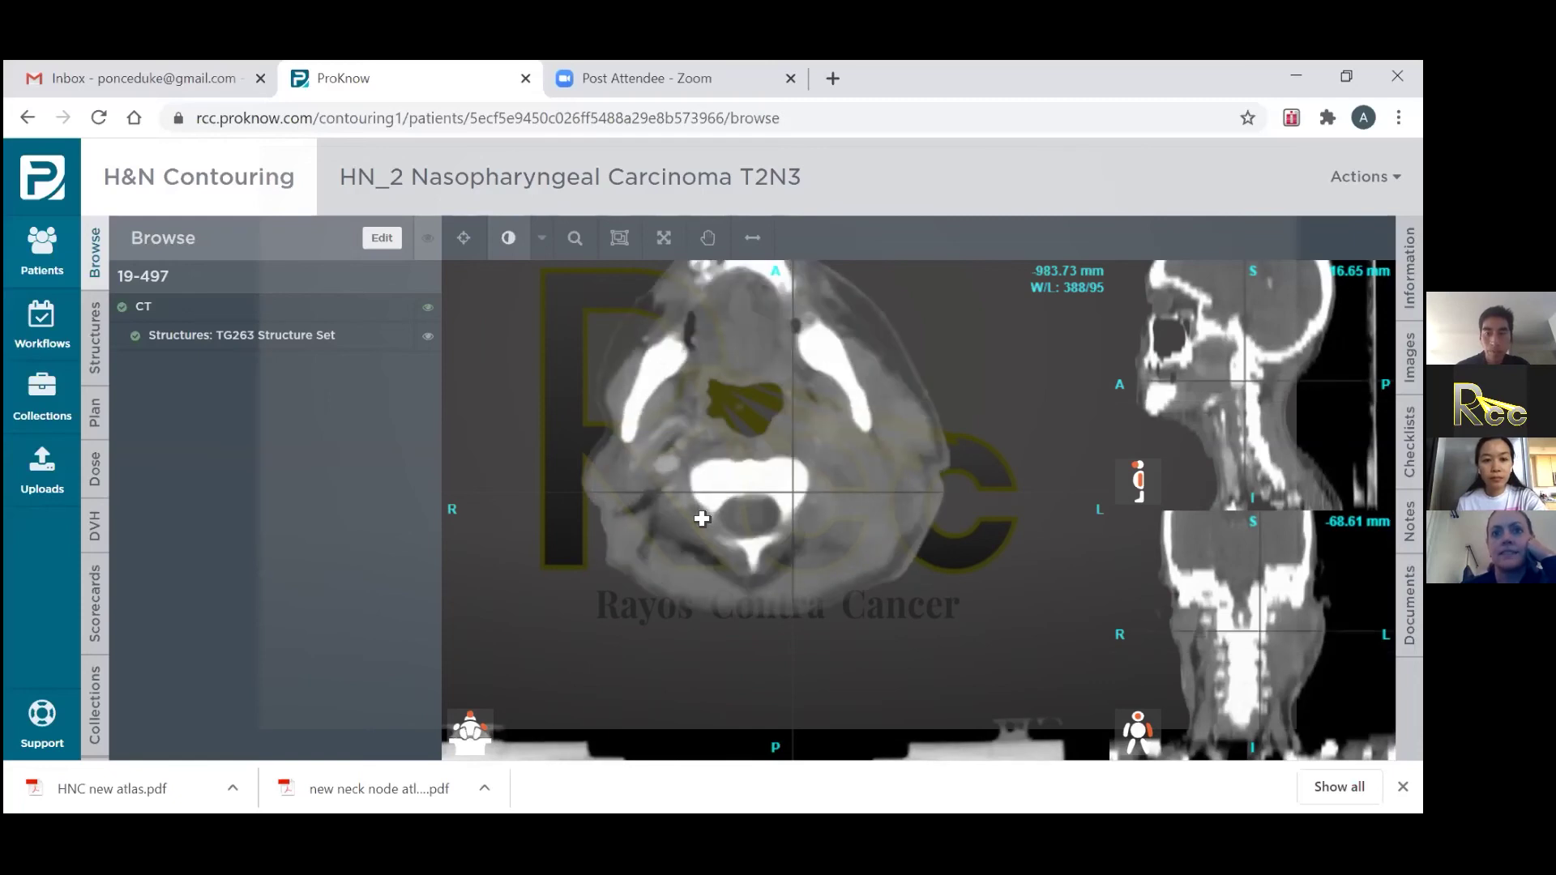
# Step: Review the nasopharynx at the skull base, returning to the mandibular angle slices of the axial CT
pyautogui.scroll(4, 701, 519)
pyautogui.scroll(8, 702, 519)
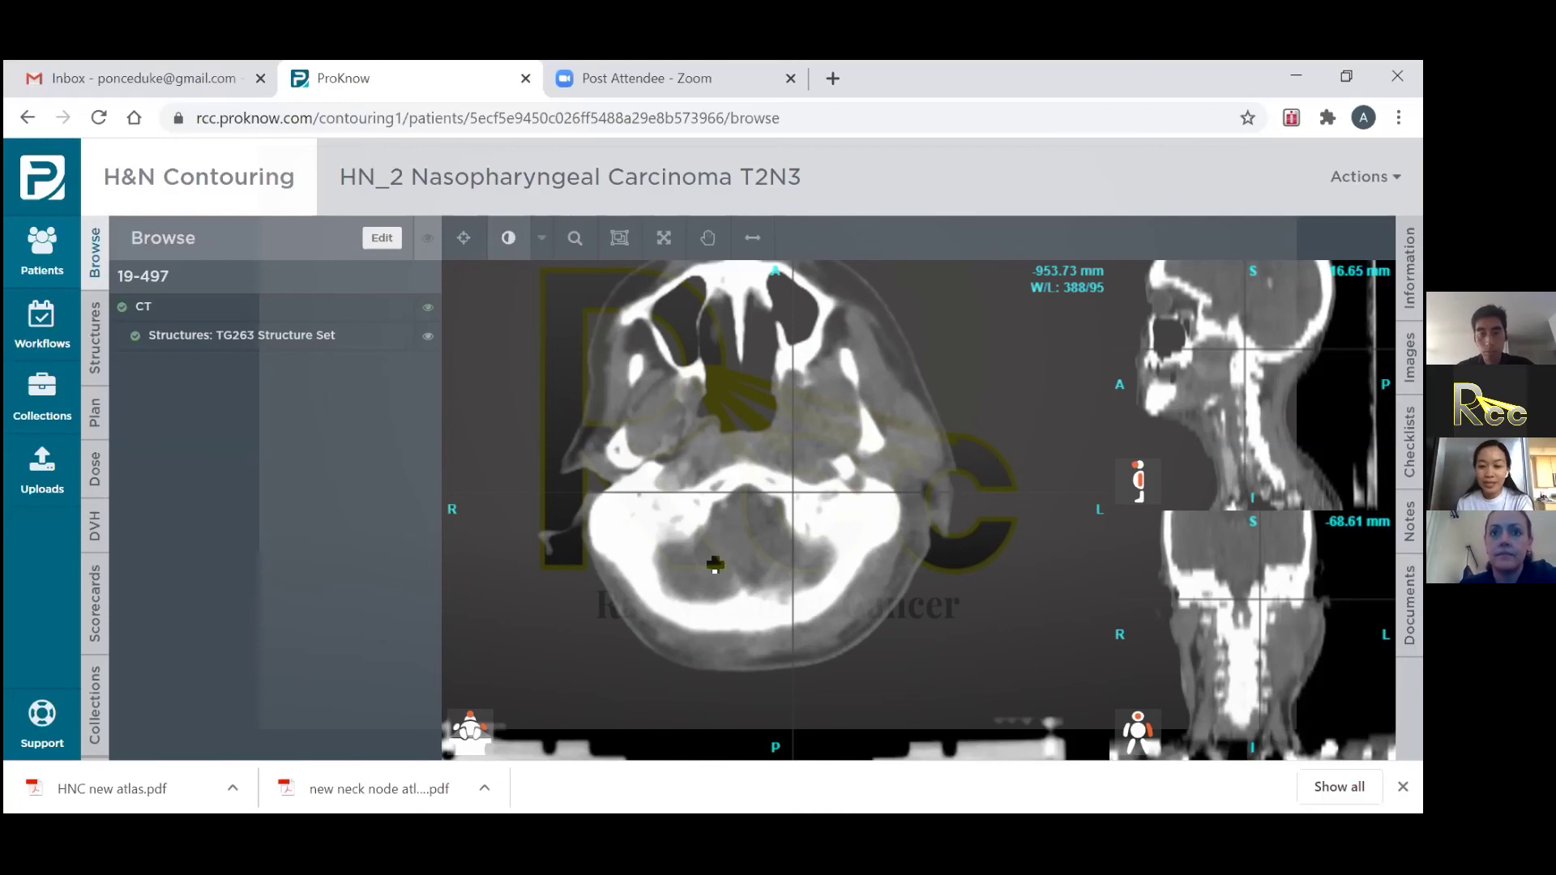
pyautogui.scroll(-10, 720, 571)
pyautogui.scroll(-10, 719, 573)
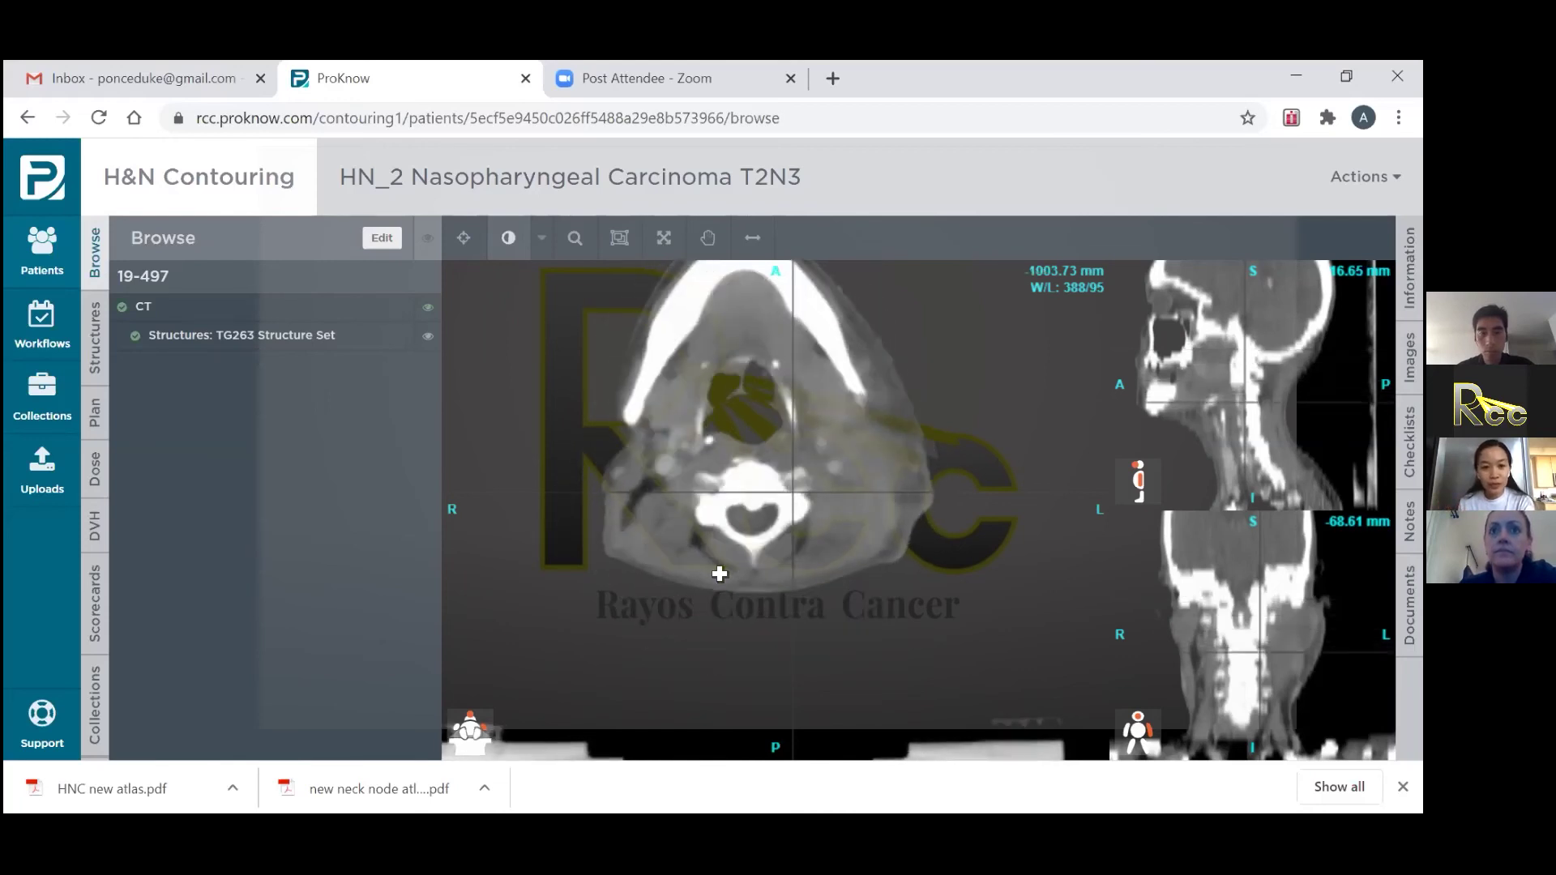
pyautogui.scroll(3, 720, 573)
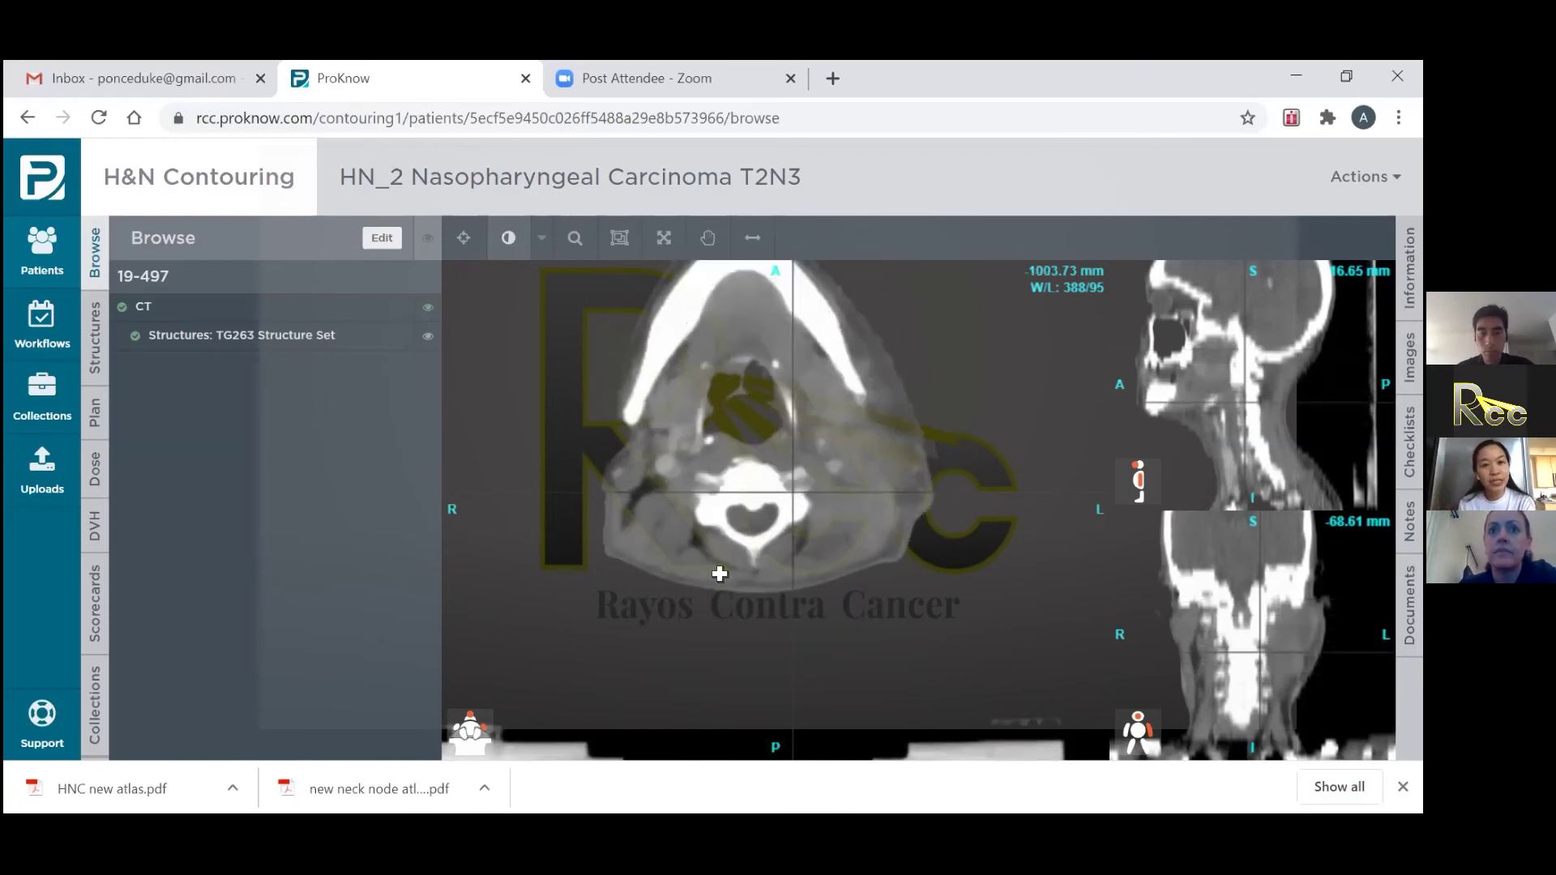
pyautogui.scroll(2, 719, 573)
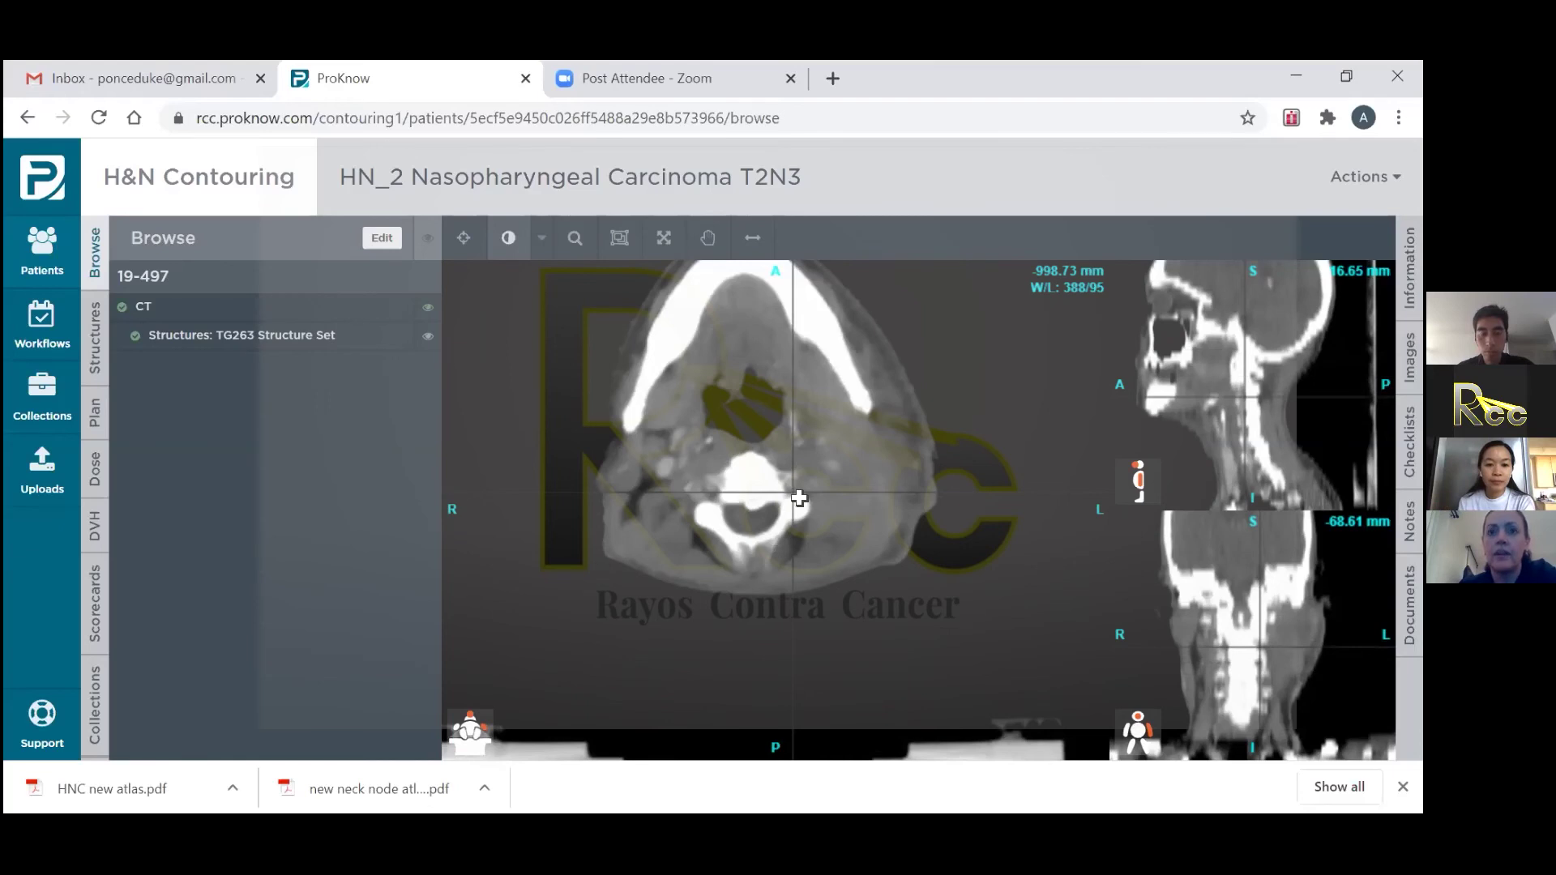
# Step: Examine the sphenoid sinus, skull base and nasopharynx on the axial CT slices from the orbits down to the mandible
pyautogui.scroll(15, 797, 497)
pyautogui.scroll(6, 797, 498)
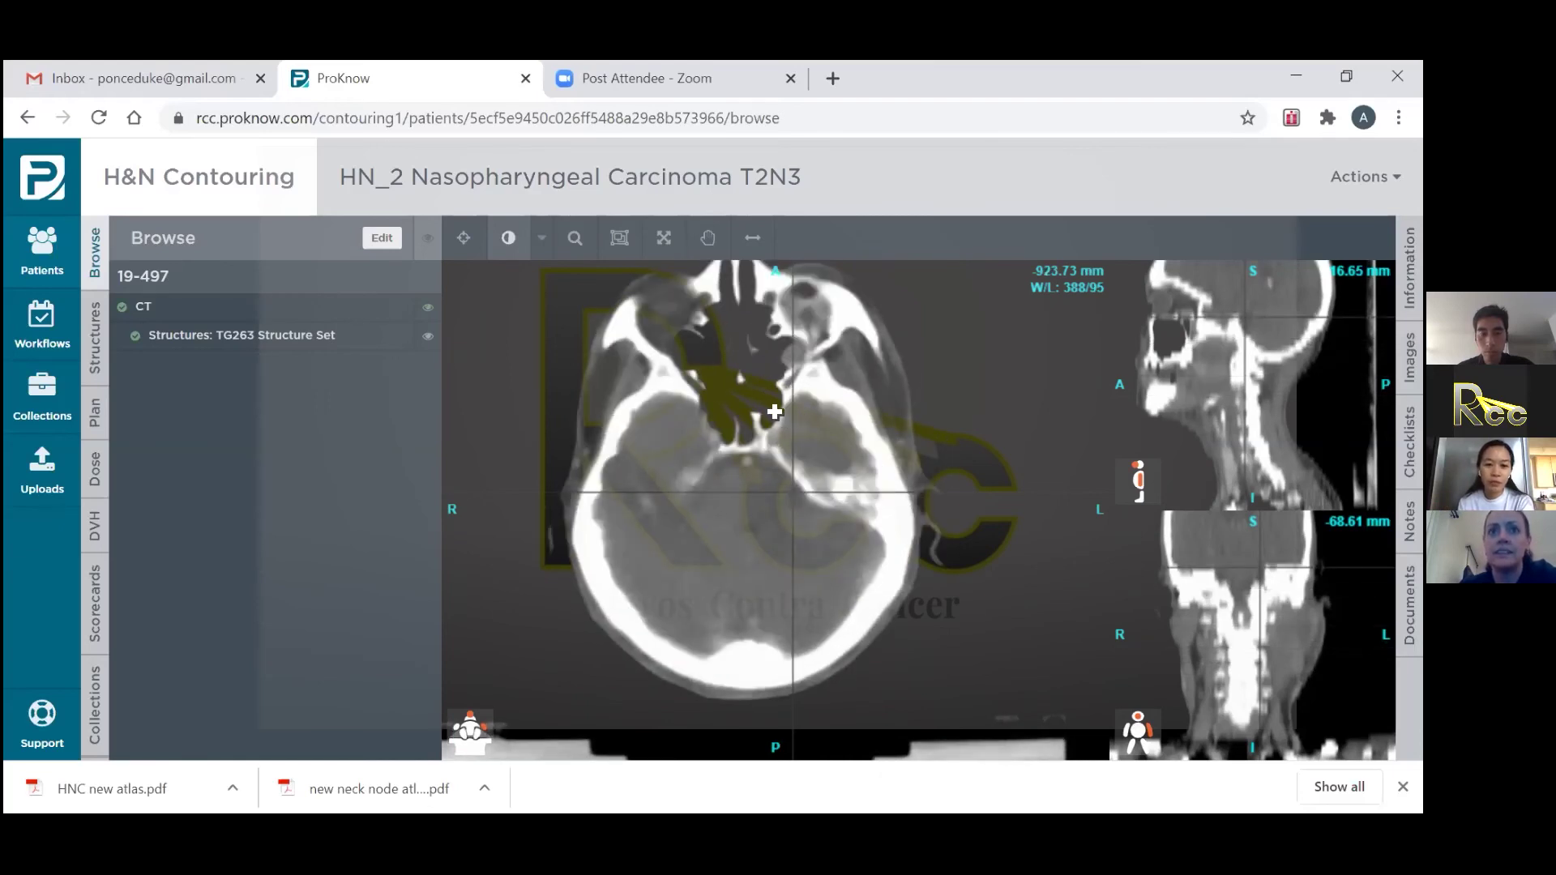
pyautogui.scroll(3, 774, 411)
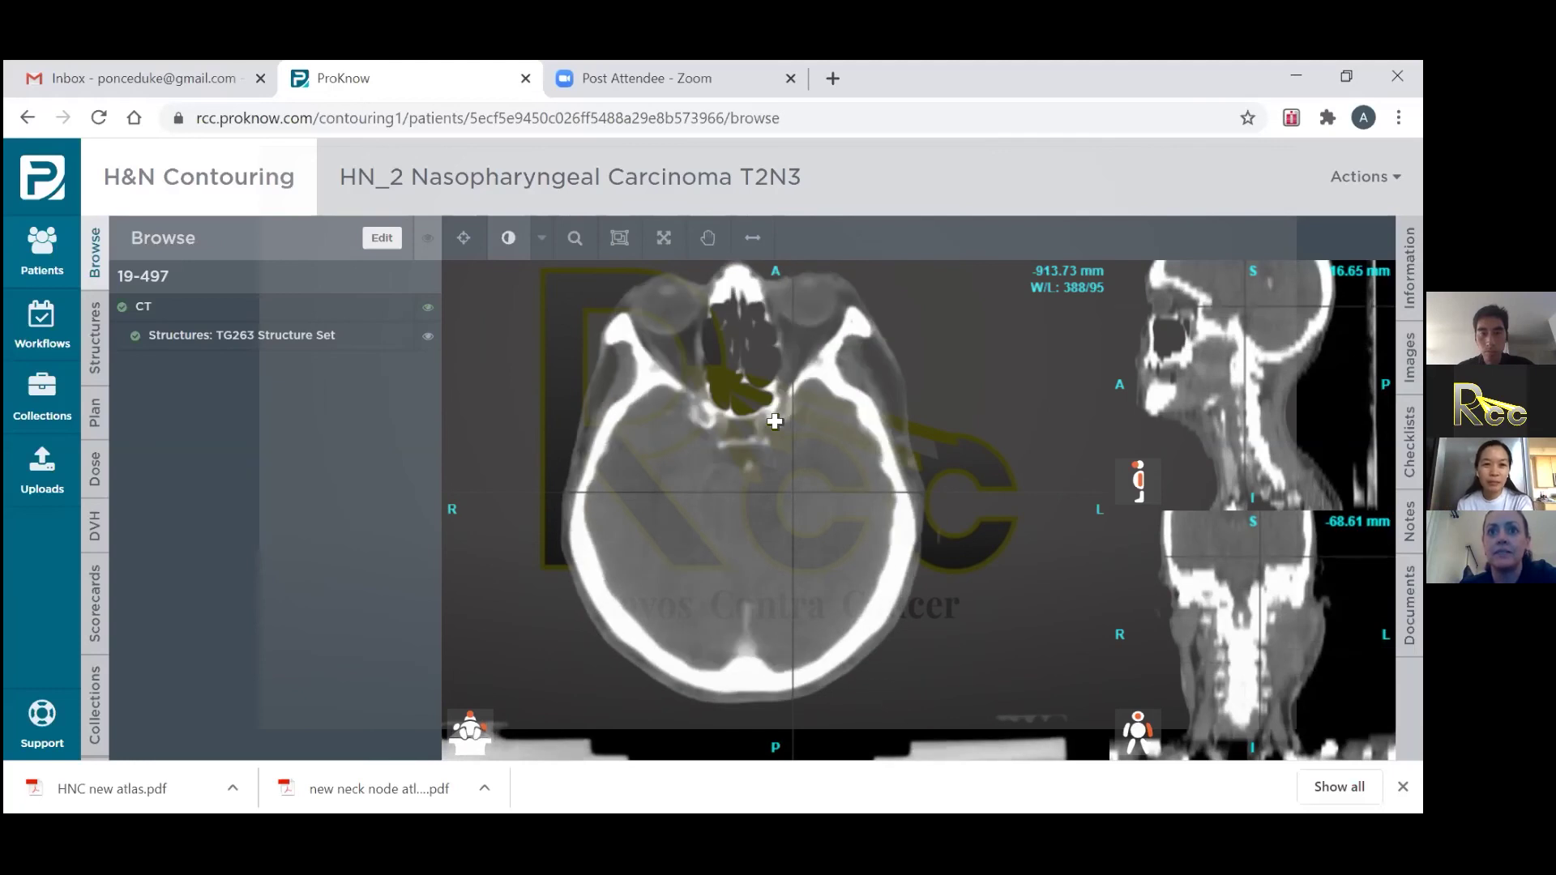
pyautogui.scroll(-3, 776, 425)
pyautogui.scroll(-3, 776, 428)
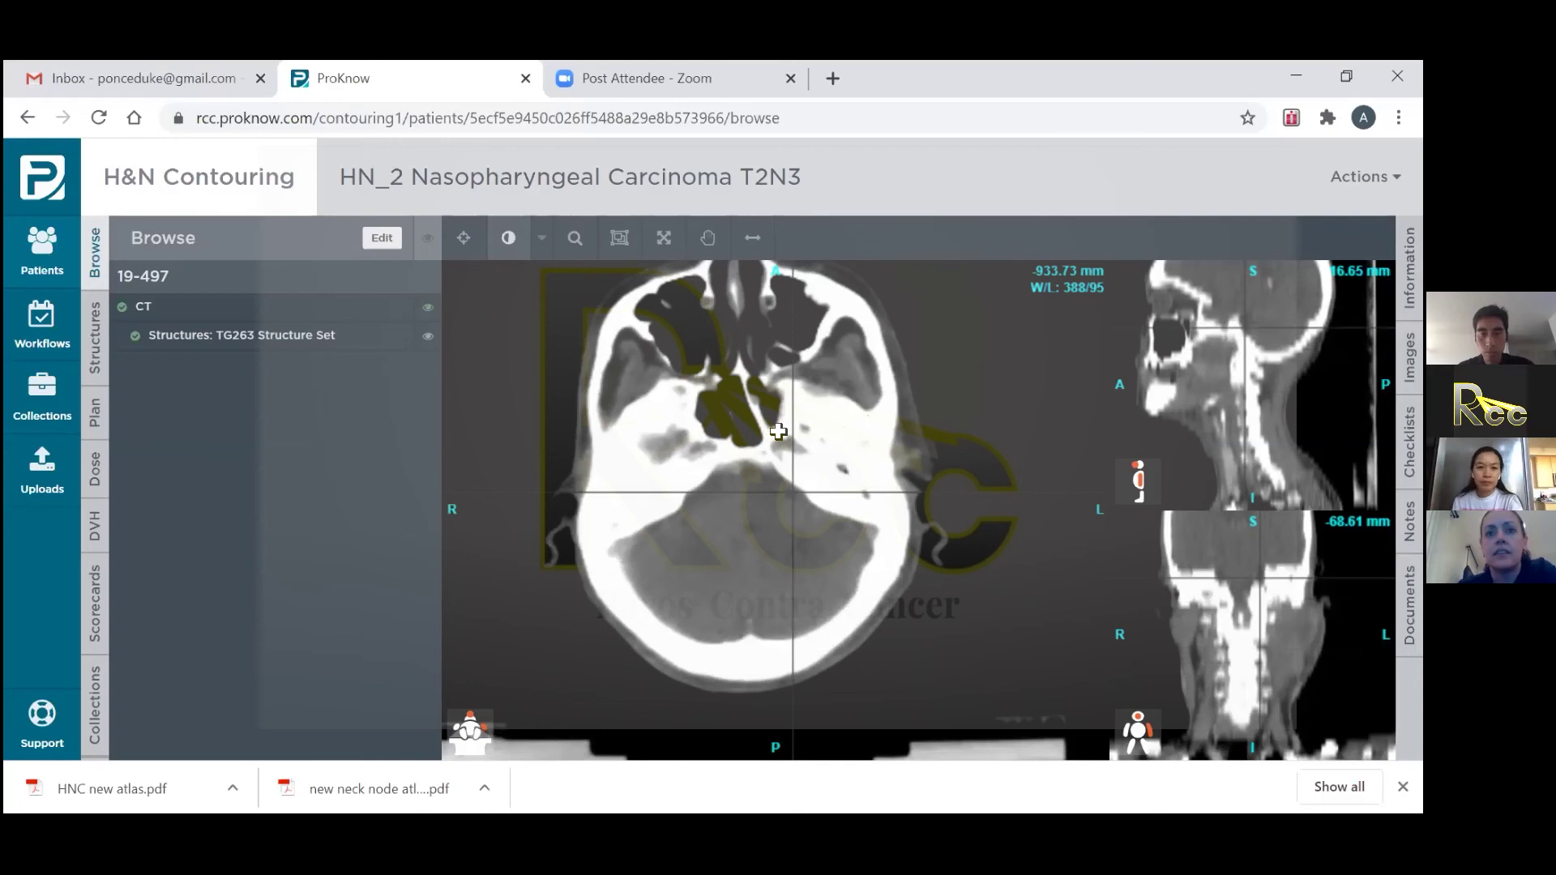
pyautogui.scroll(-3, 782, 443)
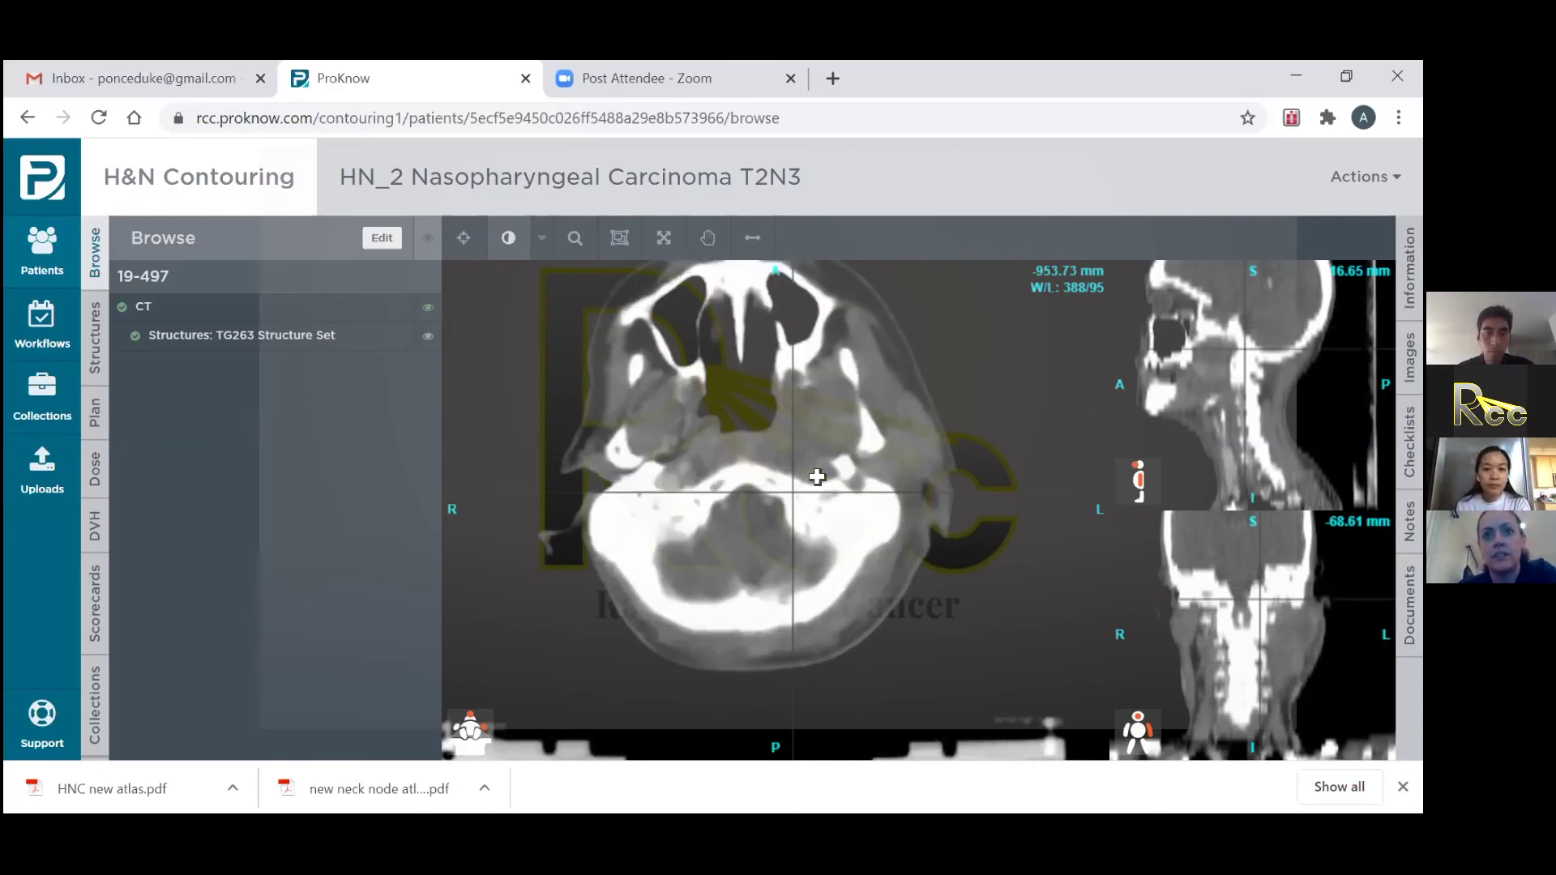
pyautogui.scroll(-3, 870, 499)
pyautogui.scroll(-2, 866, 512)
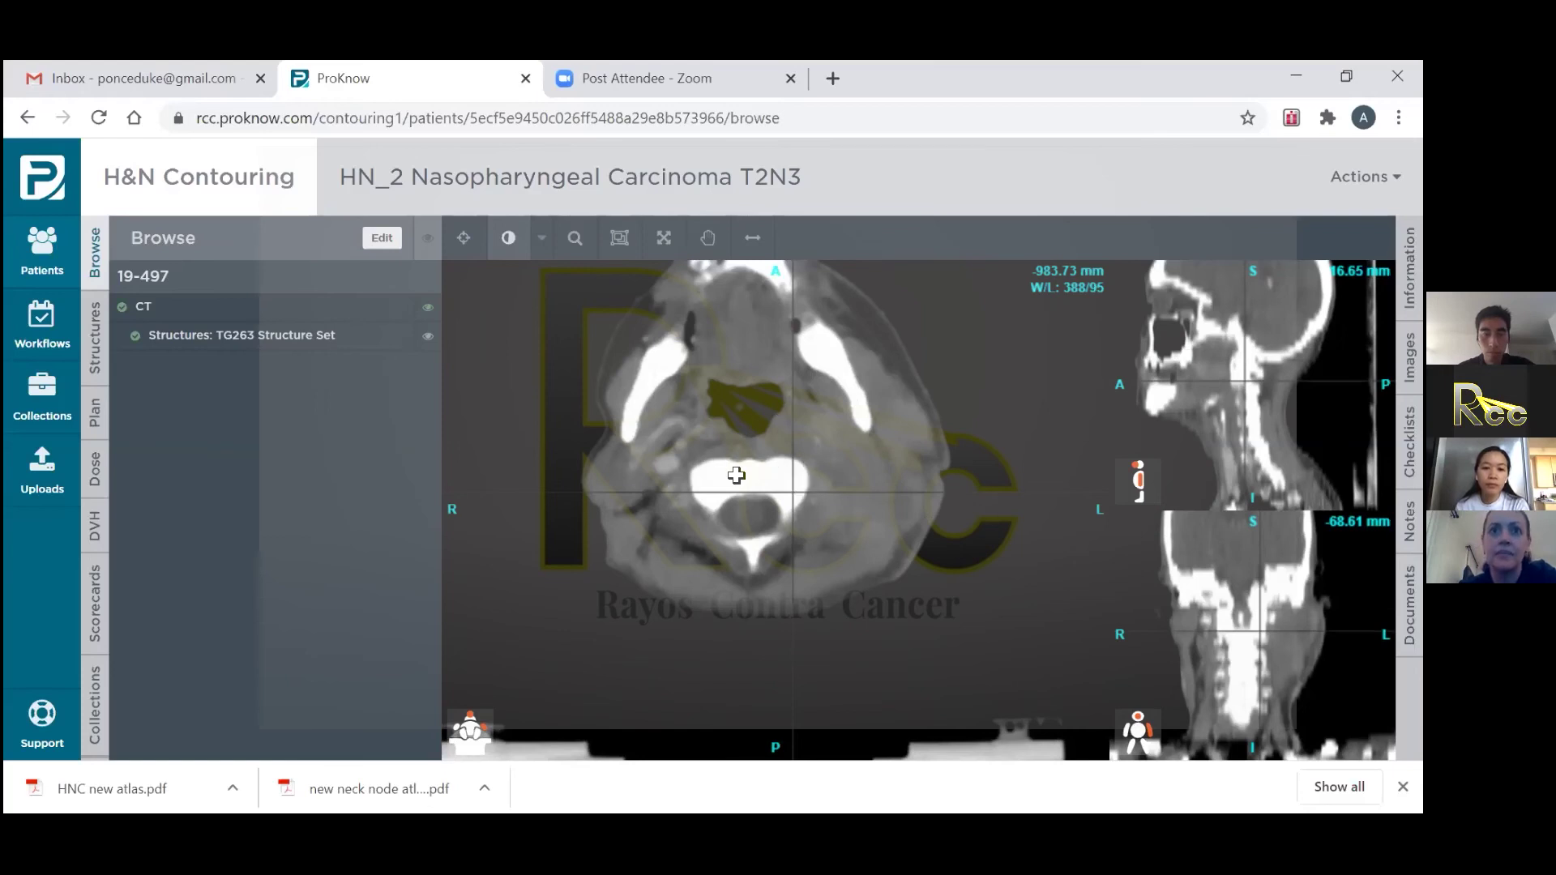
# Step: Recheck the neck on the axial CT slices between the hyoid and the mandibular angle
pyautogui.scroll(-10, 741, 492)
pyautogui.scroll(-5, 741, 492)
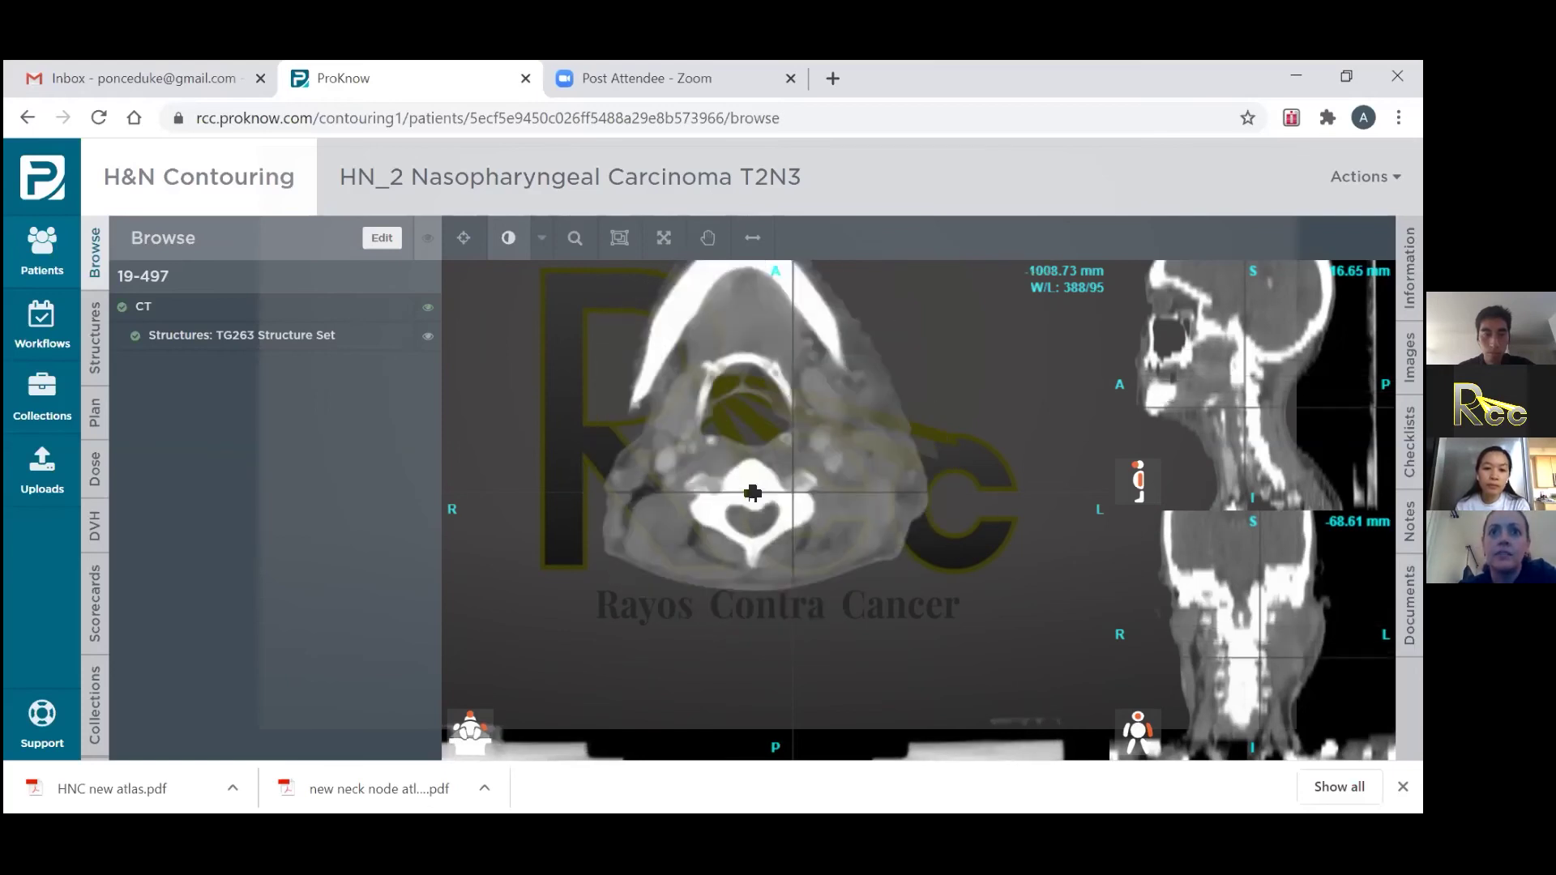
pyautogui.scroll(10, 752, 492)
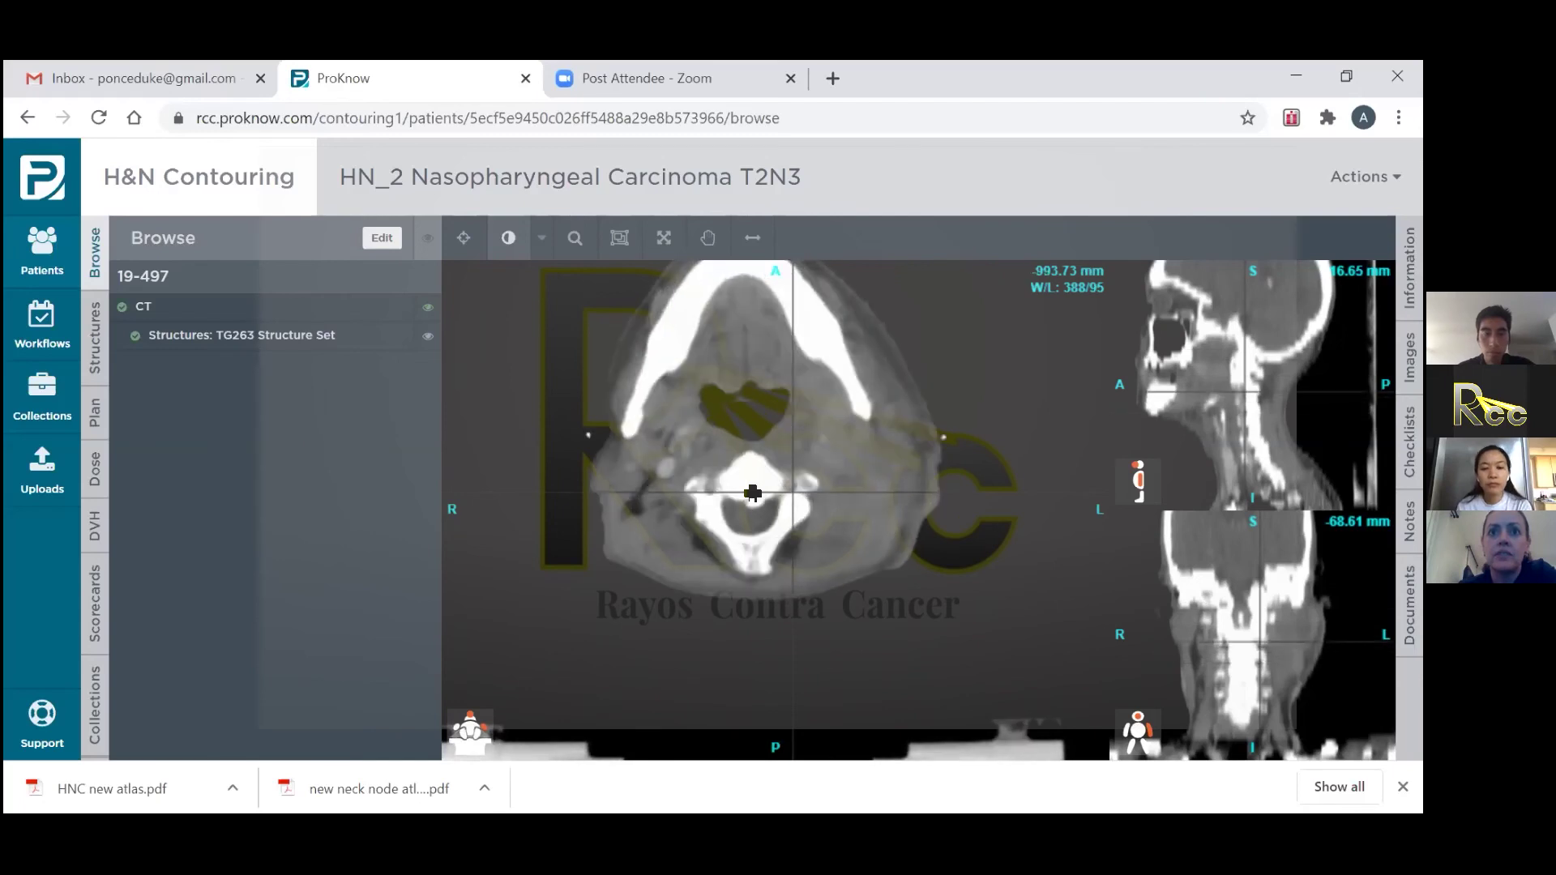
# Step: Examine both sides of the neck on the axial CT slices from the mandible down to the larynx and back
pyautogui.scroll(-2, 681, 472)
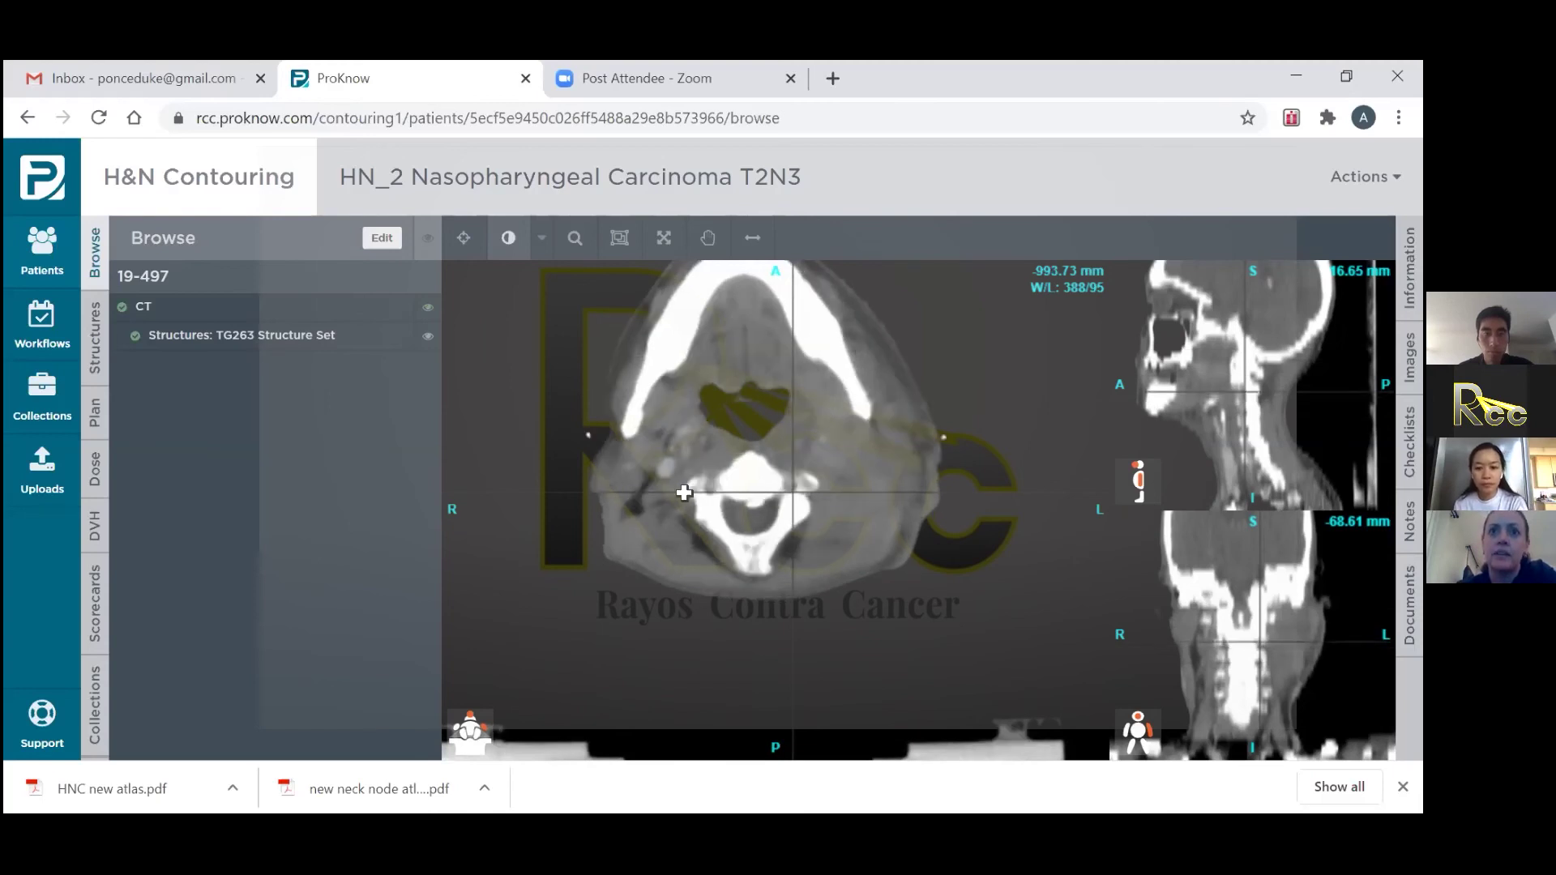
pyautogui.scroll(-2, 685, 496)
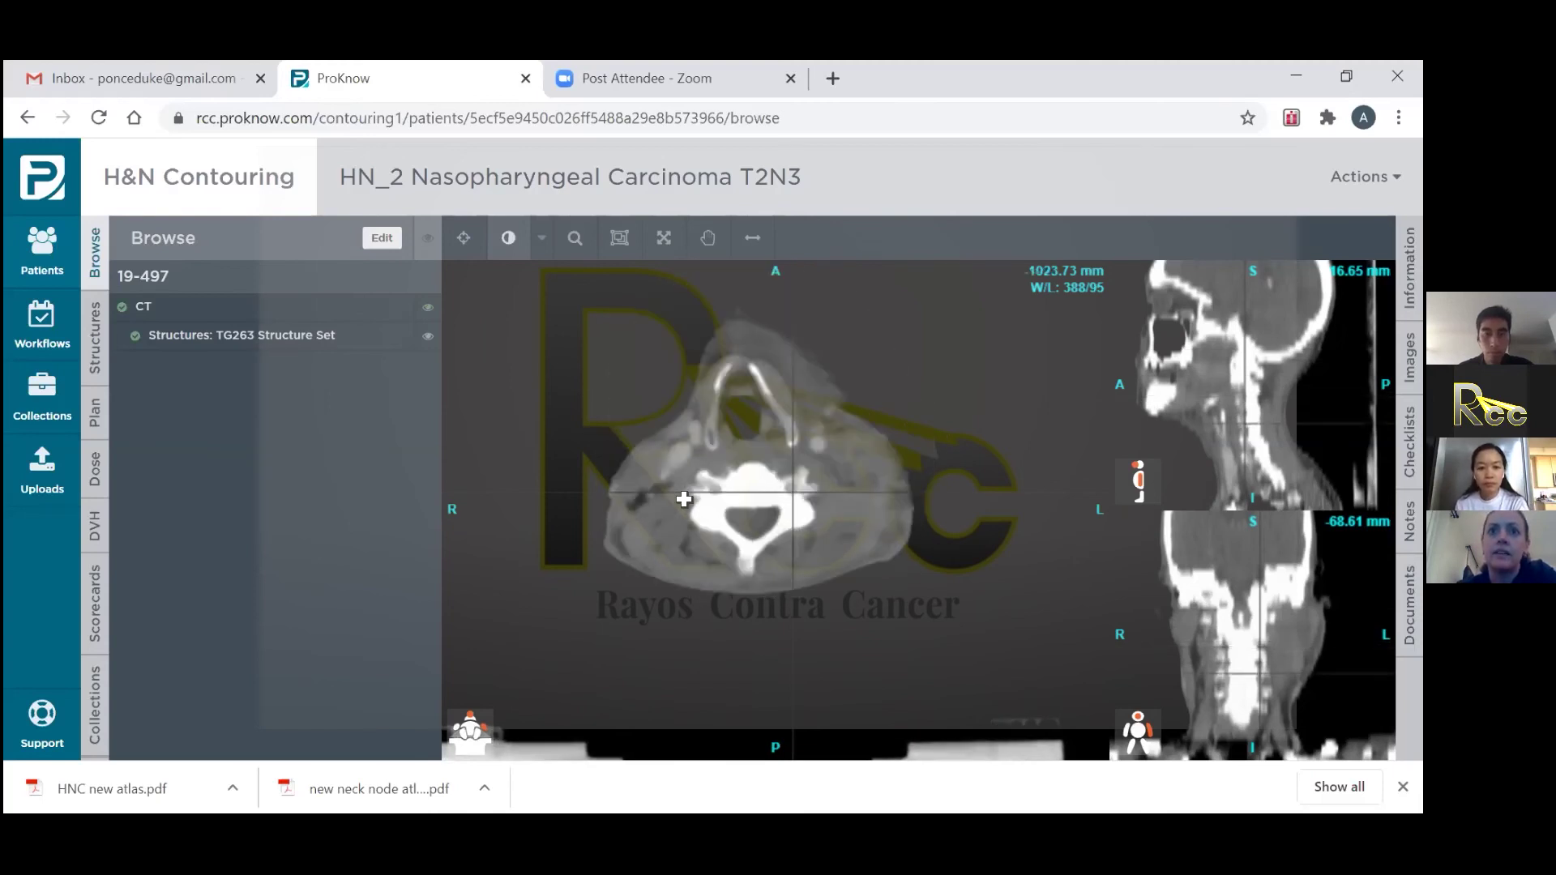
pyautogui.scroll(2, 685, 502)
pyautogui.scroll(3, 685, 502)
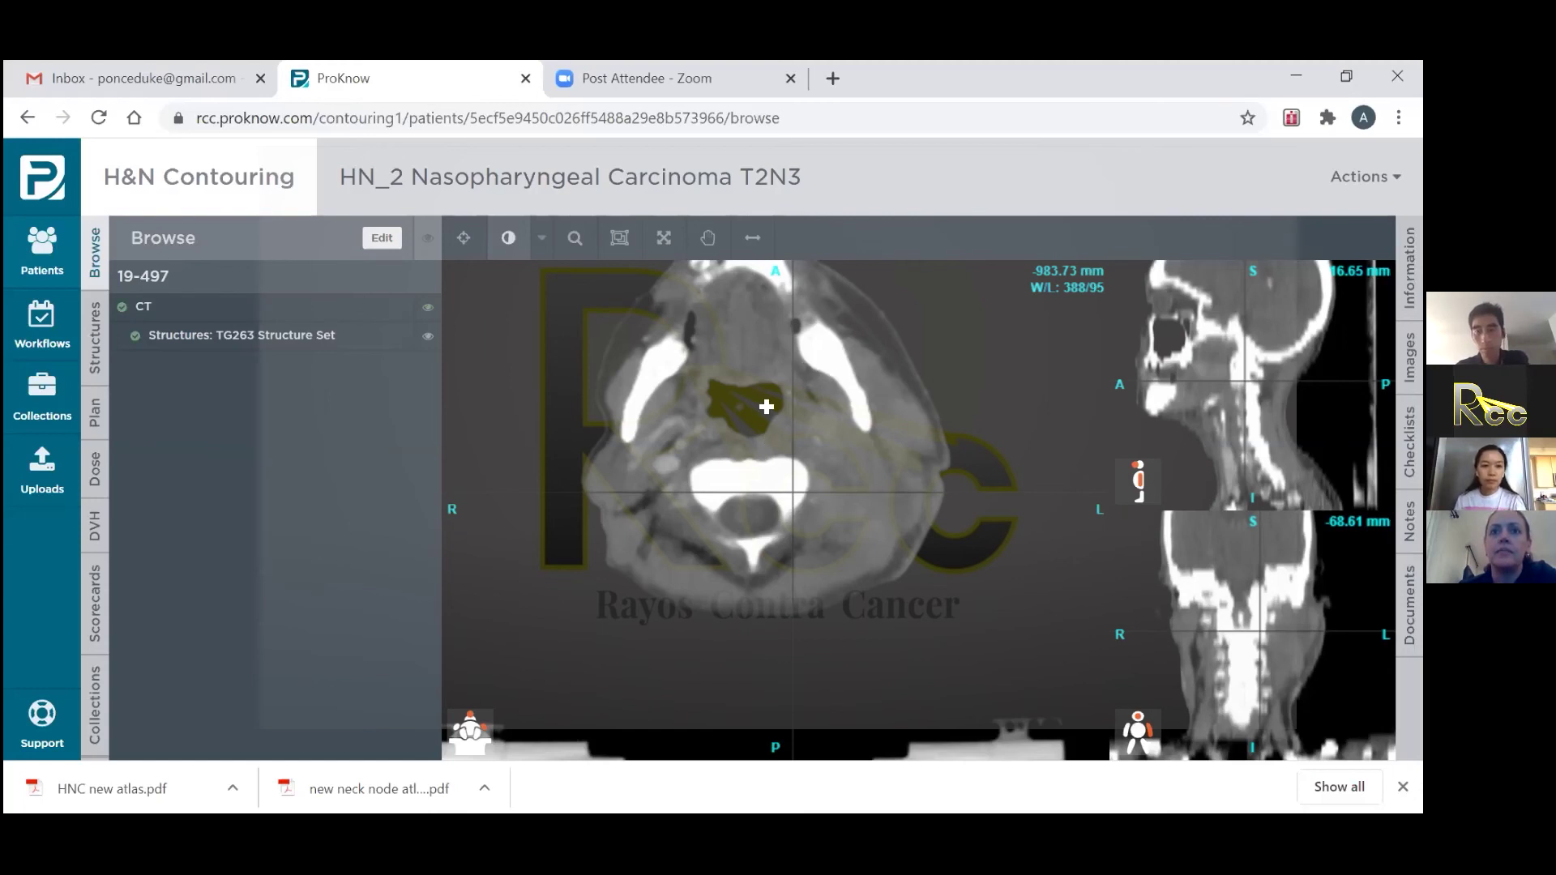
# Step: Survey the skull base on the axial CT slices between the upper orbits and the nasopharynx, returning to the petrous bone level
pyautogui.scroll(10, 767, 407)
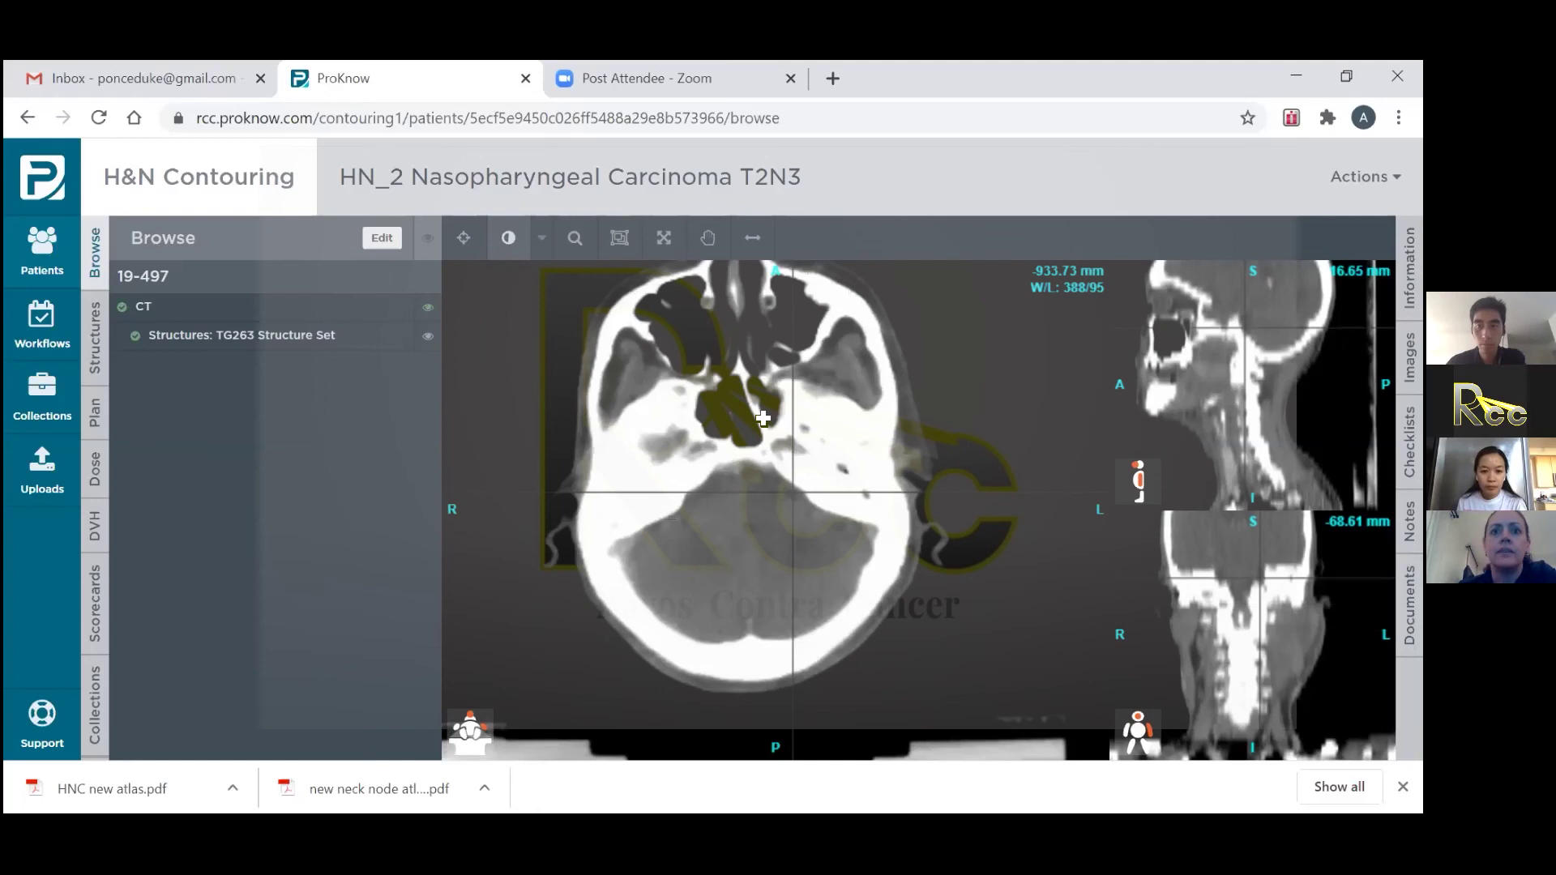
pyautogui.scroll(4, 759, 418)
pyautogui.scroll(3, 750, 418)
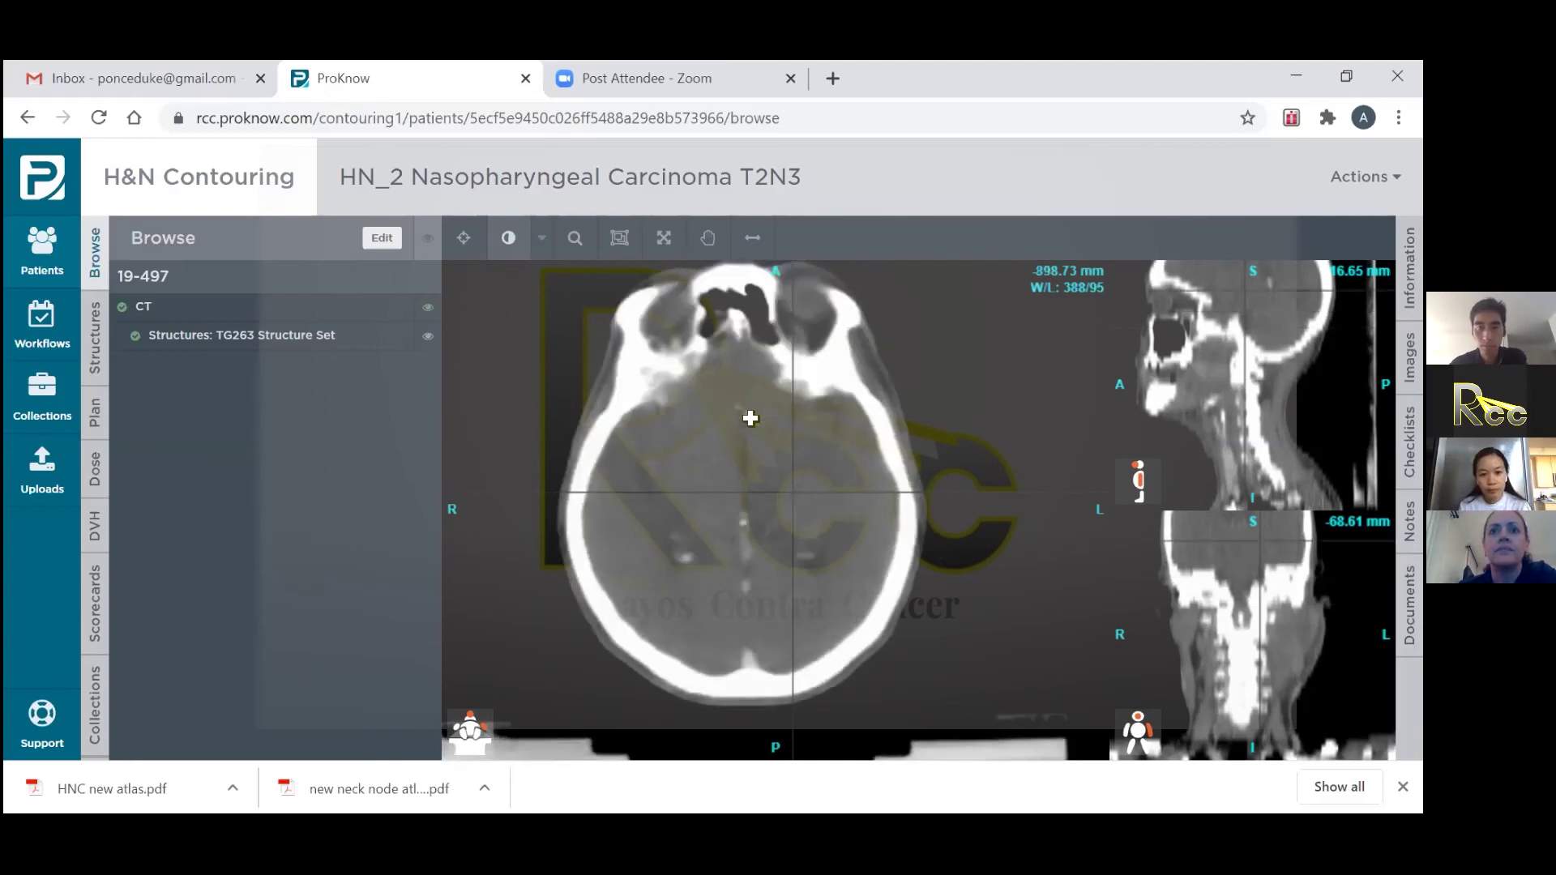
pyautogui.scroll(-5, 750, 417)
pyautogui.scroll(-6, 752, 415)
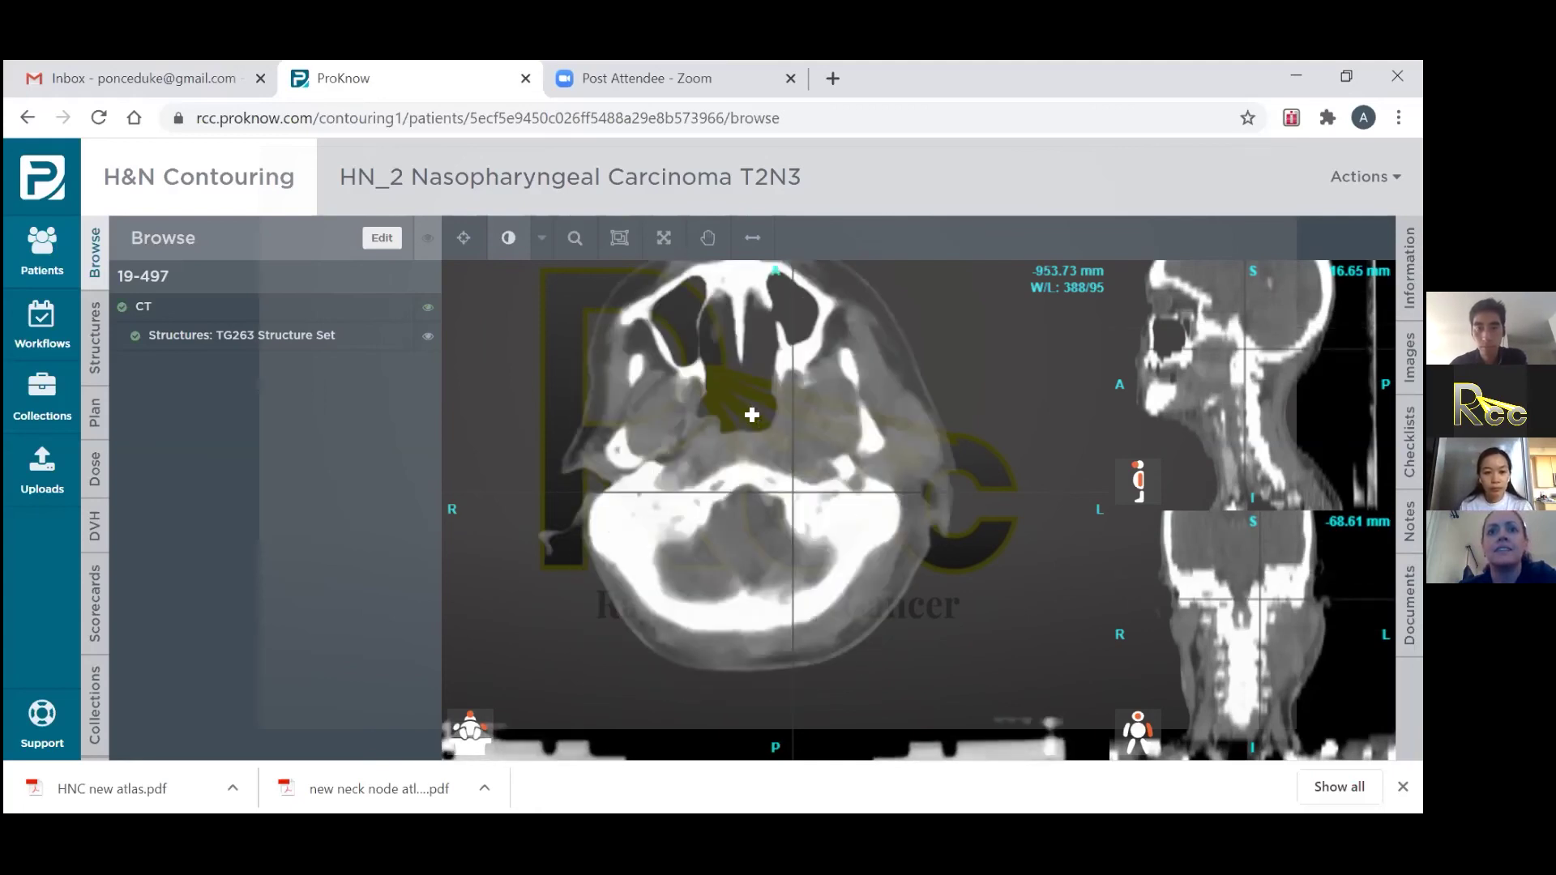
pyautogui.scroll(2, 752, 415)
pyautogui.scroll(2, 747, 408)
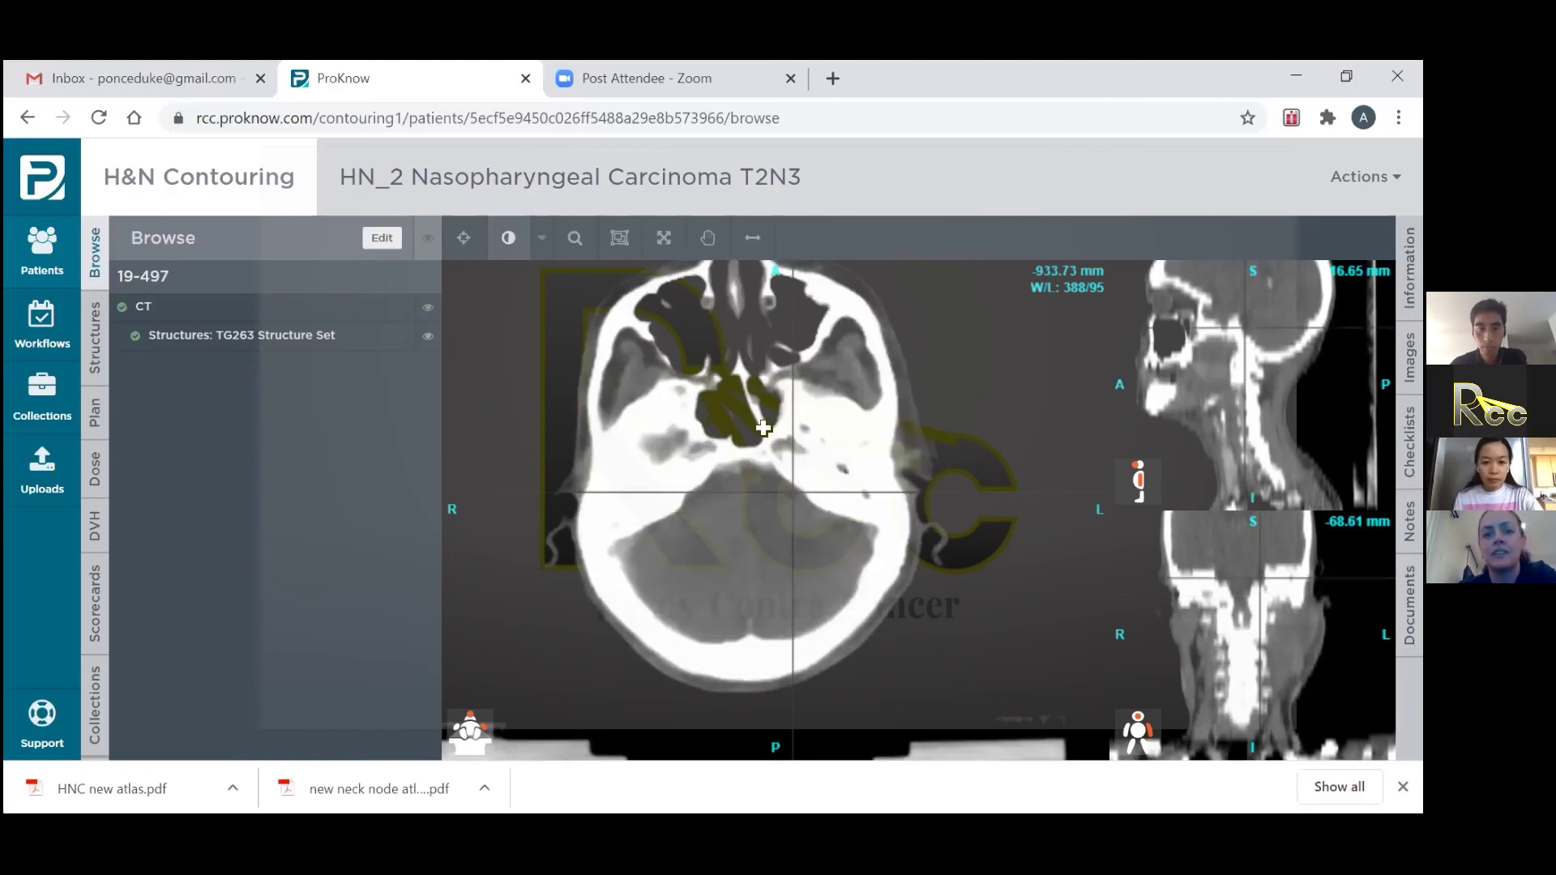
pyautogui.scroll(1, 764, 431)
pyautogui.scroll(-1, 764, 431)
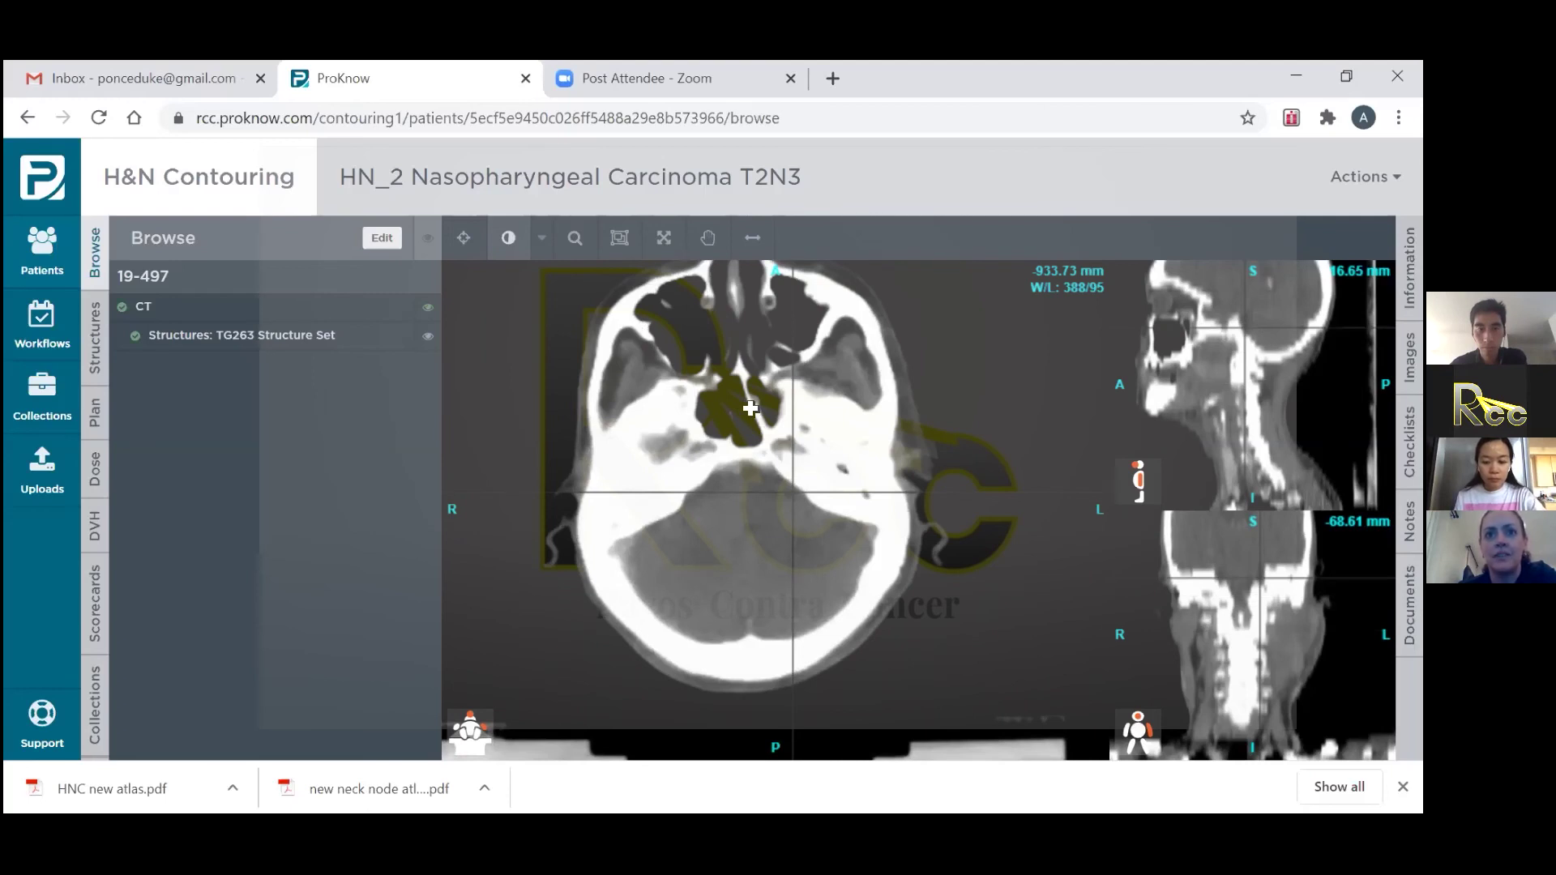
# Step: Examine the sphenoid sinus, its roof and the adjacent sella on the axial CT slices at orbit level
pyautogui.scroll(3, 750, 405)
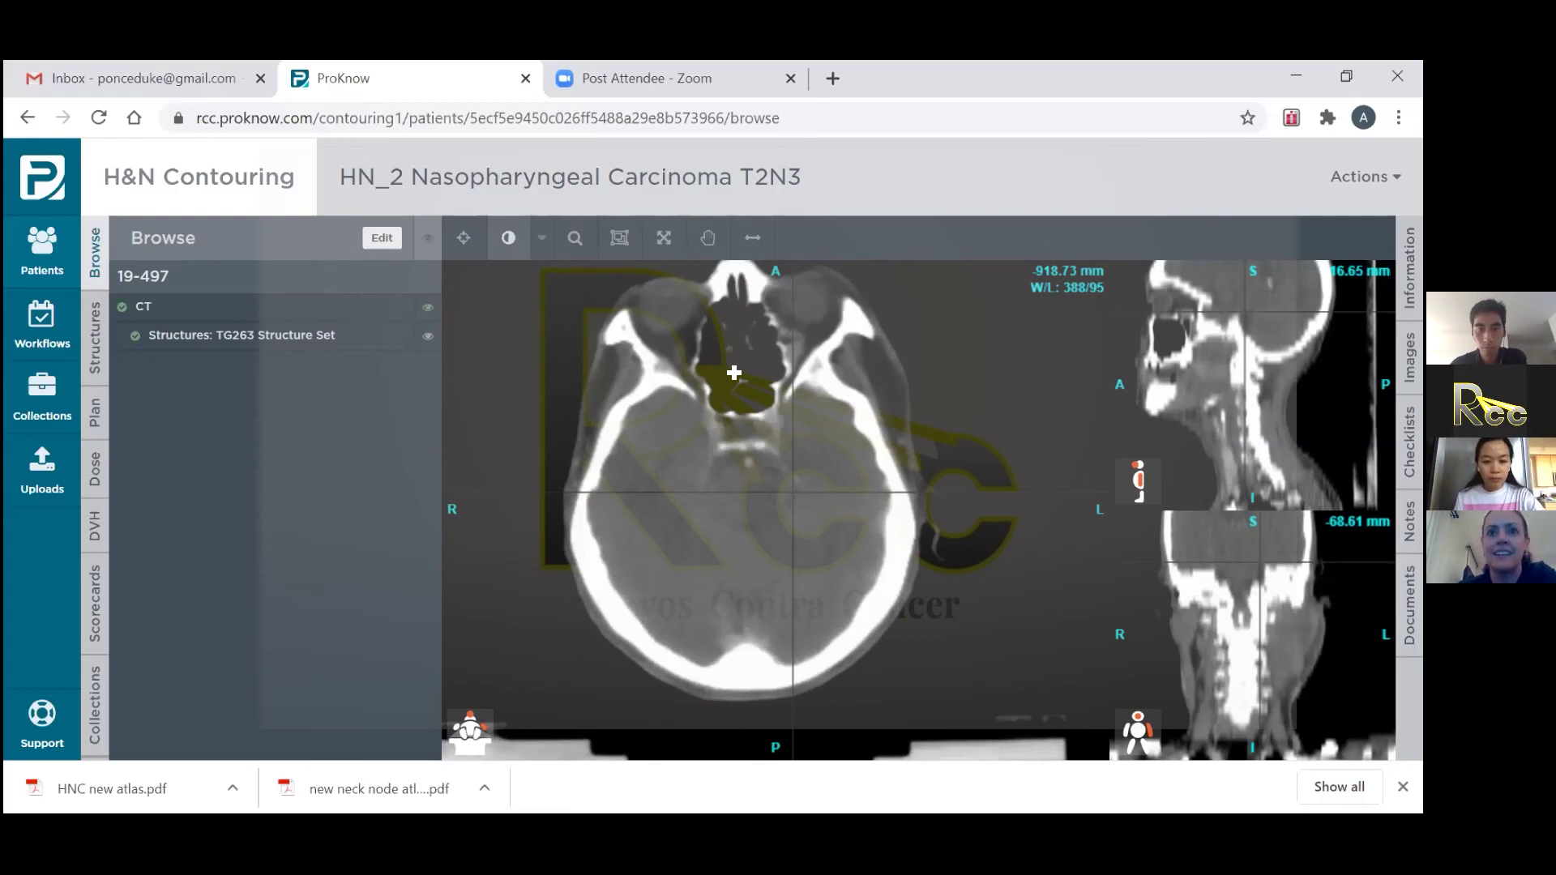
pyautogui.scroll(2, 762, 394)
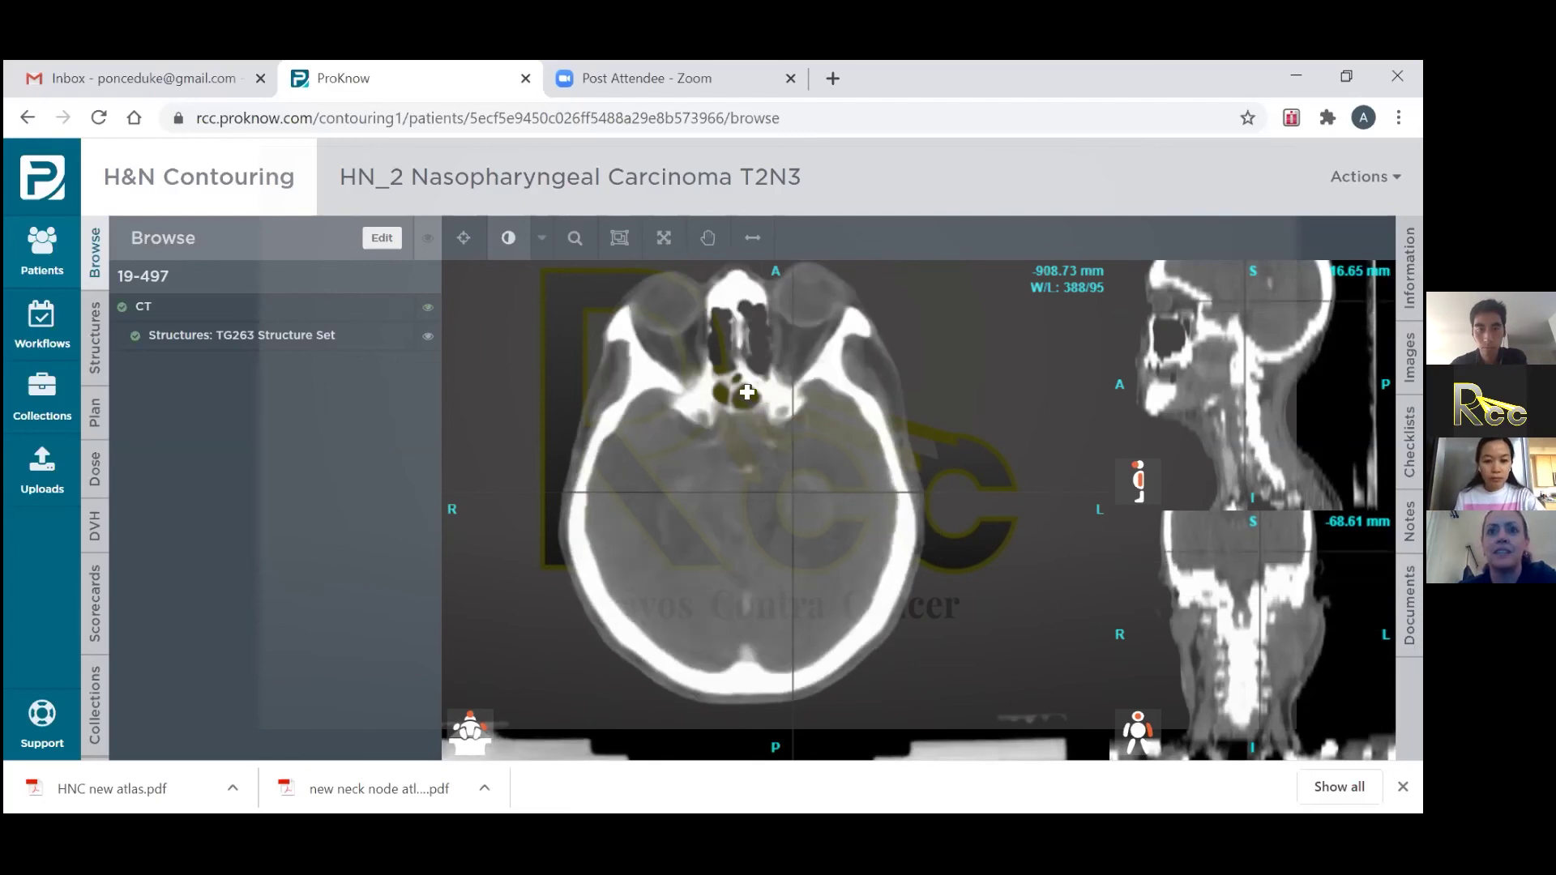
pyautogui.scroll(2, 747, 396)
pyautogui.scroll(-2, 745, 400)
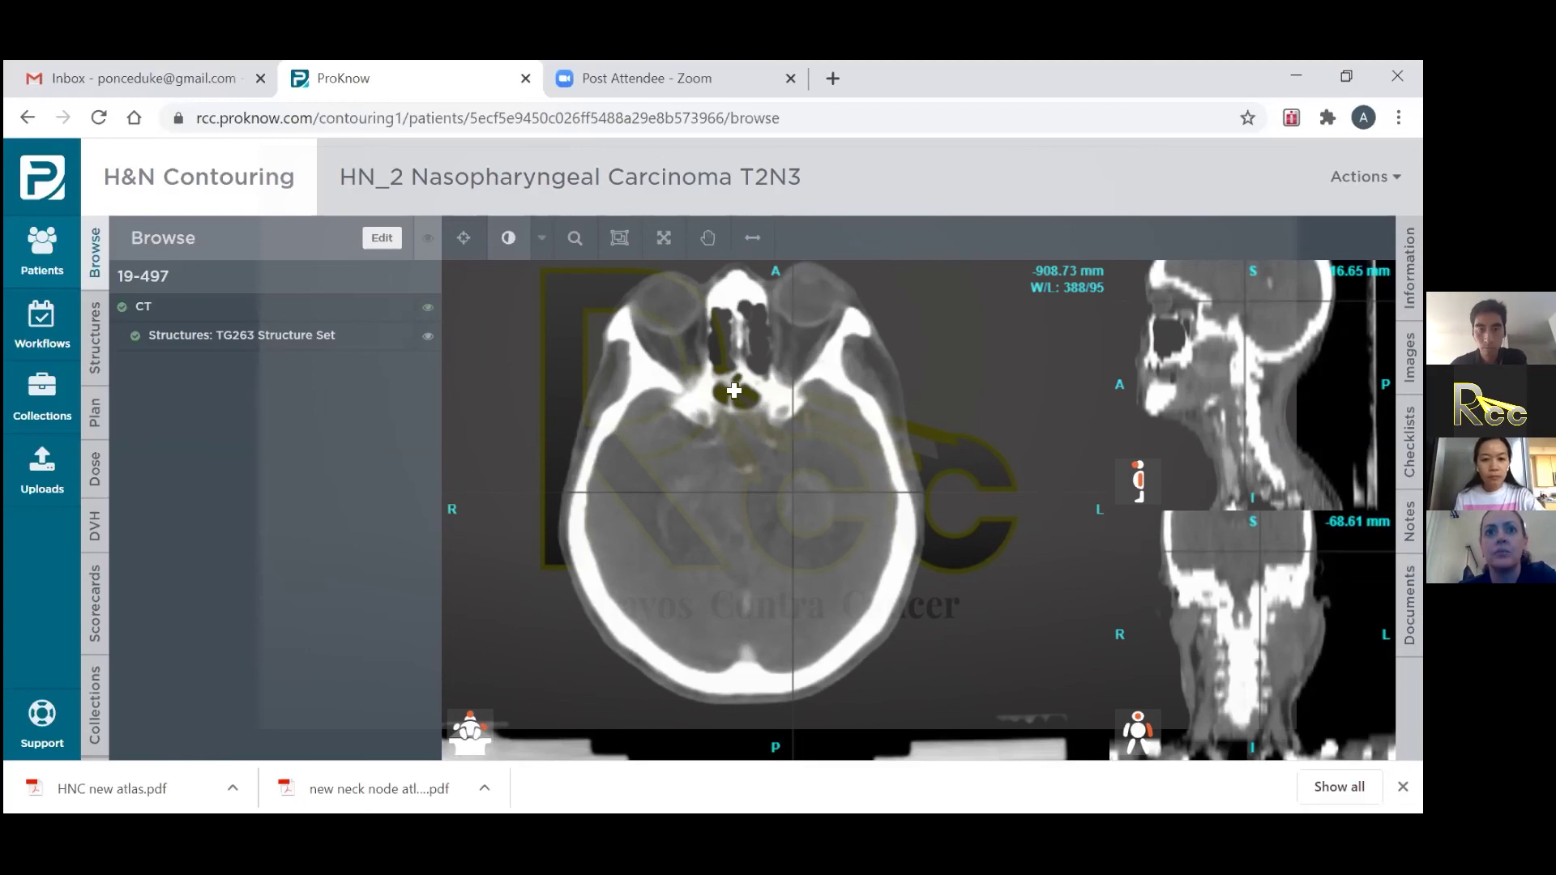
pyautogui.scroll(2, 735, 391)
pyautogui.scroll(-1, 736, 392)
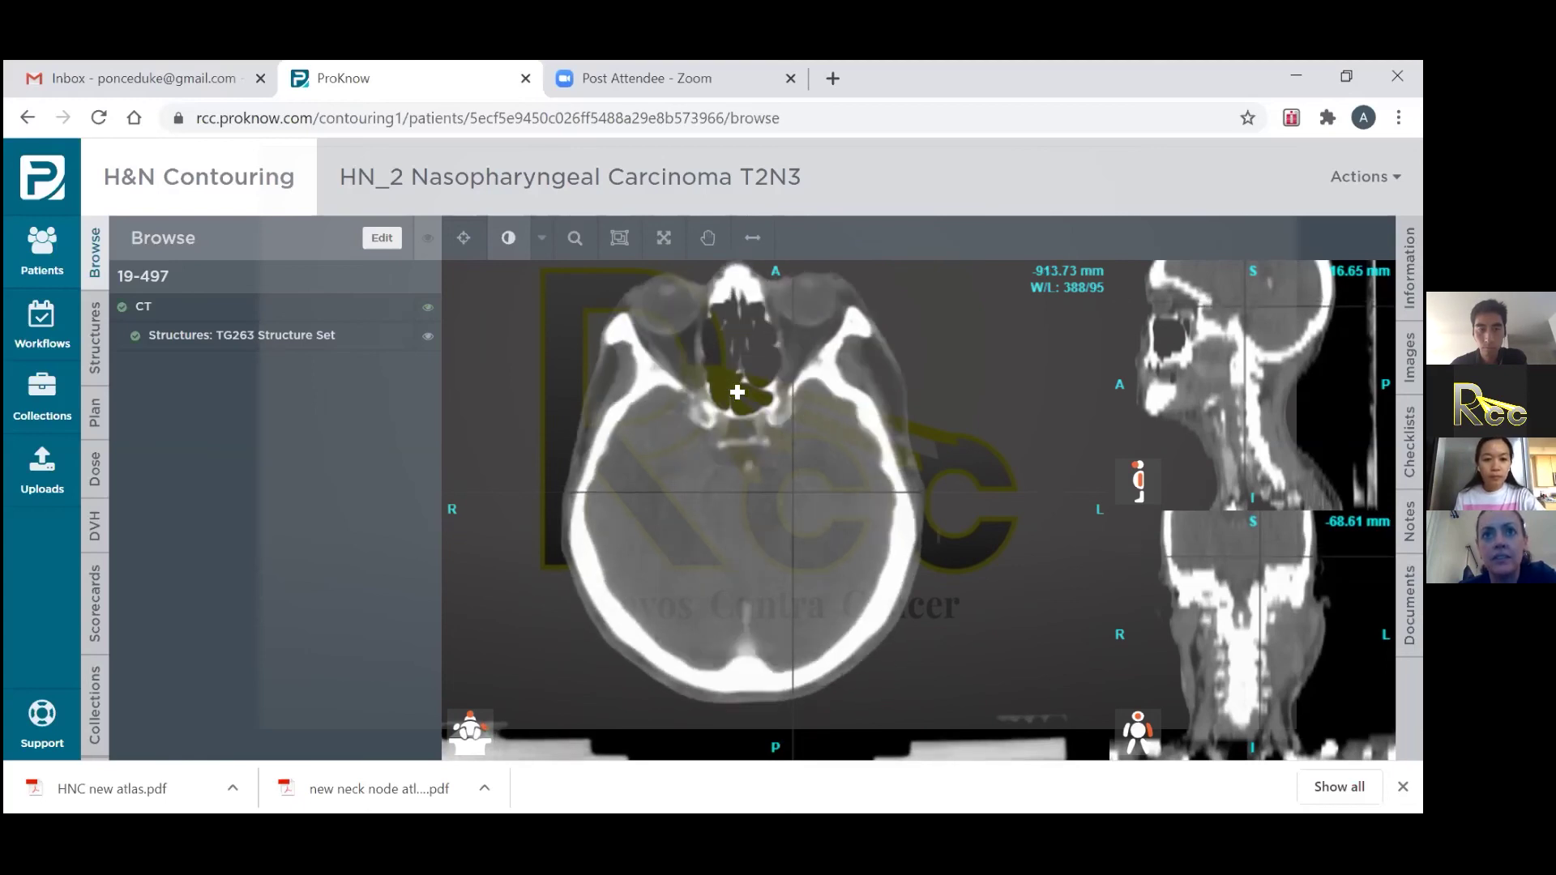
pyautogui.scroll(1, 737, 393)
pyautogui.scroll(-2, 738, 395)
pyautogui.scroll(2, 738, 396)
pyautogui.scroll(-2, 738, 395)
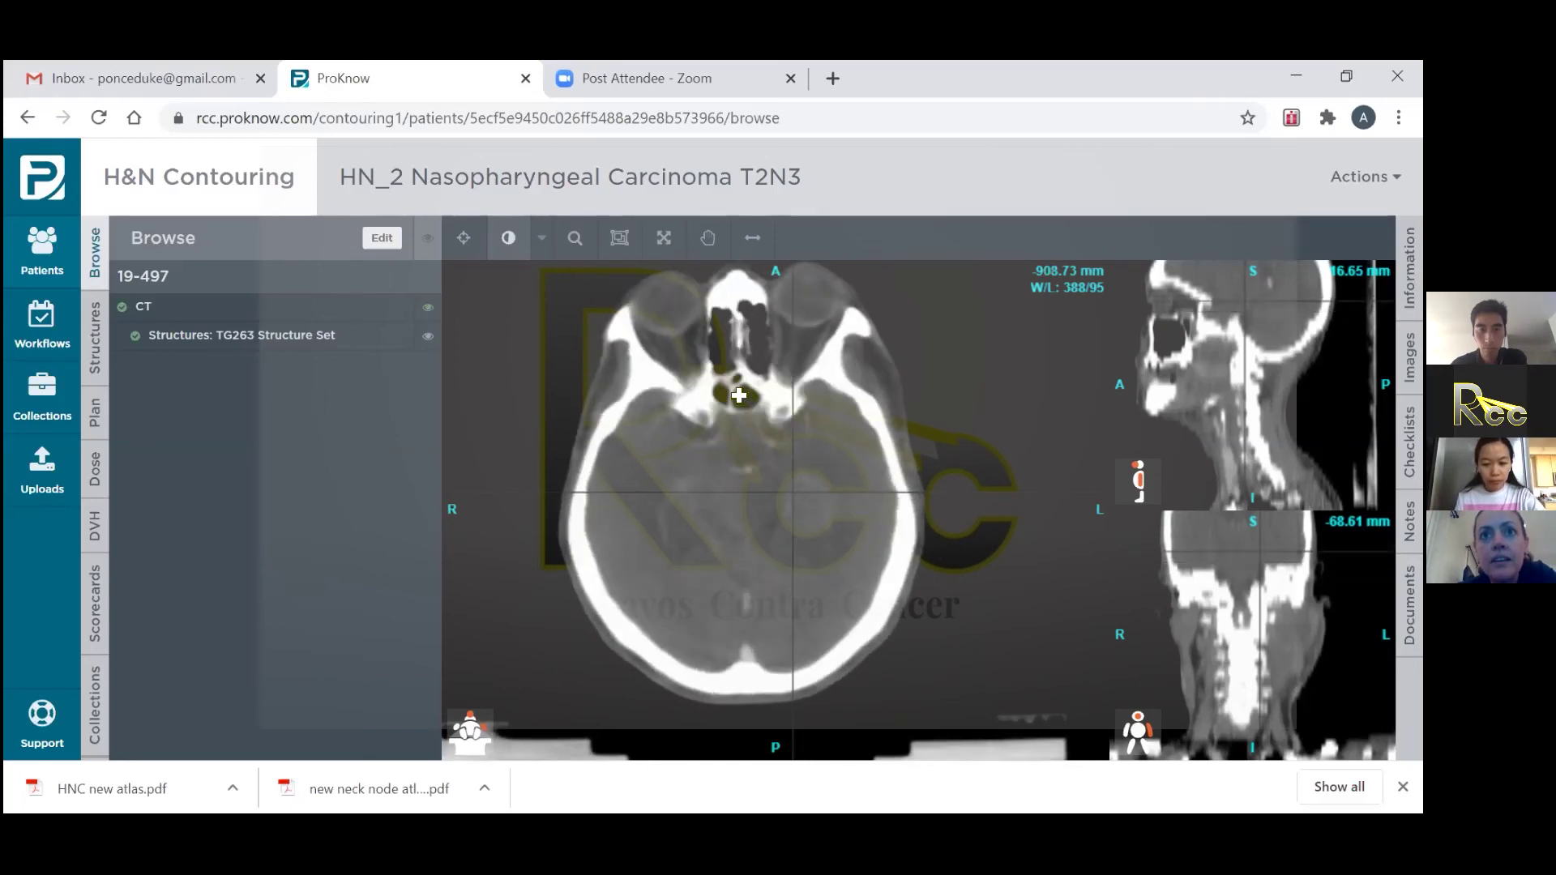
pyautogui.scroll(-2, 738, 395)
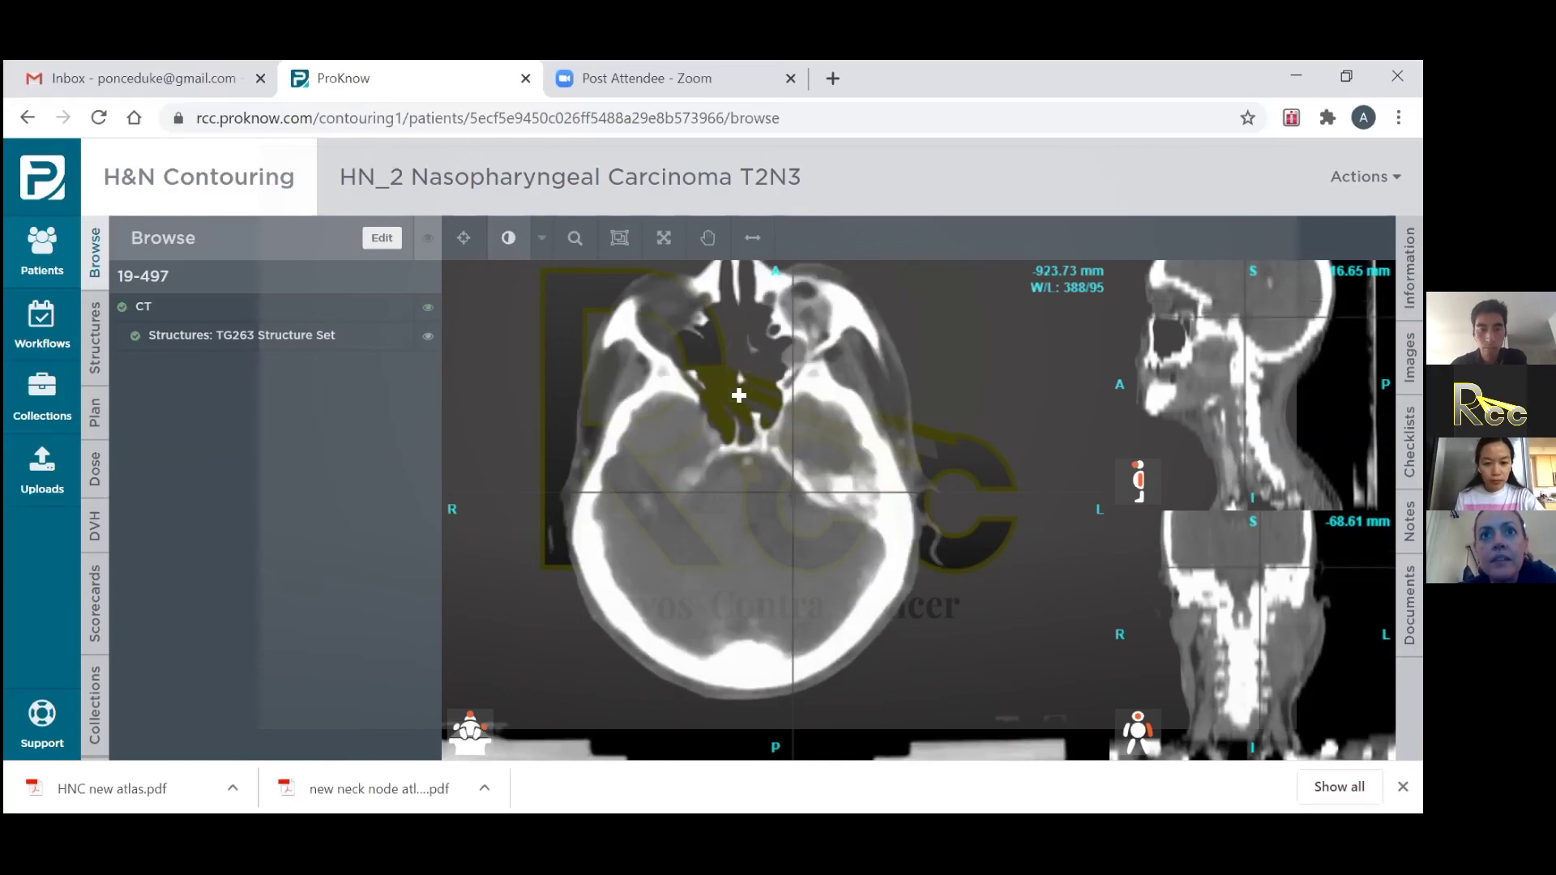
pyautogui.scroll(-2, 743, 437)
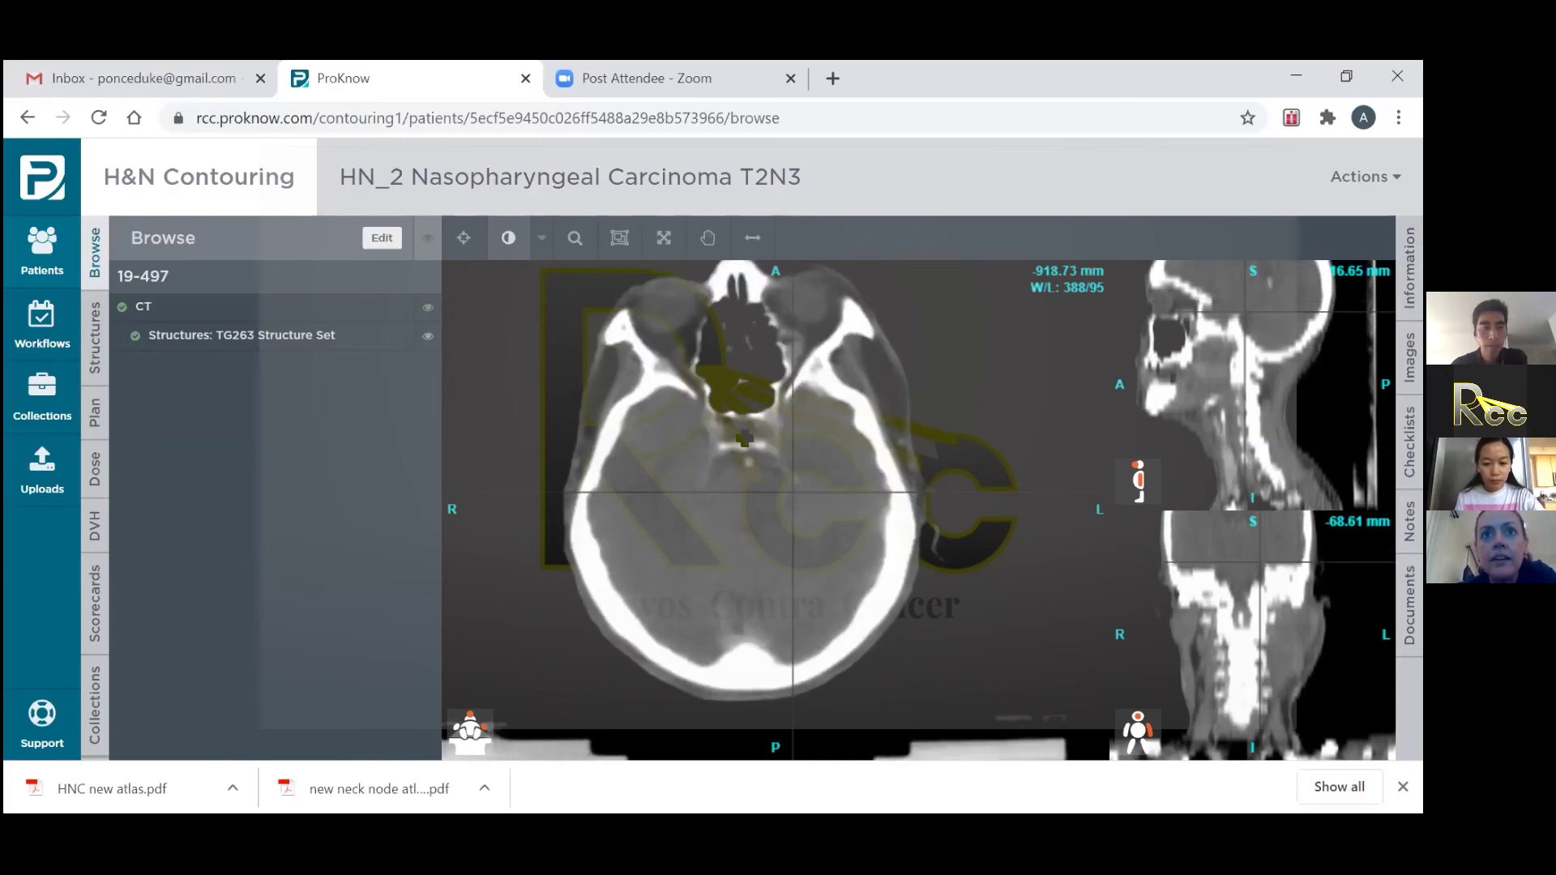
pyautogui.scroll(2, 736, 401)
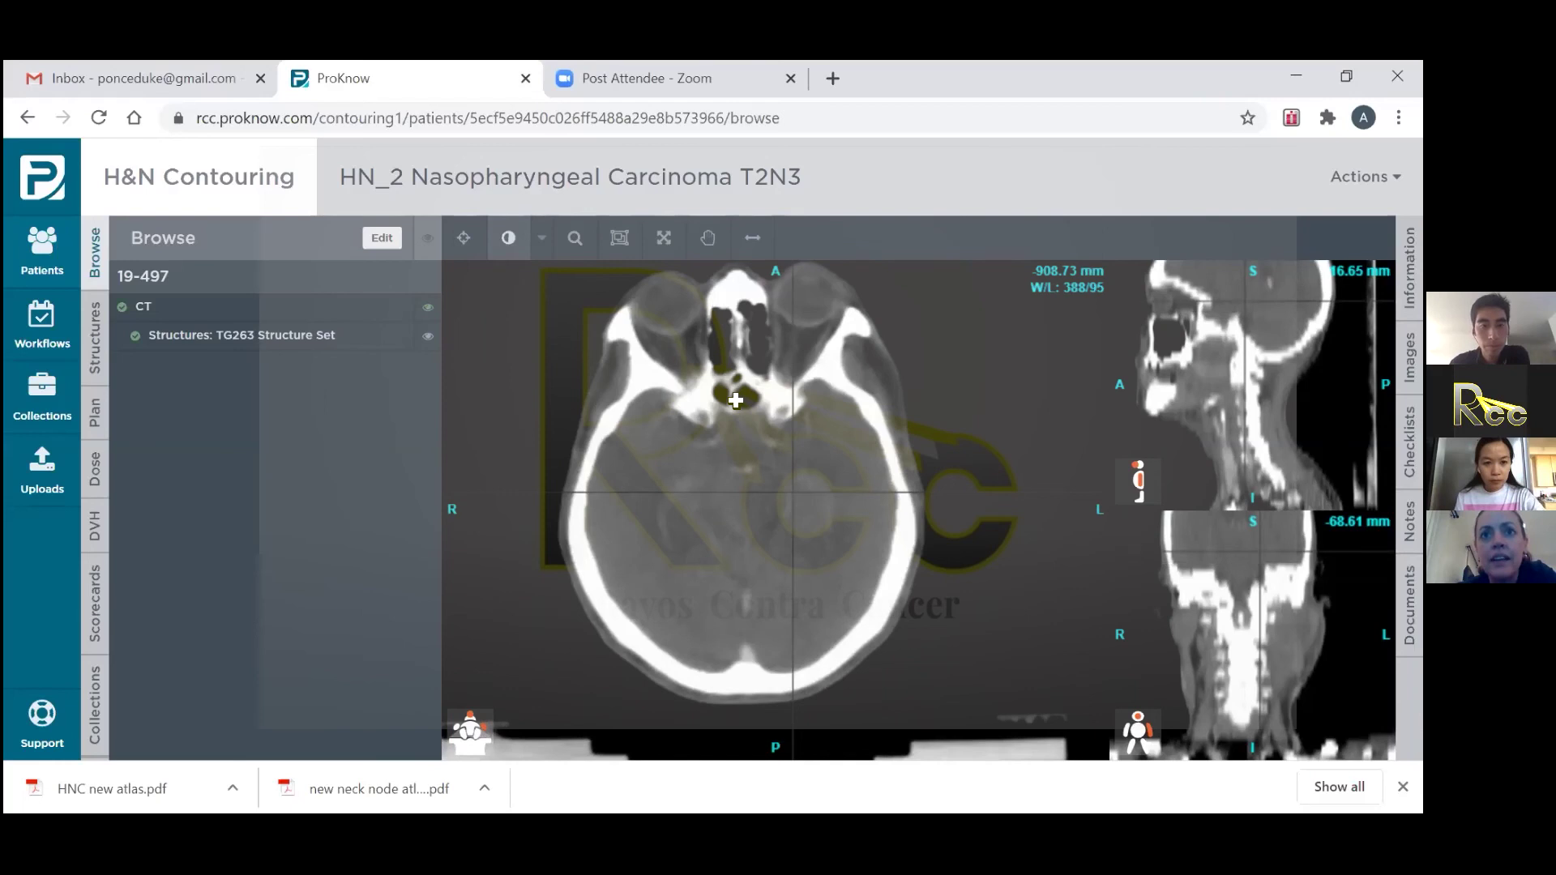
pyautogui.scroll(1, 743, 399)
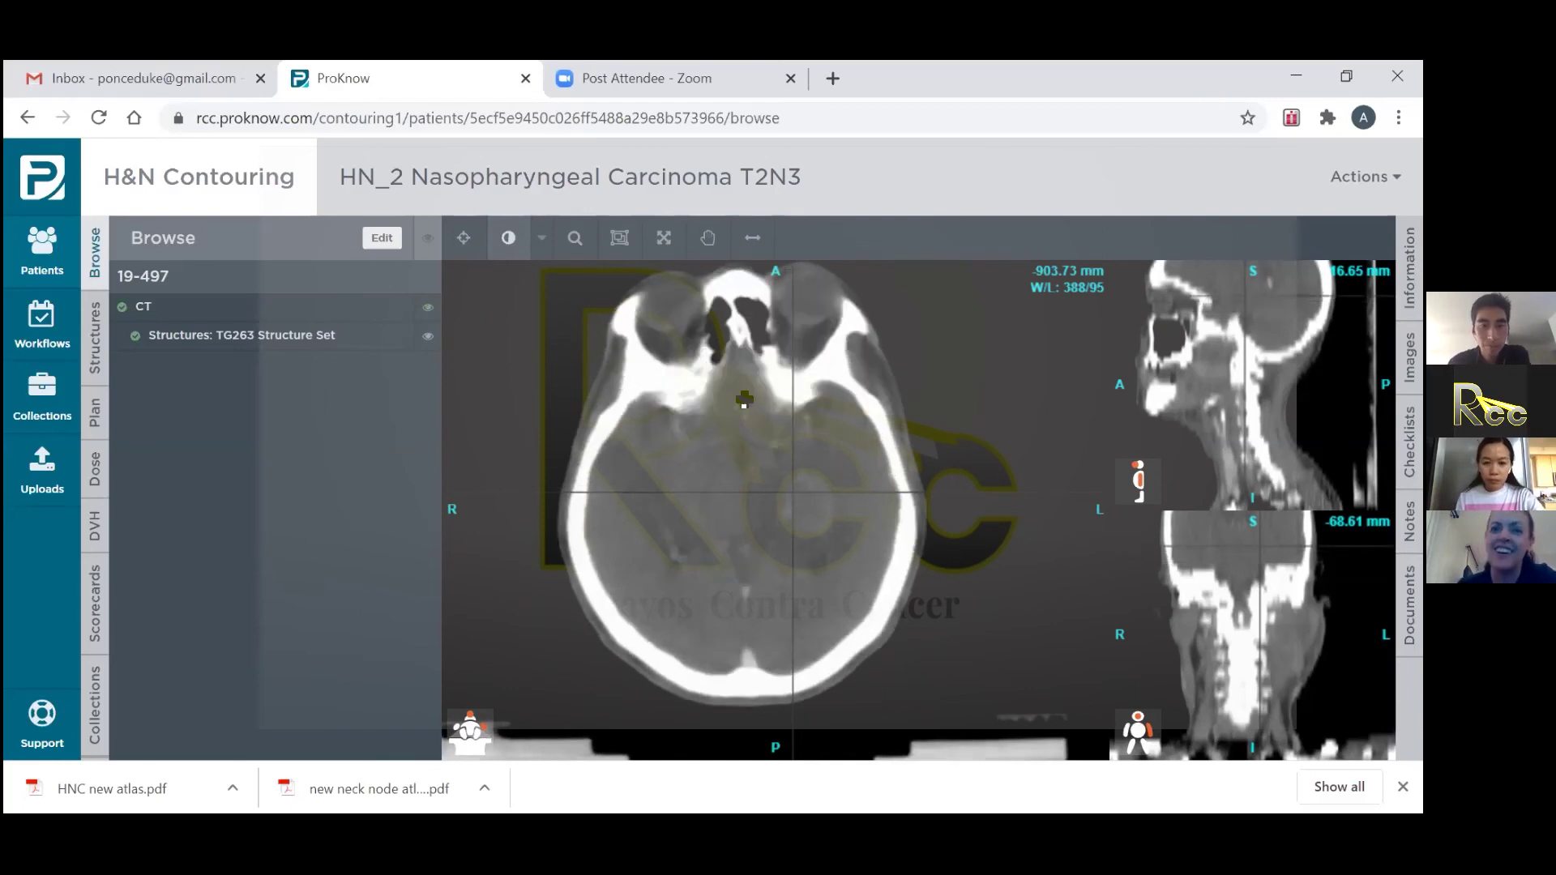
pyautogui.scroll(-1, 726, 397)
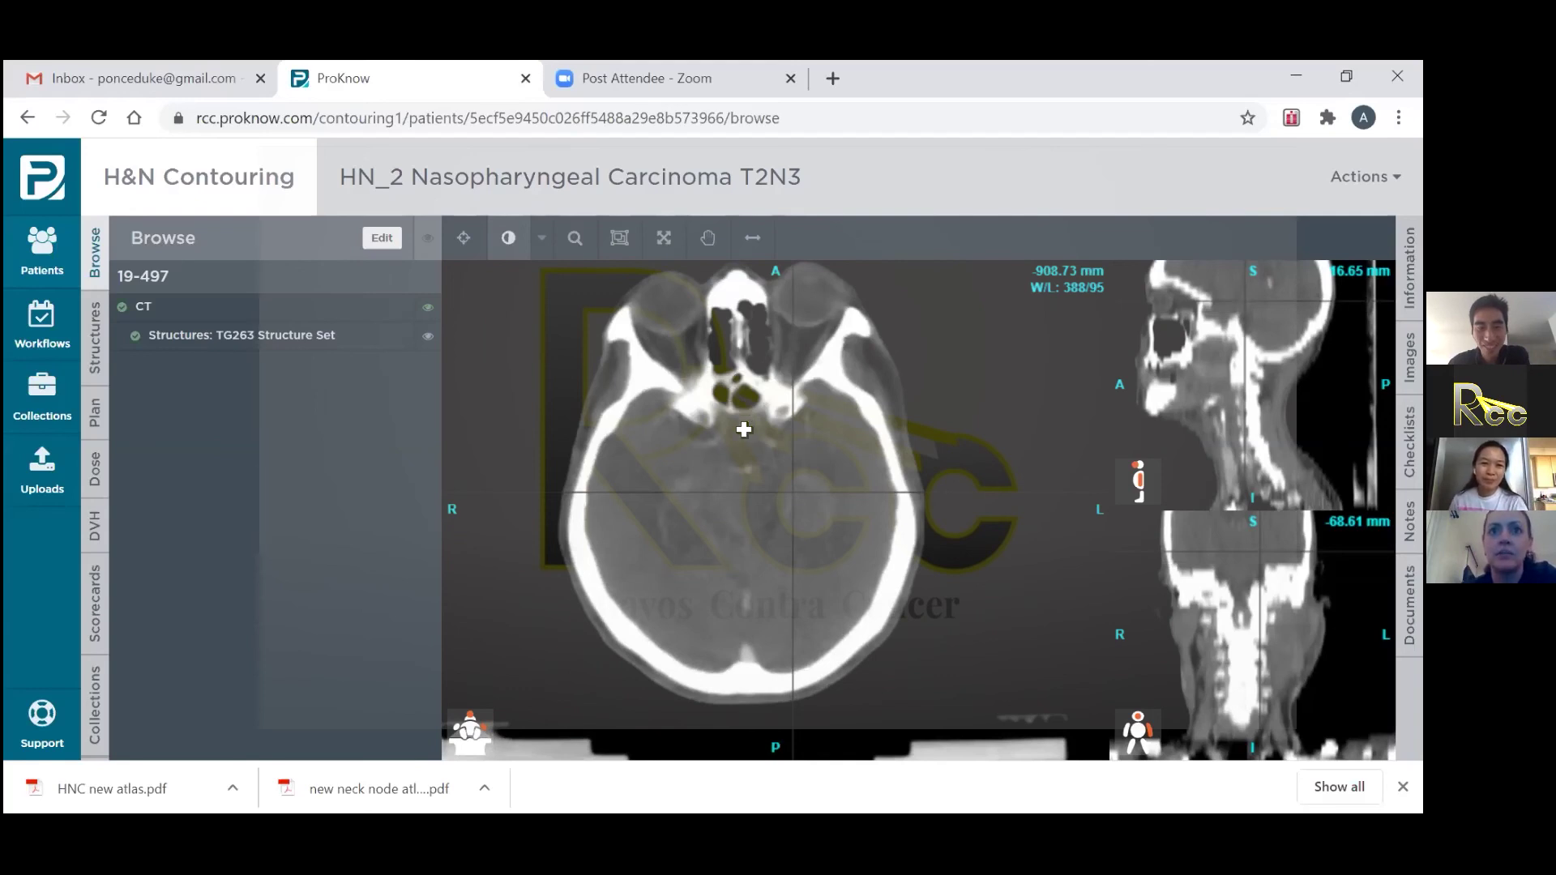
# Step: Examine the clivus, nasopharynx and maxillary sinuses on the axial CT slices below the sphenoid sinus
pyautogui.scroll(-3, 746, 442)
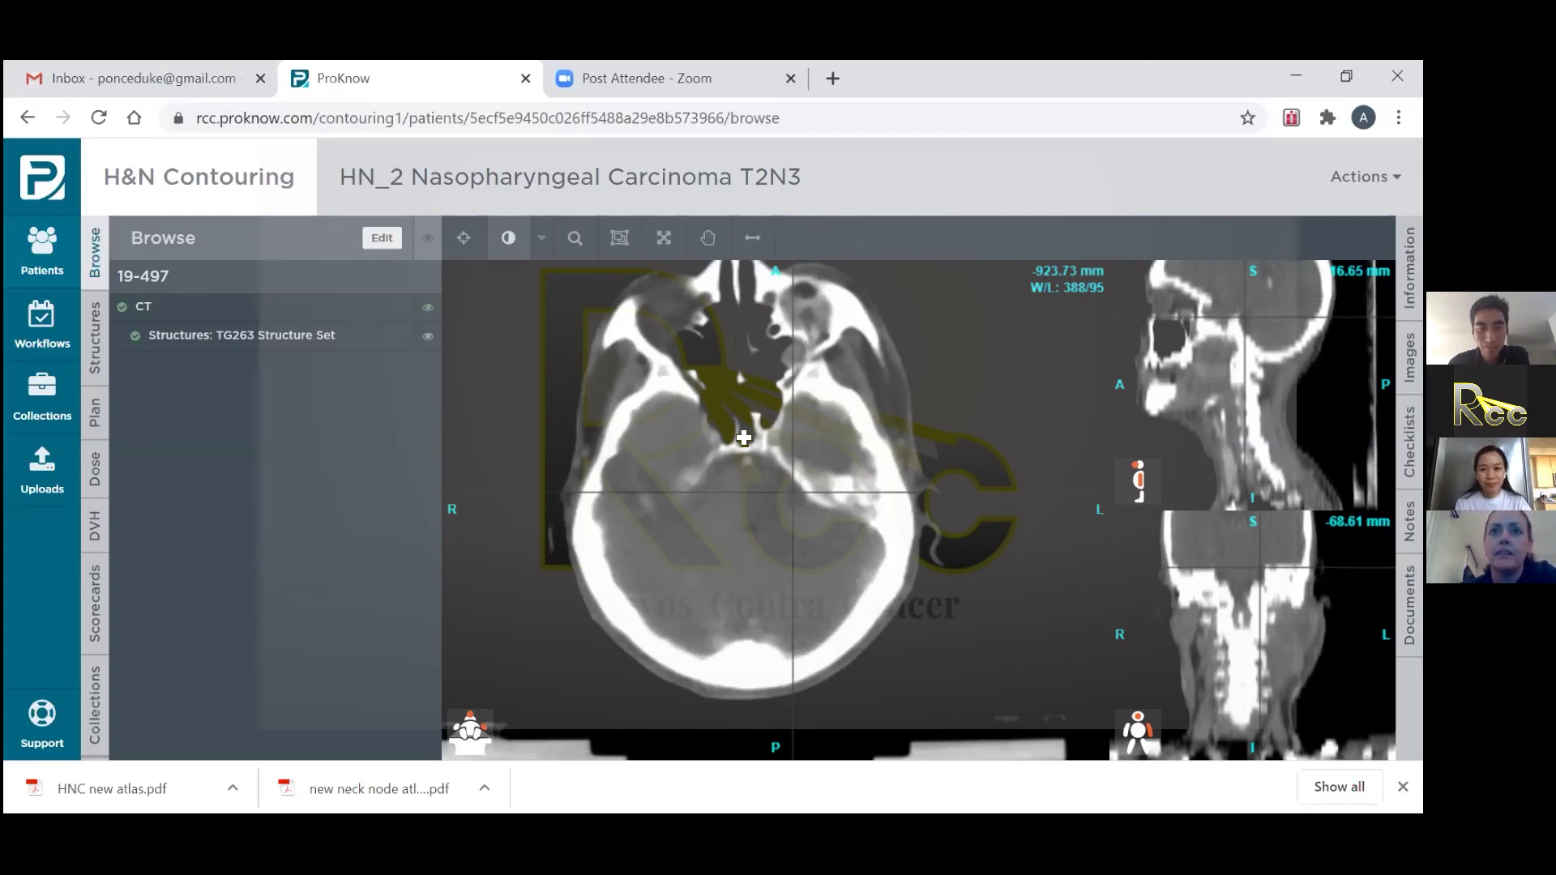
pyautogui.scroll(-4, 790, 466)
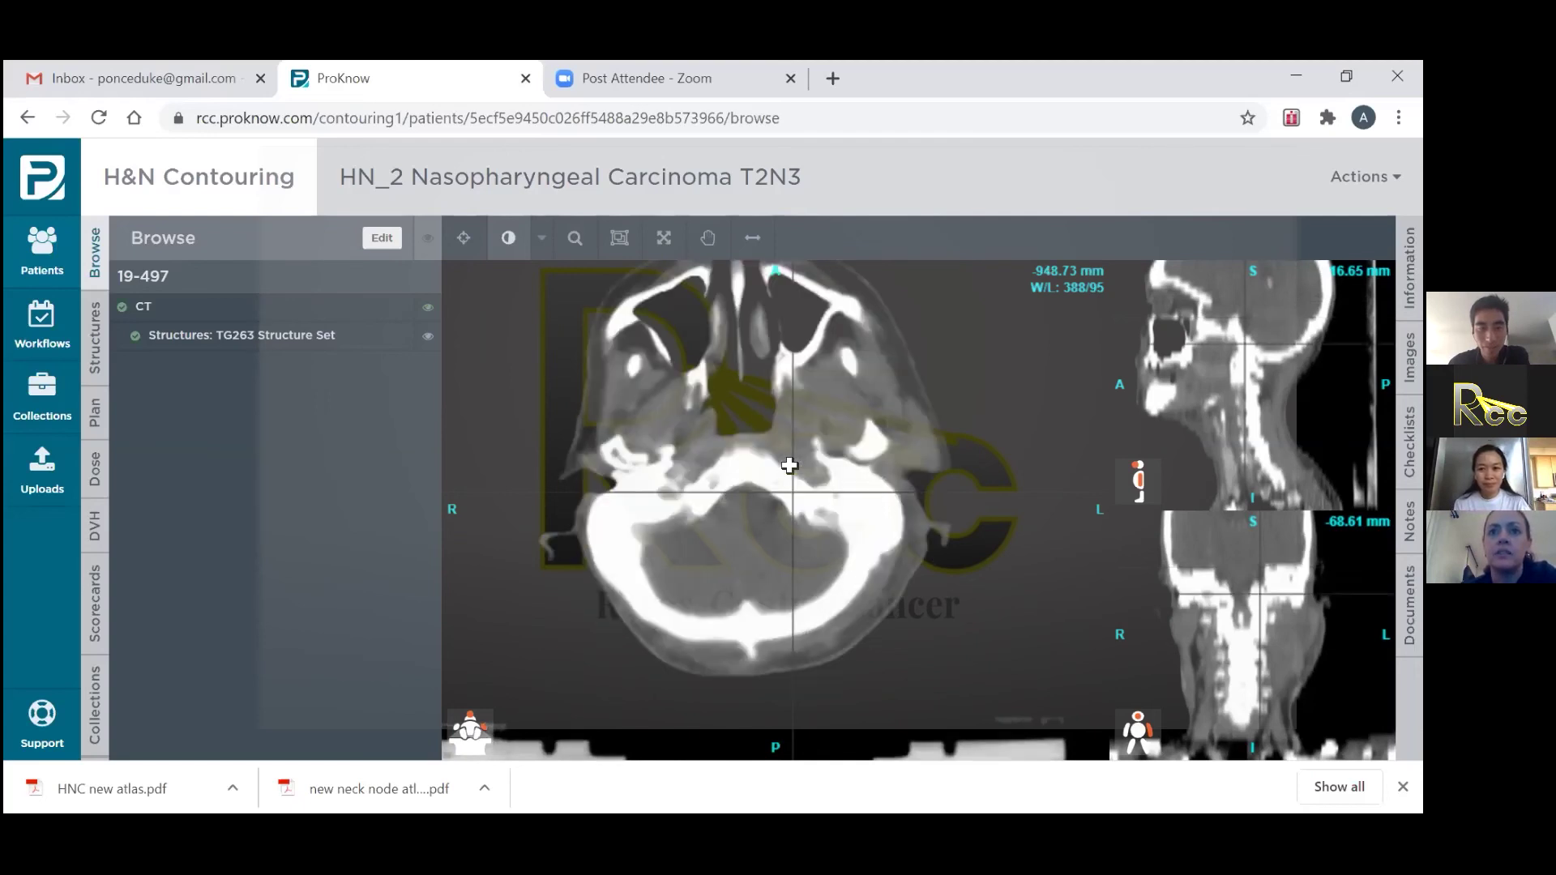
pyautogui.scroll(-3, 805, 403)
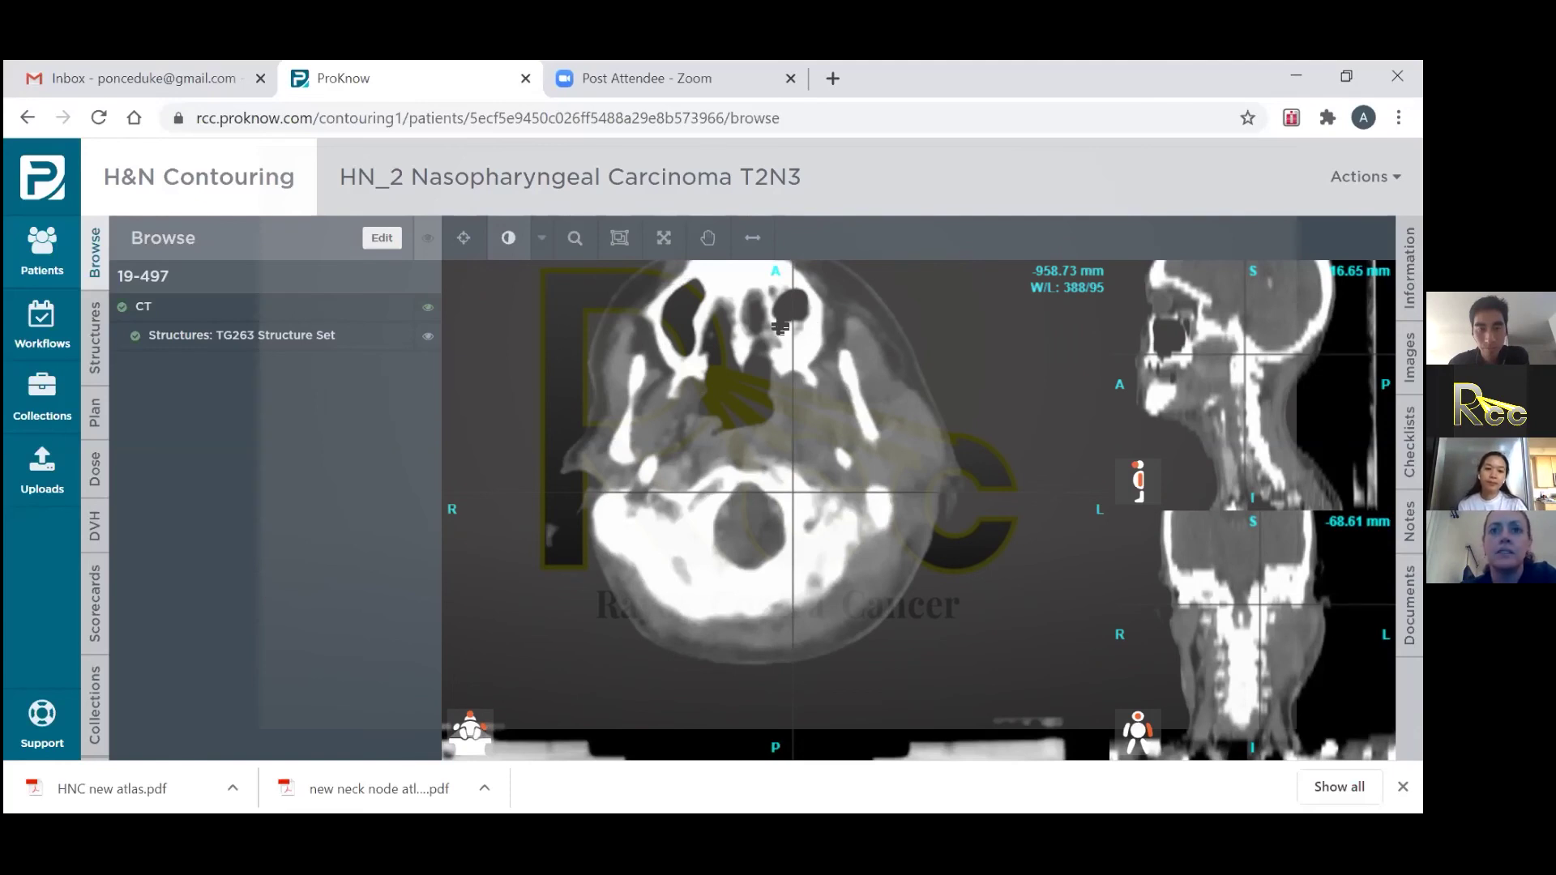
pyautogui.scroll(7, 781, 328)
pyautogui.scroll(-2, 794, 339)
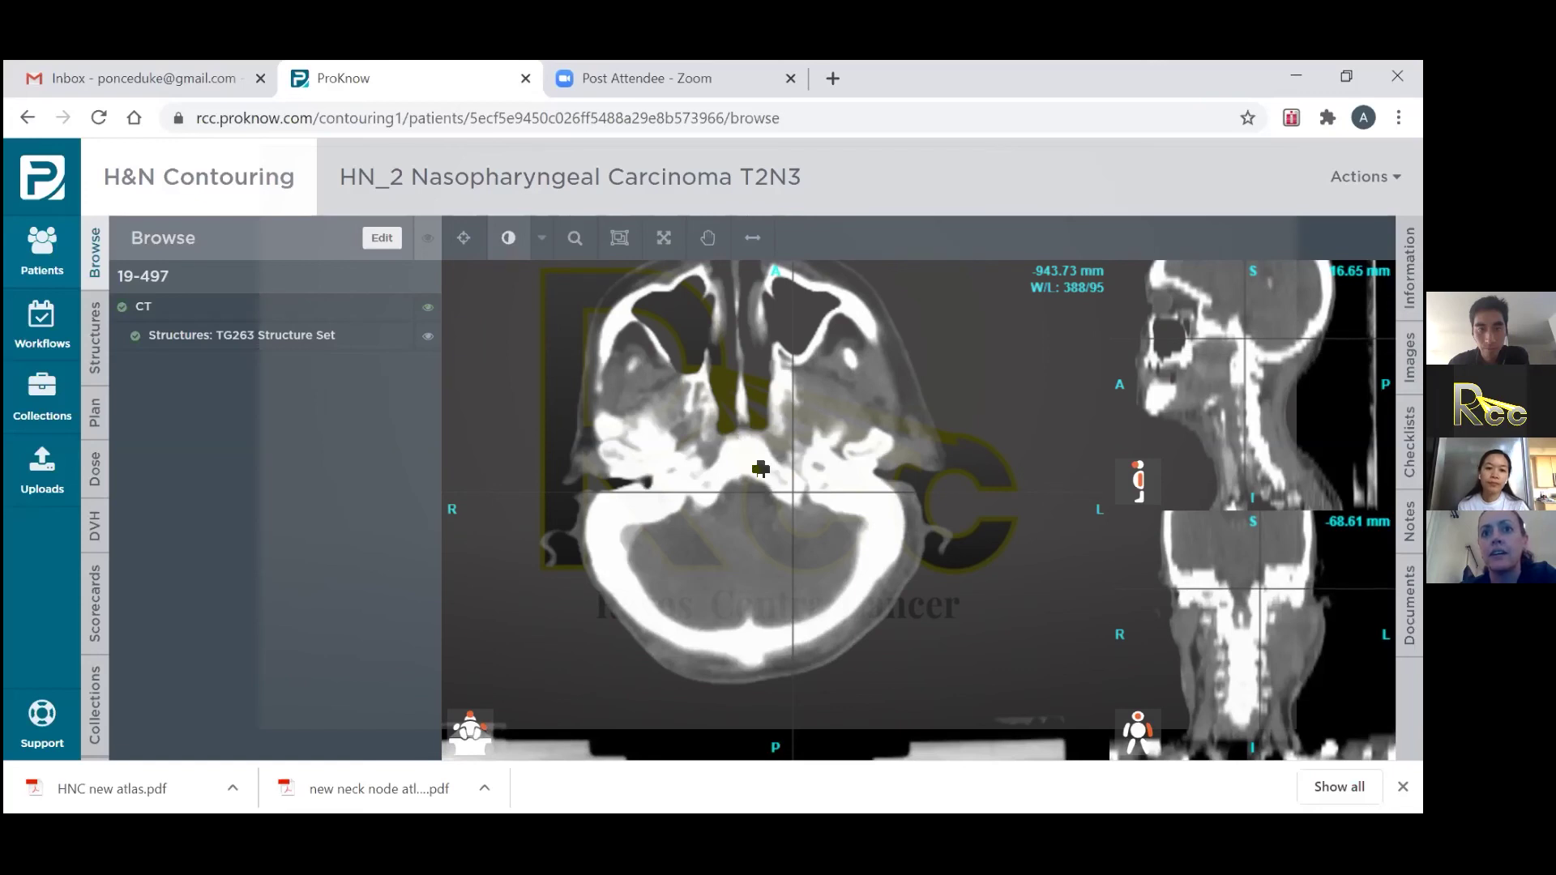
# Step: Recheck the central skull base up to the sphenoid sinus, then review the axial CT slices down to the mandible
pyautogui.scroll(6, 789, 373)
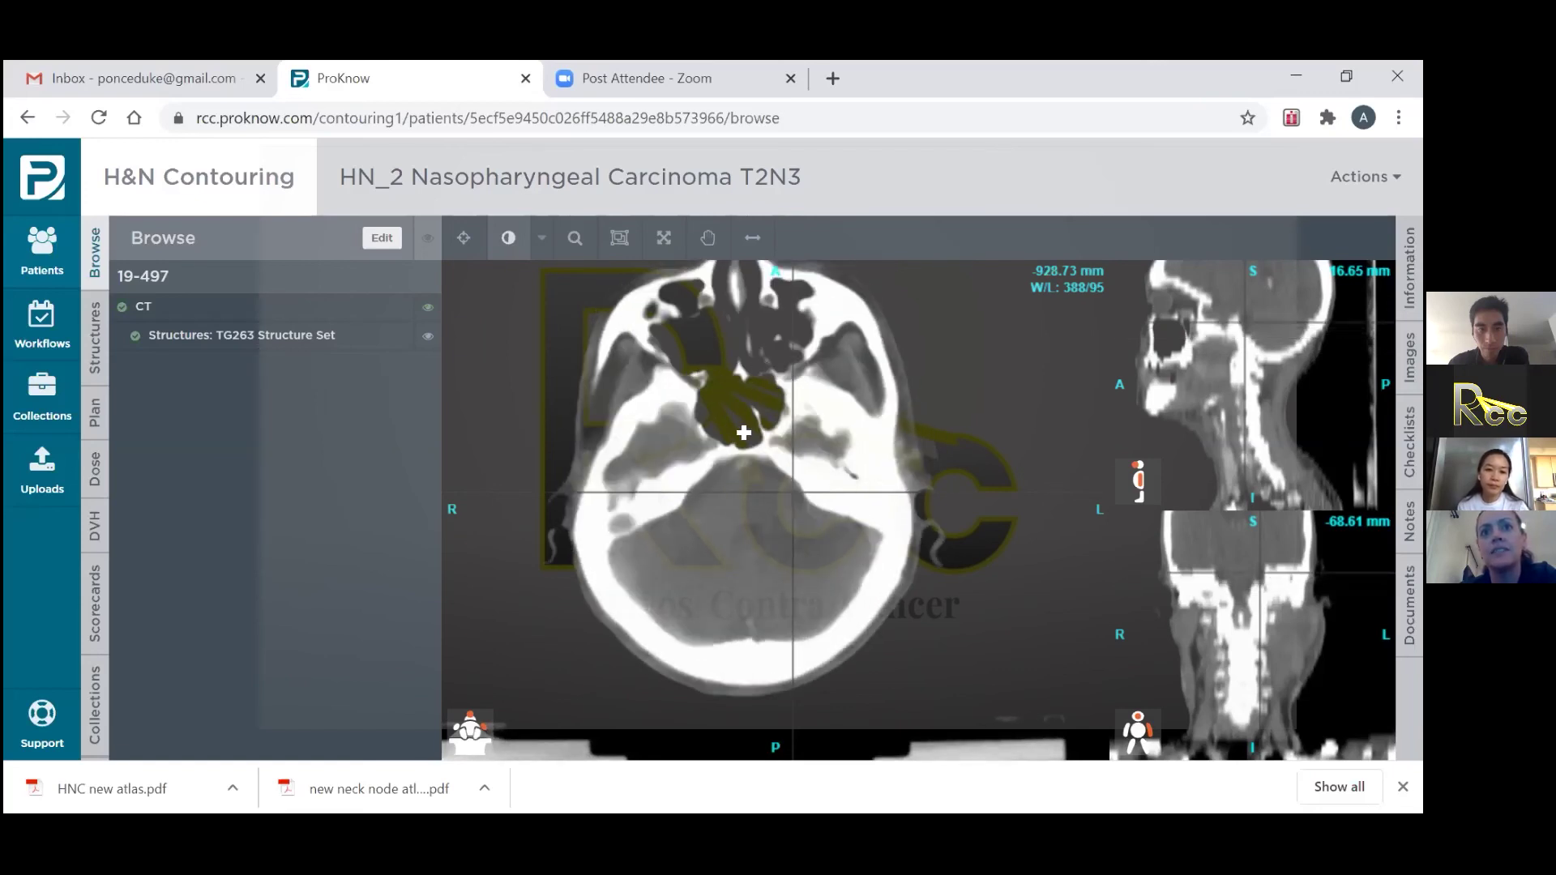
pyautogui.scroll(4, 750, 434)
pyautogui.scroll(2, 758, 429)
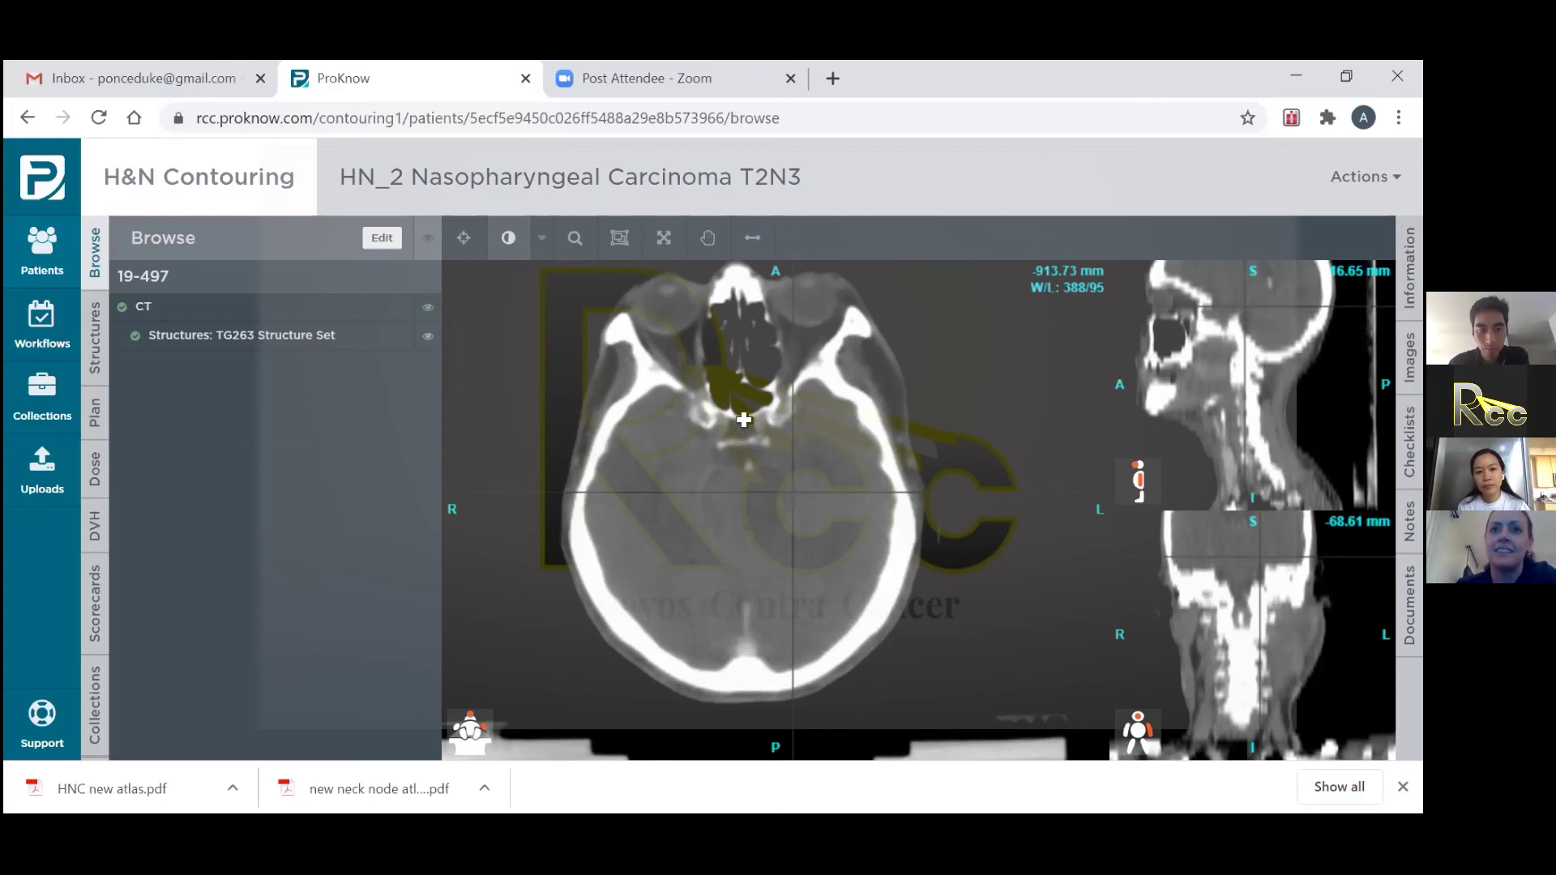
pyautogui.scroll(-10, 744, 419)
pyautogui.scroll(-16, 745, 425)
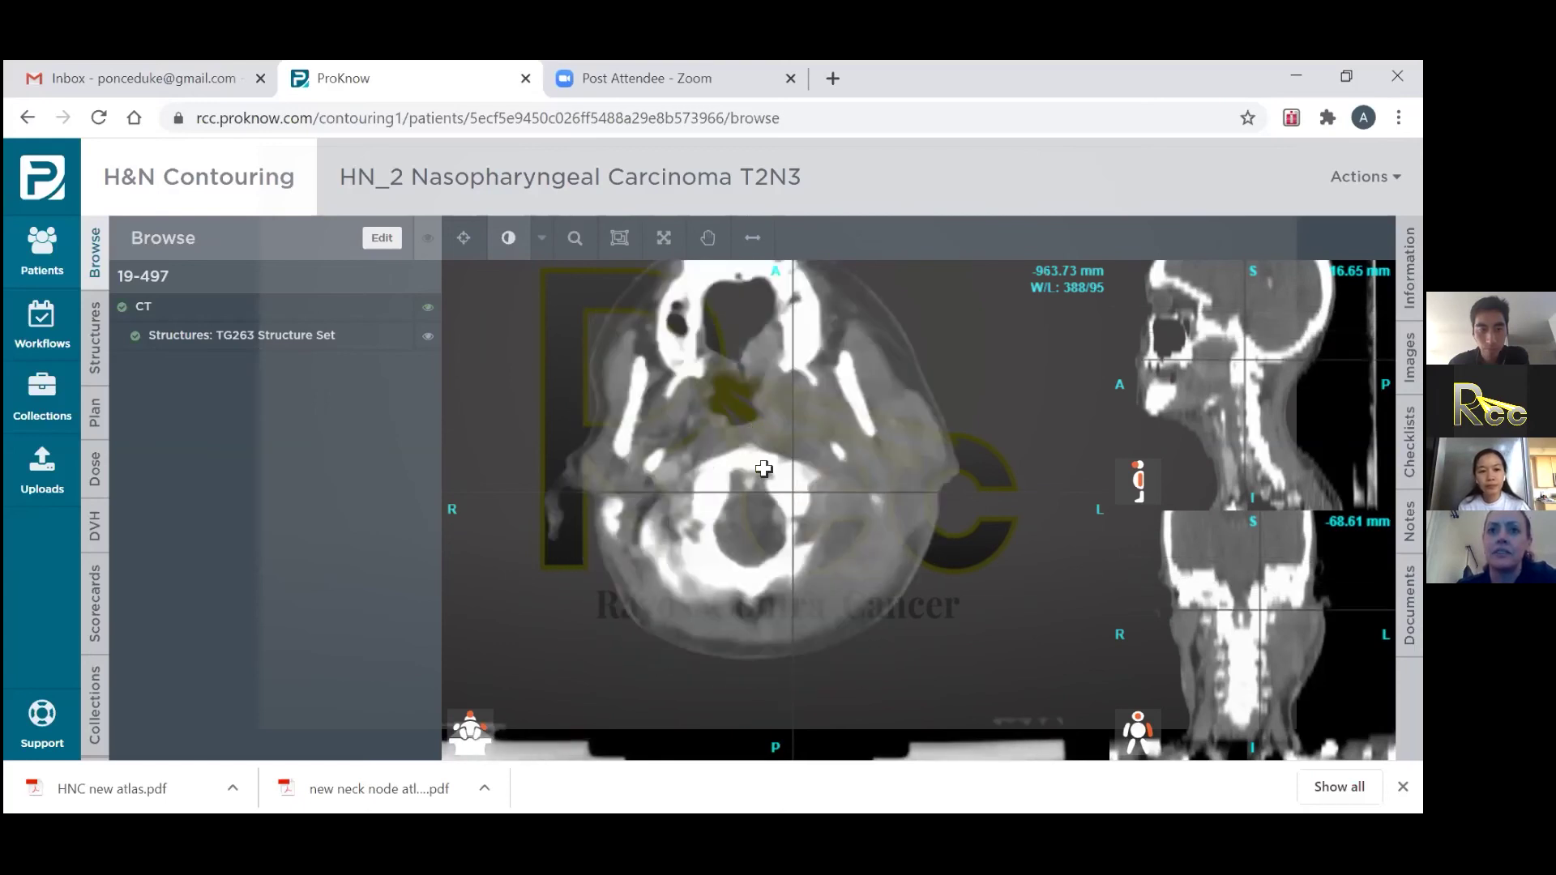
pyautogui.scroll(-10, 781, 511)
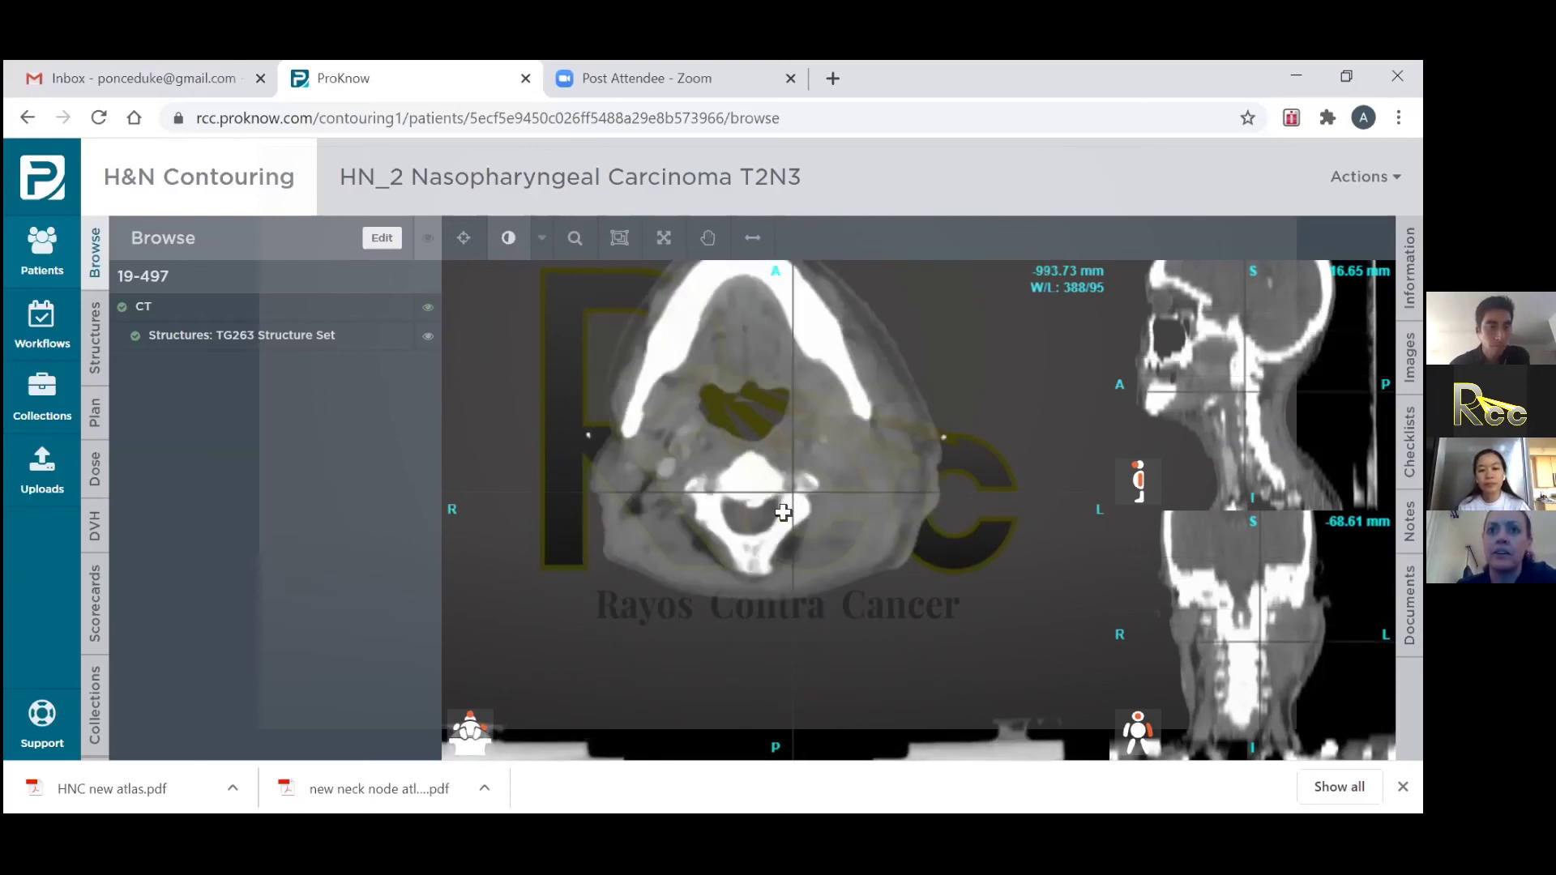